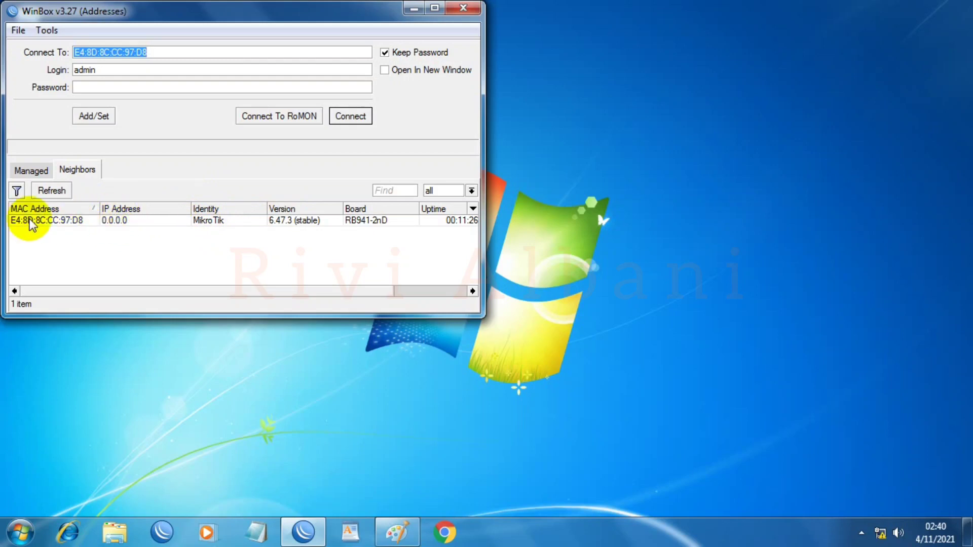
Step: Connect to the discovered hAP lite router from the Neighbors list using login admin
click(57, 226)
click(122, 72)
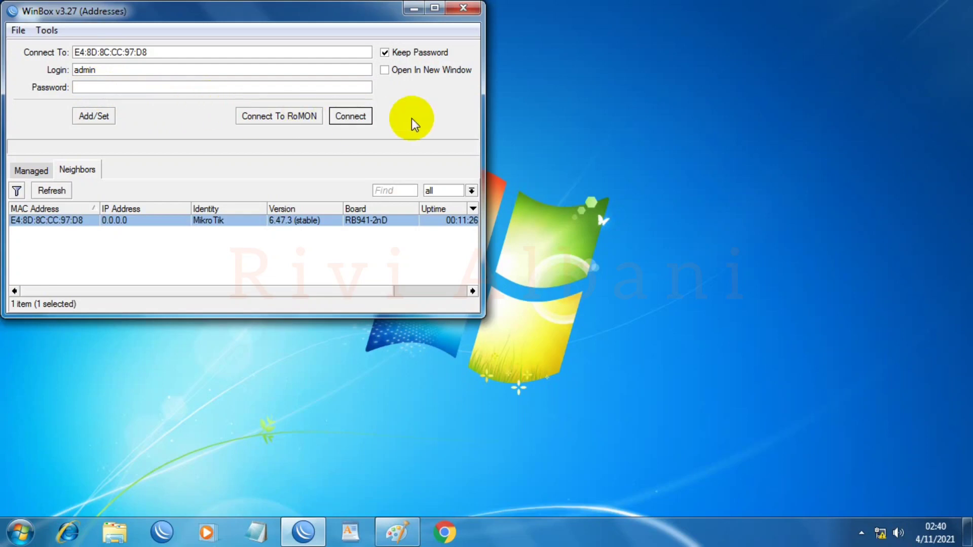
click(349, 116)
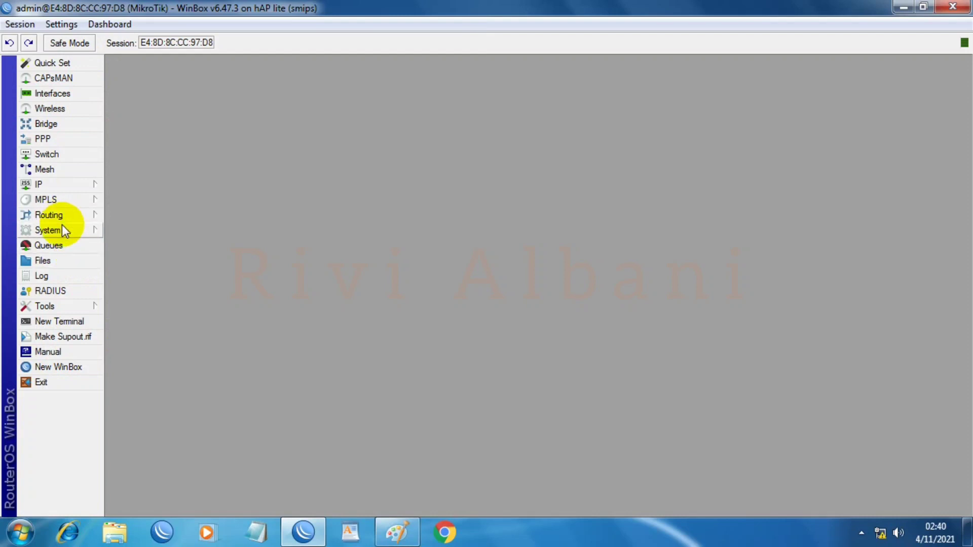
Step: Reset the configuration with No Default Configuration and Do Not Backup ticked, confirming the reboot
click(33, 230)
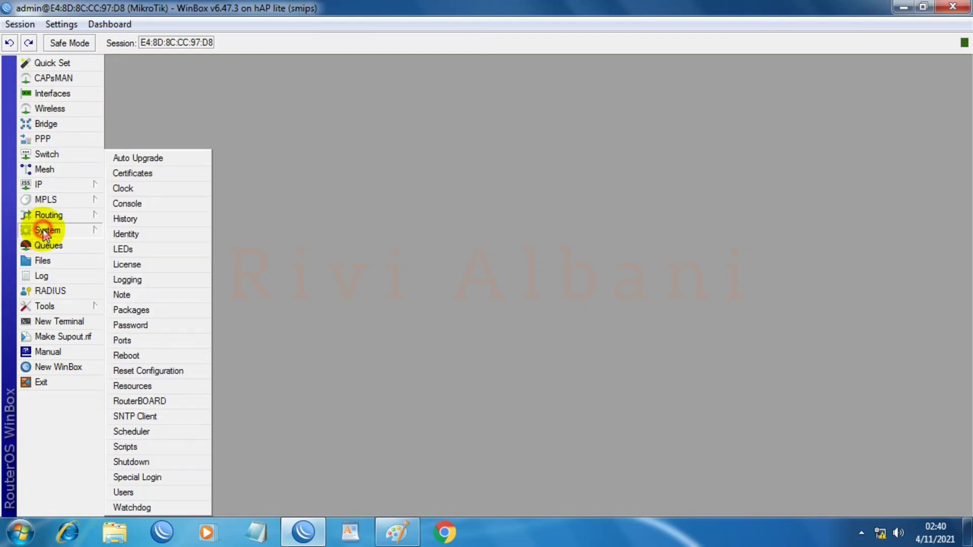
click(128, 371)
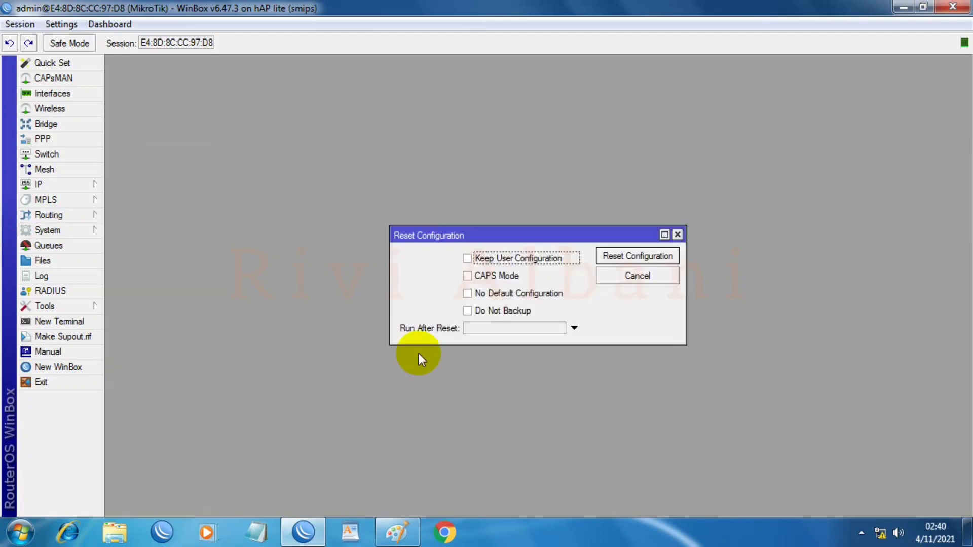
click(468, 294)
click(468, 311)
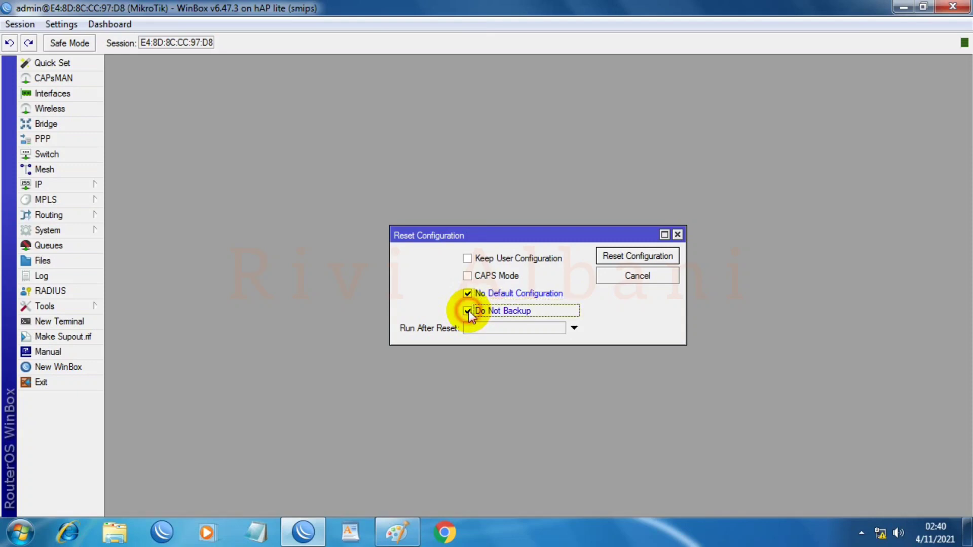
click(626, 257)
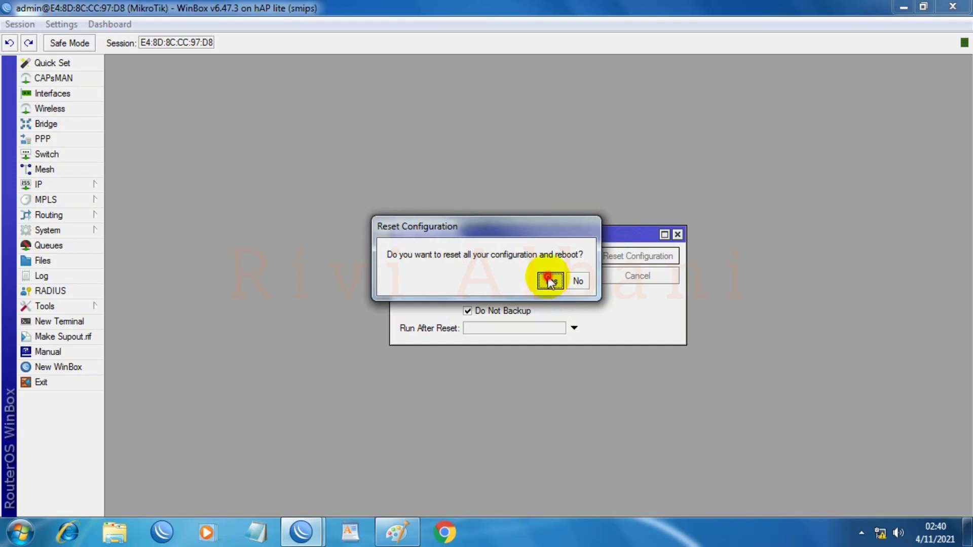
click(549, 282)
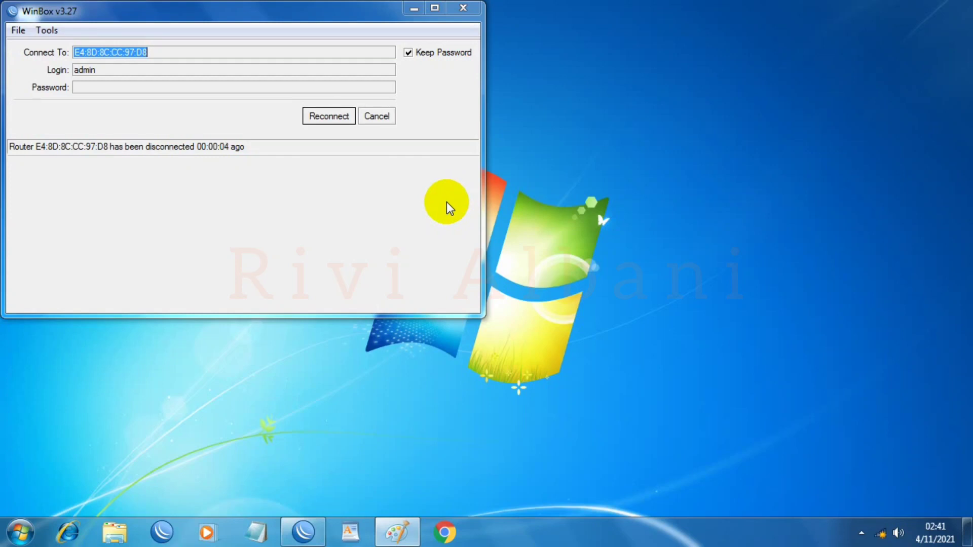
Step: Reconnect to the reset hAP lite router via a refreshed Neighbors list and show its interfaces
click(376, 116)
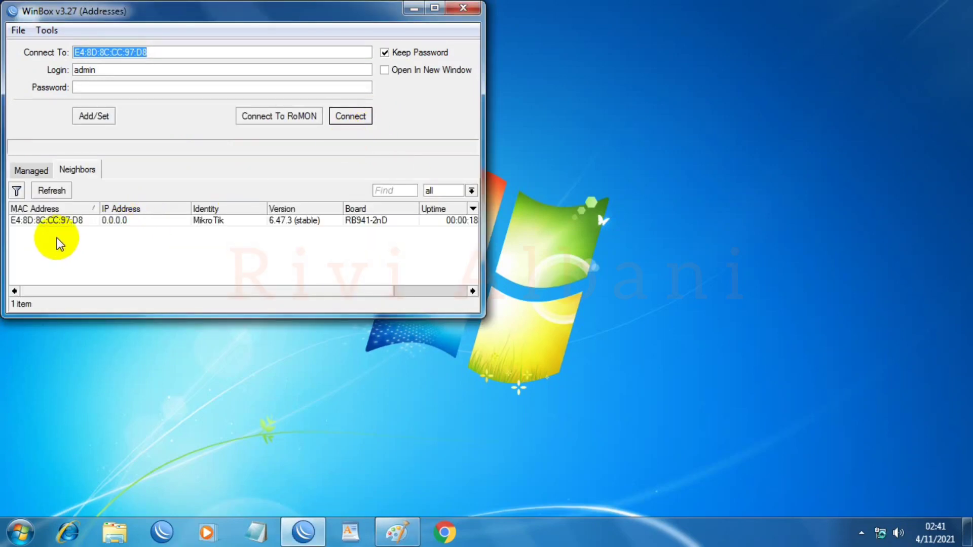
click(60, 192)
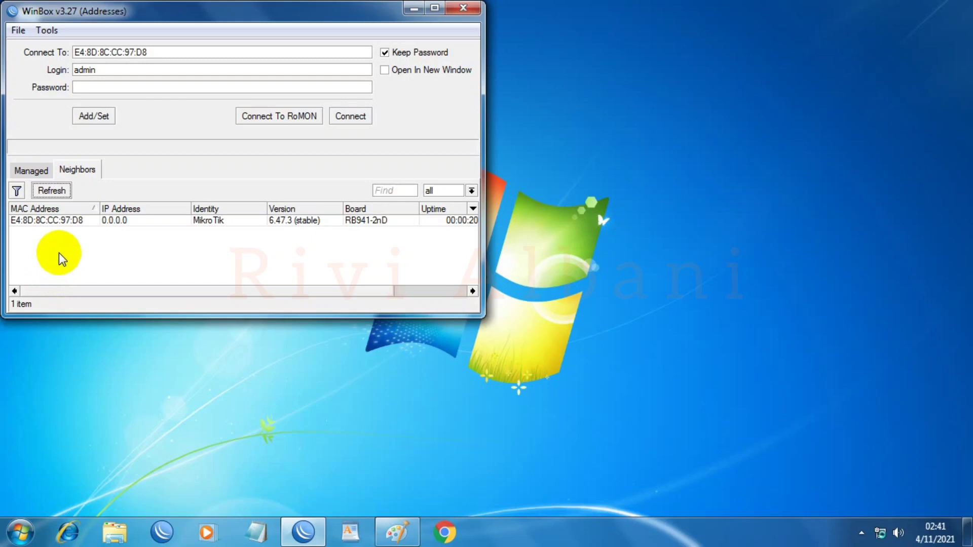
click(73, 223)
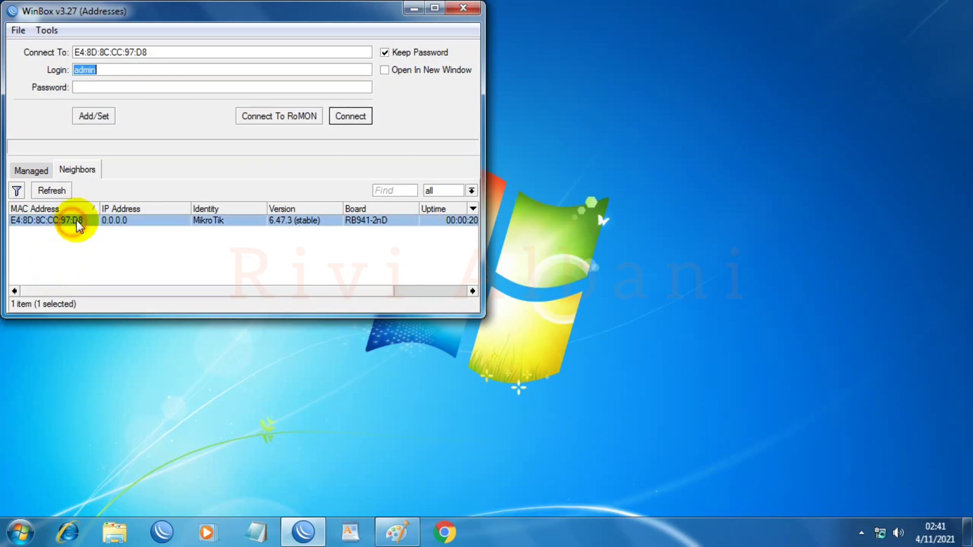
click(349, 116)
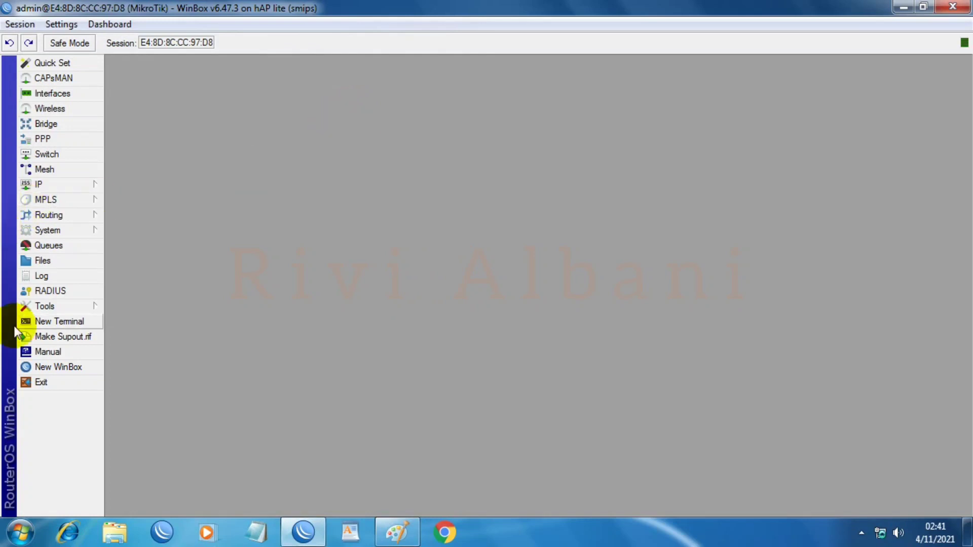
click(68, 92)
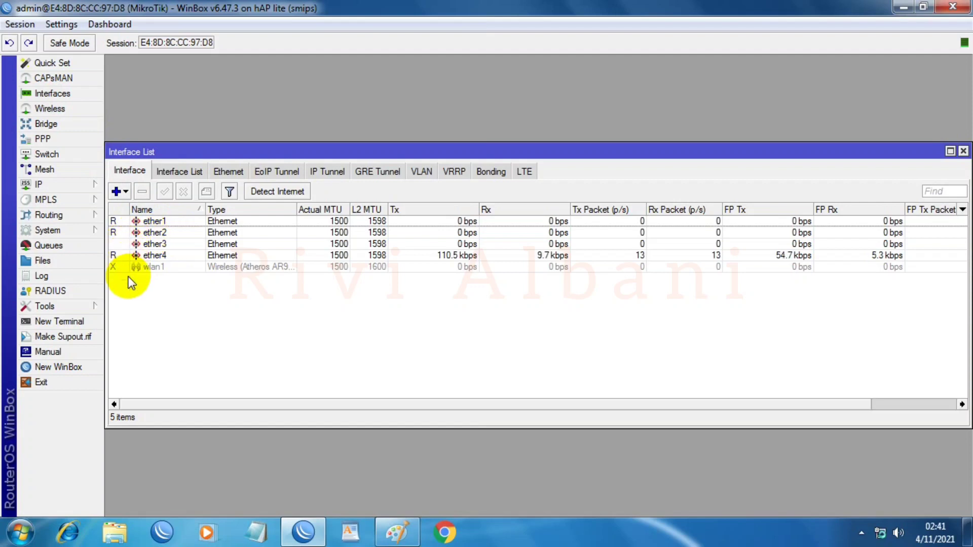
Step: Rename ether1 to 'ether1_ISP ALPHA'
double_click(161, 222)
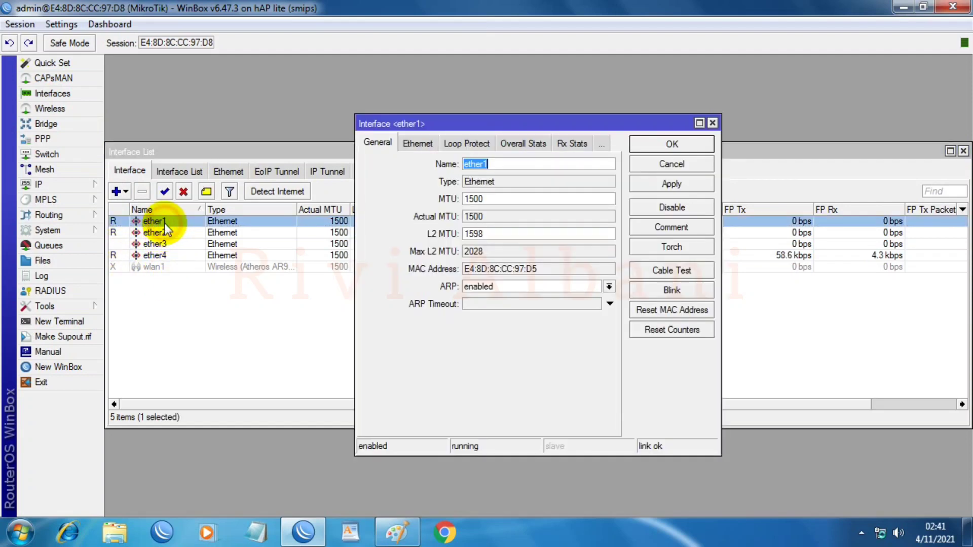
click(509, 164)
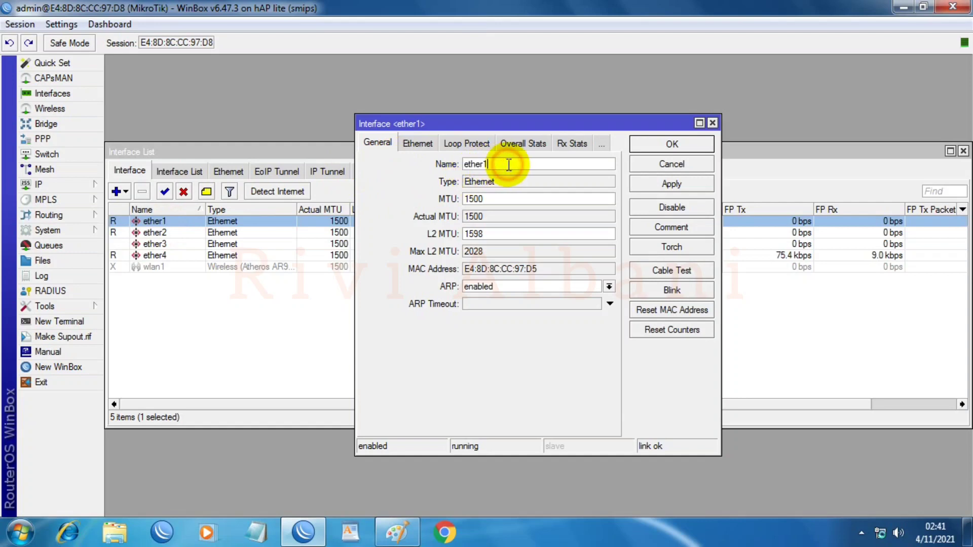
text(_t)
key(BackSpace)
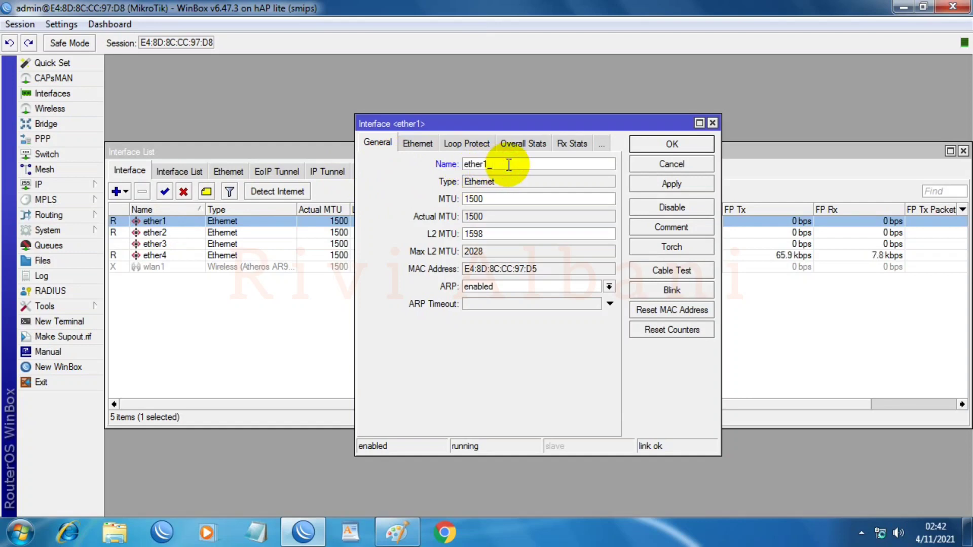
text(ISP ALPHA)
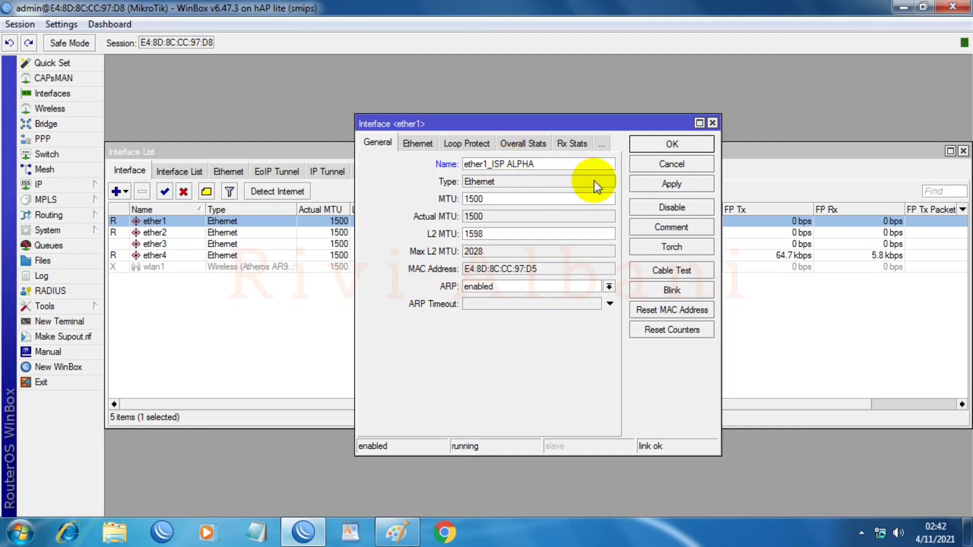
click(651, 183)
click(646, 141)
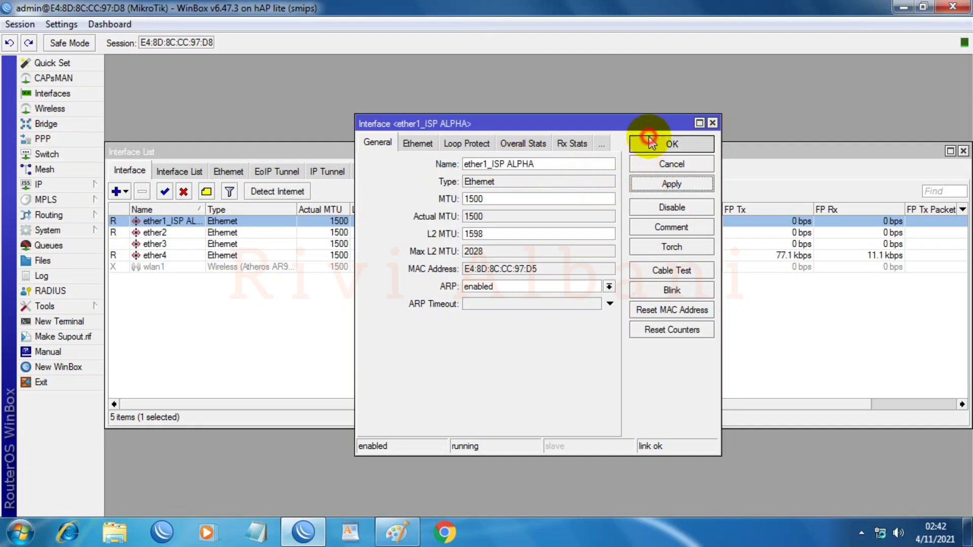
Step: Rename ether2 to 'ether2_ISP BETA'
double_click(154, 232)
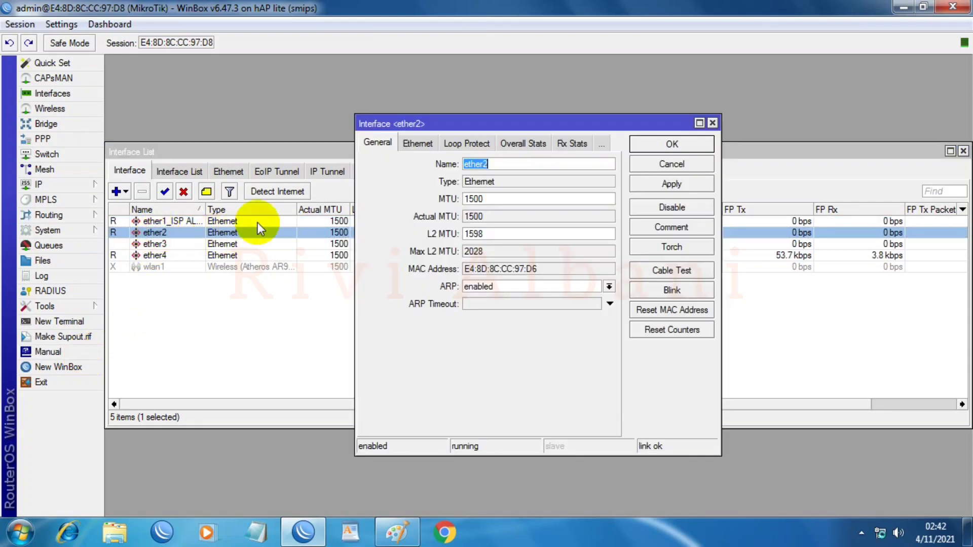
click(532, 165)
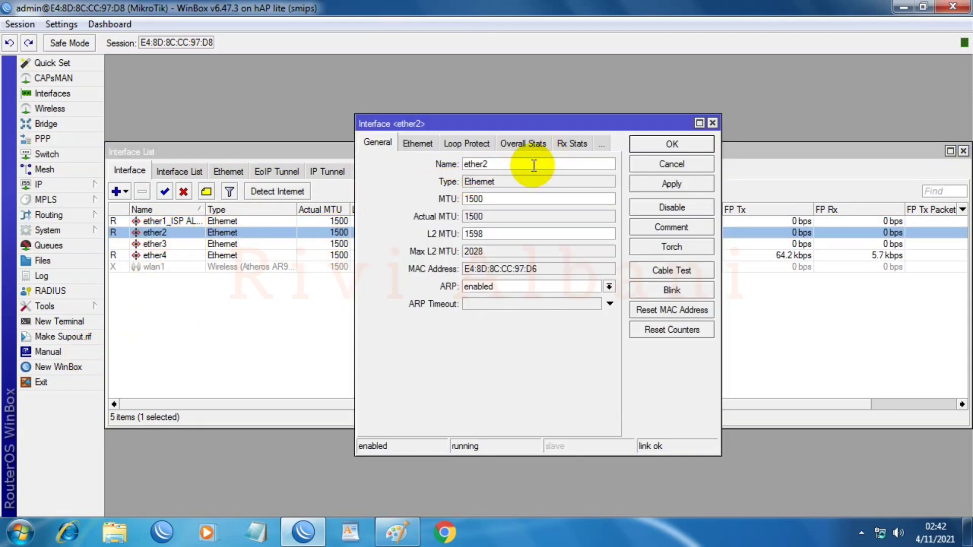
text(_ISP BETA)
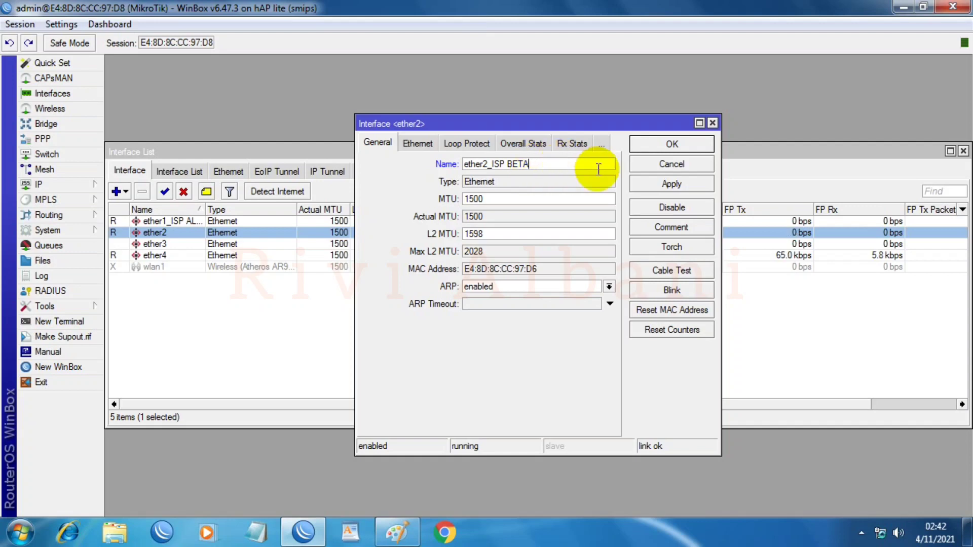
click(651, 183)
click(657, 146)
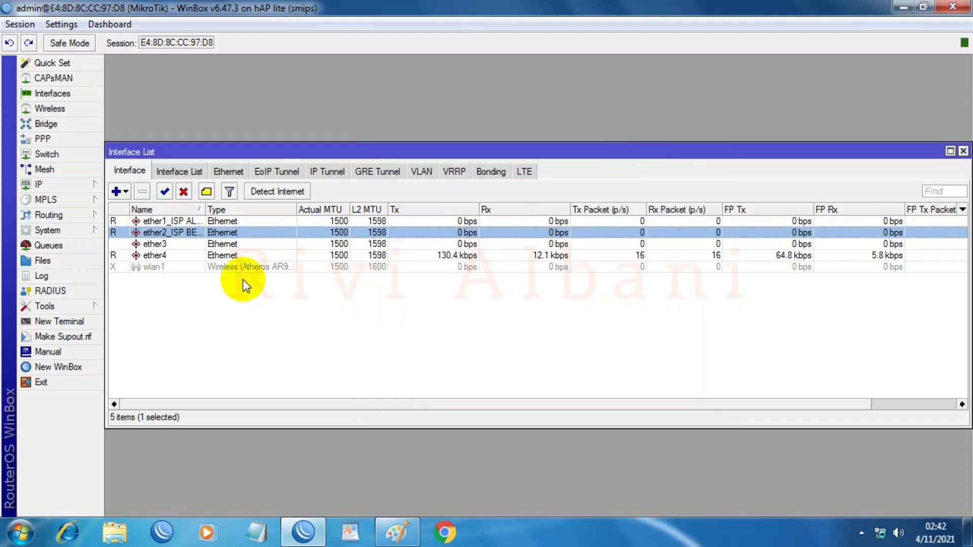
Step: Rename ether3 to 'ether3_Bridge_Local'
double_click(167, 245)
click(525, 165)
text(_Bridge)
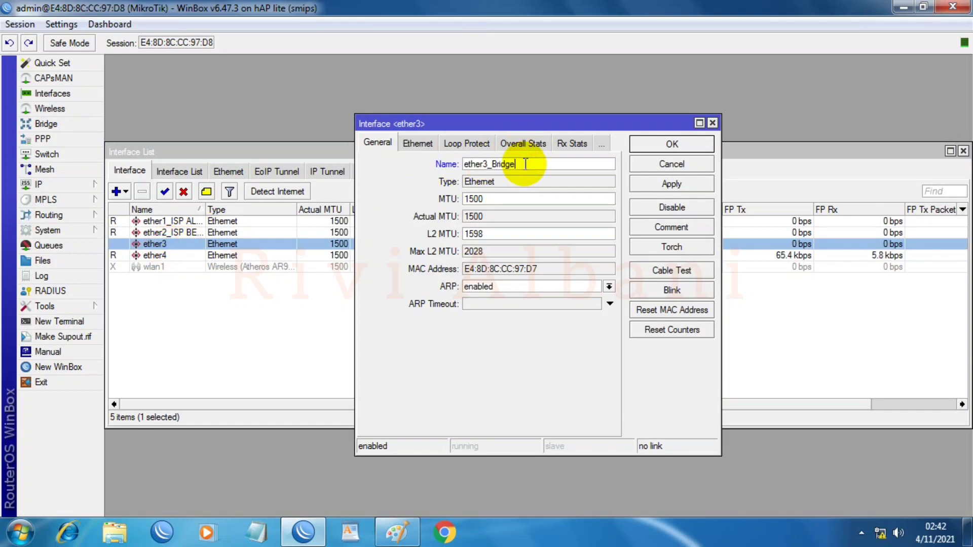
text(_Local)
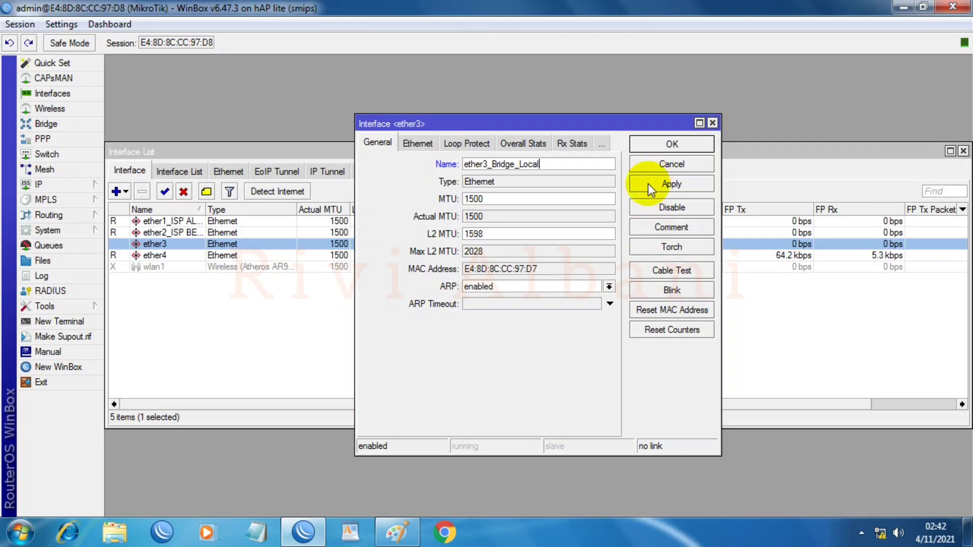
click(647, 185)
click(666, 143)
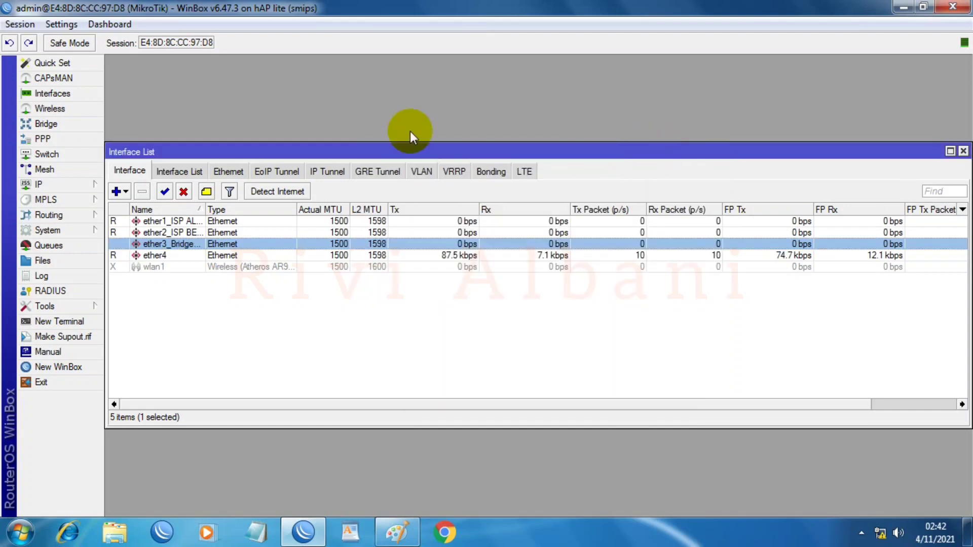
Step: Rename ether4 to 'ether4_Bridge_Local' and widen the Name column to show full names
double_click(205, 254)
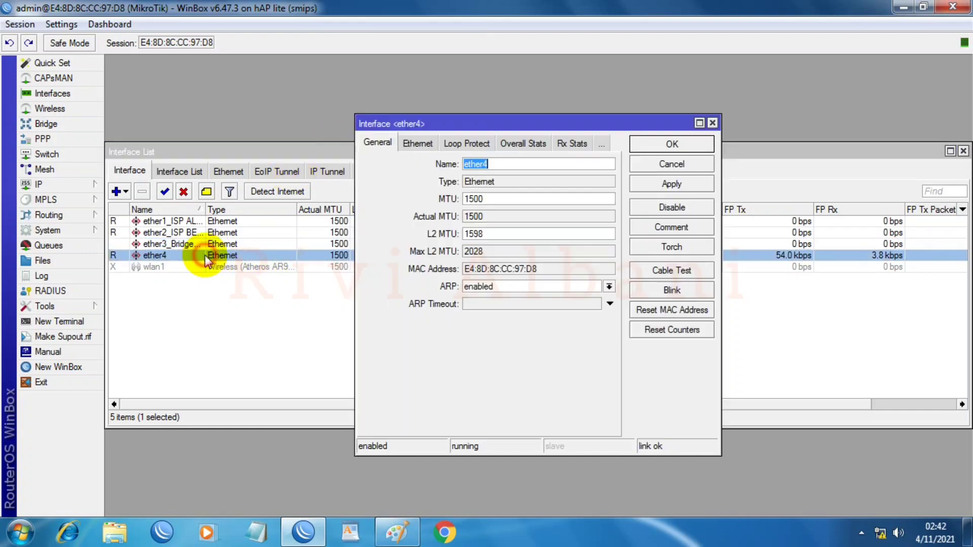
click(507, 163)
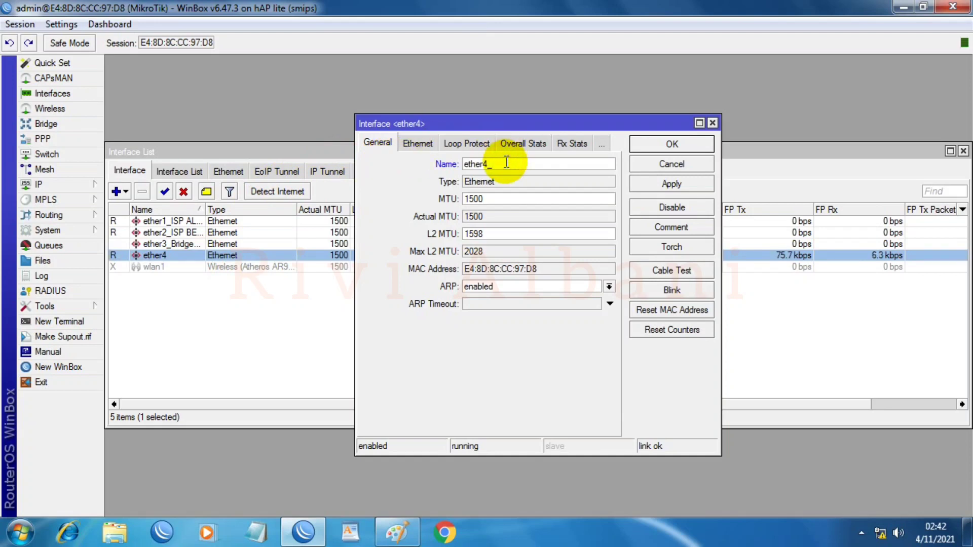
text(_Bridge_Local)
click(645, 183)
click(650, 146)
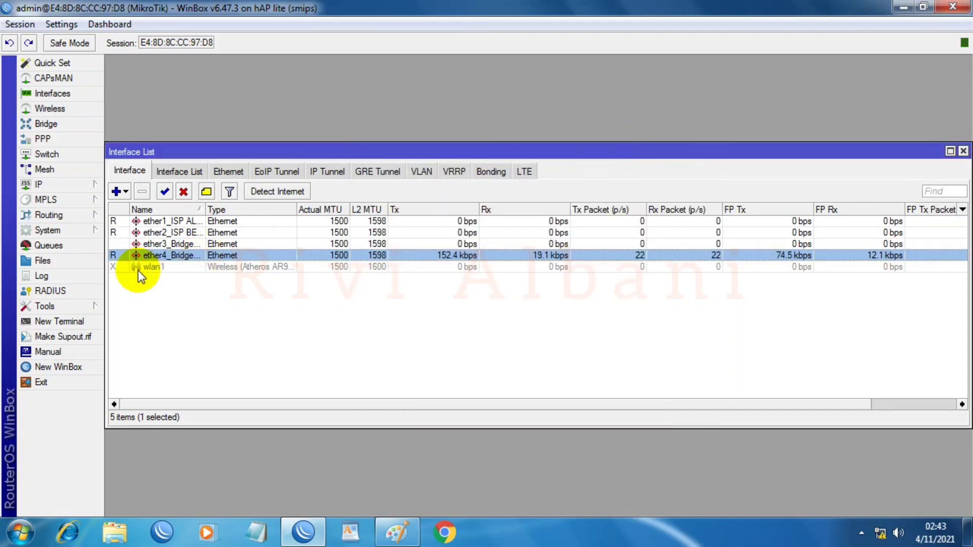
drag(205, 209, 248, 209)
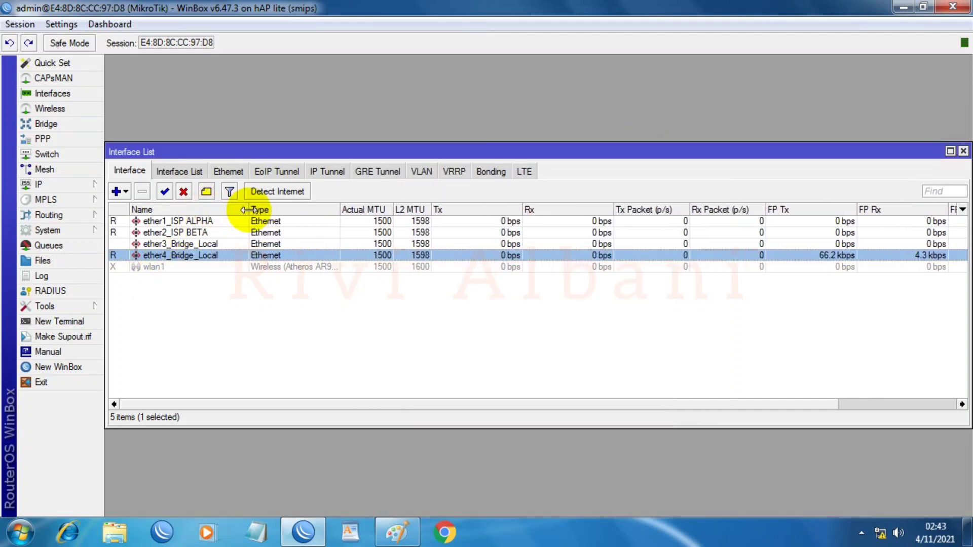
Step: Enable the disabled wlan1 interface and switch to the Interface List page
click(154, 268)
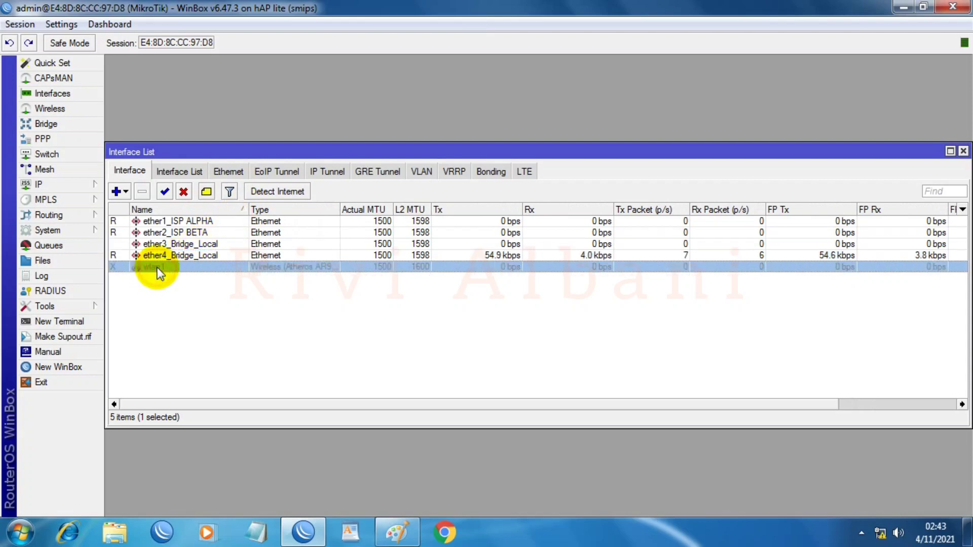
click(165, 191)
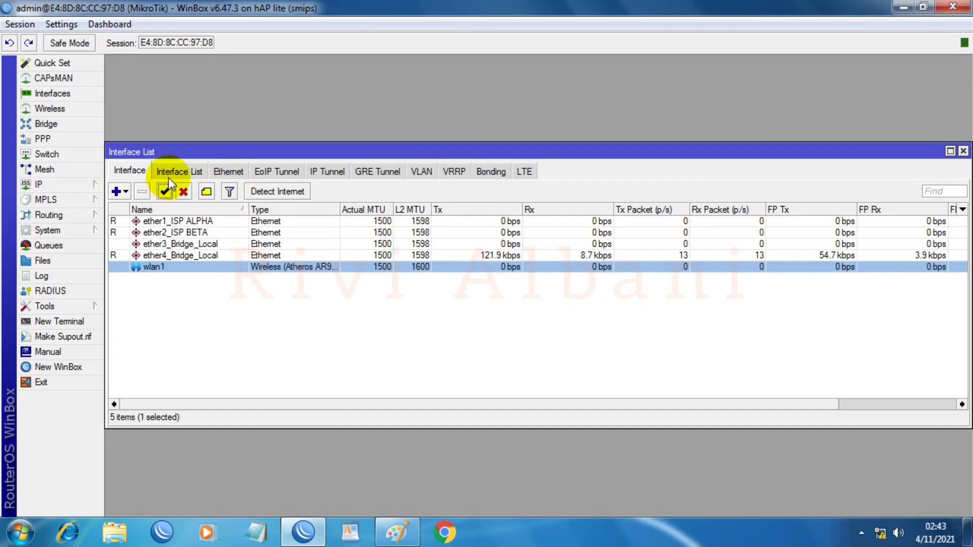
click(171, 173)
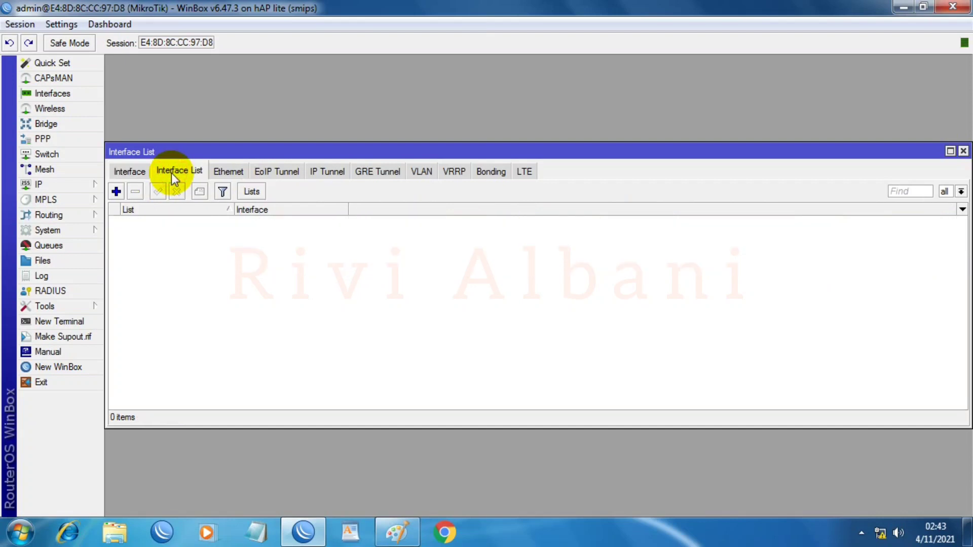
Step: Create a new interface list named WAN
click(252, 192)
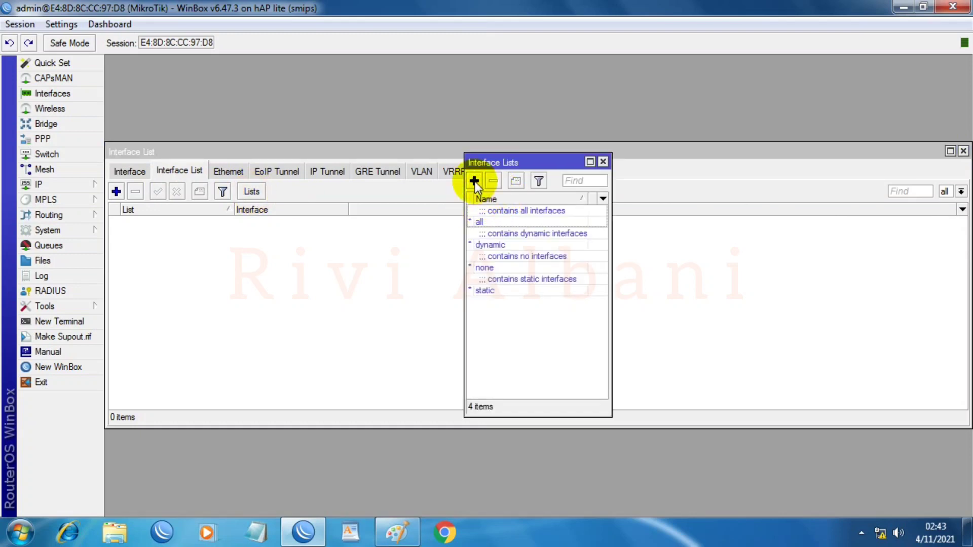
click(475, 181)
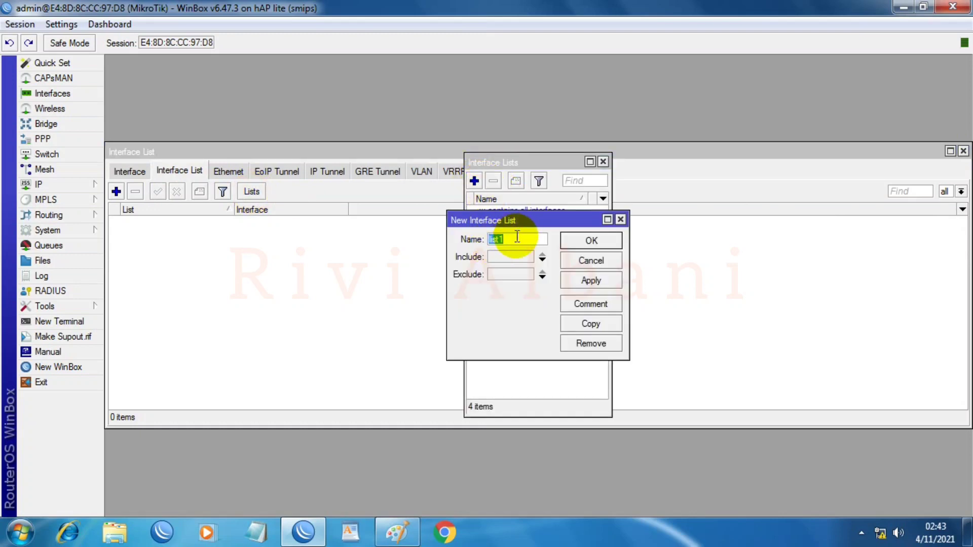
text(wa)
key(BackSpace)
key(BackSpace)
key(BackSpace)
text(WAN)
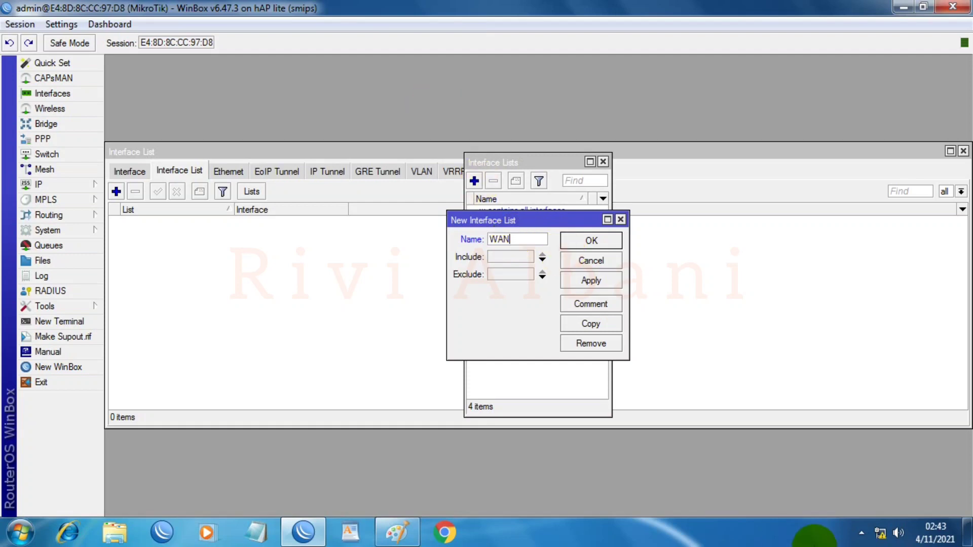
click(573, 281)
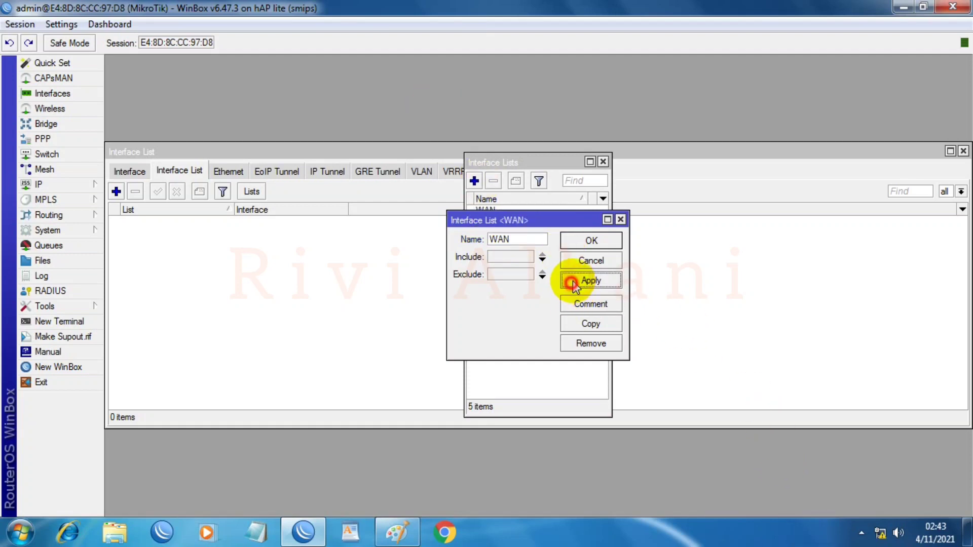
click(572, 242)
Step: Create a second interface list named LAN and close the Interface Lists window
click(475, 181)
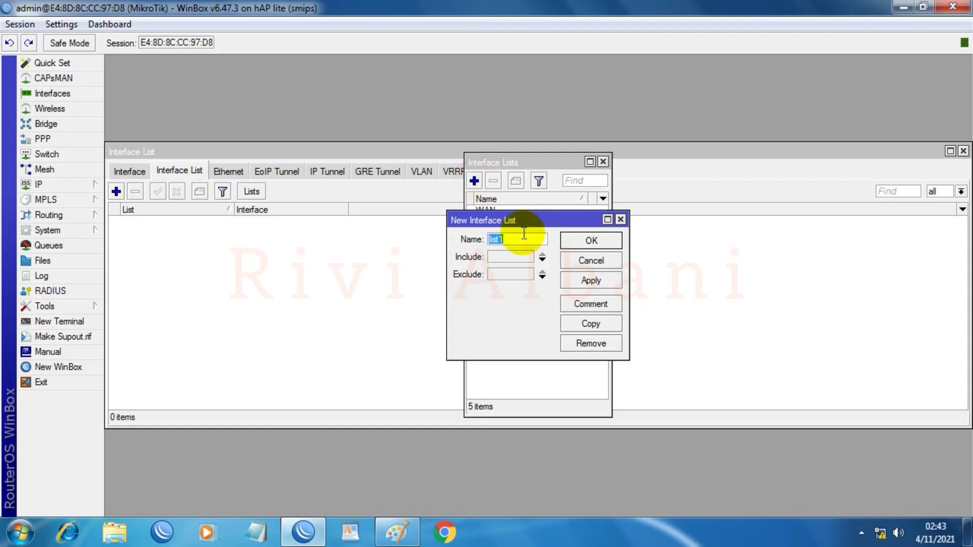
text(LA)
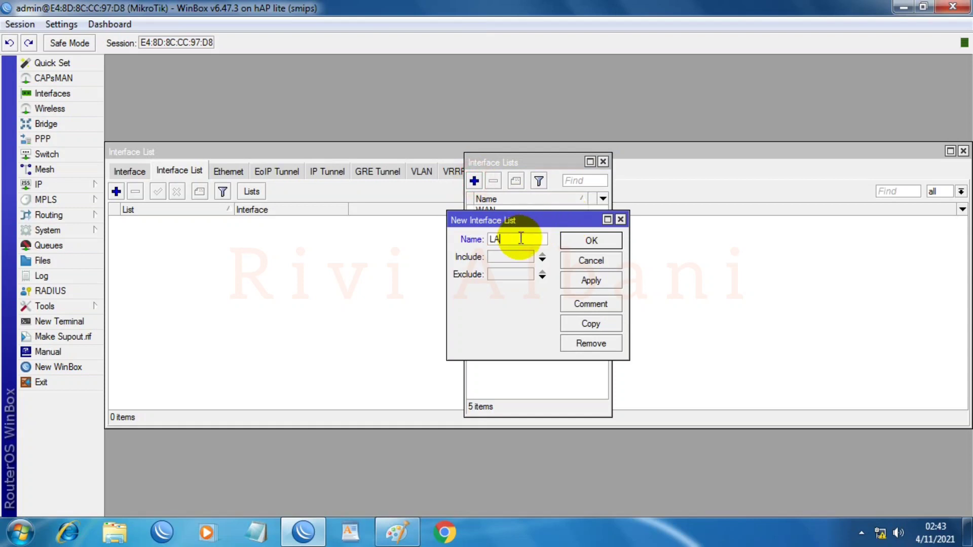
text(N)
click(580, 281)
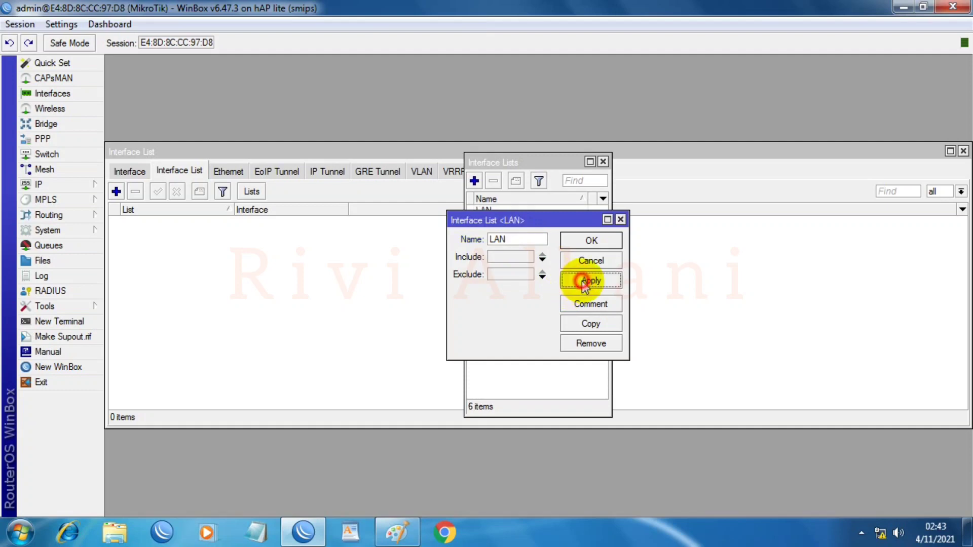
click(588, 242)
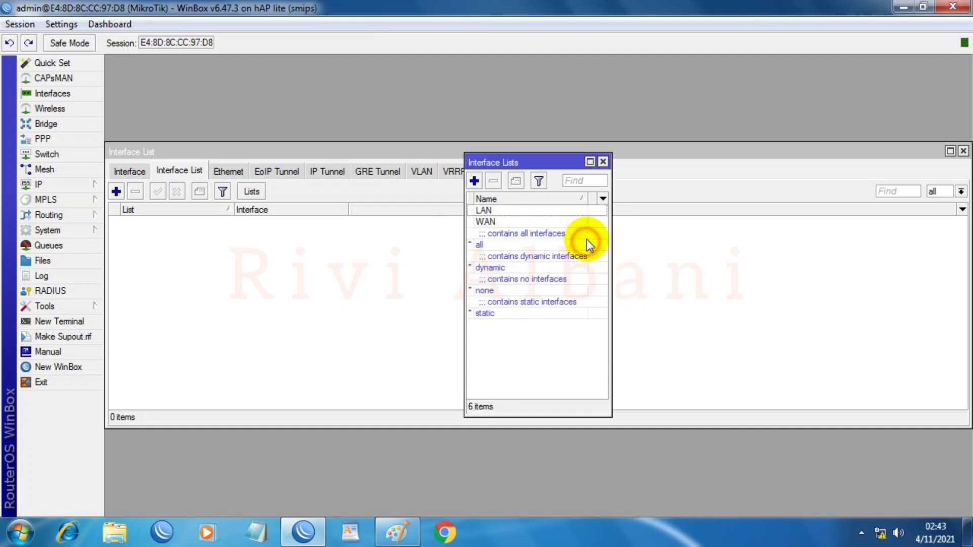
click(602, 162)
click(189, 170)
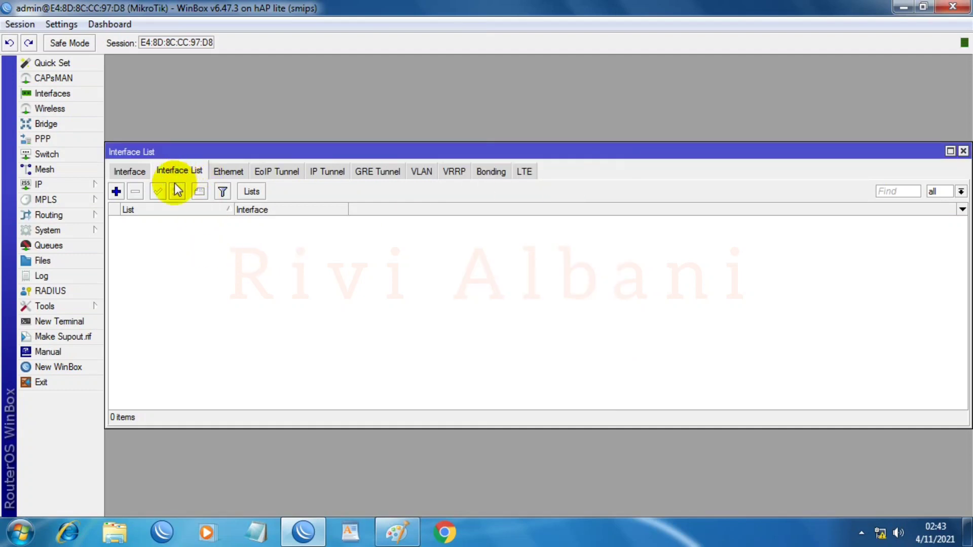
Step: Add two WAN list members: ether1_ISP ALPHA and ether2_ISP BETA
click(116, 191)
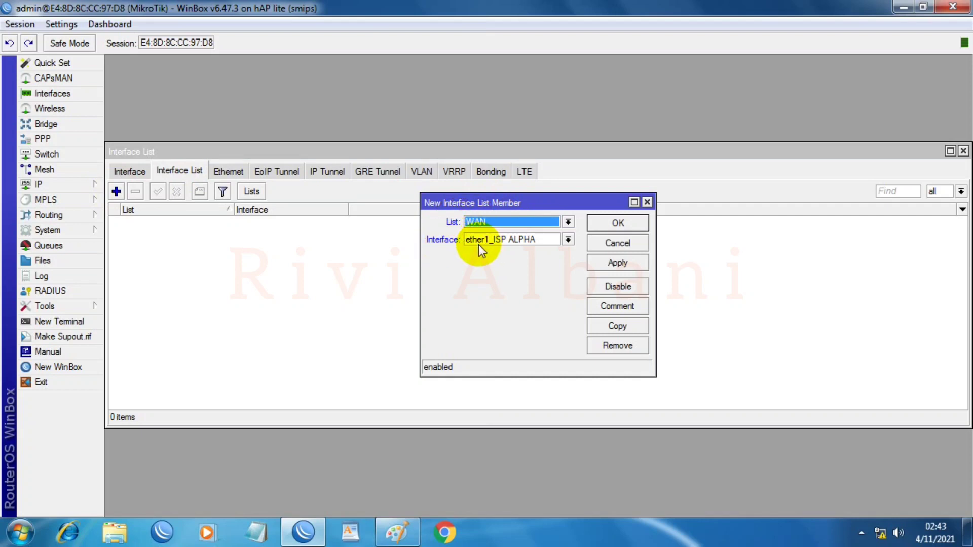
click(604, 265)
click(618, 223)
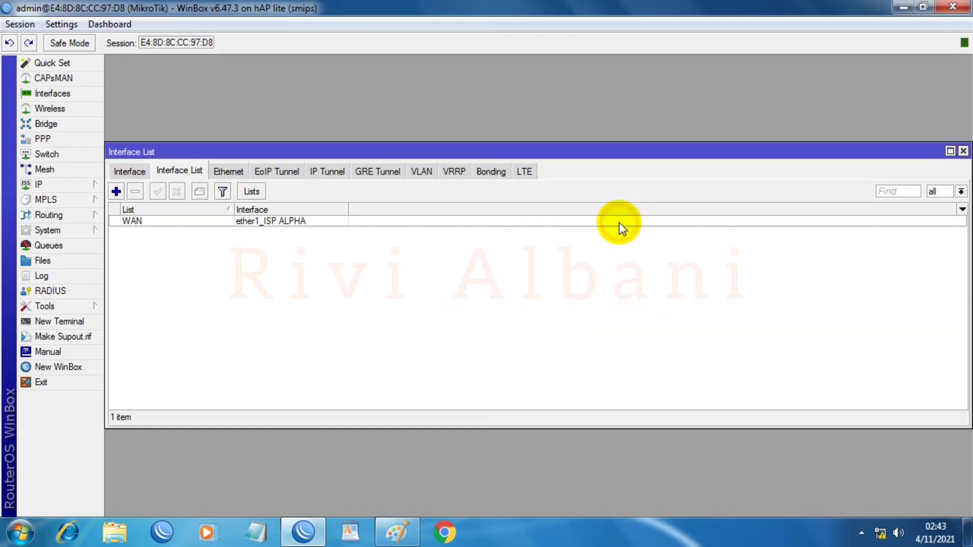
click(116, 191)
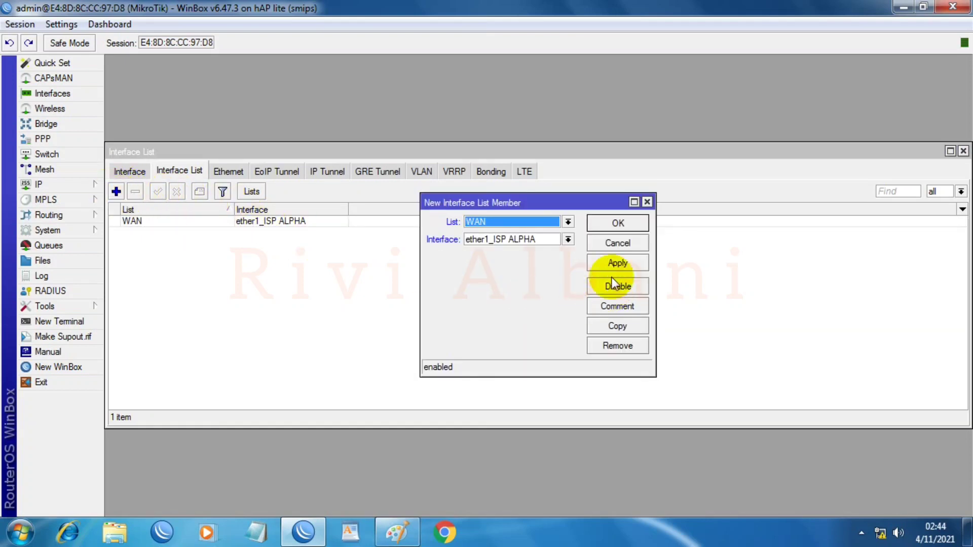
click(567, 239)
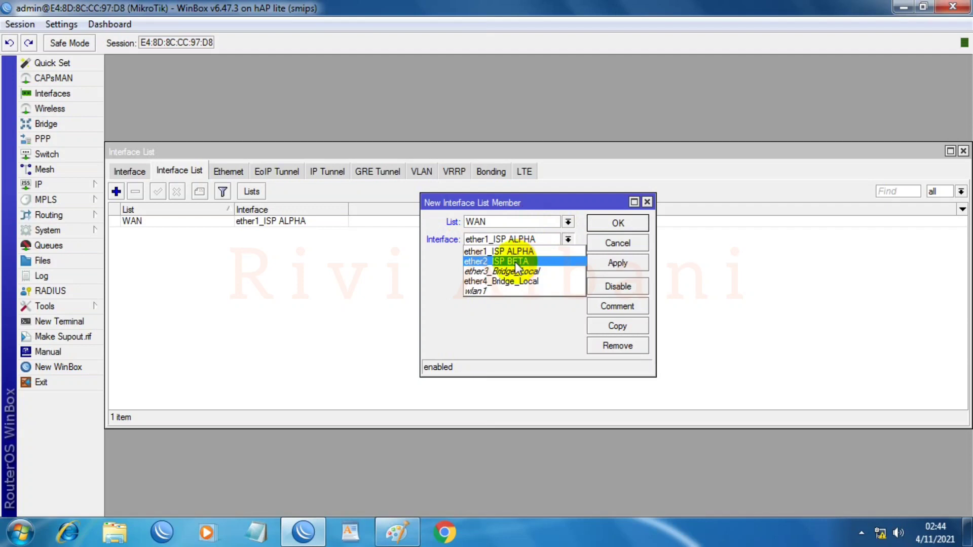
click(515, 262)
click(615, 265)
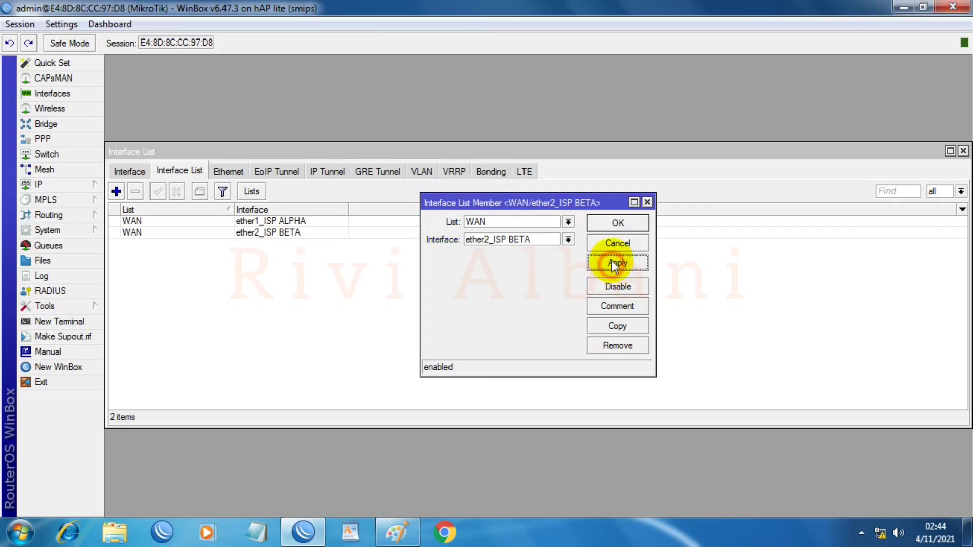
click(618, 223)
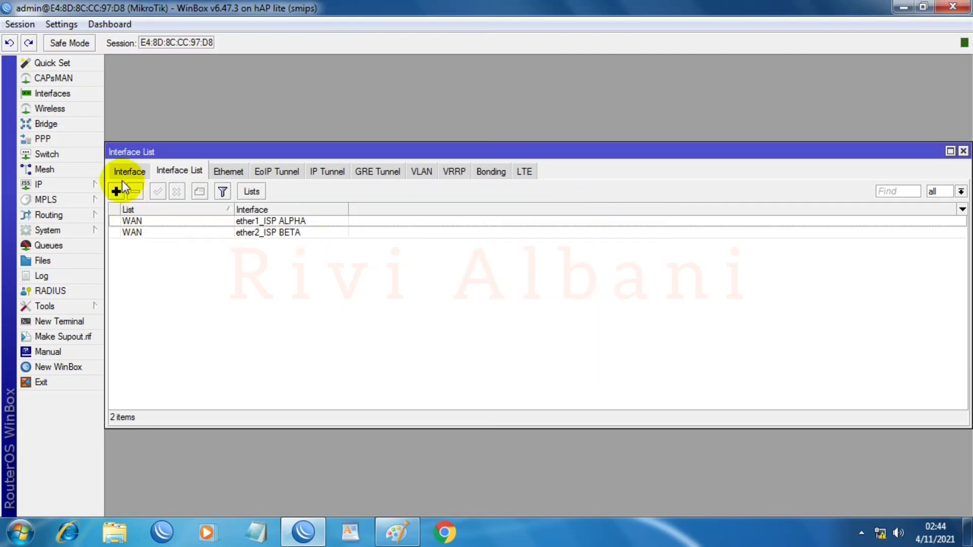
Step: Add a new bridge and rename it from bridge1 to Bridge_Local
click(47, 124)
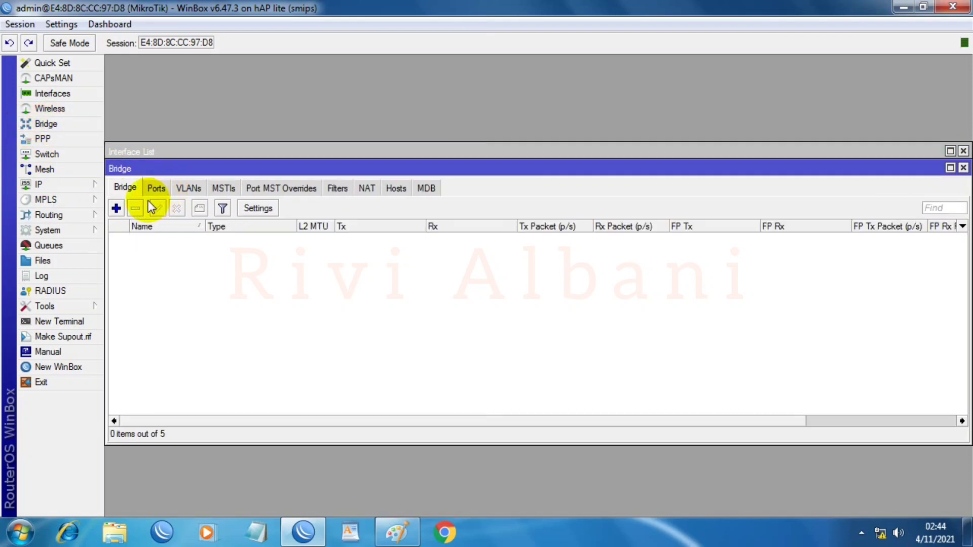
click(116, 209)
click(503, 164)
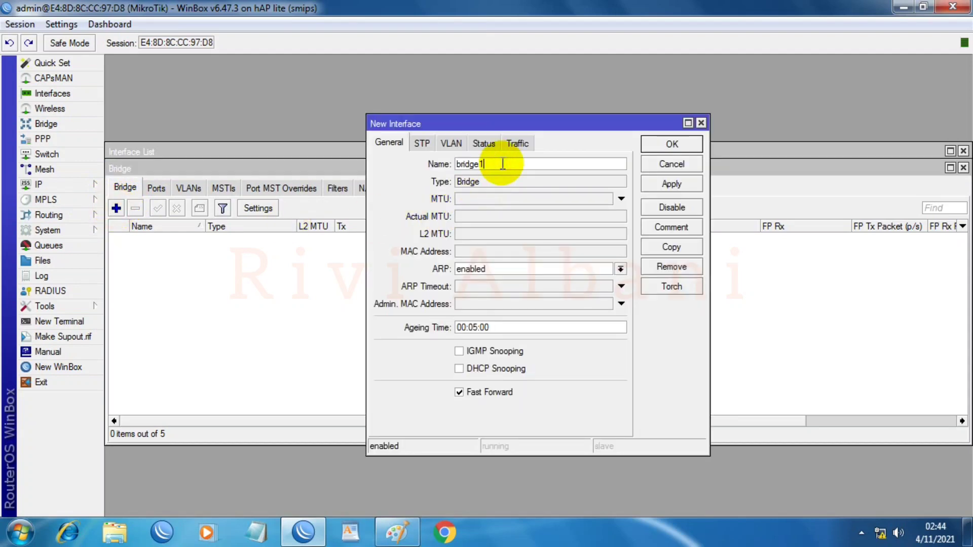
key(BackSpace)
key(BackSpace)
key(BackSpace)
key(BackSpace)
key(BackSpace)
key(BackSpace)
key(BackSpace)
text(Bridge_Local)
click(659, 185)
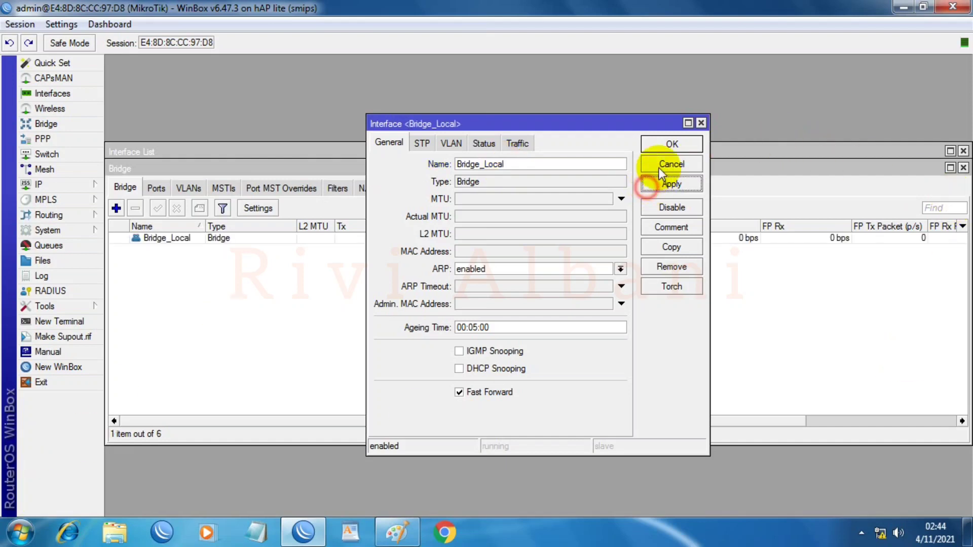
click(673, 146)
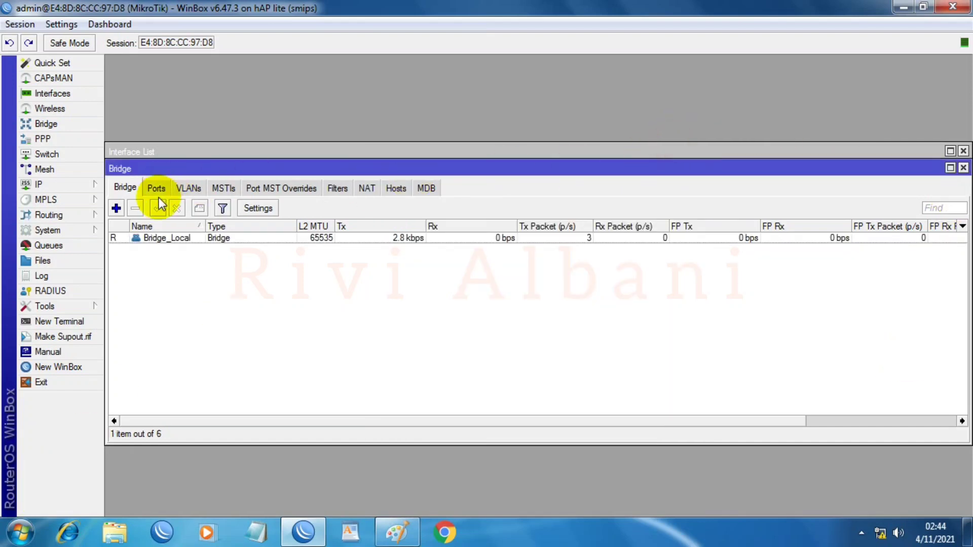
Step: Add ether3_Bridge_Local as a port of Bridge_Local
click(158, 188)
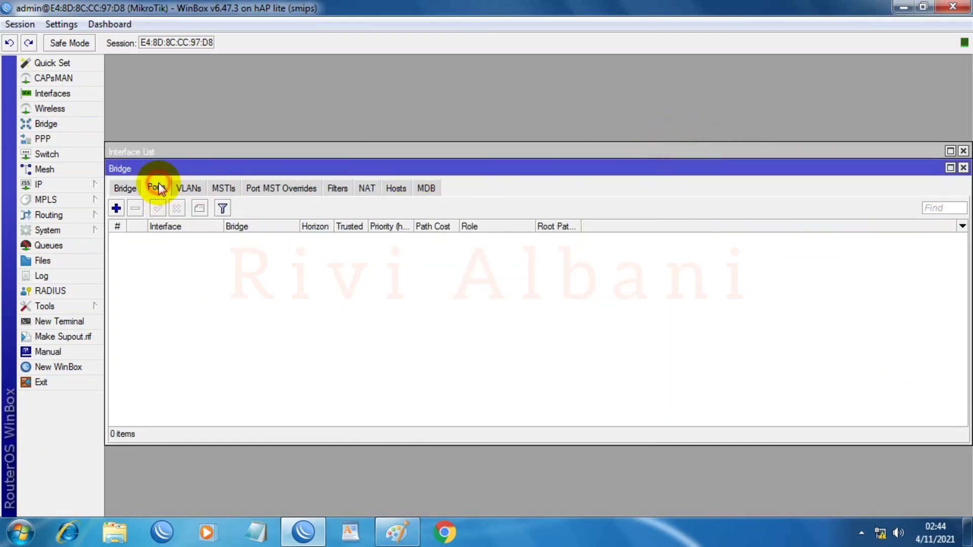
click(116, 208)
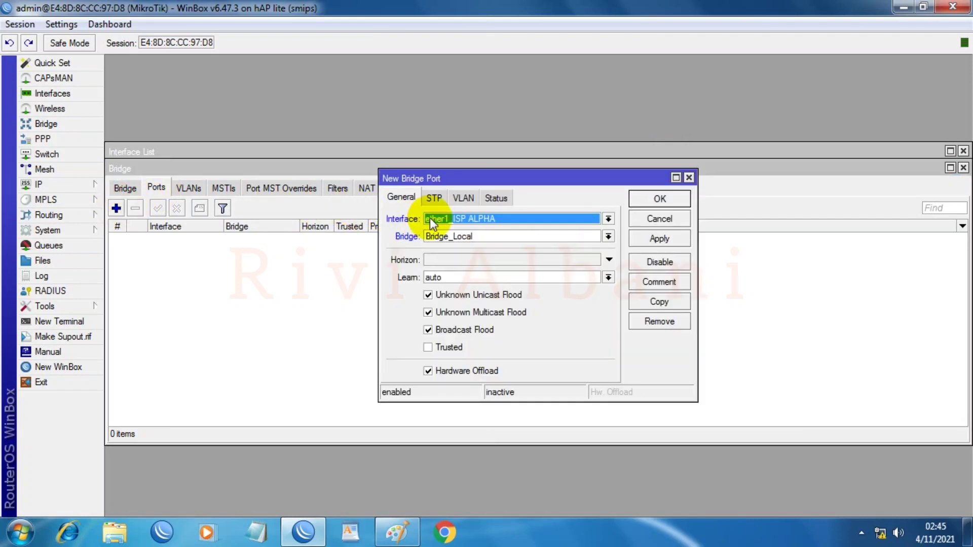
click(397, 532)
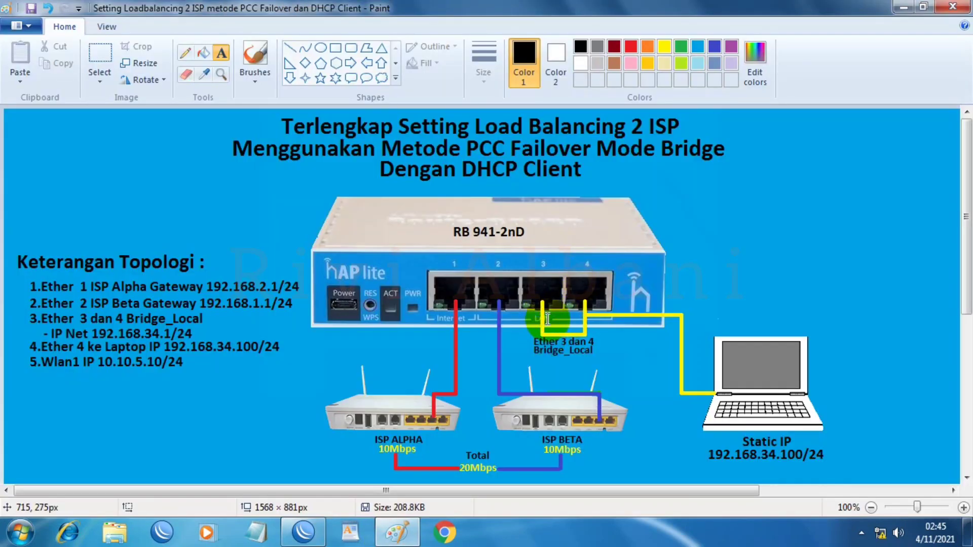
click(911, 9)
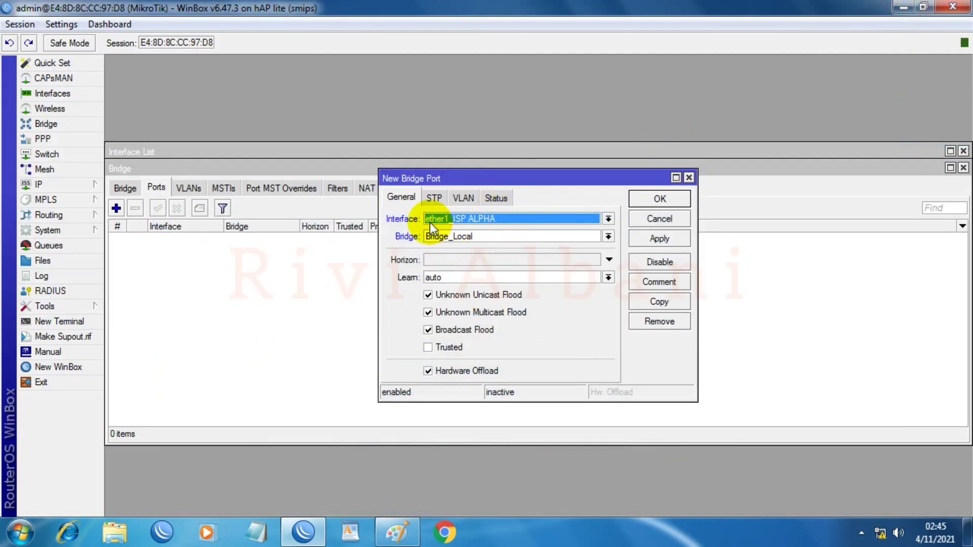
click(609, 220)
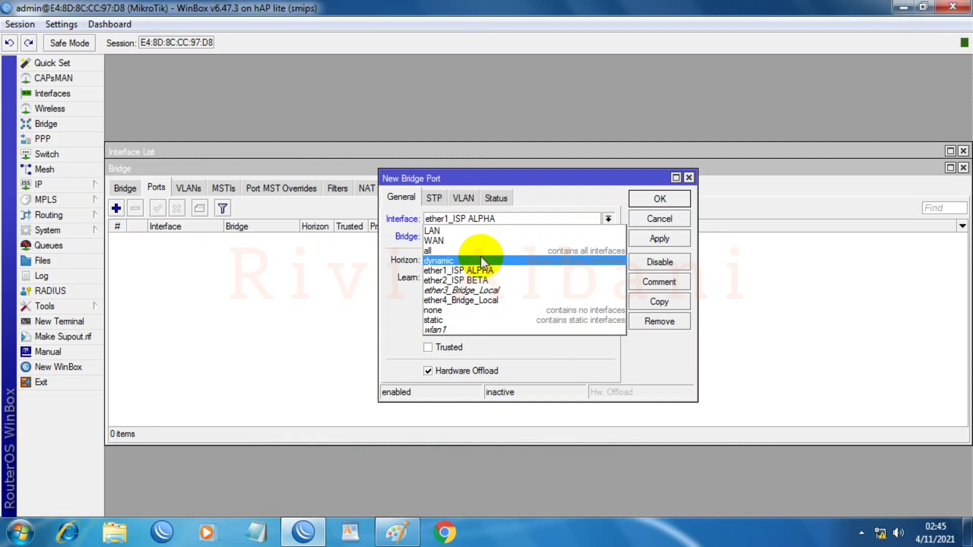
click(467, 291)
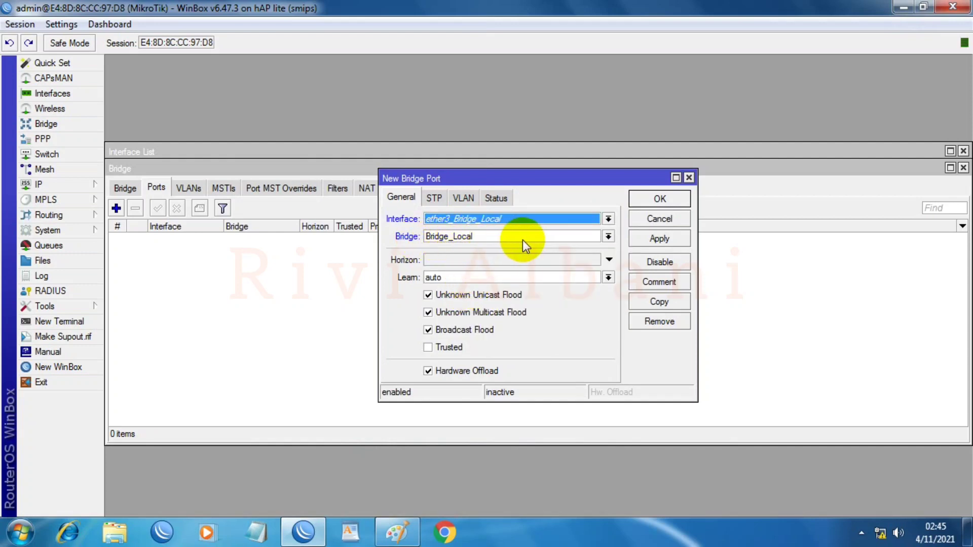
click(675, 239)
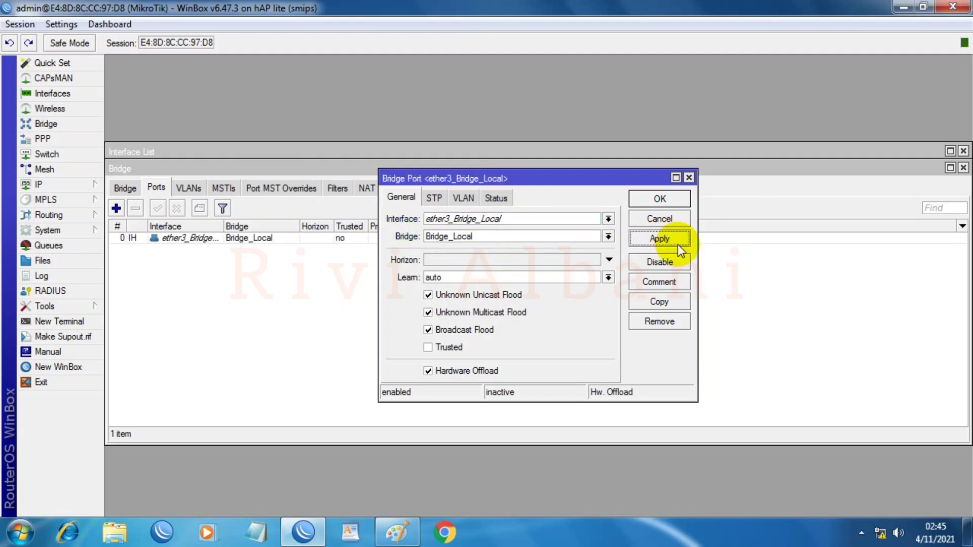
Step: Copy the port entry for ether4_Bridge_Local, then reconnect and close the Bridge window
click(648, 303)
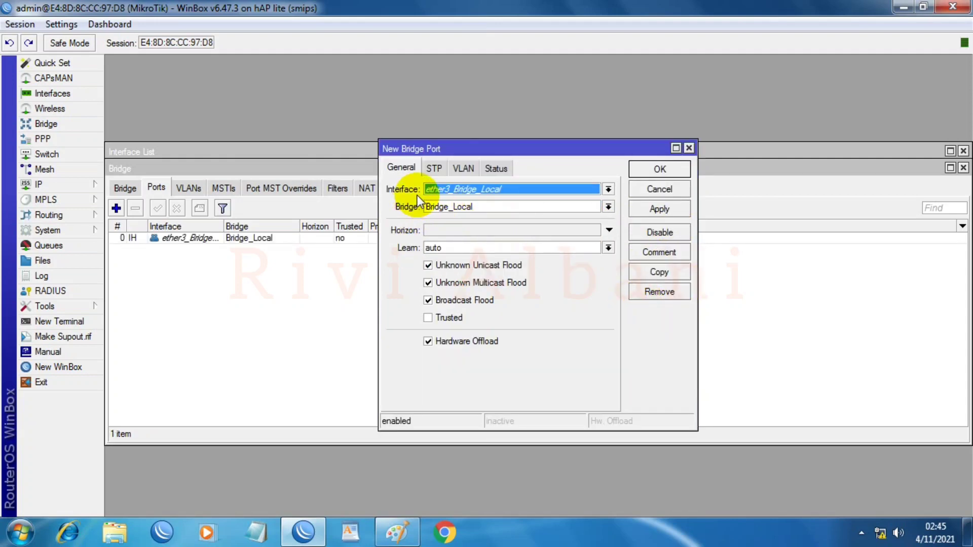
click(608, 189)
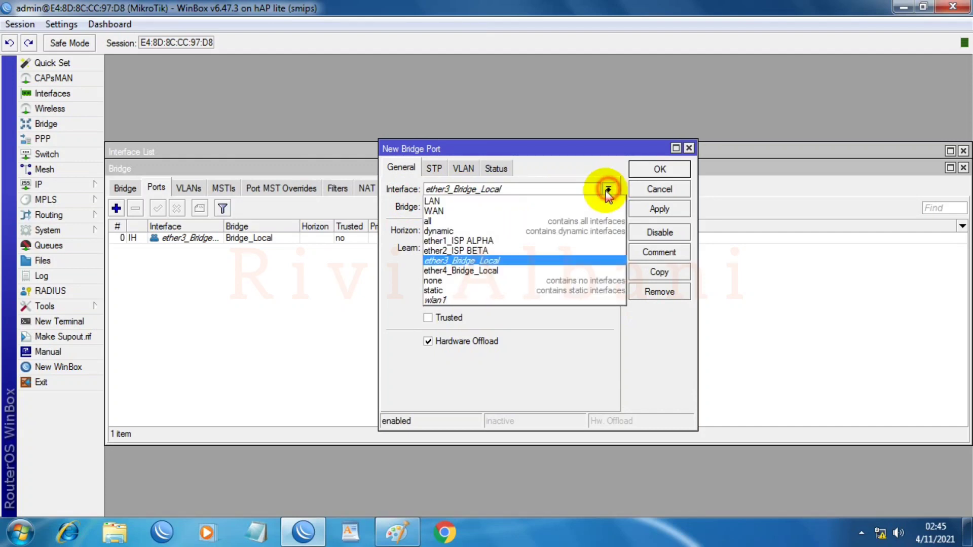
click(481, 272)
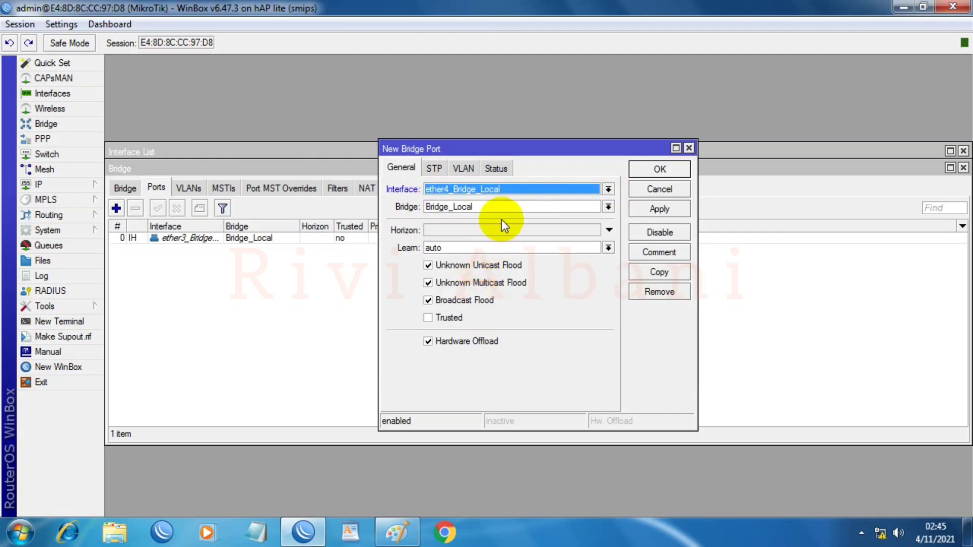
click(663, 210)
click(658, 174)
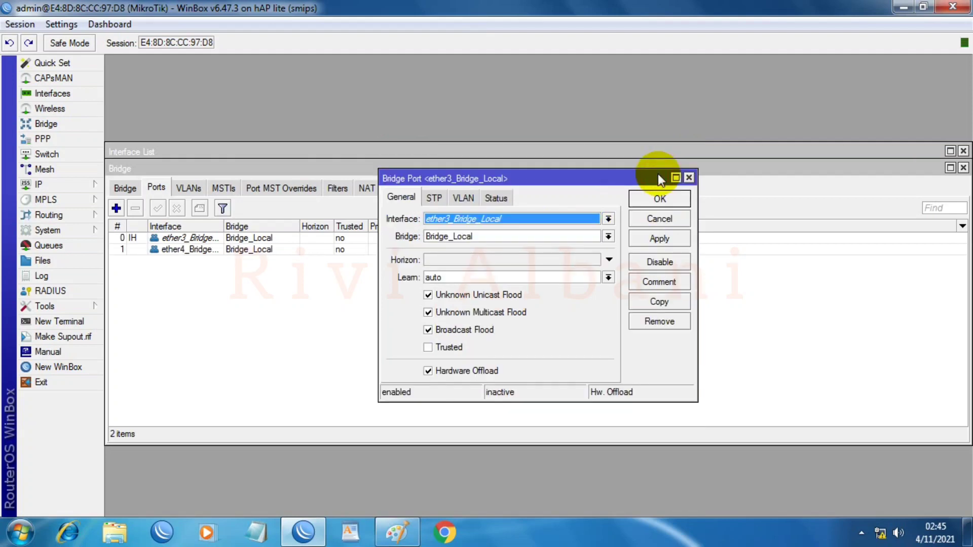
click(659, 200)
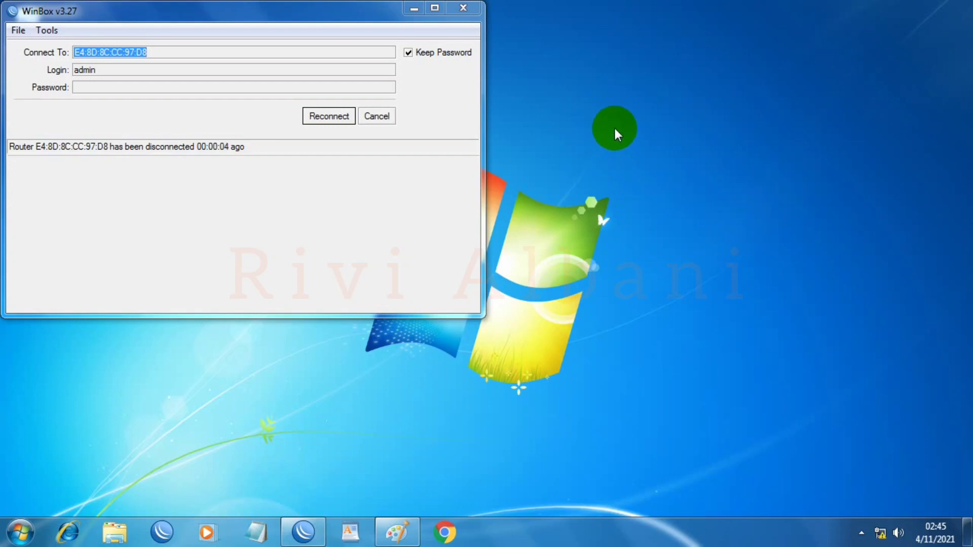
click(324, 113)
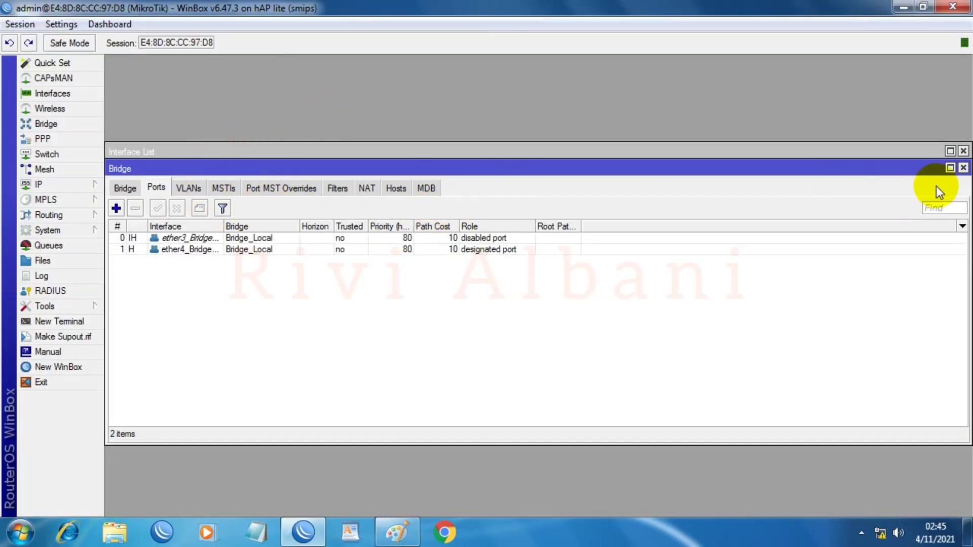
click(963, 168)
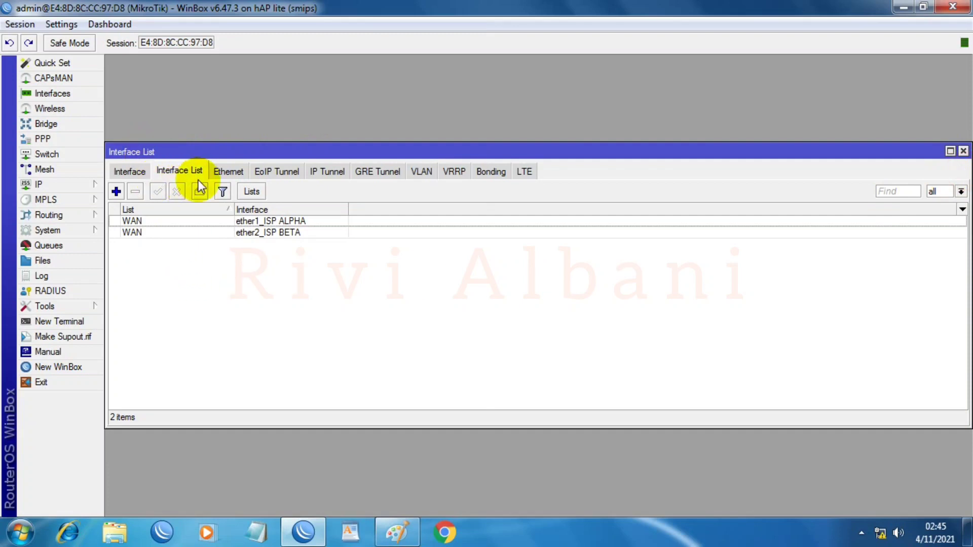
Step: Add an interface list member with List LAN and Interface Bridge_Local, then close the window
click(116, 192)
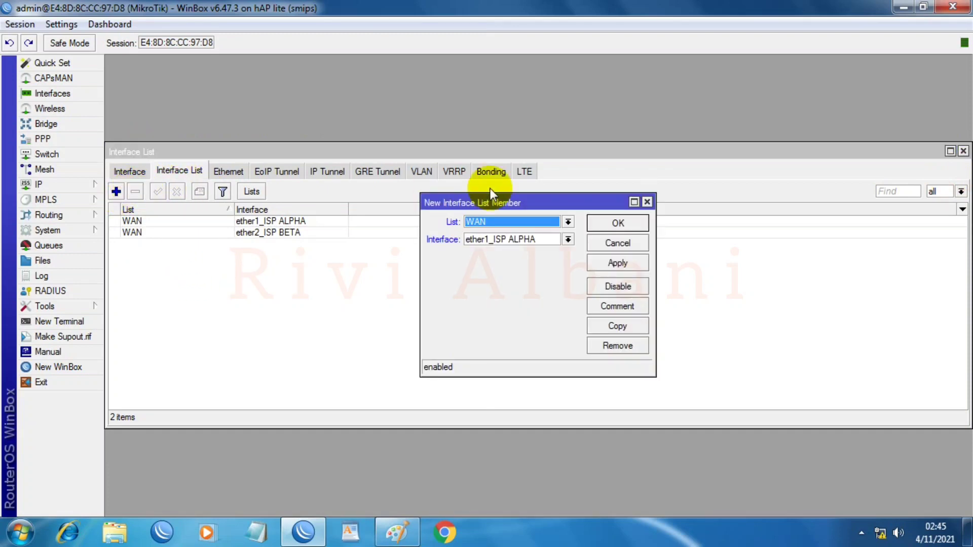
click(569, 222)
click(474, 233)
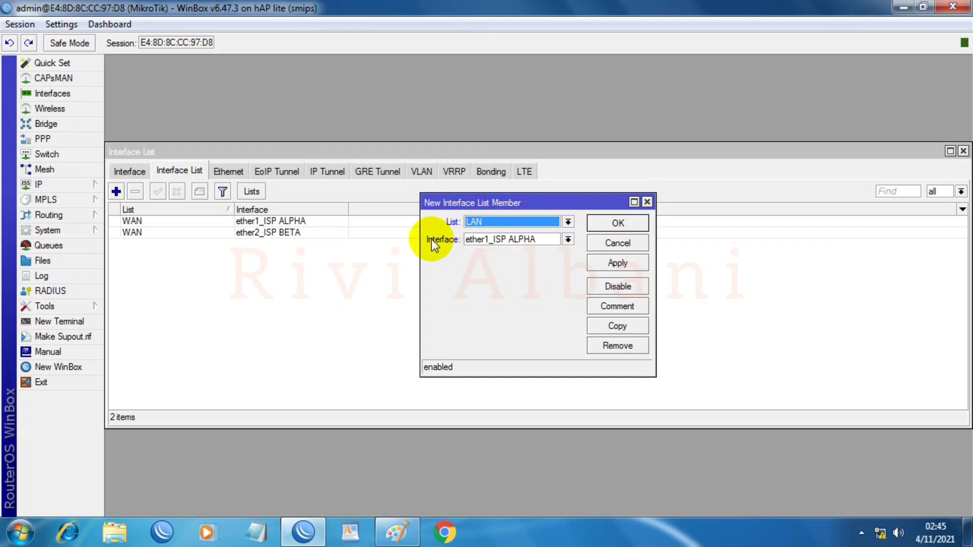
click(569, 241)
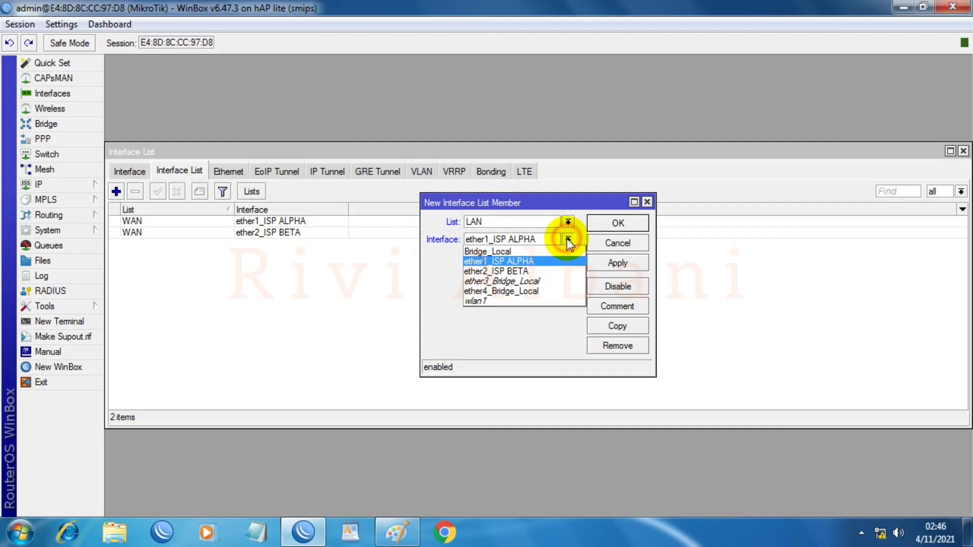
click(499, 252)
click(617, 263)
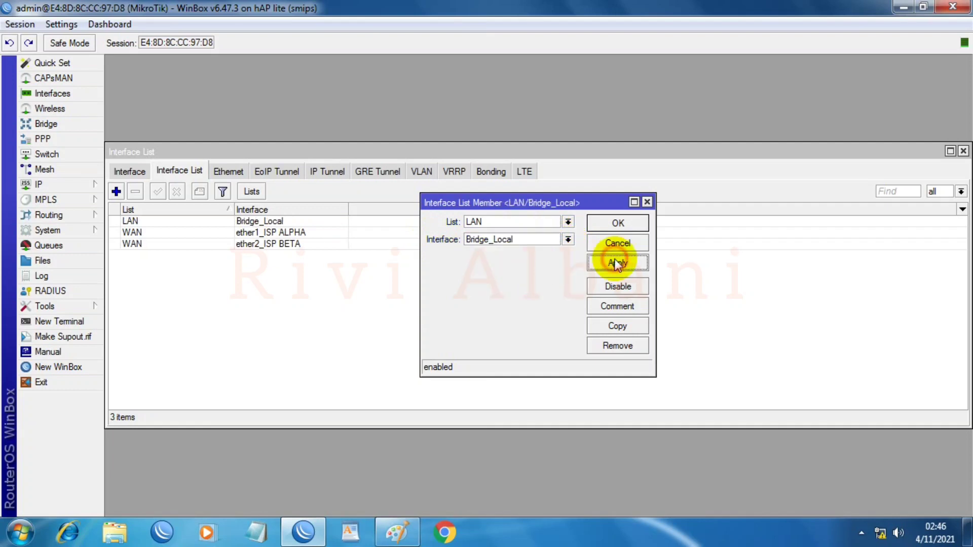
click(622, 222)
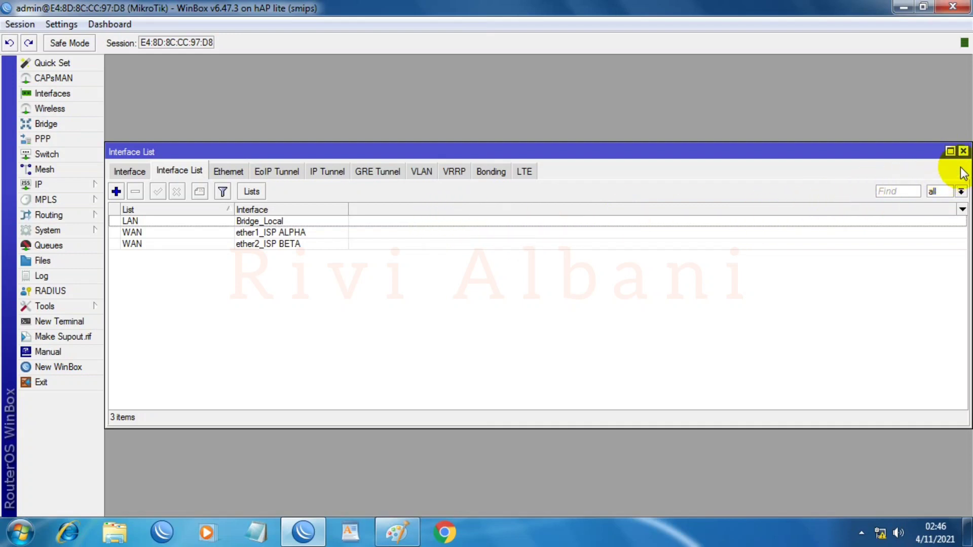
click(963, 151)
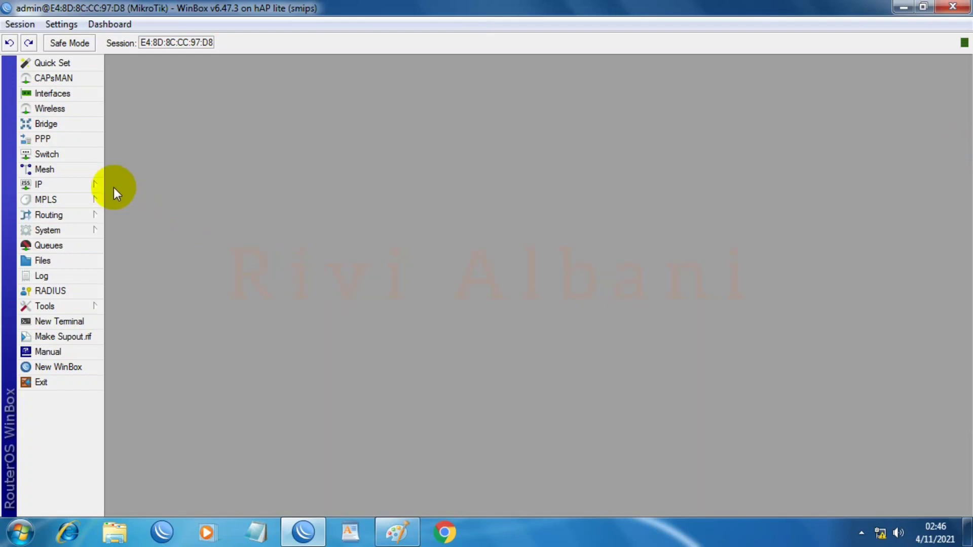
click(51, 184)
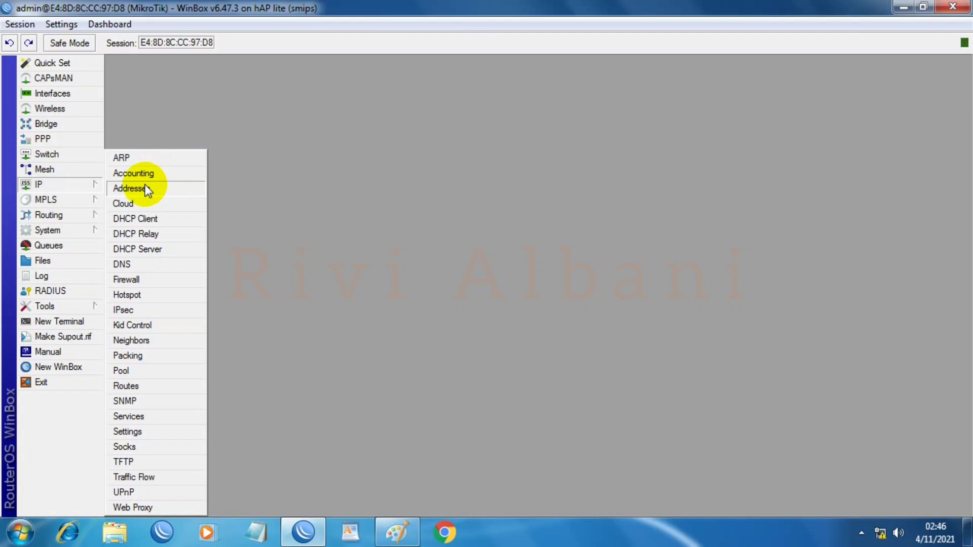
click(147, 188)
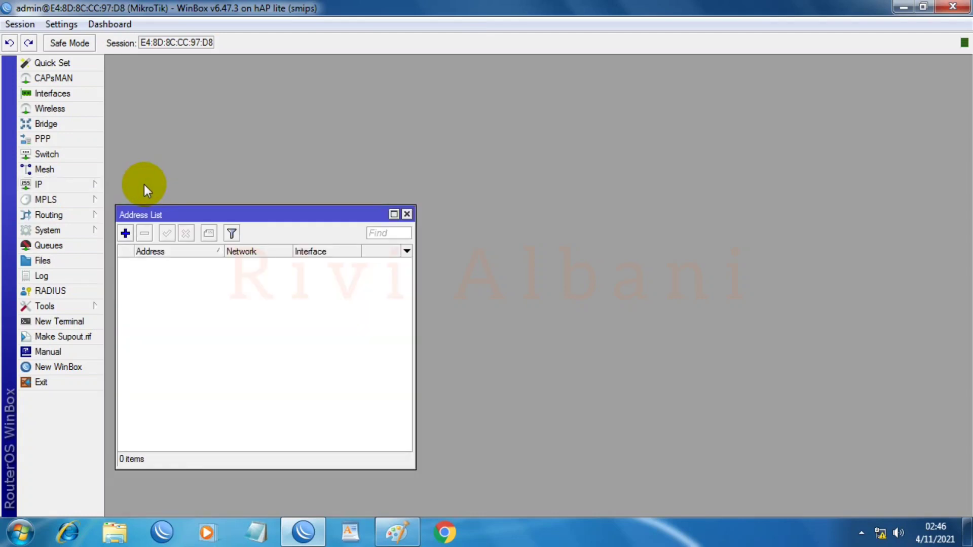
click(398, 532)
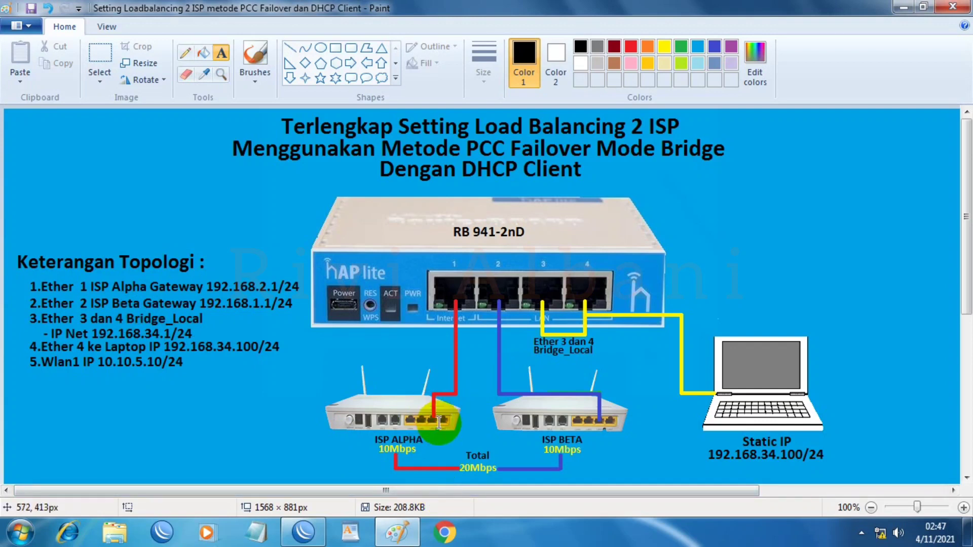
drag(464, 167, 573, 165)
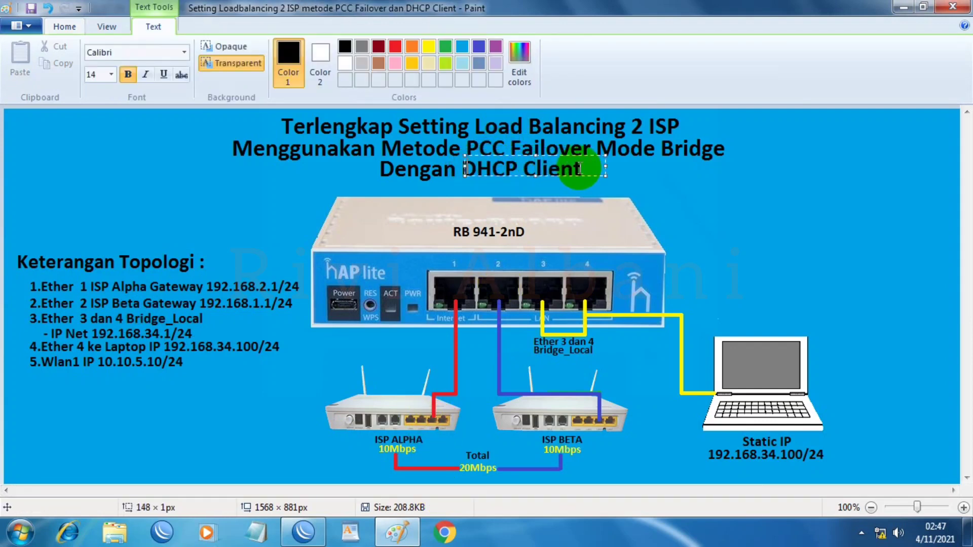
click(530, 187)
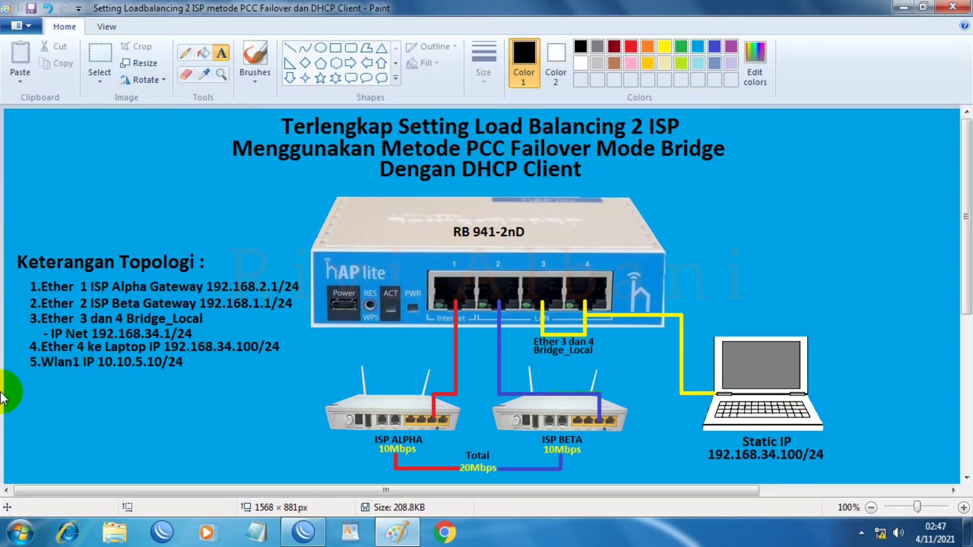
click(317, 541)
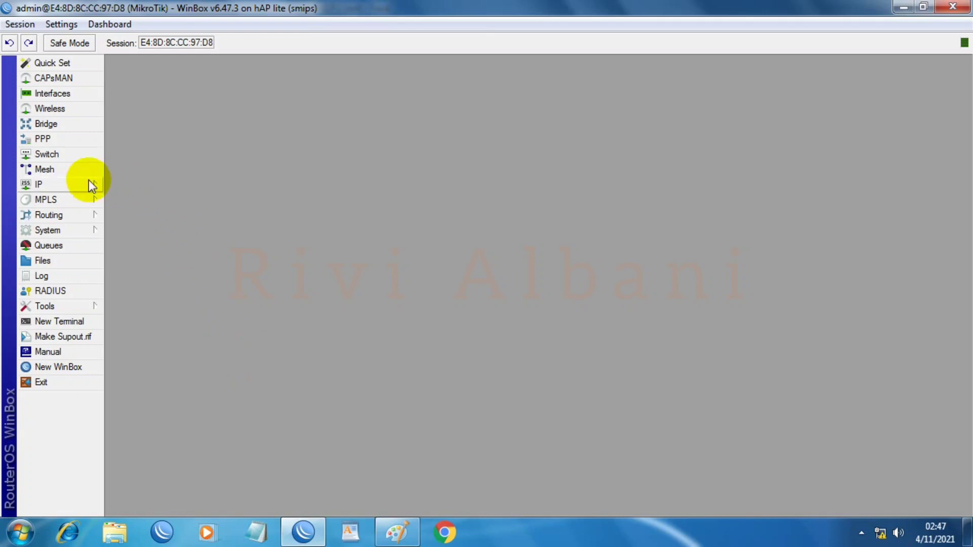
Step: Add a new DHCP client on the ether1_ISP ALPHA interface
click(58, 186)
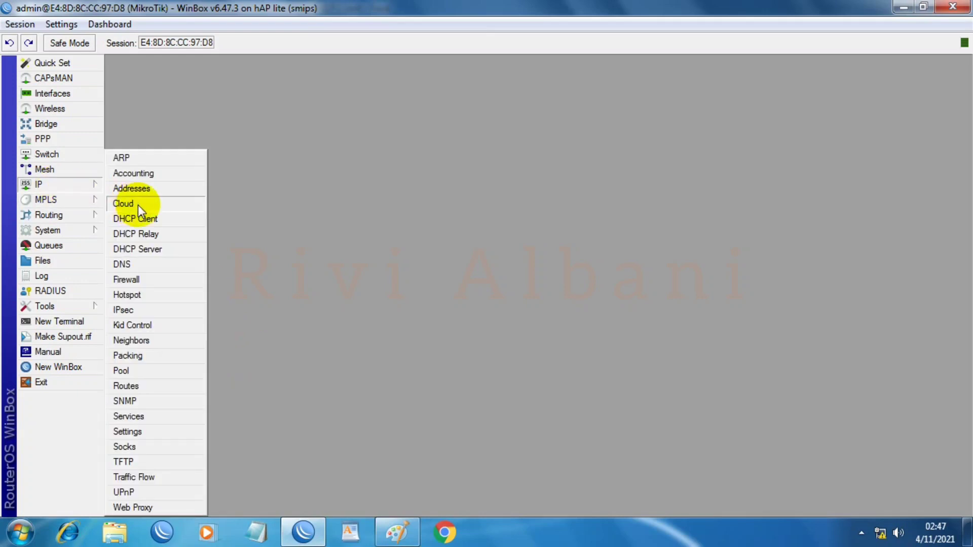
click(133, 219)
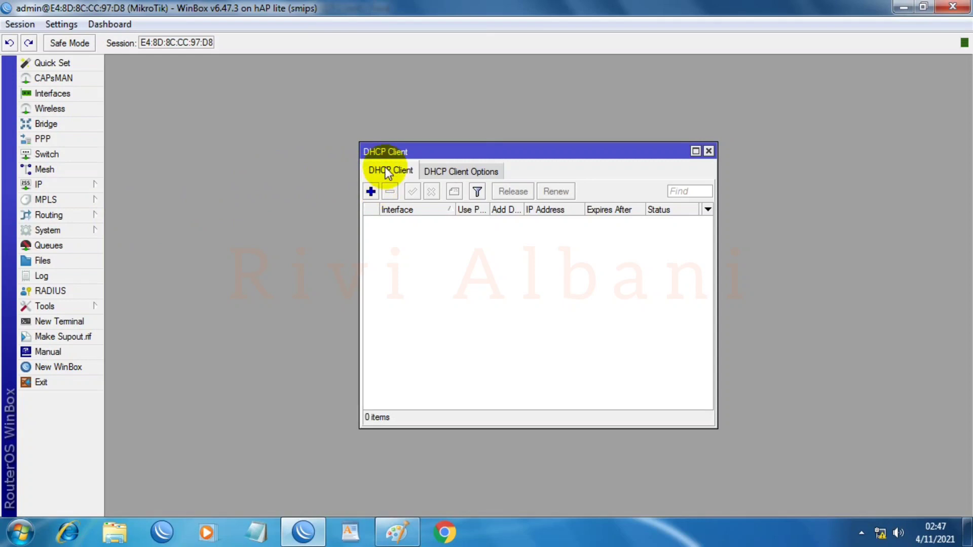
click(371, 191)
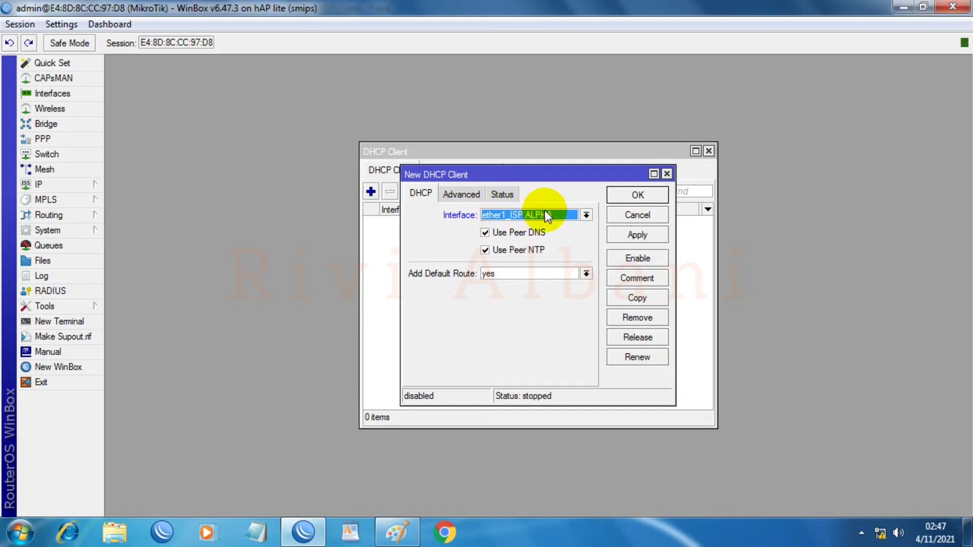
click(637, 235)
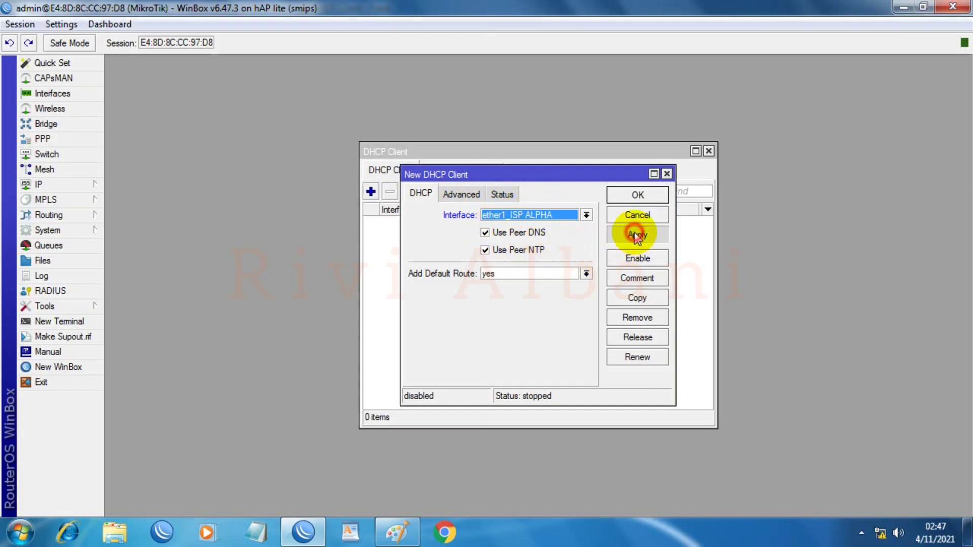
click(635, 198)
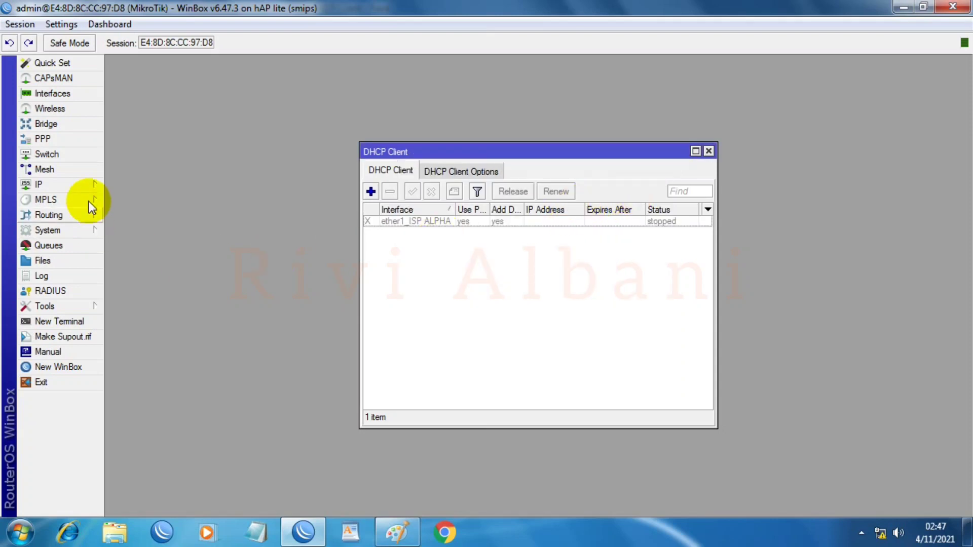
Step: Enable the ether1_ISP ALPHA DHCP client so it obtains 192.168.2.102/24, with the address list open
click(59, 186)
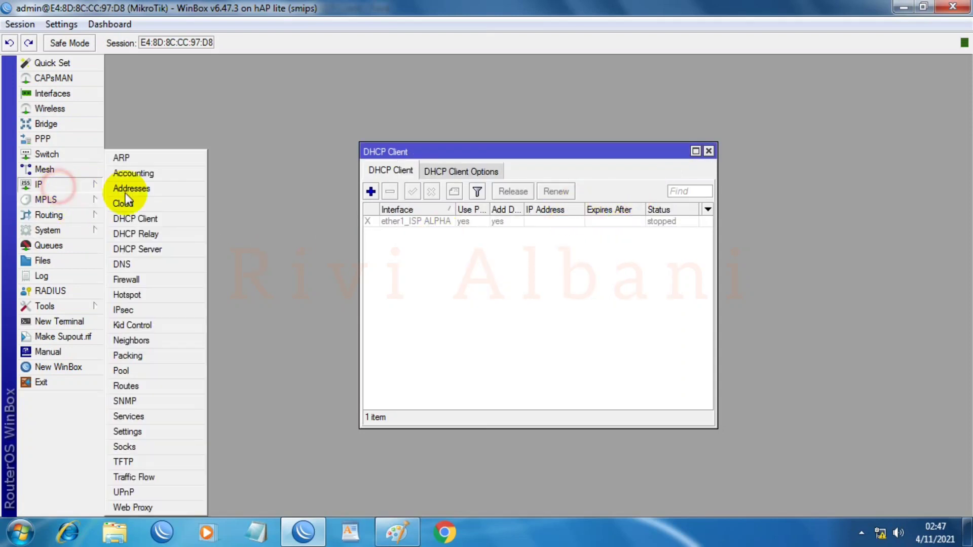
click(147, 187)
drag(150, 215, 141, 282)
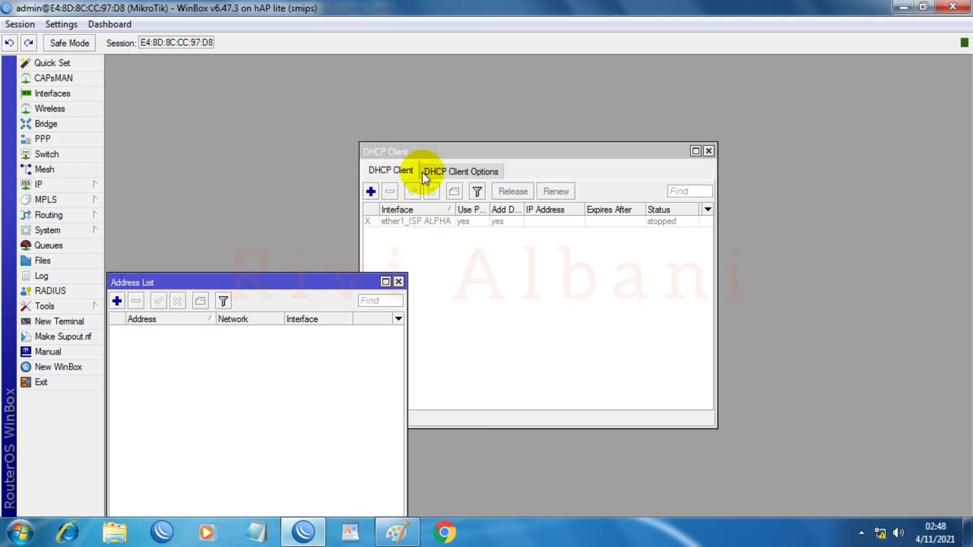
click(400, 223)
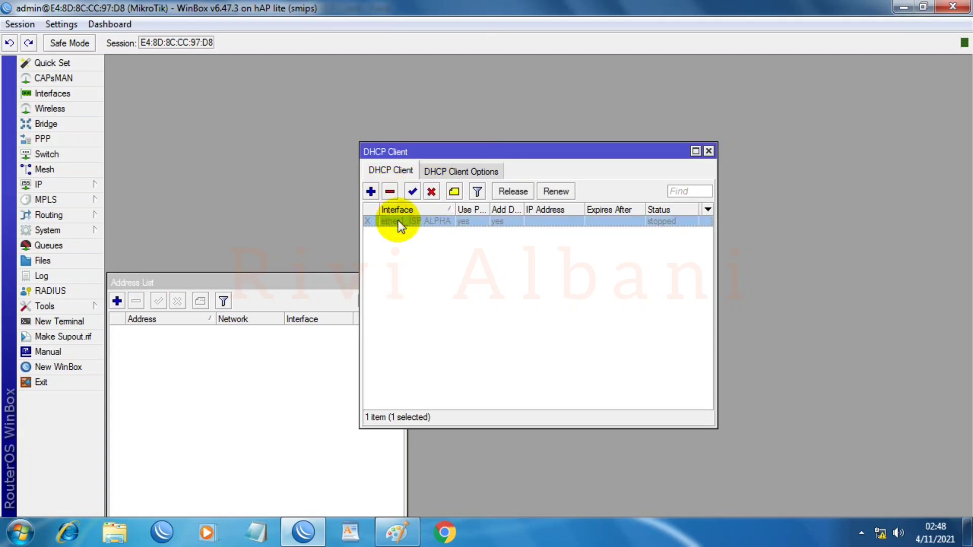
click(413, 192)
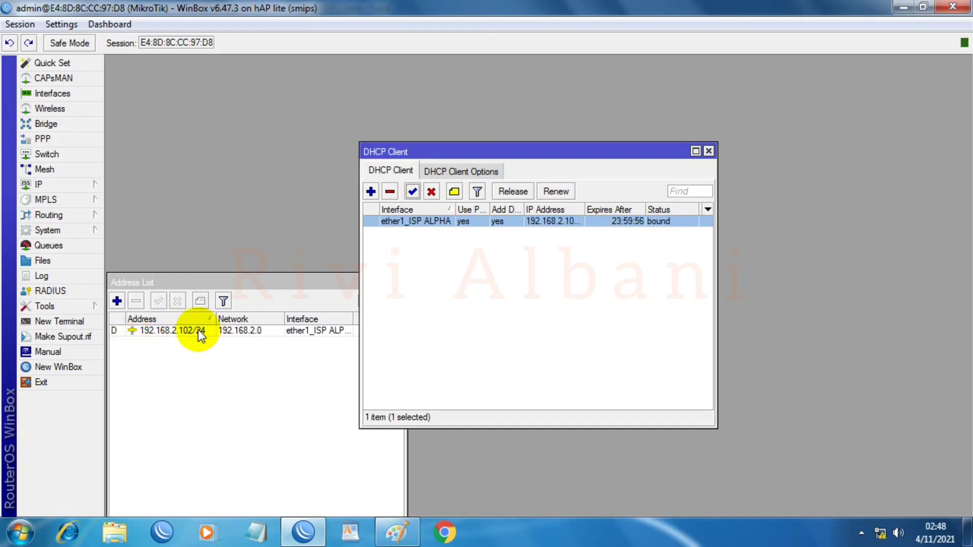
click(377, 505)
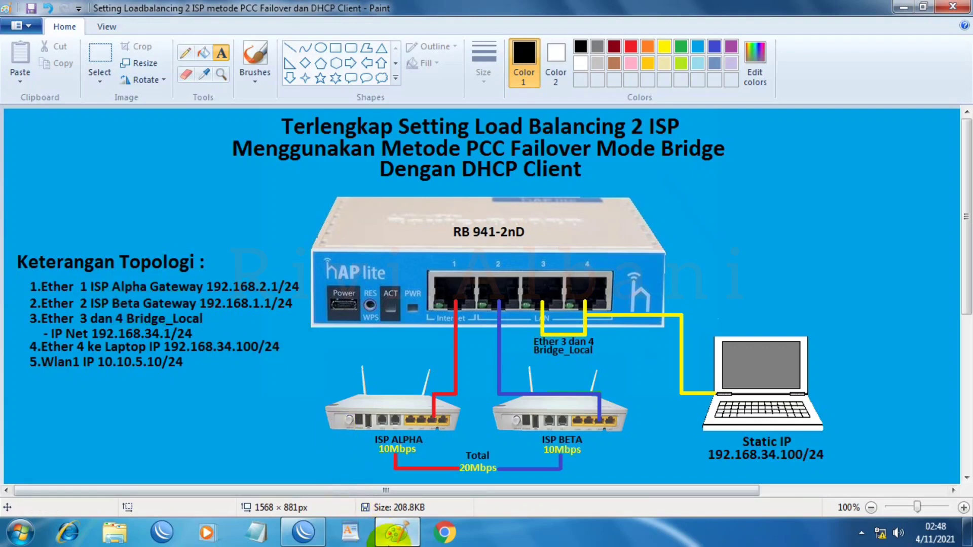
click(397, 532)
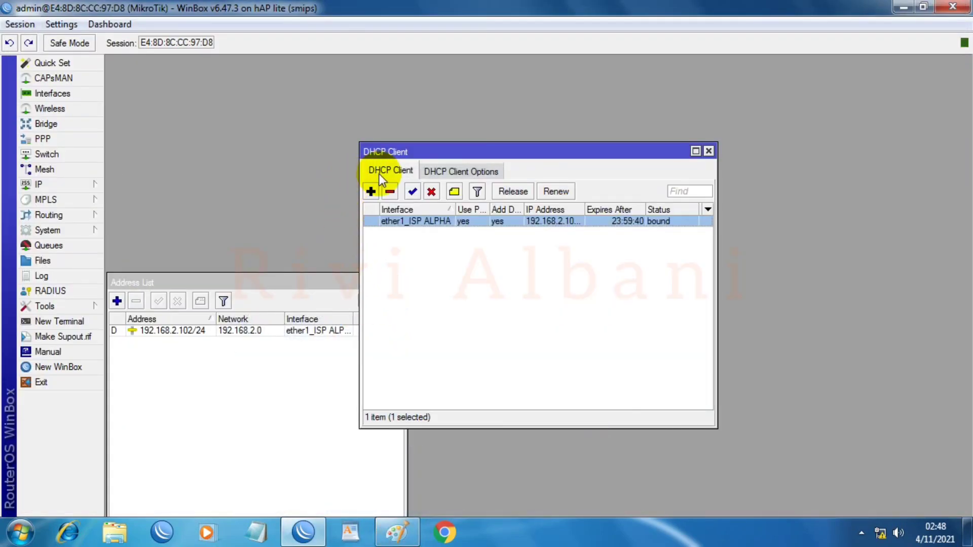
Step: Create a second DHCP client on ether2_ISP BETA and select its still-disabled entry
click(371, 191)
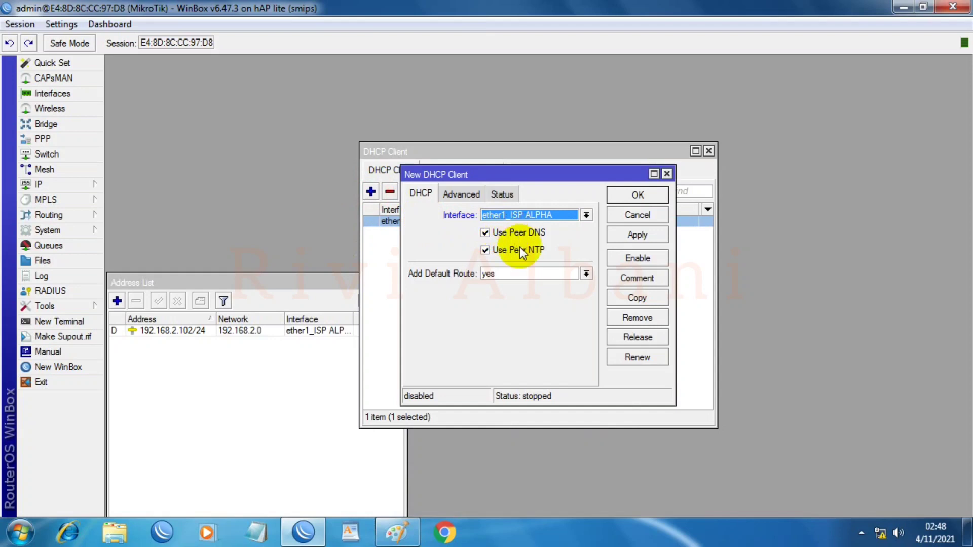
click(586, 215)
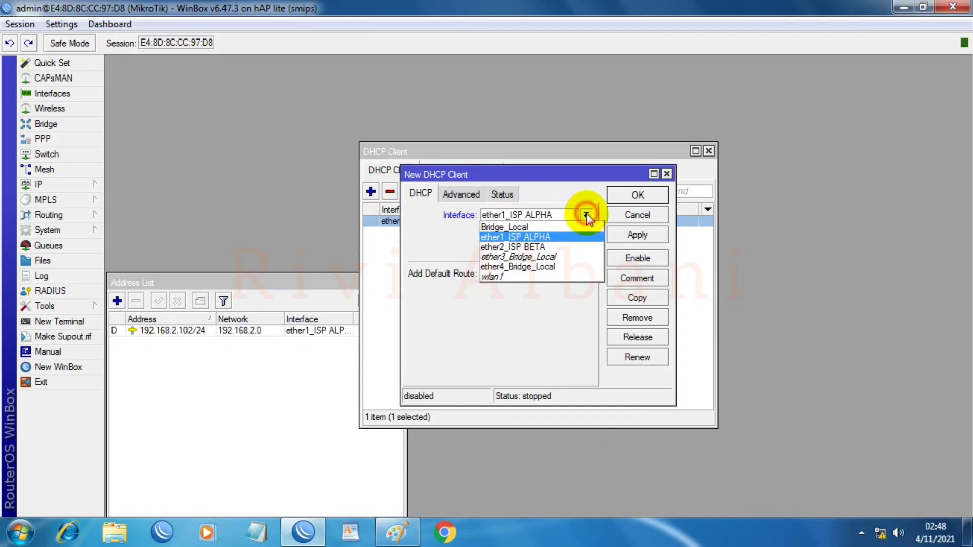
click(532, 247)
click(628, 236)
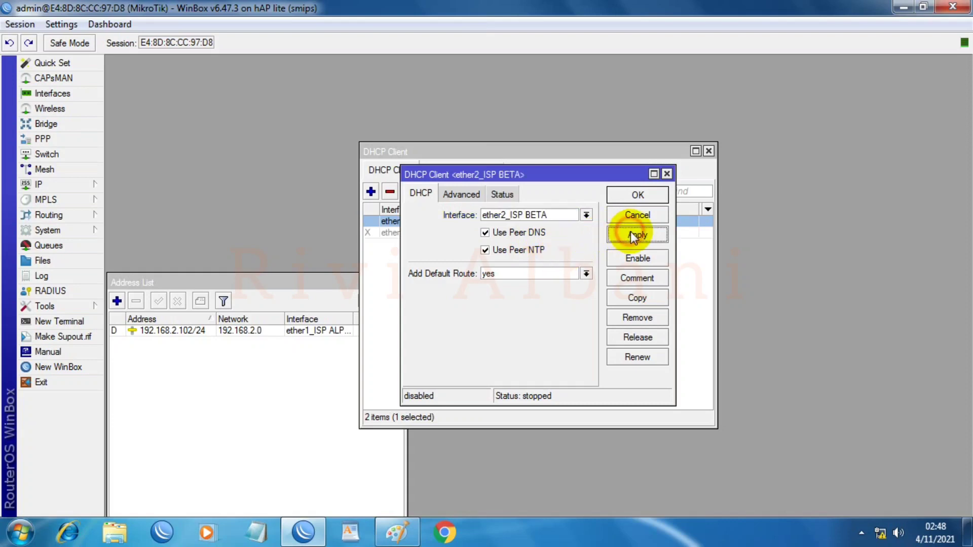
click(638, 197)
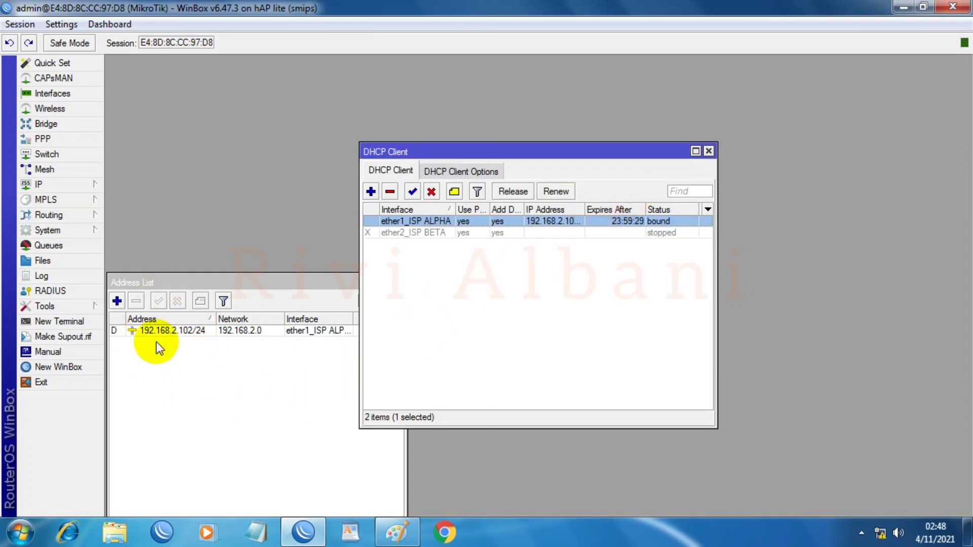
click(401, 234)
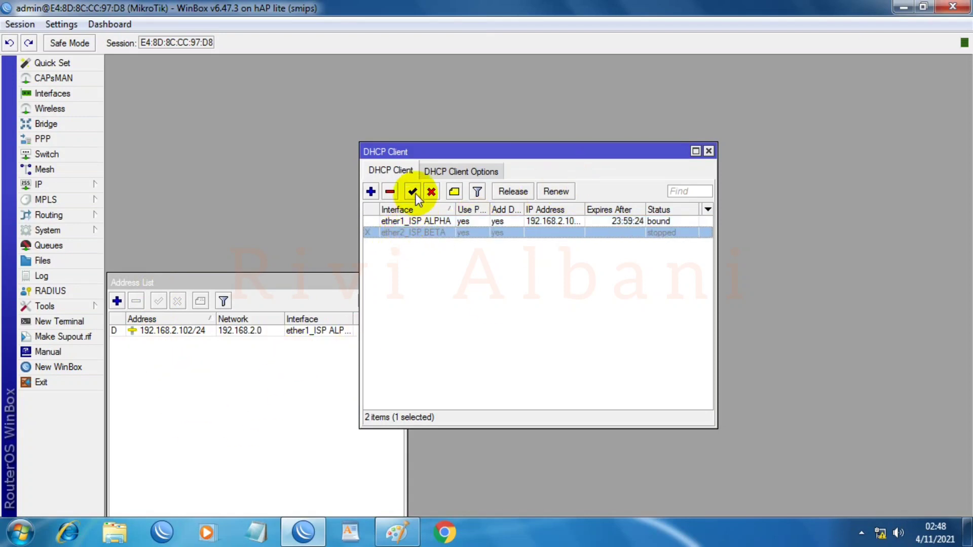
Step: Enable the ether2_ISP BETA DHCP client to get 192.168.1.102/24, then close the DHCP Client list
click(415, 193)
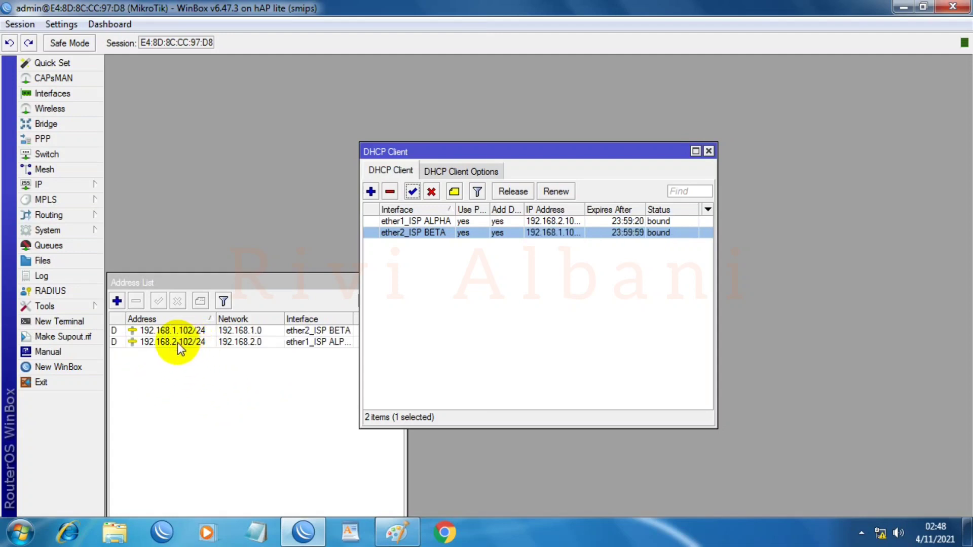
click(263, 381)
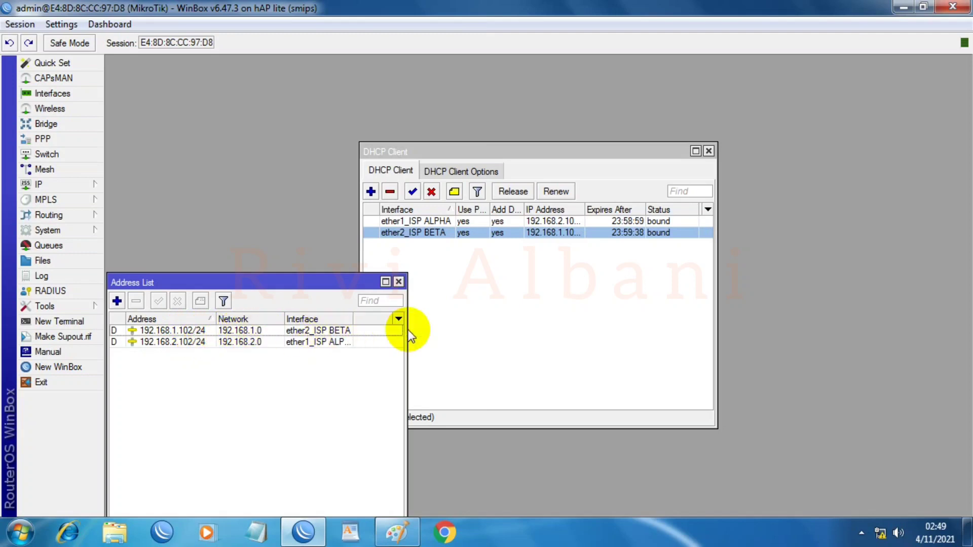
drag(407, 344, 486, 345)
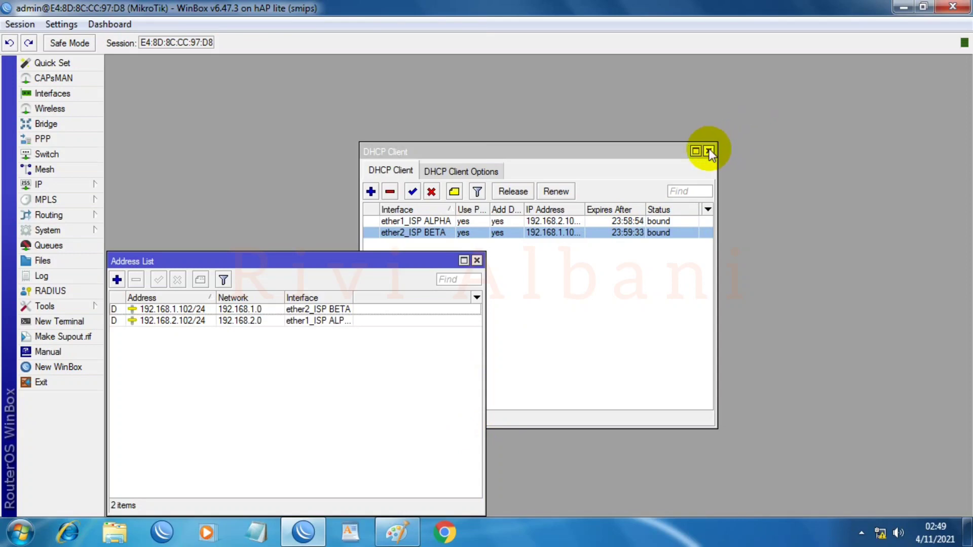
click(708, 151)
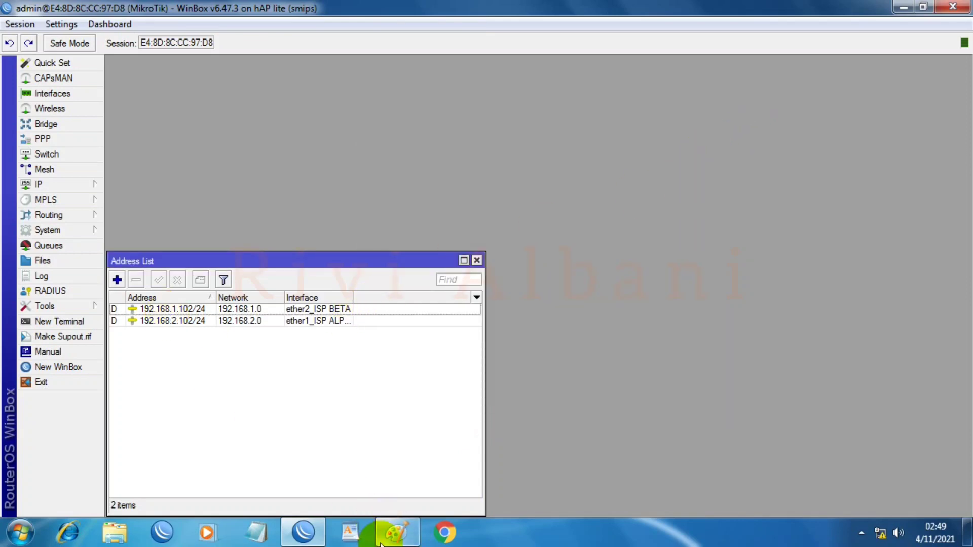
click(398, 532)
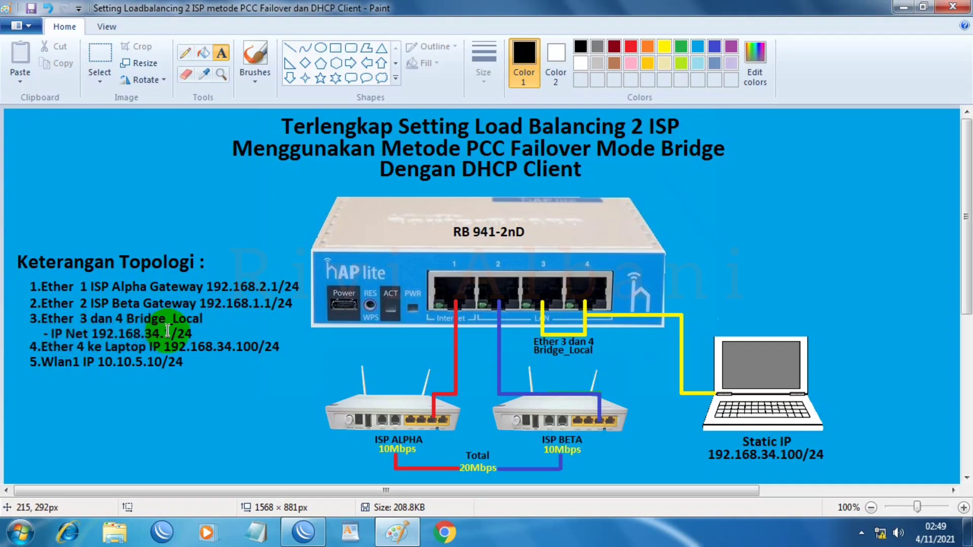
click(397, 532)
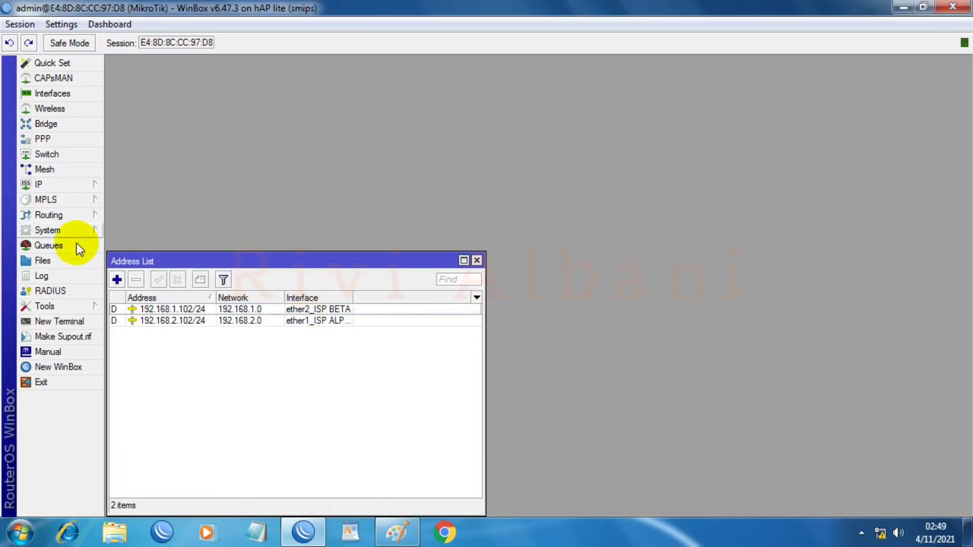
Step: Add the static address 192.168.34.1/24 on the Bridge_Local interface
click(117, 280)
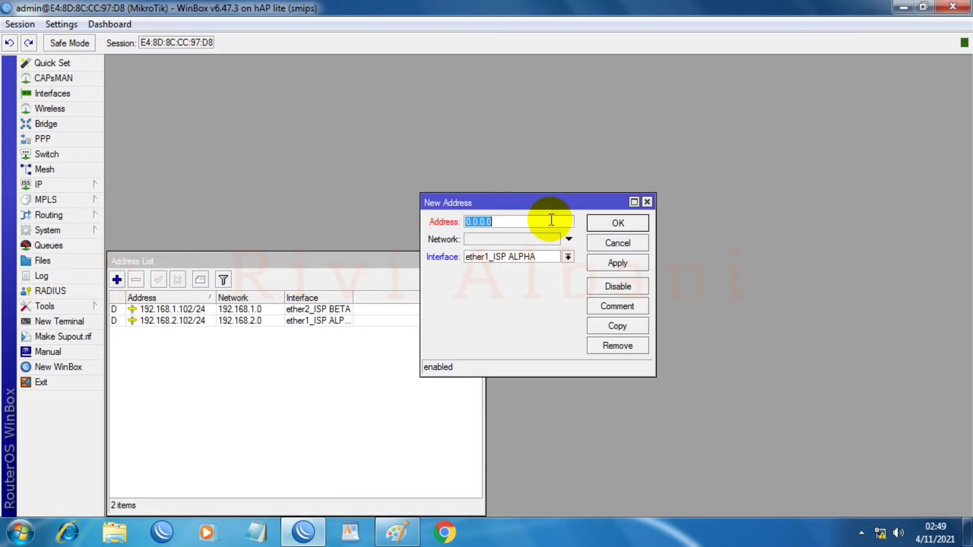
text(192.168.34.1/24)
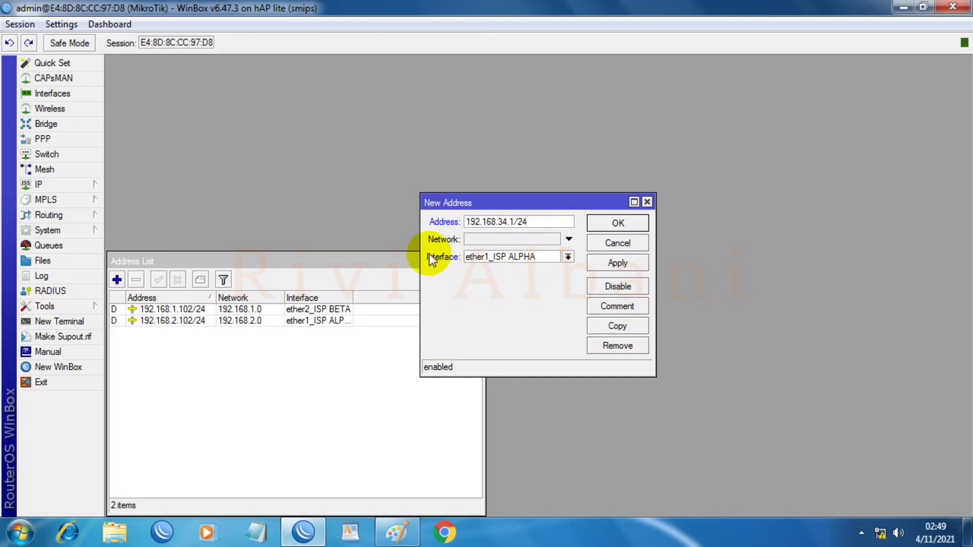
click(568, 258)
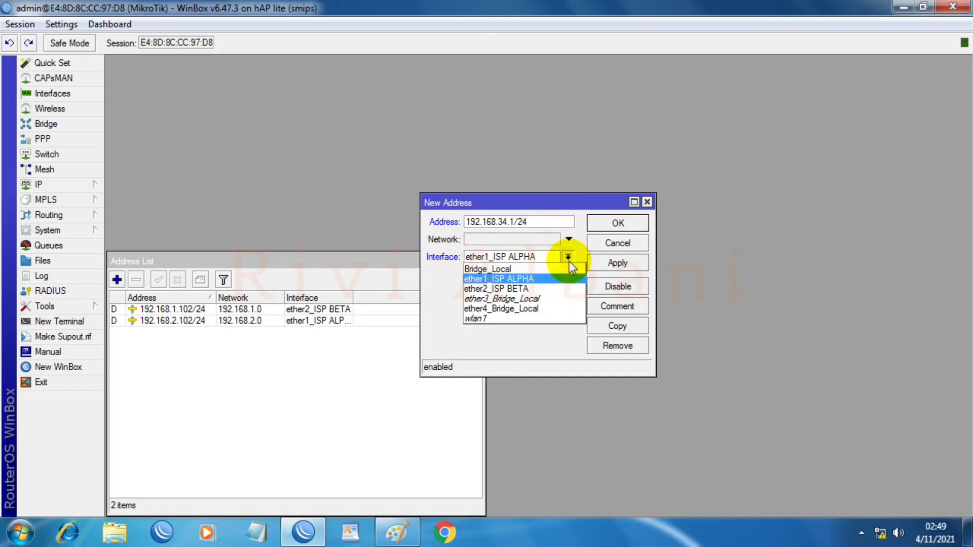
click(489, 270)
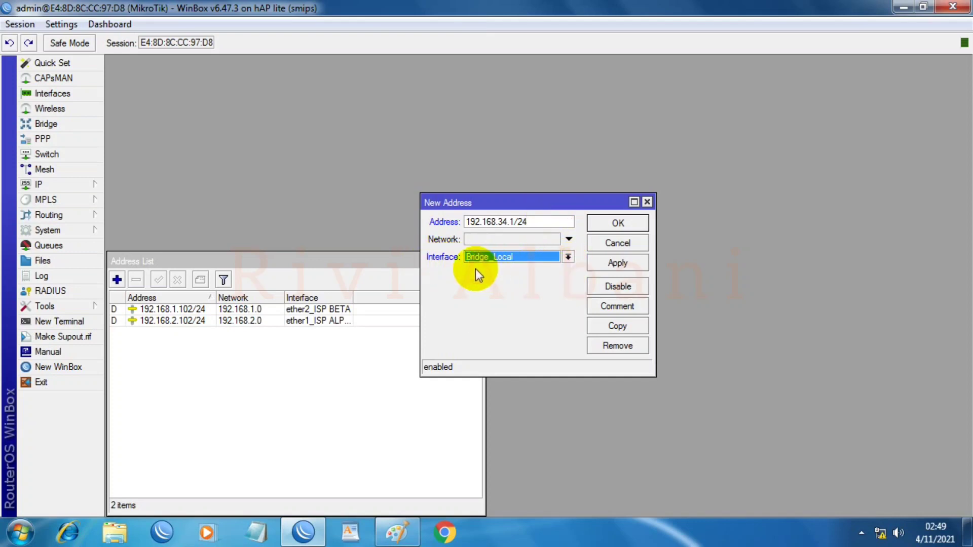
click(618, 262)
click(620, 223)
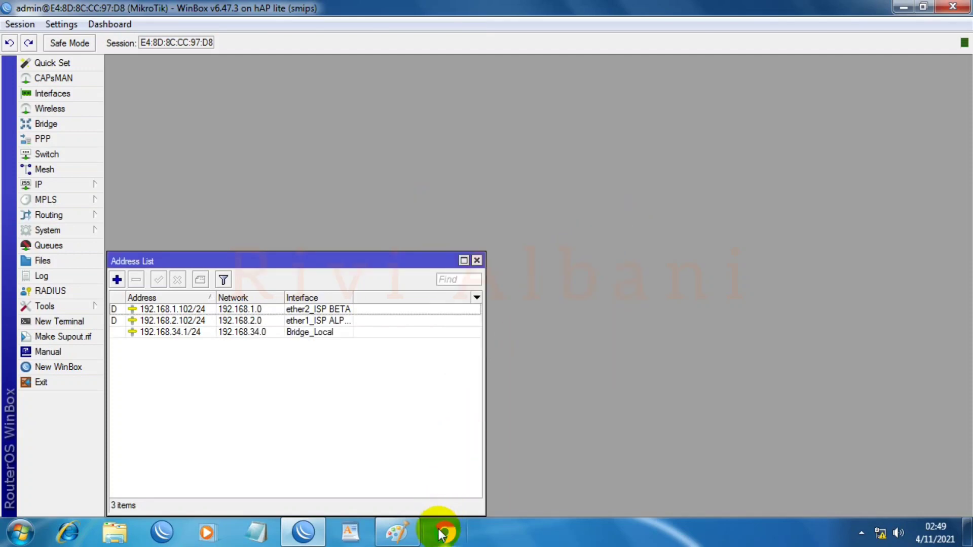
click(394, 531)
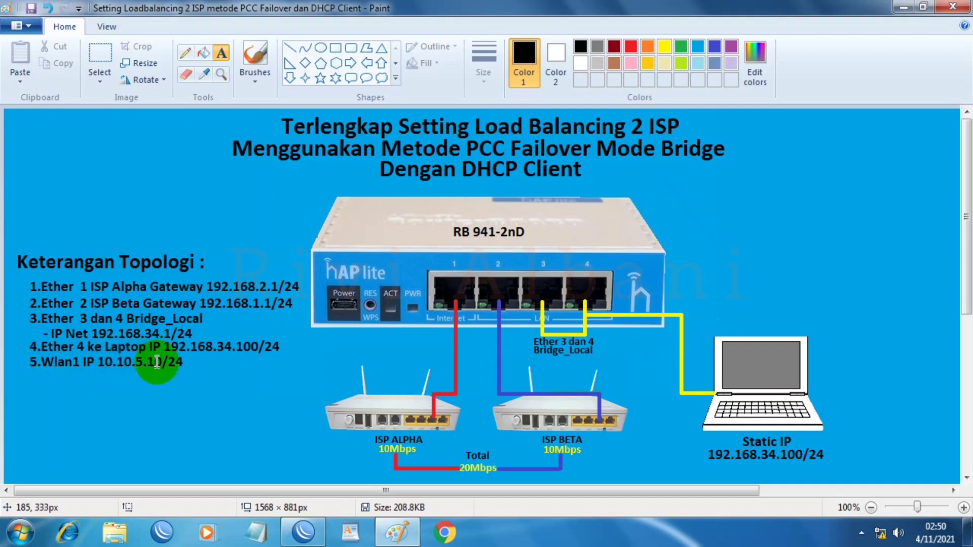
click(390, 534)
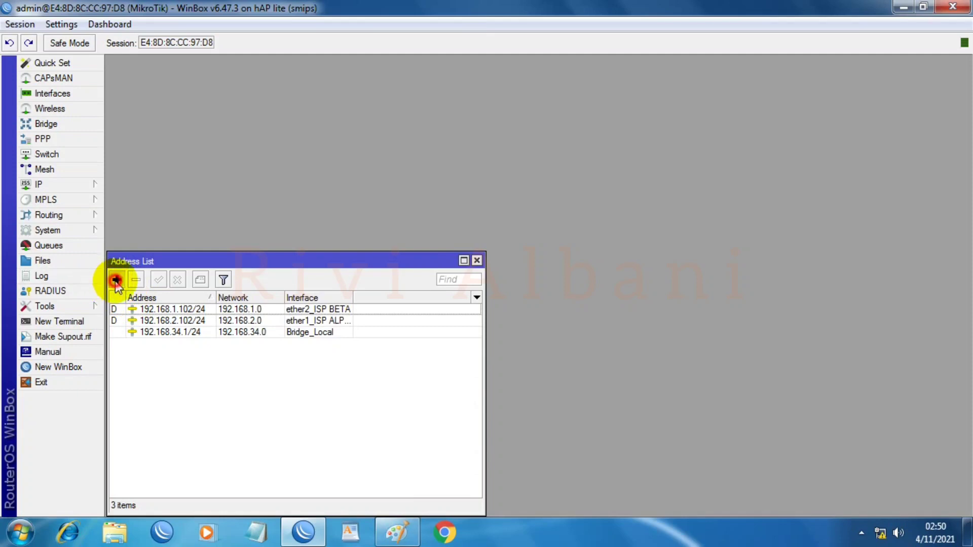
Step: Add the address 10.10.5.10/24 on the wlan1 interface
click(117, 280)
text(10.10.5.10/24)
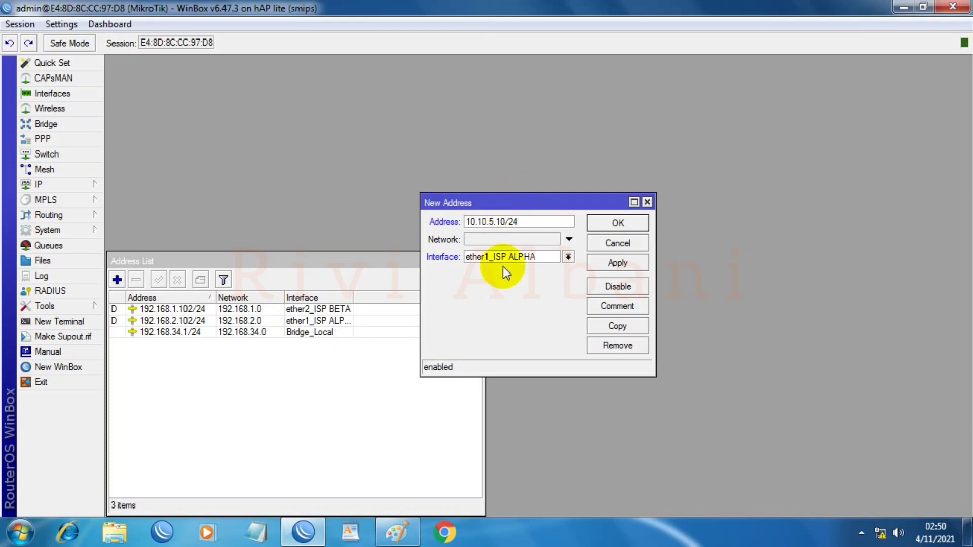
click(568, 256)
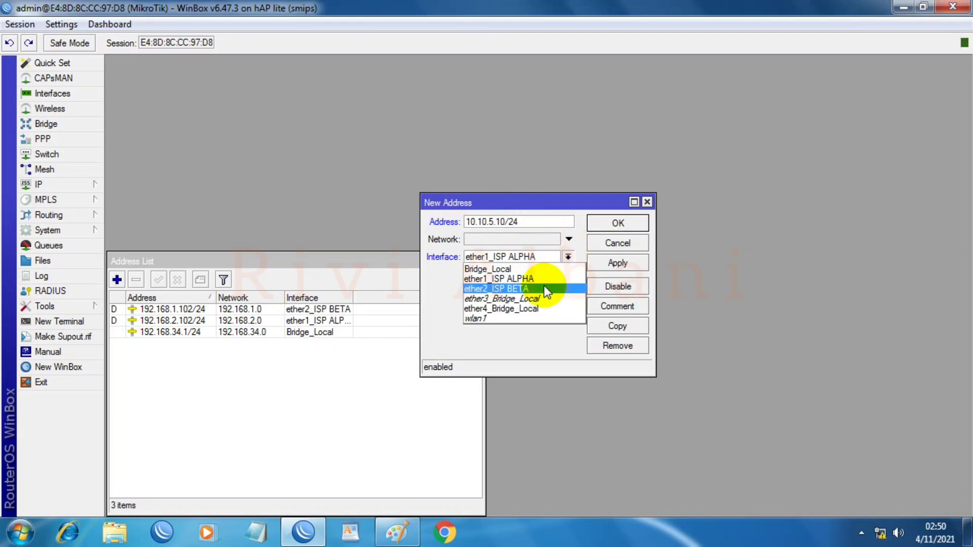
click(479, 319)
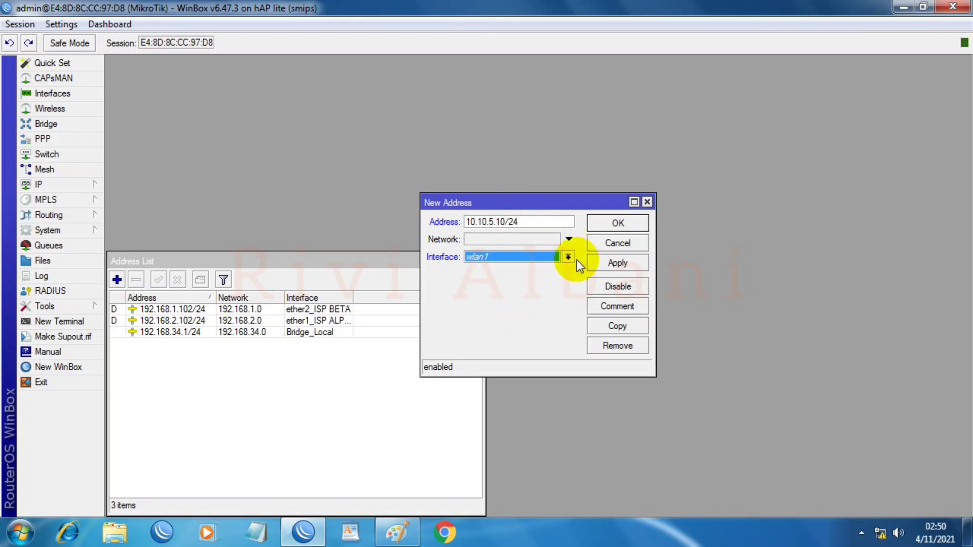
click(634, 263)
click(633, 230)
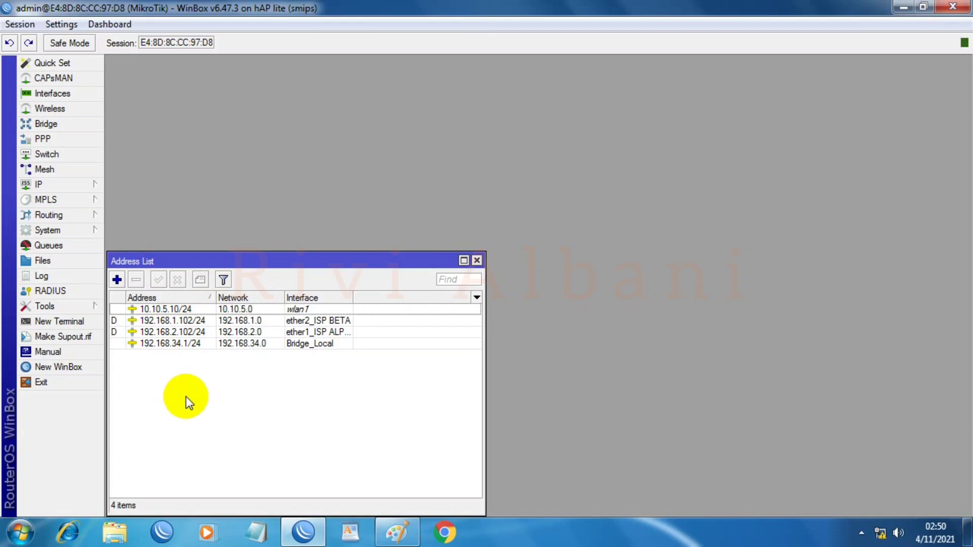
Step: Set the DNS server to 192.168.2.1 with Allow Remote Requests enabled
click(57, 185)
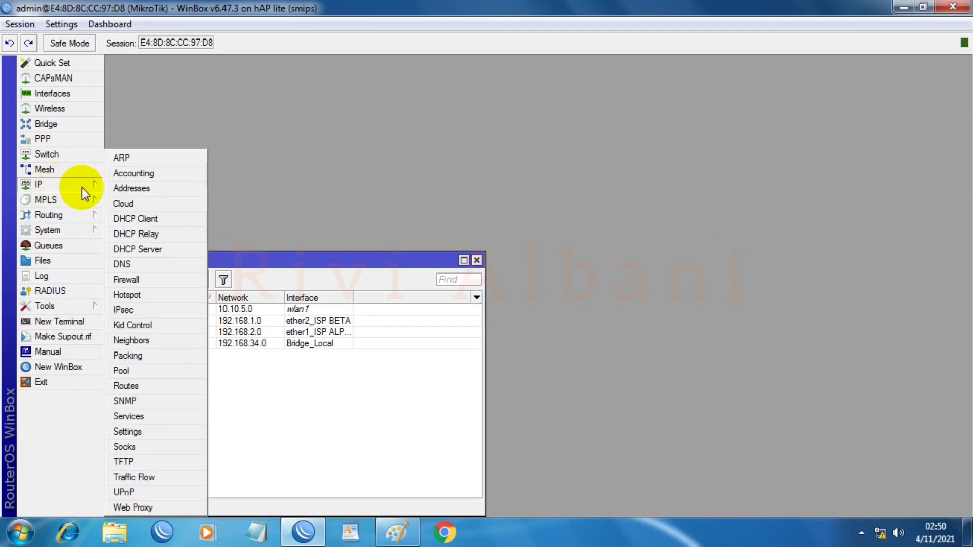
click(135, 264)
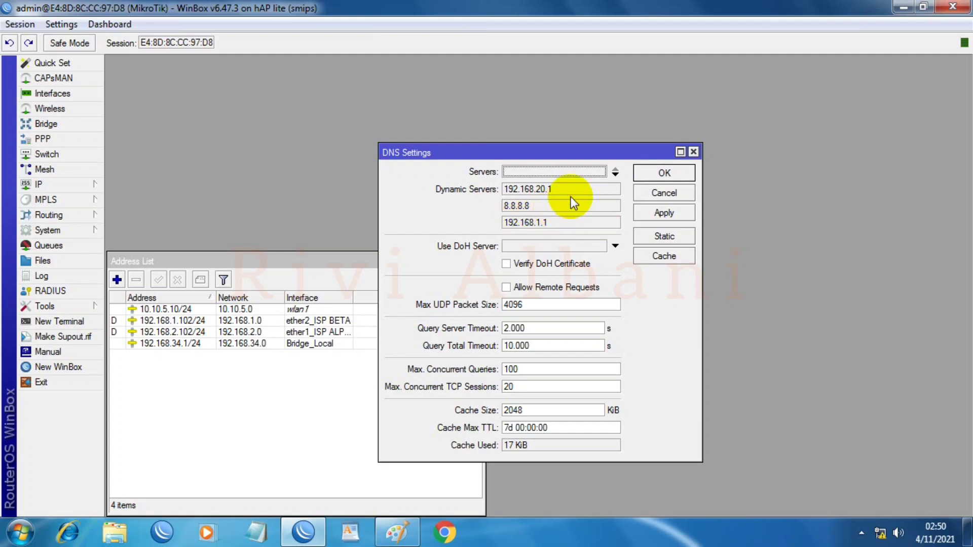
click(615, 176)
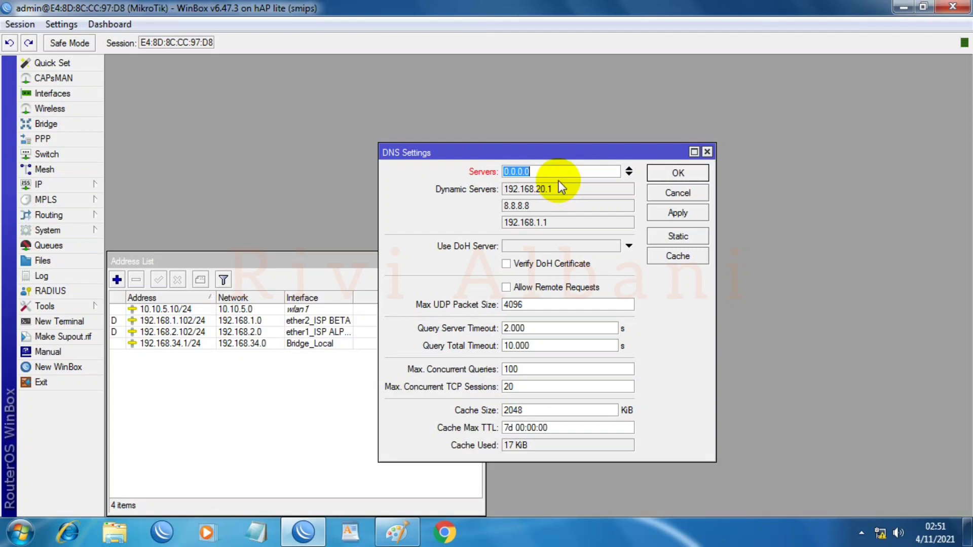
text(192.168.2.1)
key(Return)
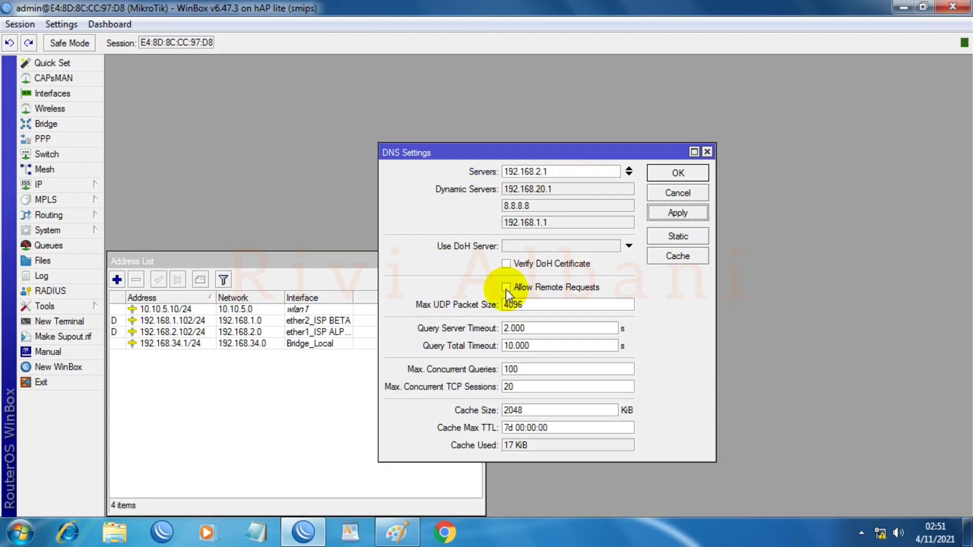
click(507, 288)
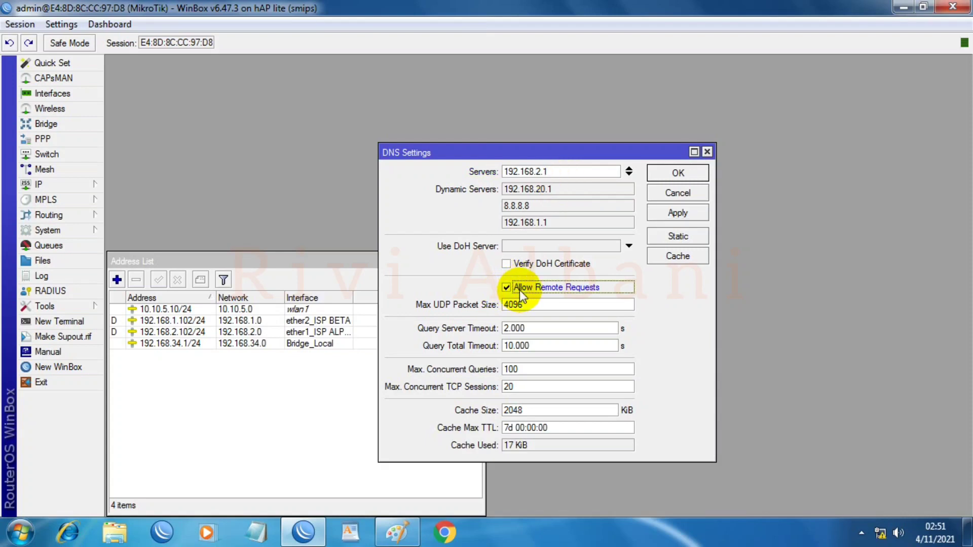
click(668, 214)
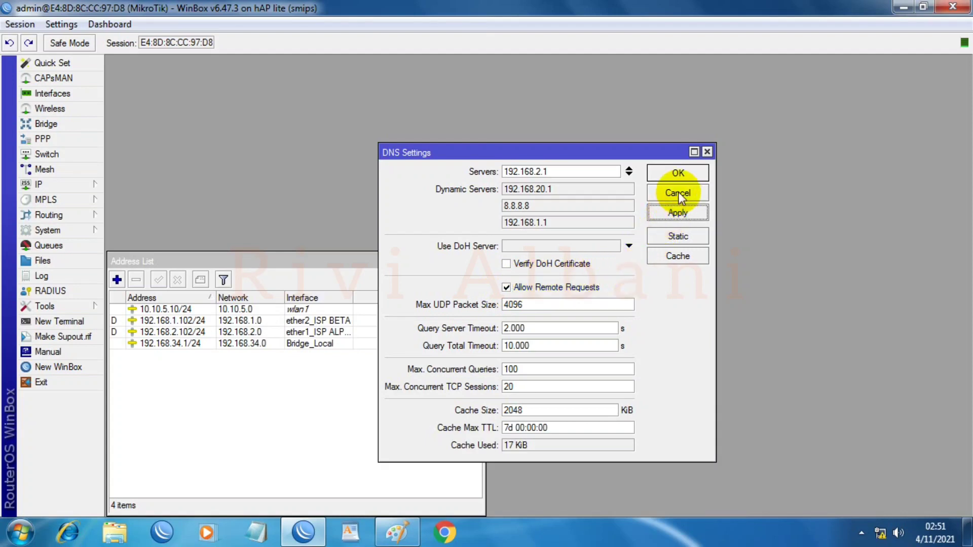
click(680, 173)
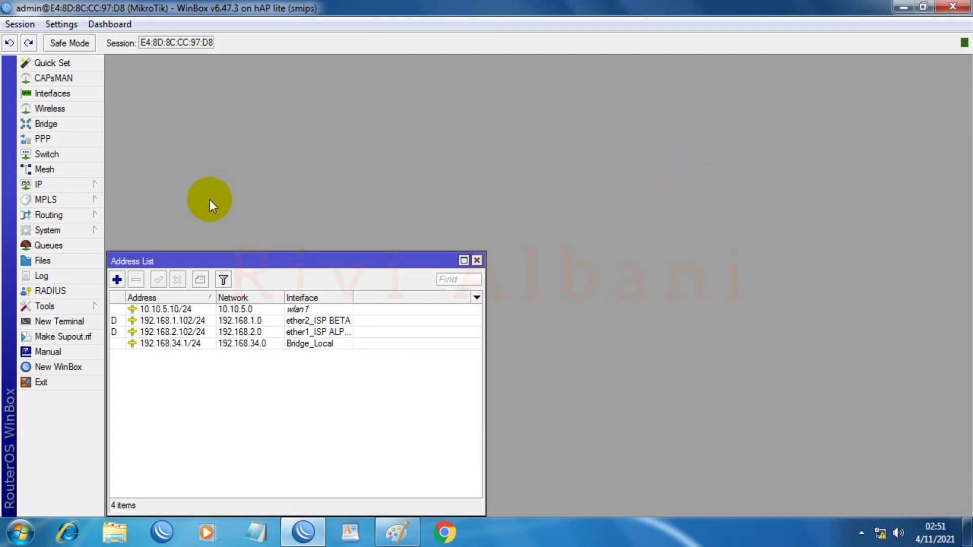
Step: Create a srcnat NAT rule that masquerades traffic leaving via ether1_ISP ALPHA
click(71, 186)
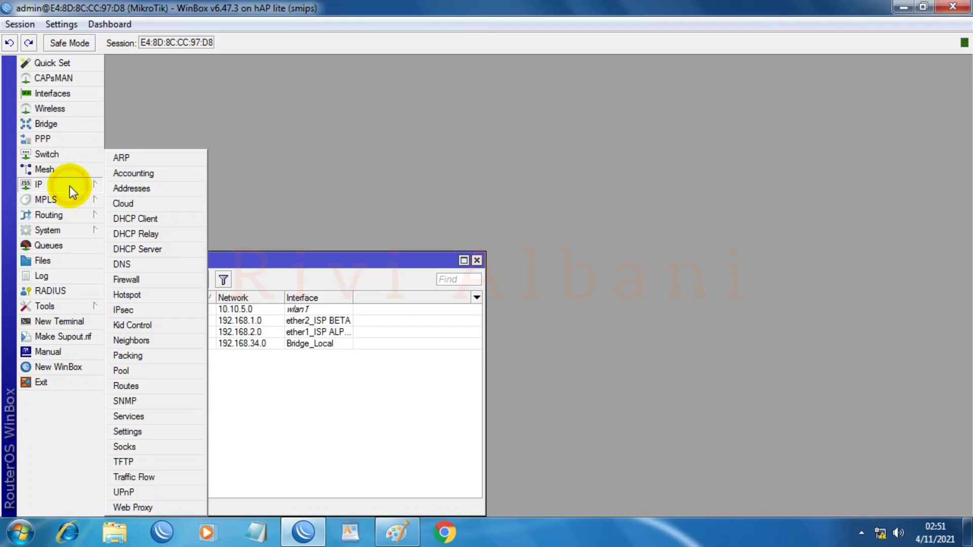
click(140, 280)
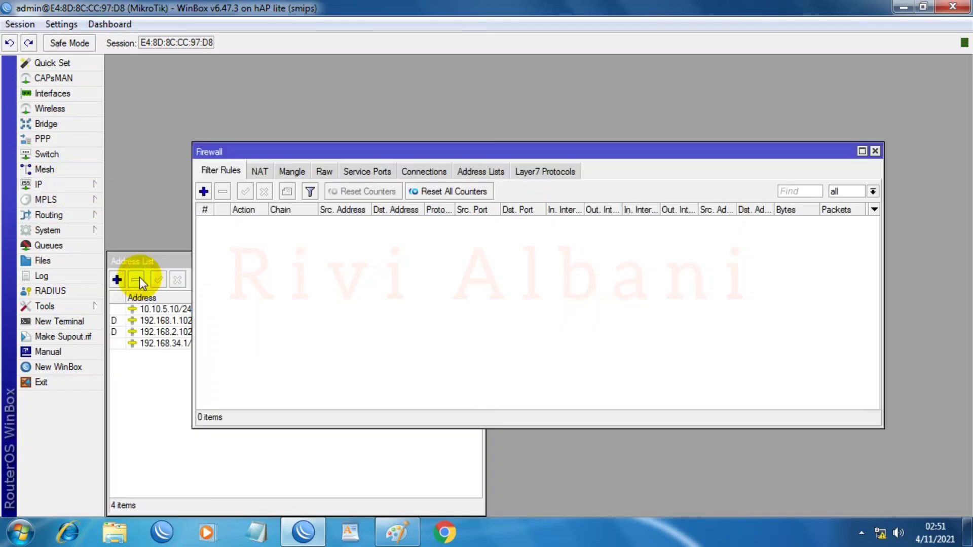
click(260, 173)
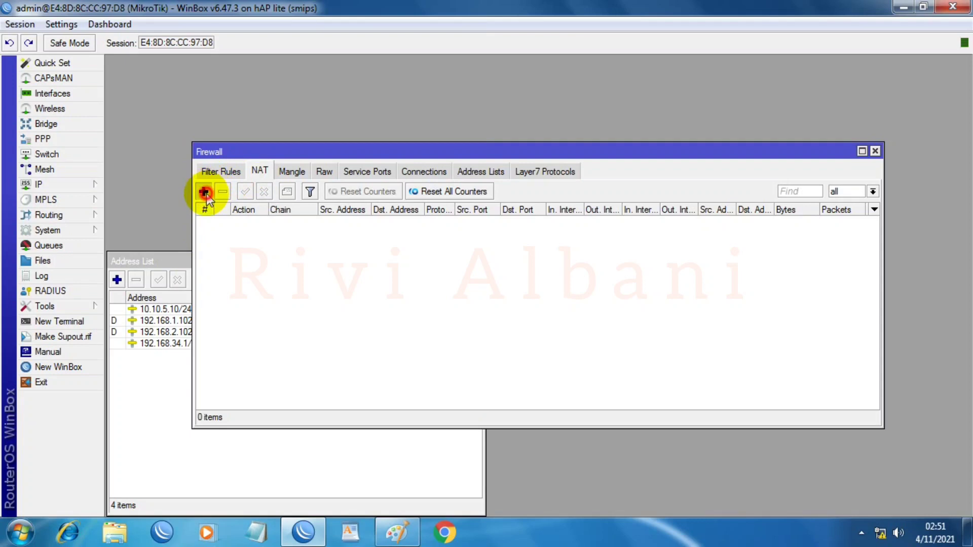
click(203, 192)
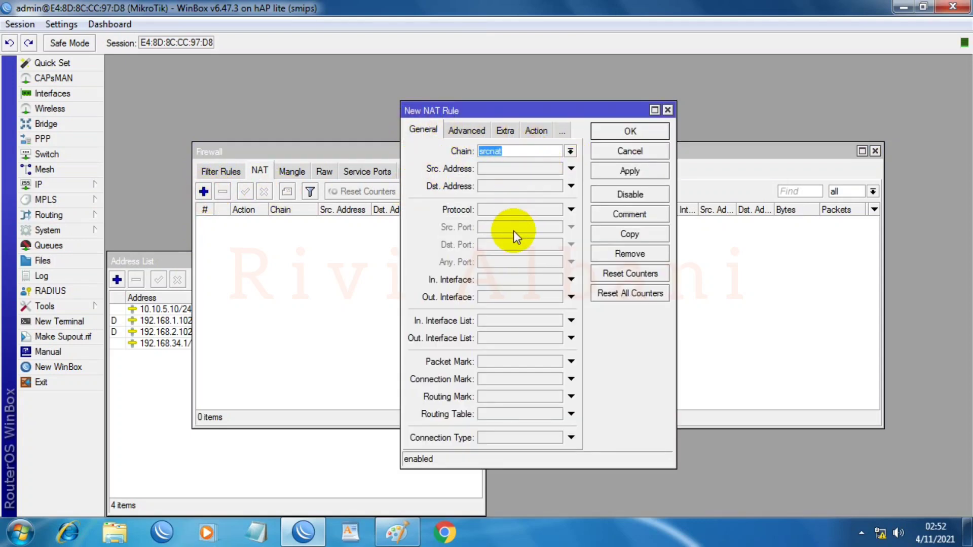
click(492, 298)
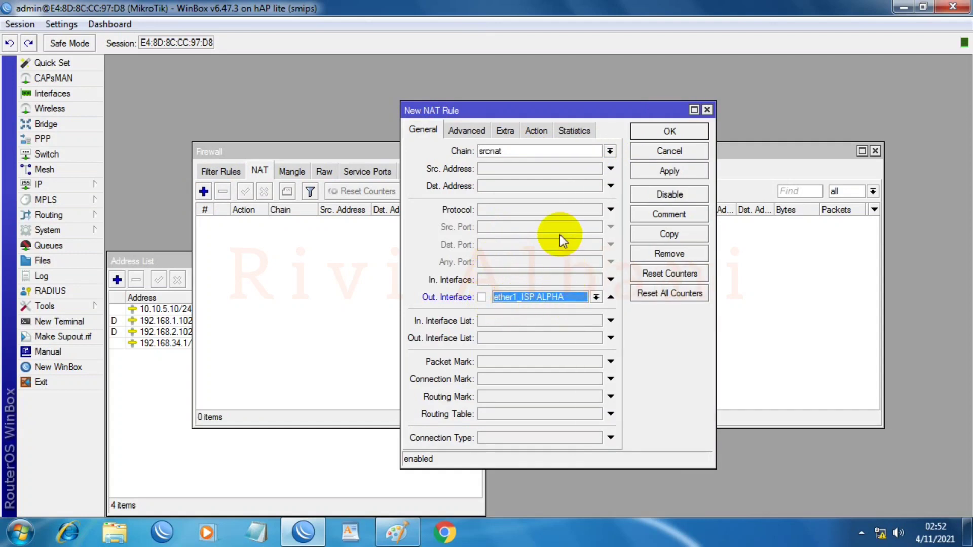
click(536, 131)
click(534, 151)
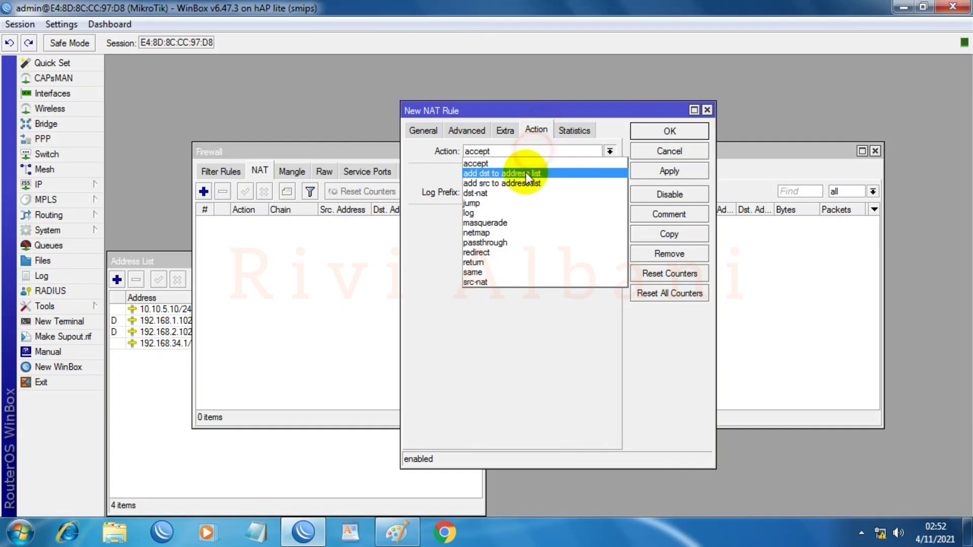
click(486, 223)
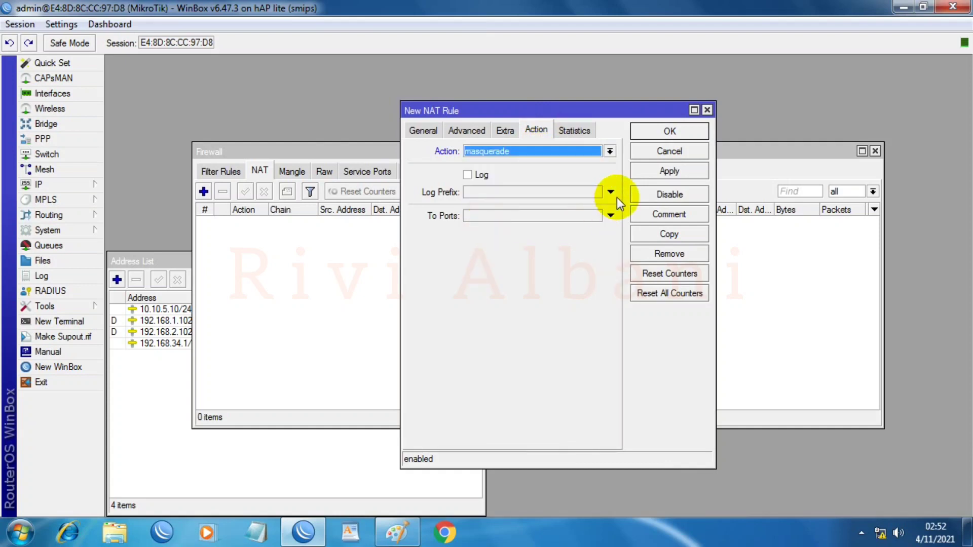
click(659, 170)
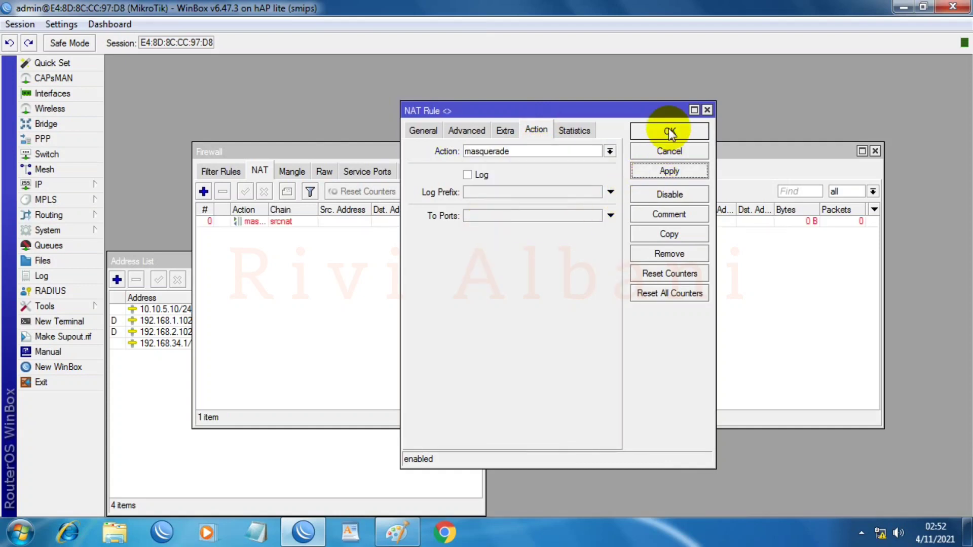
click(669, 131)
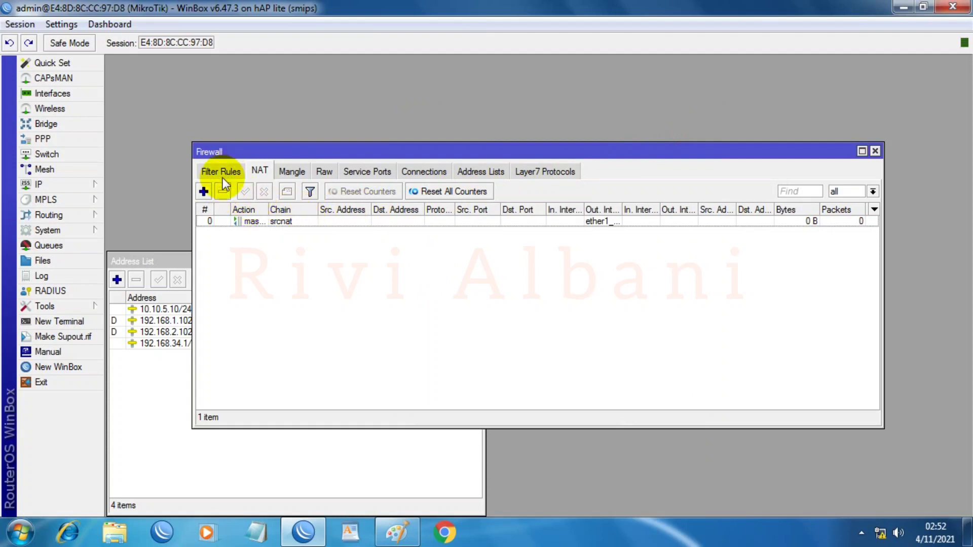
Step: Add a second srcnat masquerade rule with out-interface ether2_ISP BETA, then show the Mangle list
click(204, 191)
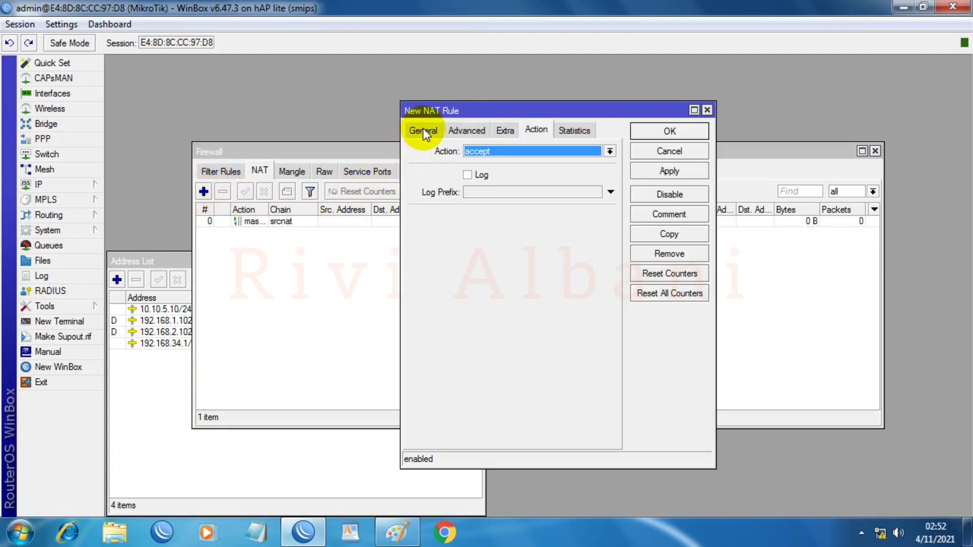
click(424, 130)
click(525, 147)
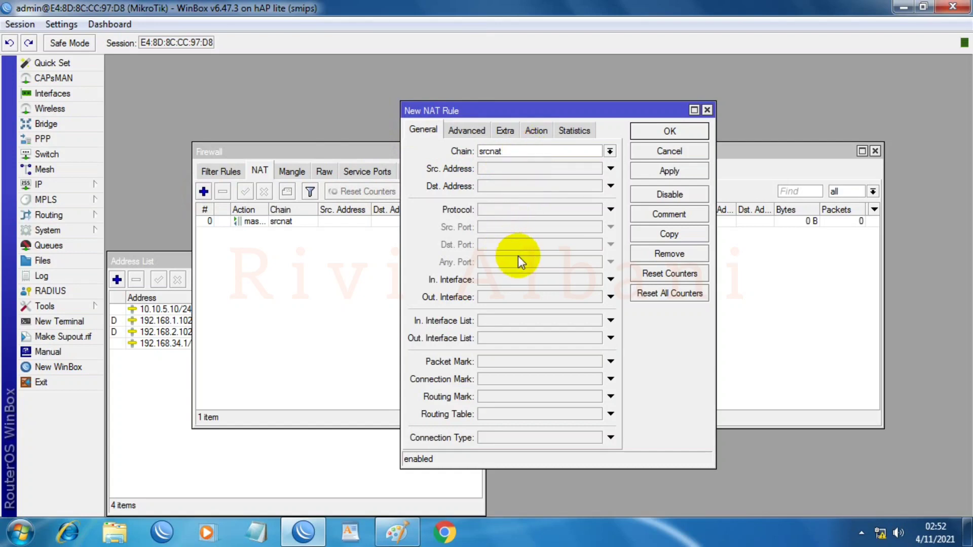
click(517, 297)
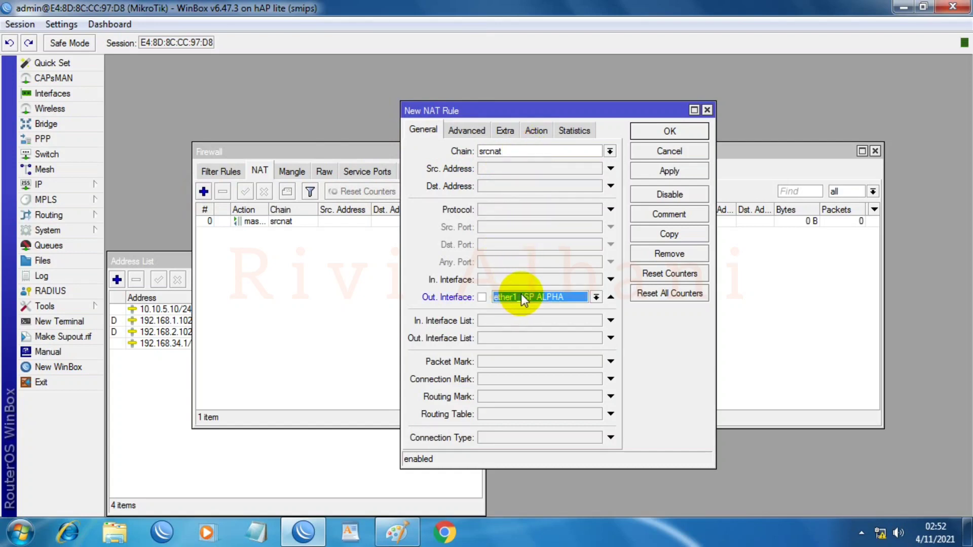
click(595, 297)
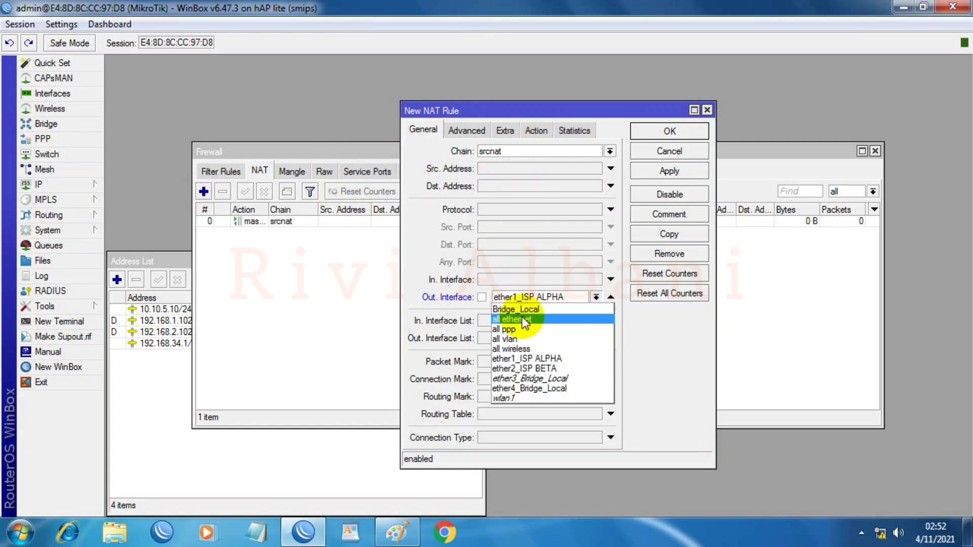
click(527, 369)
click(527, 369)
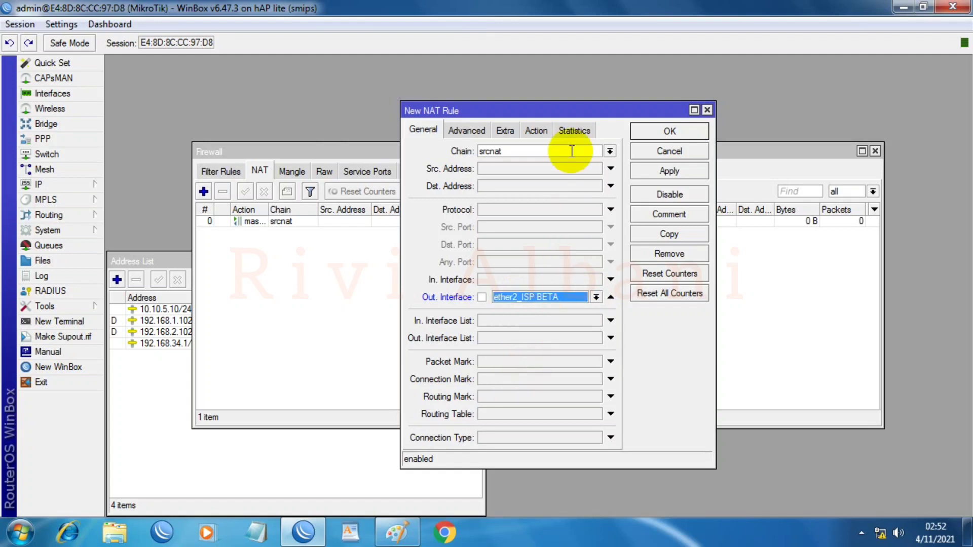
click(536, 131)
click(534, 151)
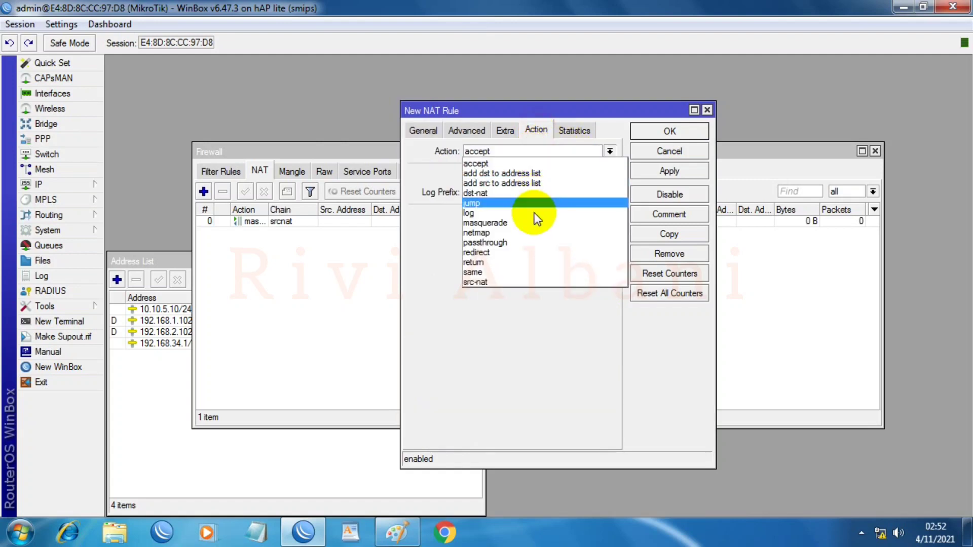
click(513, 223)
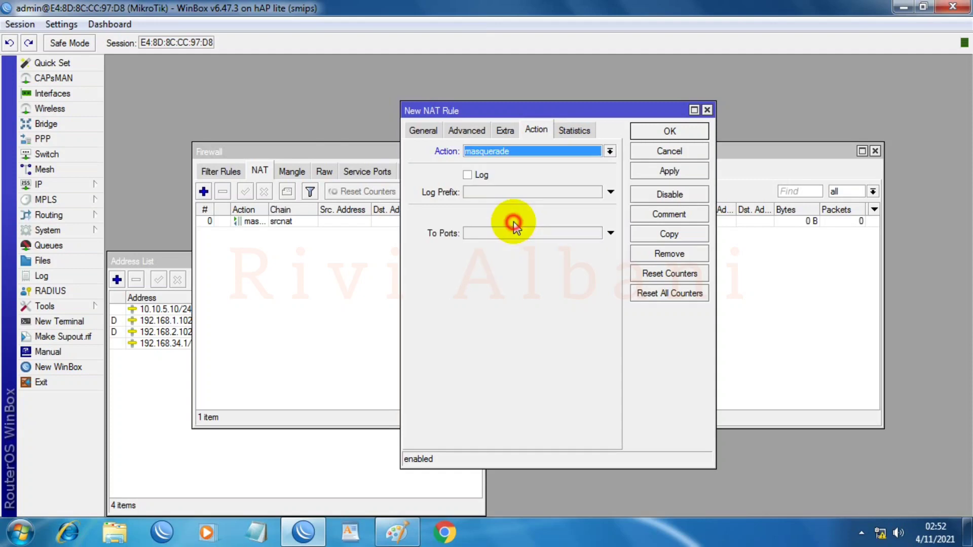
click(667, 172)
click(662, 133)
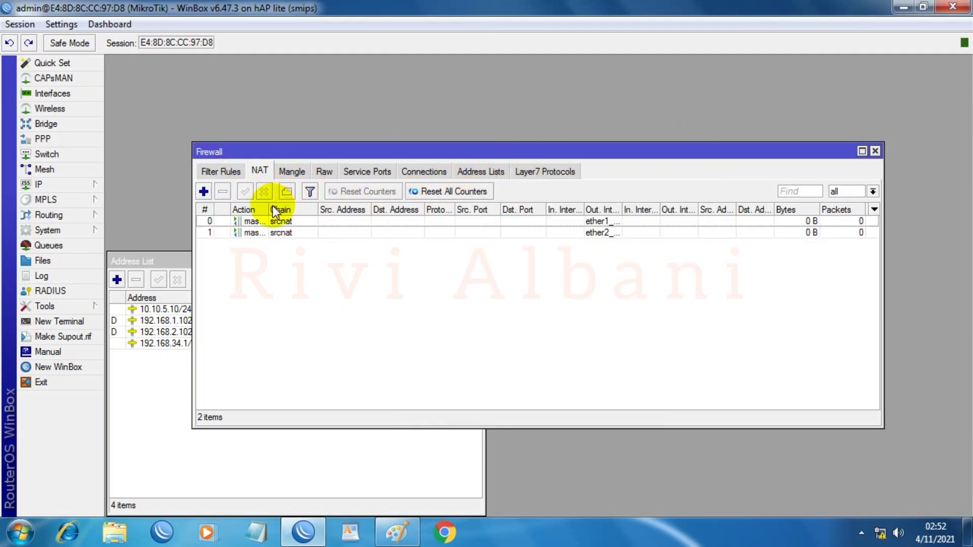
click(287, 172)
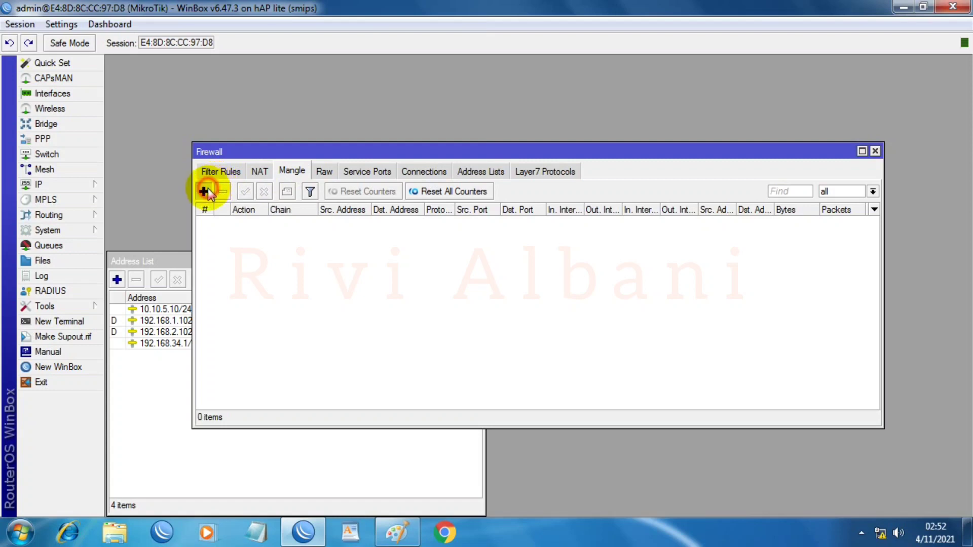
Step: Start a prerouting mangle rule matching in-interface ether1_ISP ALPHA and connection mark no-mark
click(204, 191)
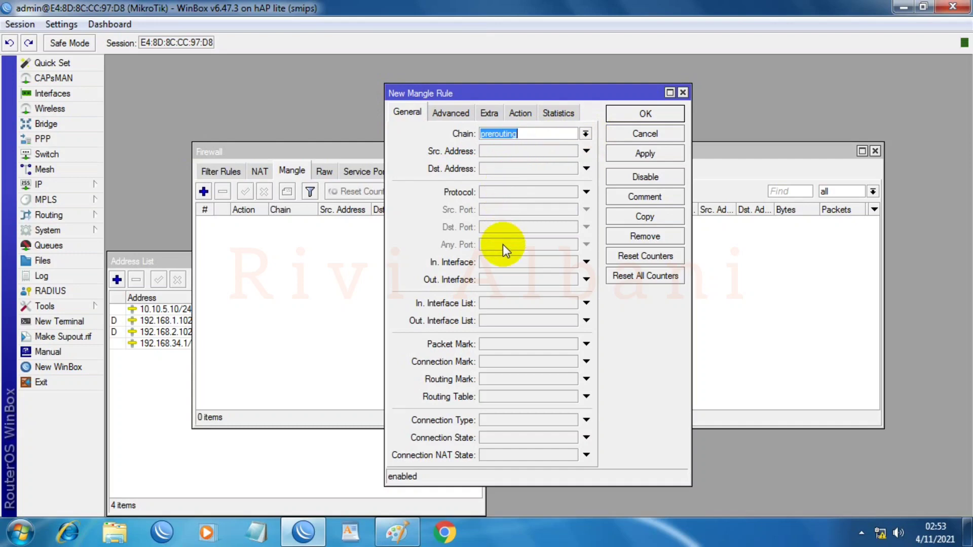
click(503, 264)
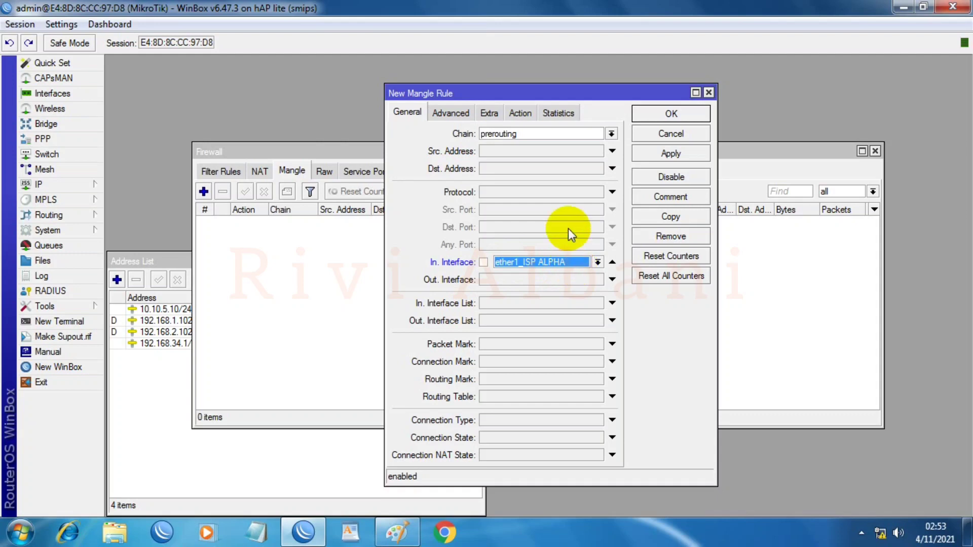
click(498, 361)
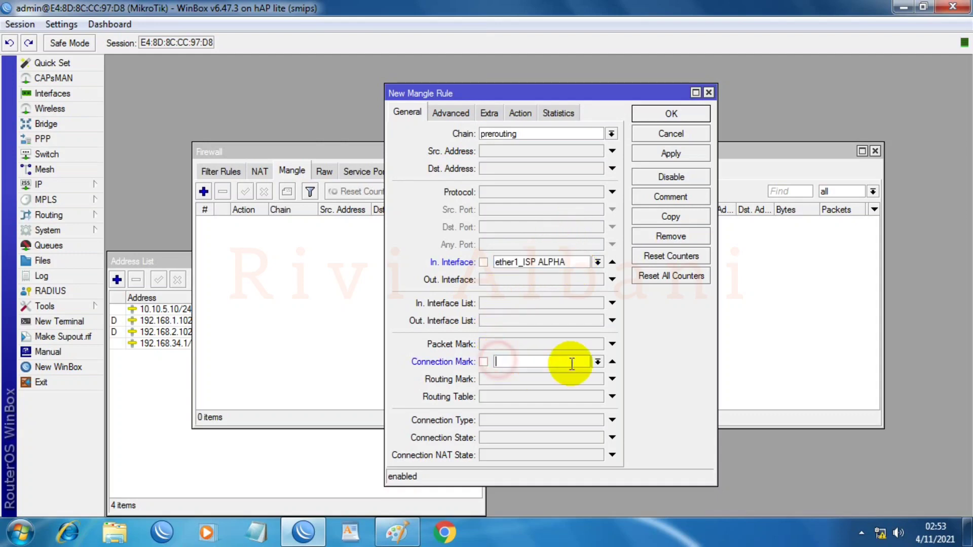
click(598, 362)
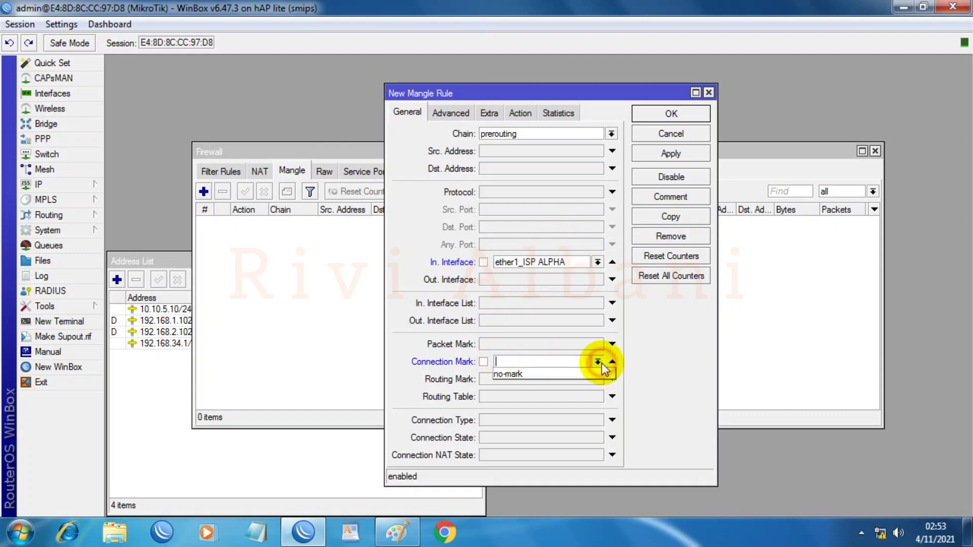
click(525, 376)
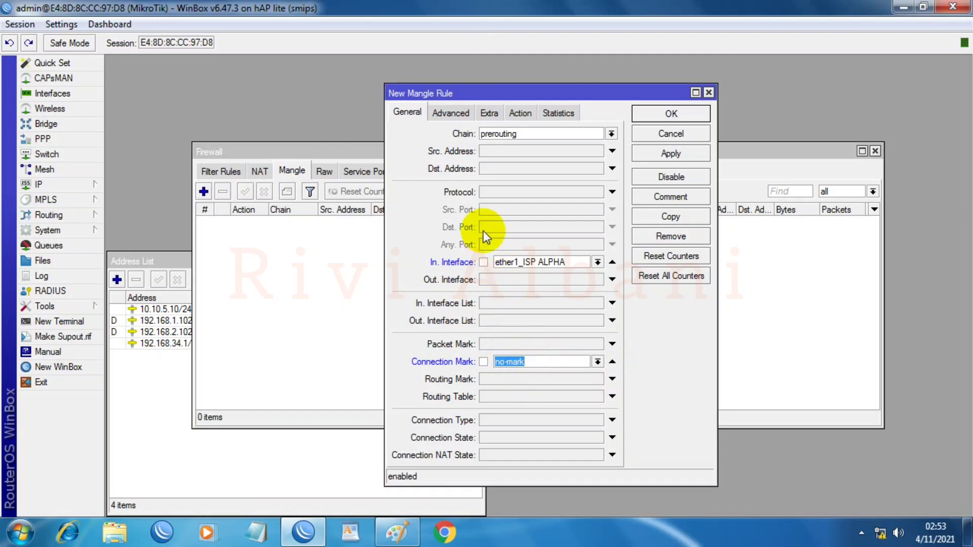
Step: Set its action to mark connection with new mark ISP_ALPHA-conn and passthrough, then save
click(514, 112)
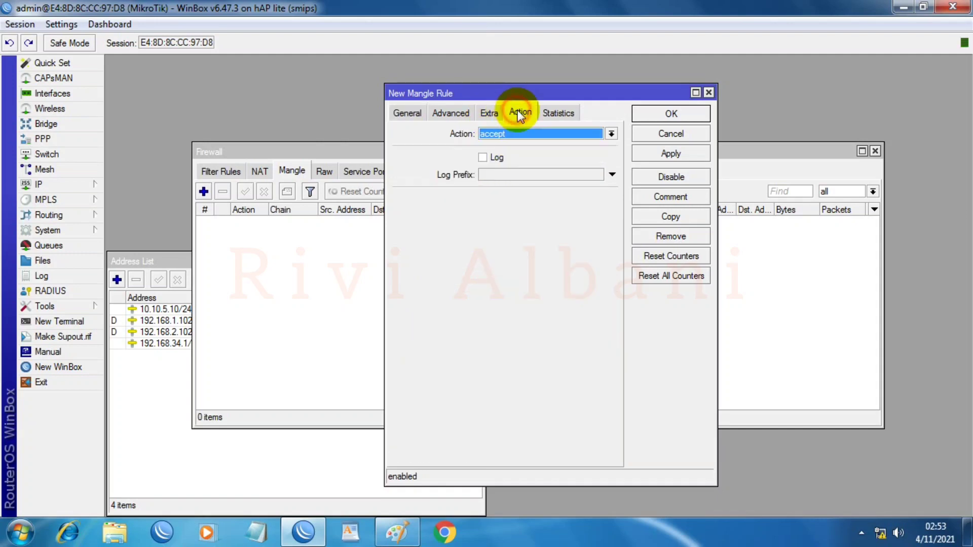
click(512, 132)
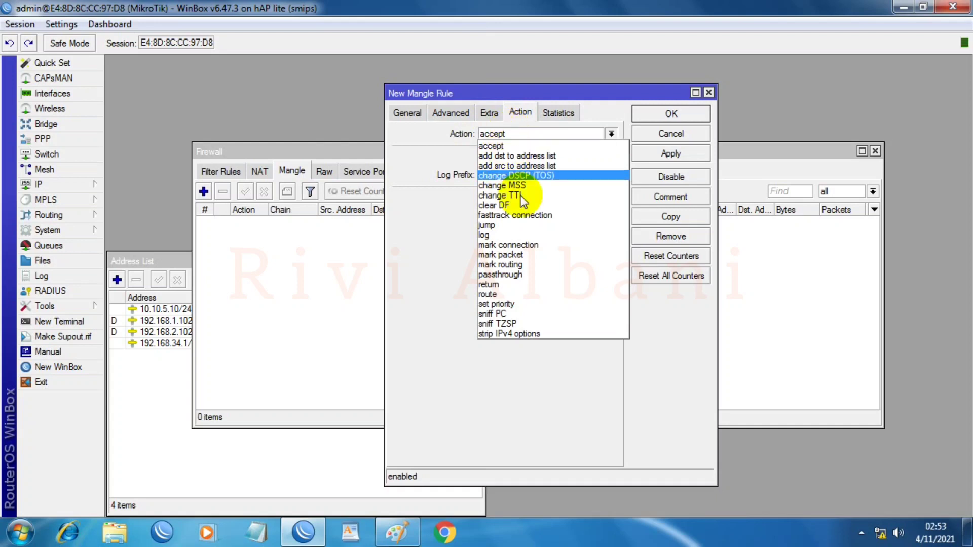
click(519, 245)
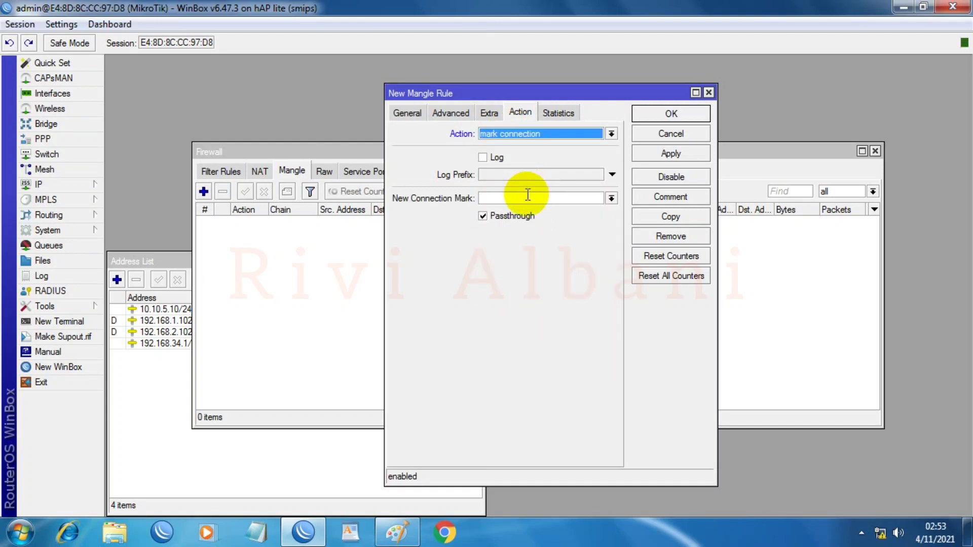
click(528, 195)
text(ISP)
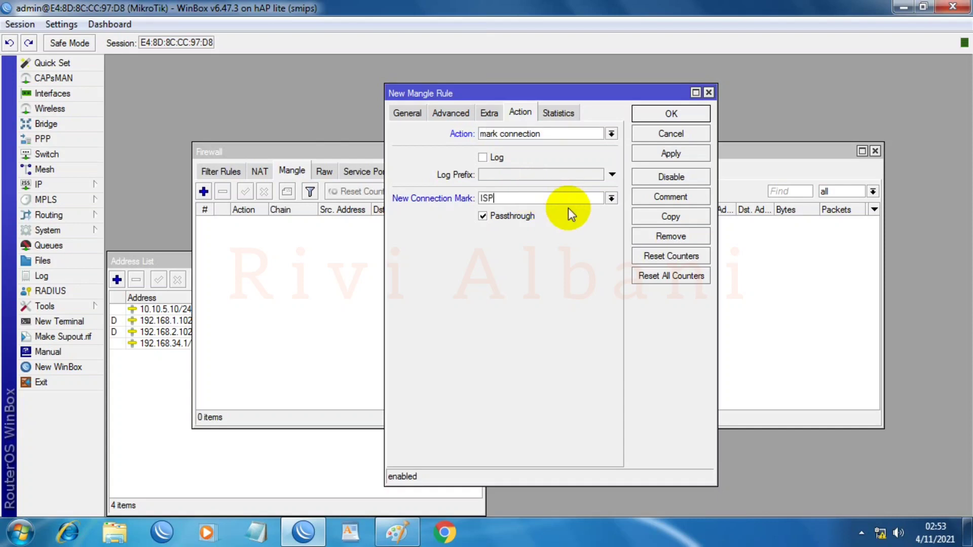
text(_ALPHA-conn)
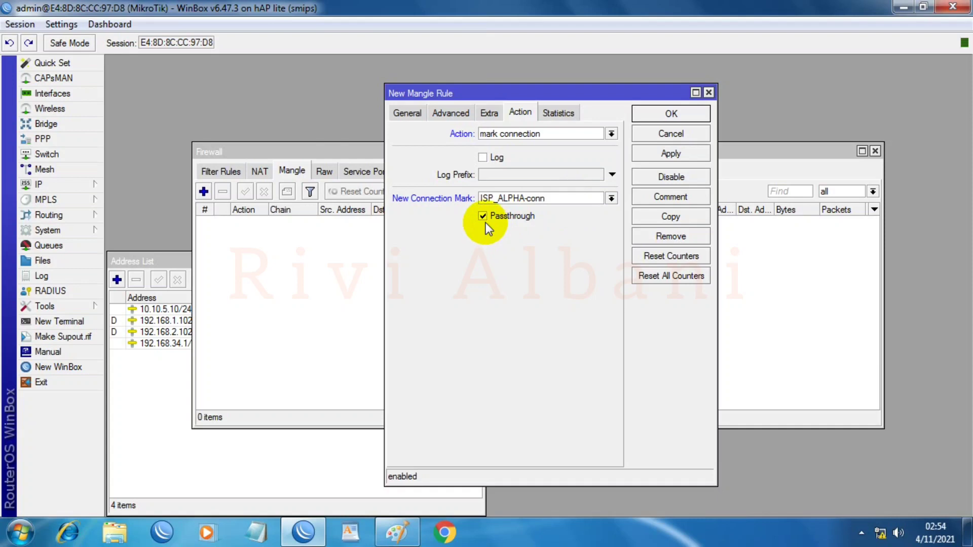
click(676, 155)
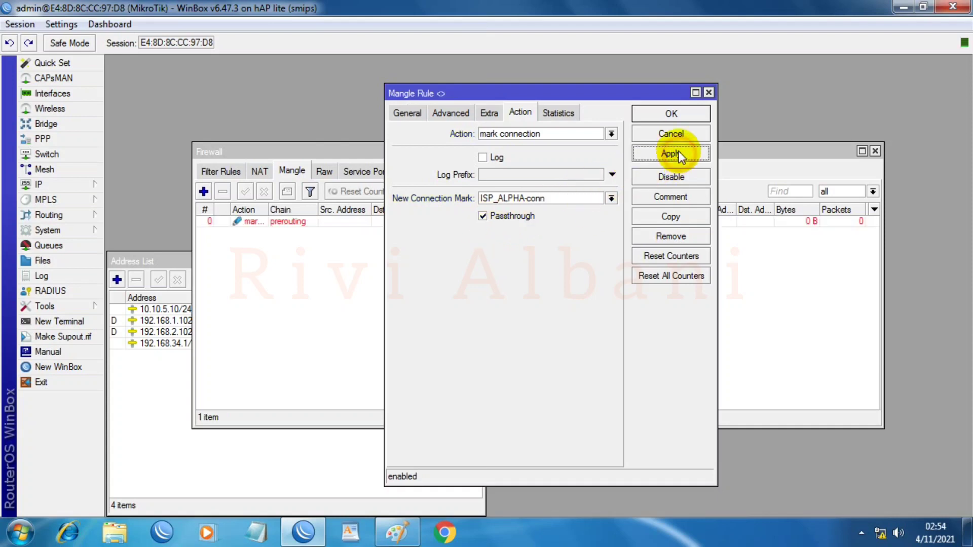
click(672, 114)
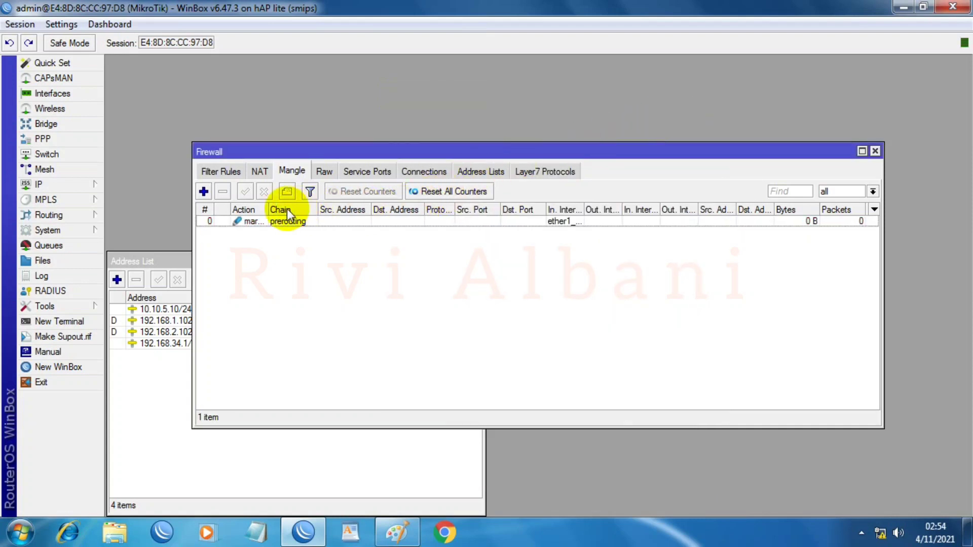
drag(585, 205, 642, 202)
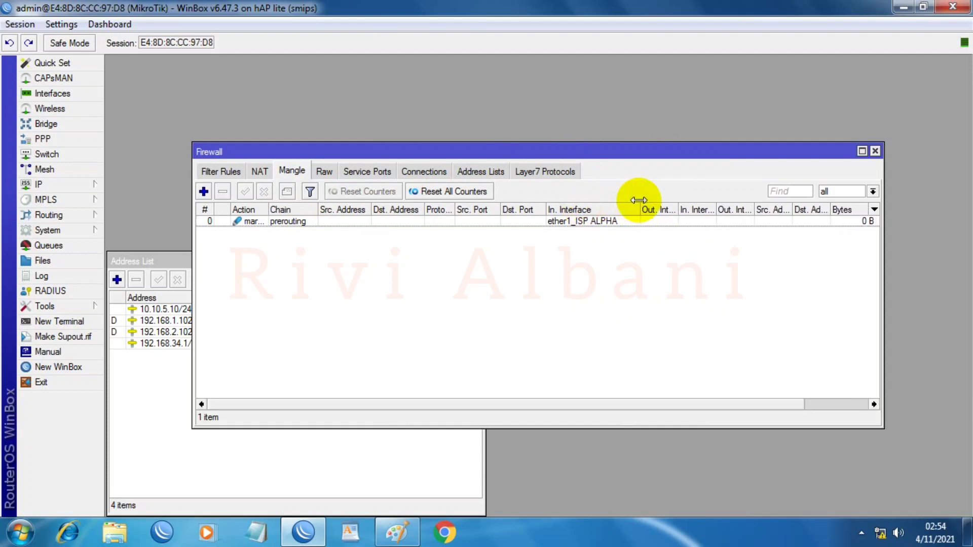
Step: Start a prerouting mangle rule matching in-interface ether2_ISP BETA and connection mark no-mark
click(204, 191)
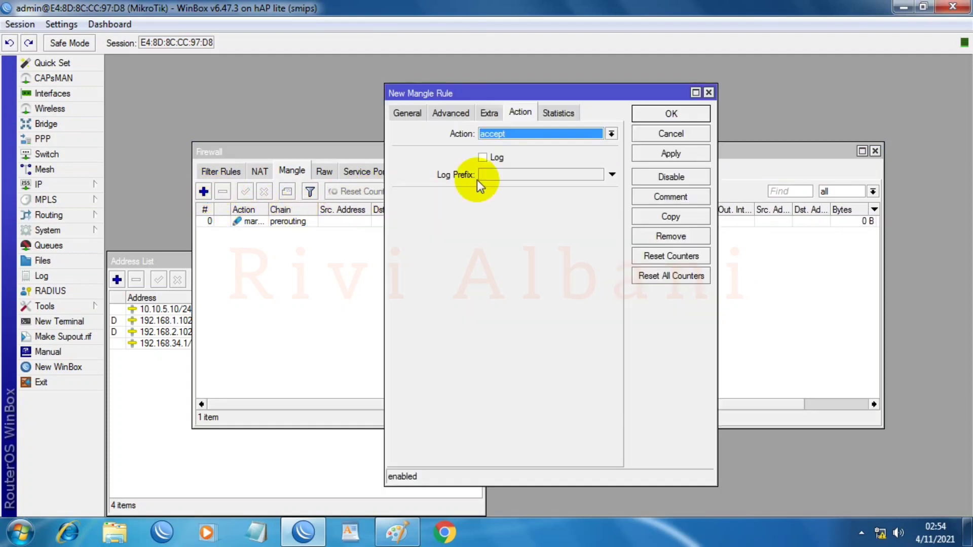
click(395, 116)
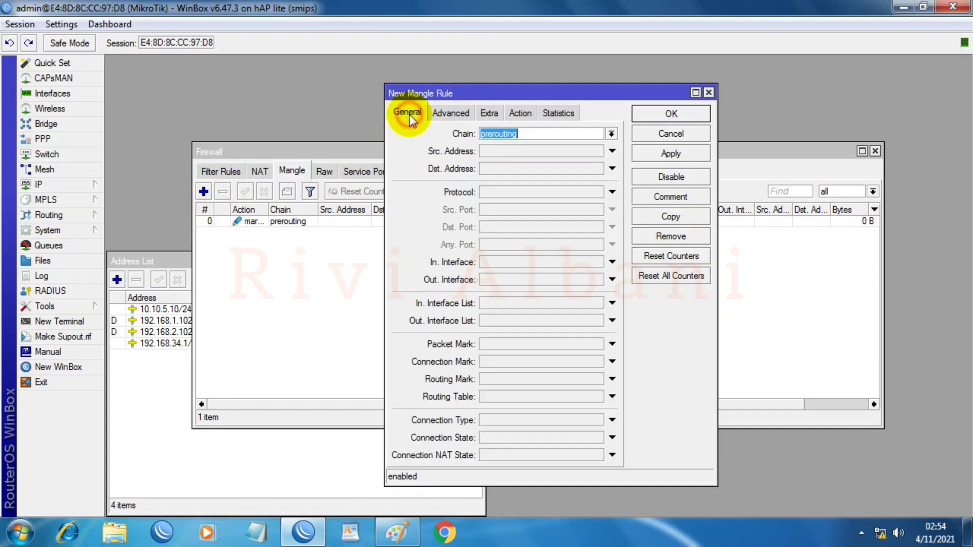
click(542, 134)
click(503, 264)
click(596, 262)
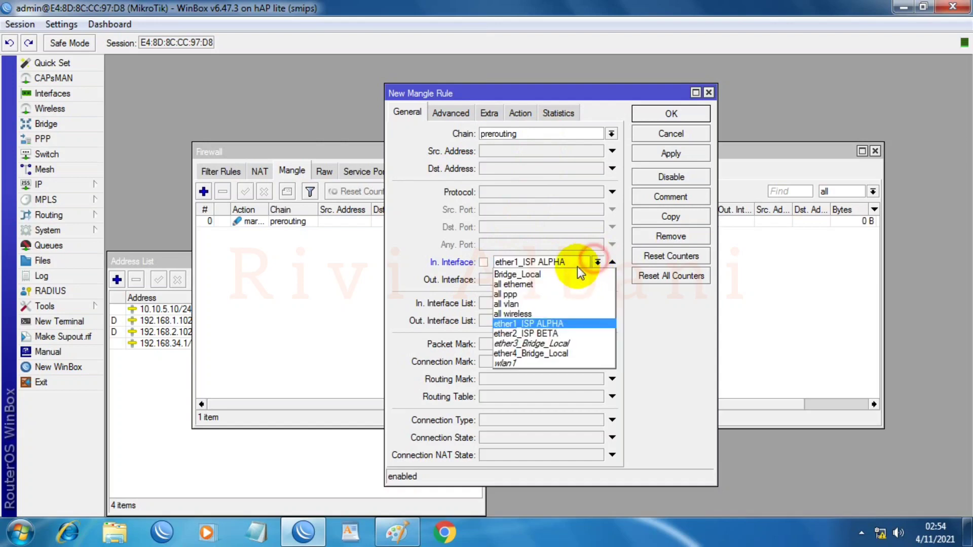
click(522, 335)
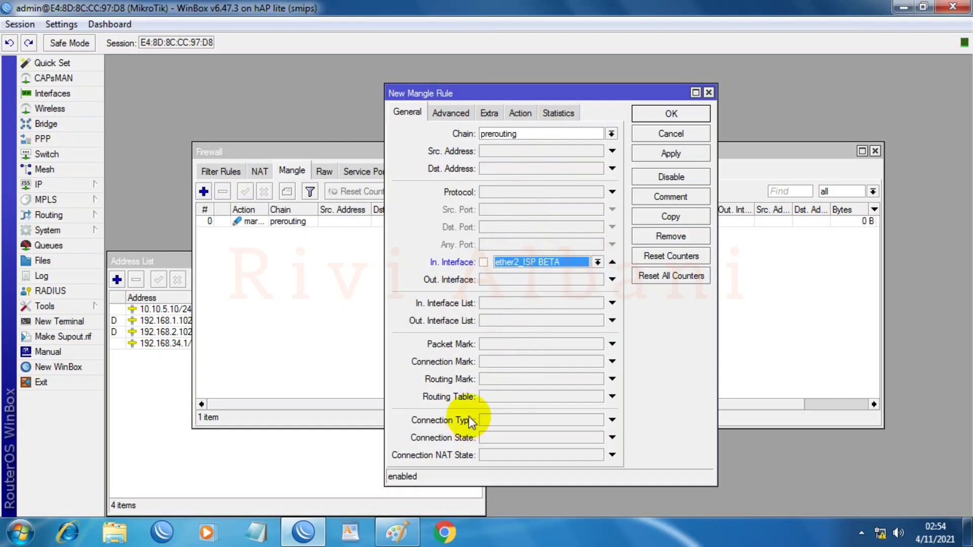
click(521, 361)
click(597, 362)
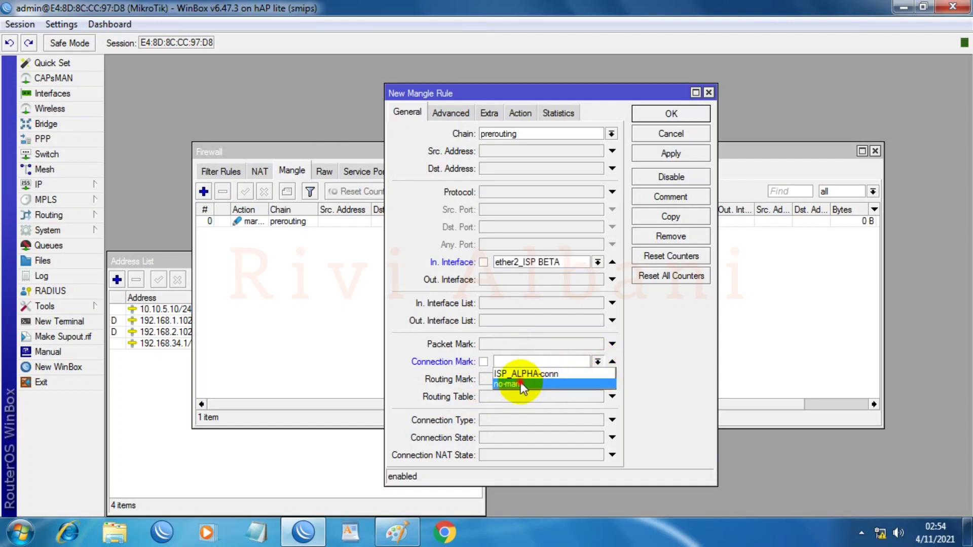
click(521, 383)
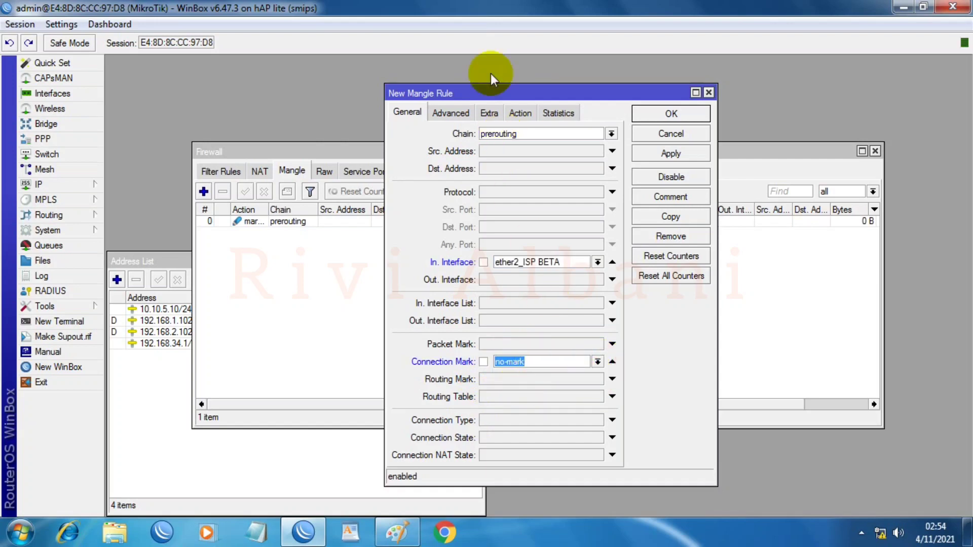
Step: Make it mark connections as ISP_BETA-conn, save it, and begin another new mangle rule
click(518, 113)
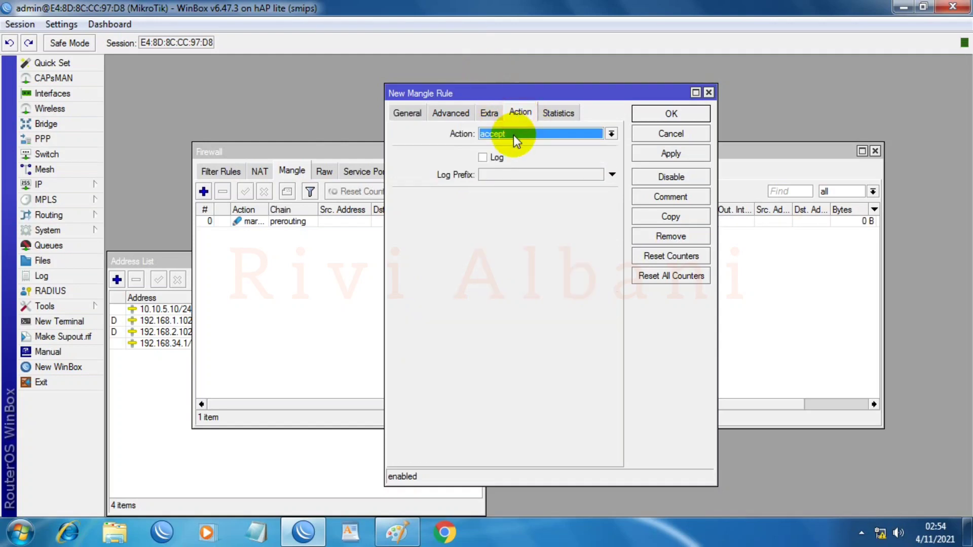
click(513, 134)
click(530, 243)
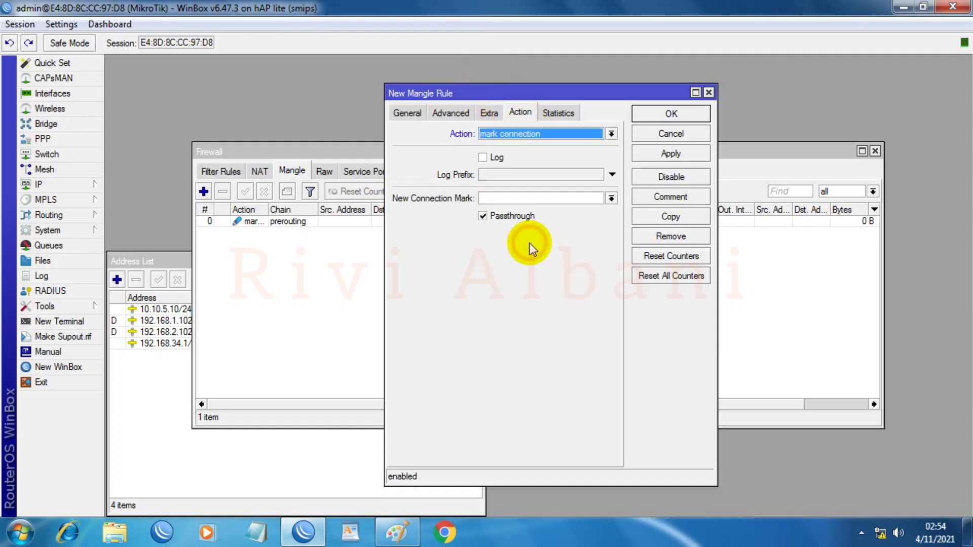
click(570, 192)
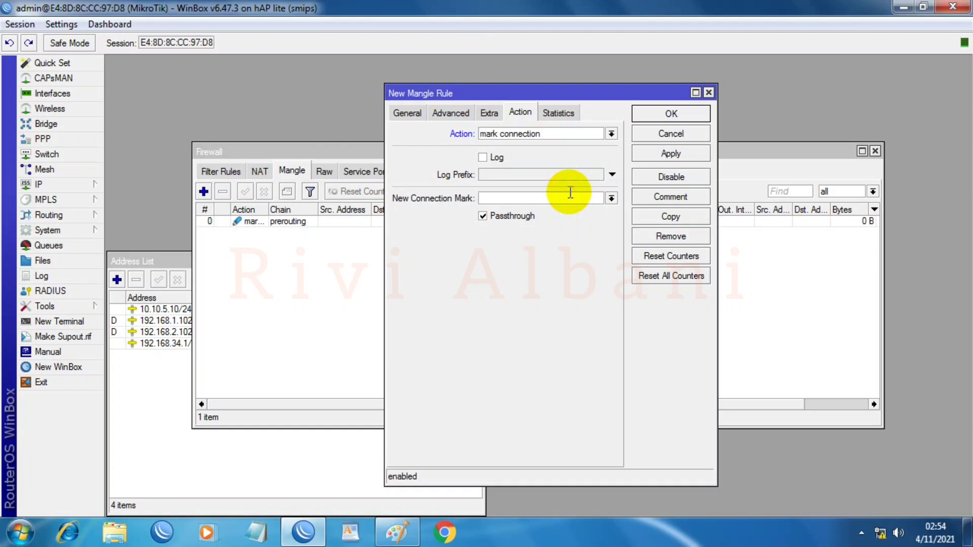
text(ISP_BETA-conn)
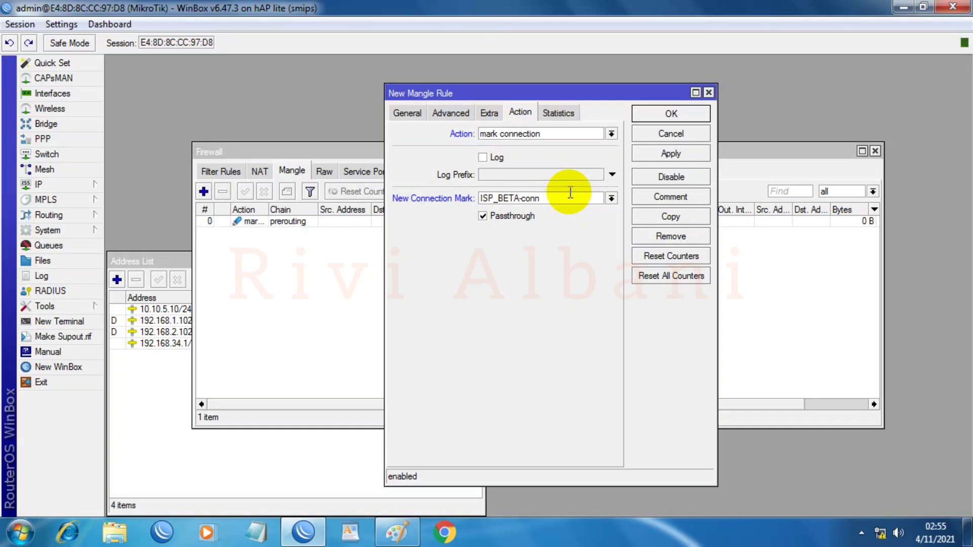
click(635, 158)
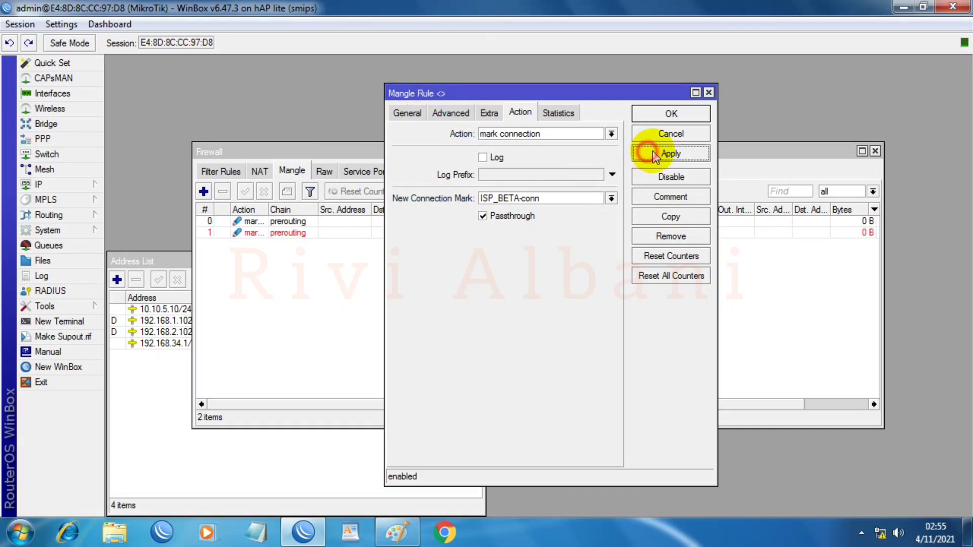
click(667, 115)
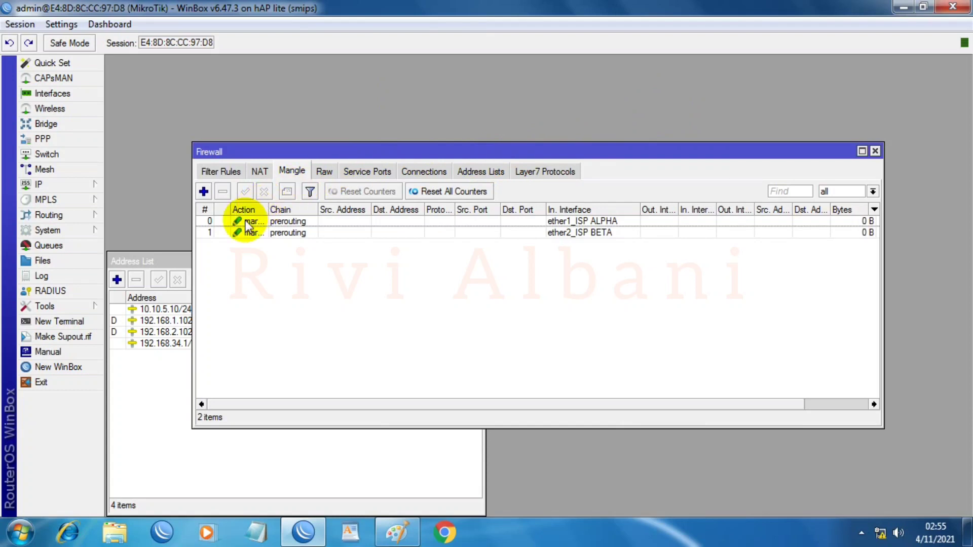
click(204, 192)
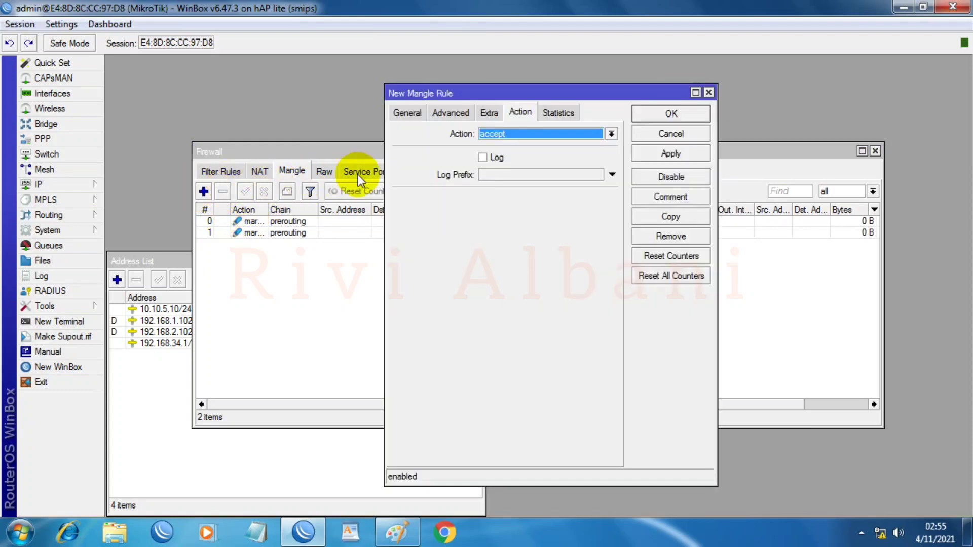
Step: Make the new mangle rule match output-chain connections marked ISP_ALPHA-conn
click(401, 112)
click(612, 134)
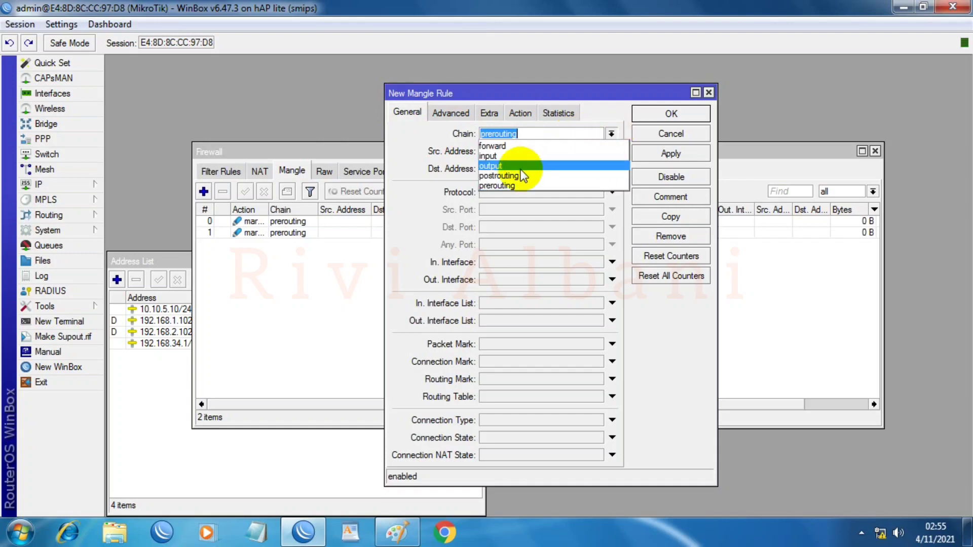
click(495, 166)
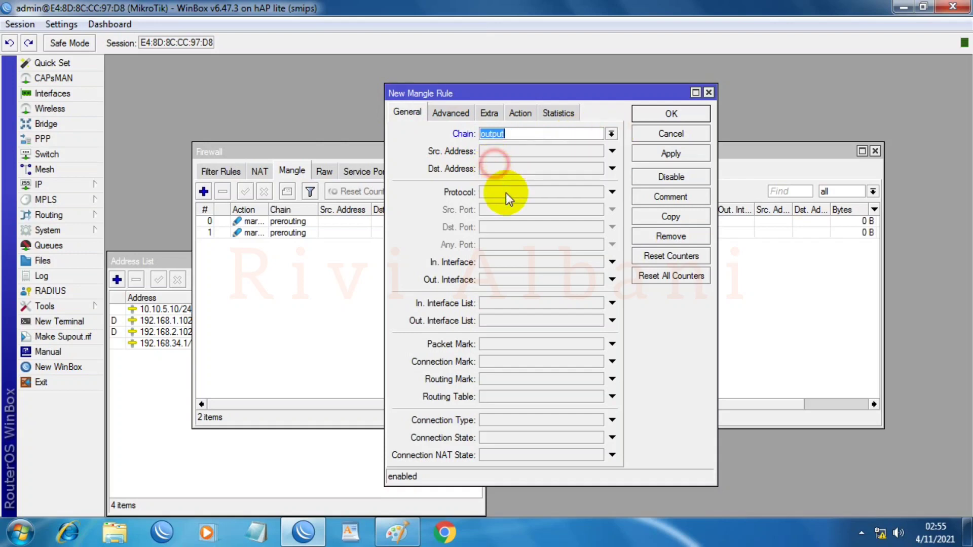
click(507, 358)
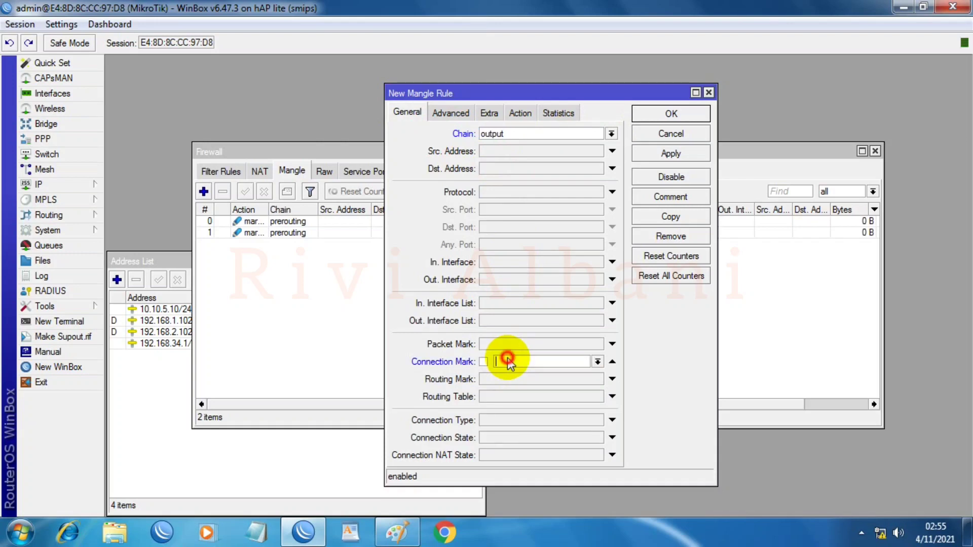
click(600, 362)
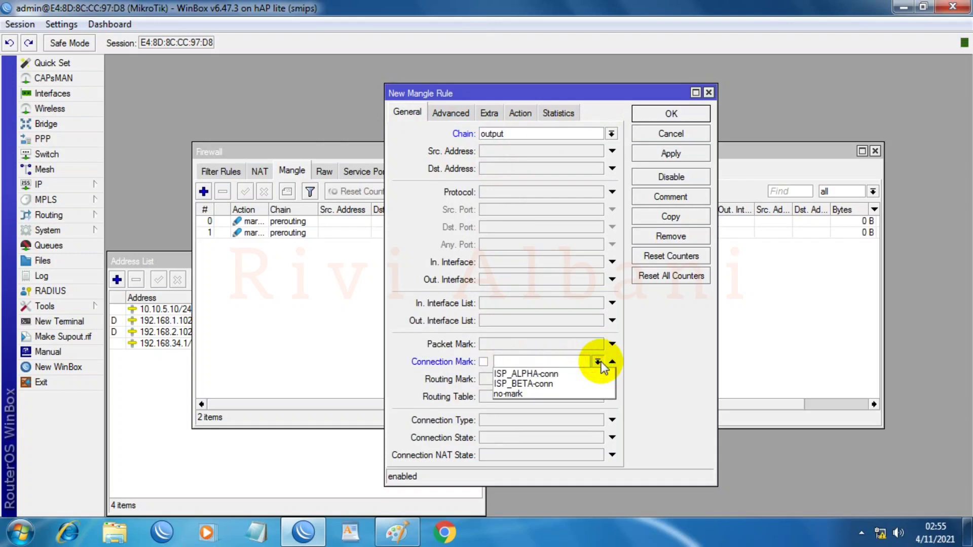
click(556, 373)
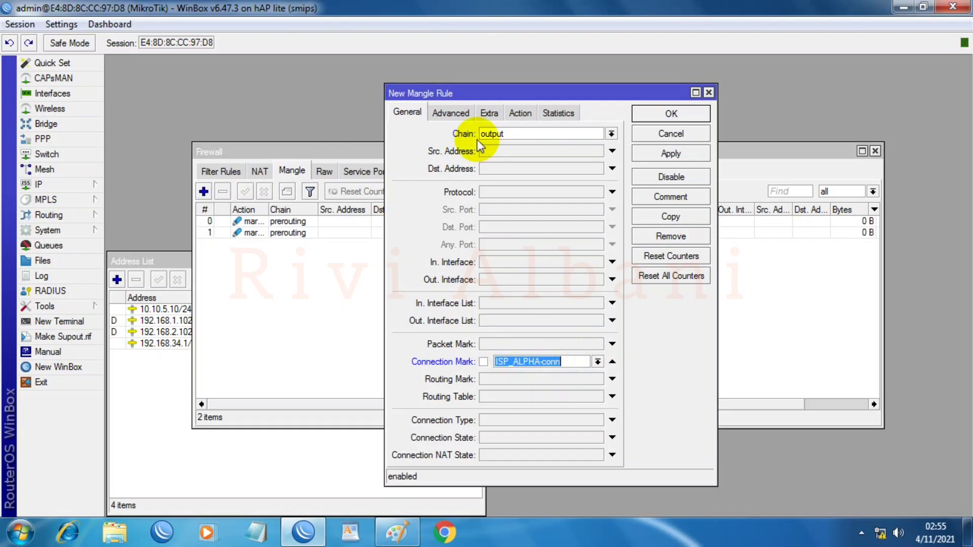
Step: Set the action to mark routing with new routing mark to_ISP-ALPHA, save, and start another rule
click(522, 113)
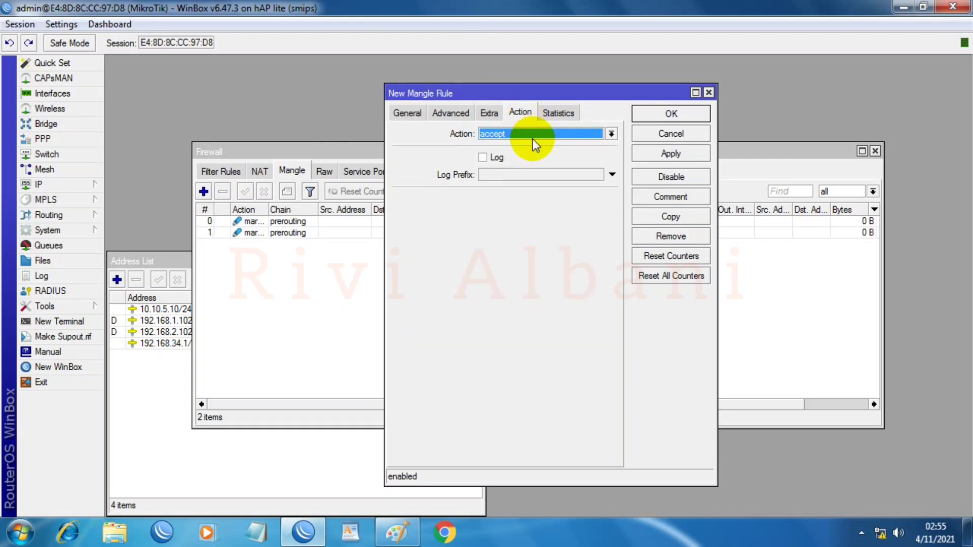
click(535, 135)
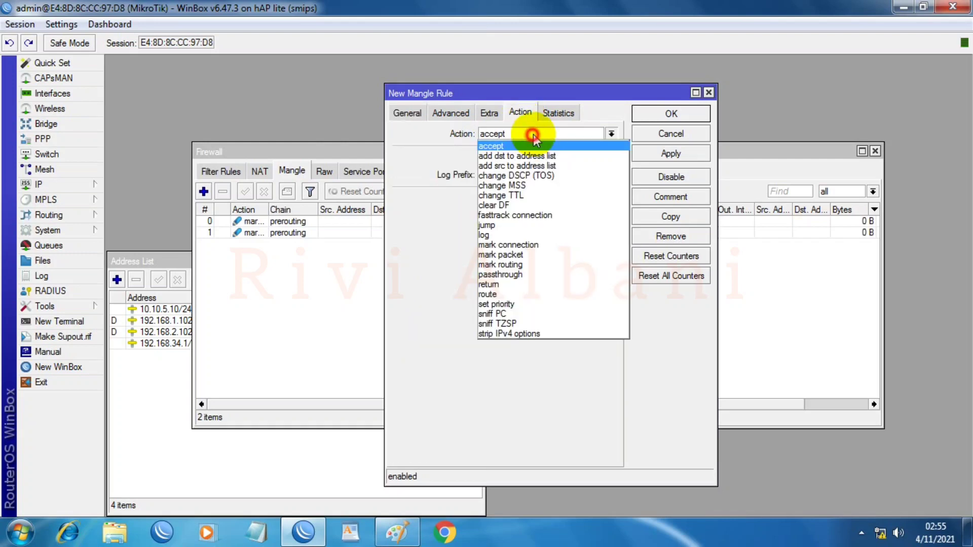
click(517, 264)
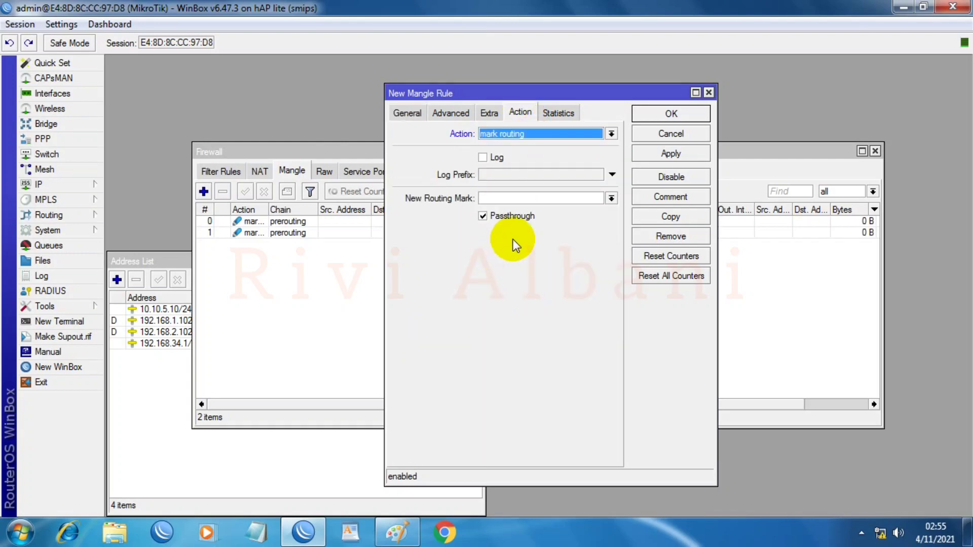
click(545, 199)
text(to_)
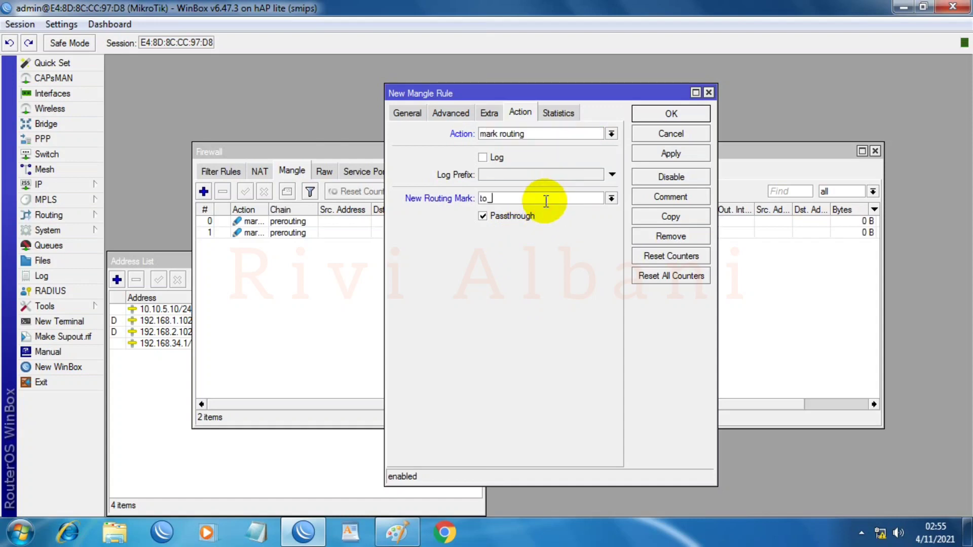
text(ISP-ALPHA)
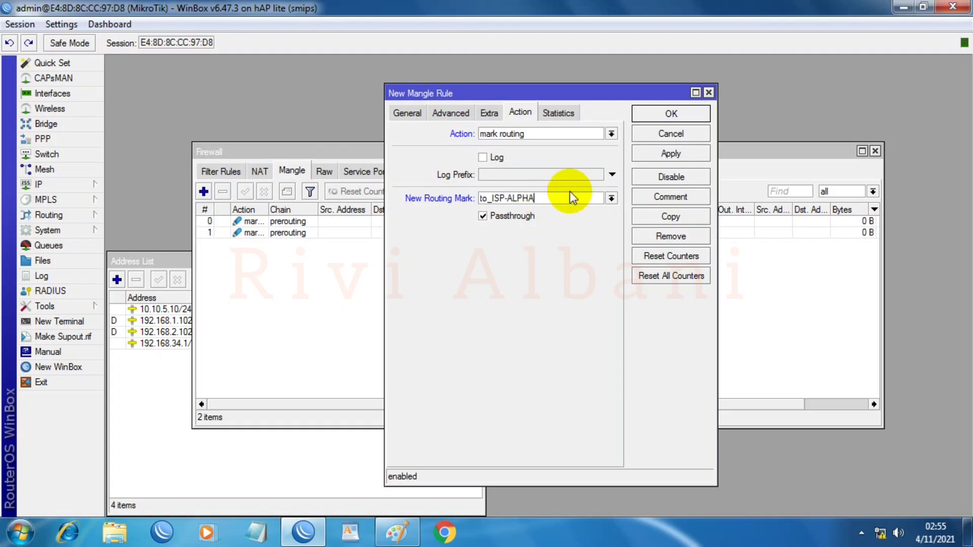
click(652, 153)
click(672, 115)
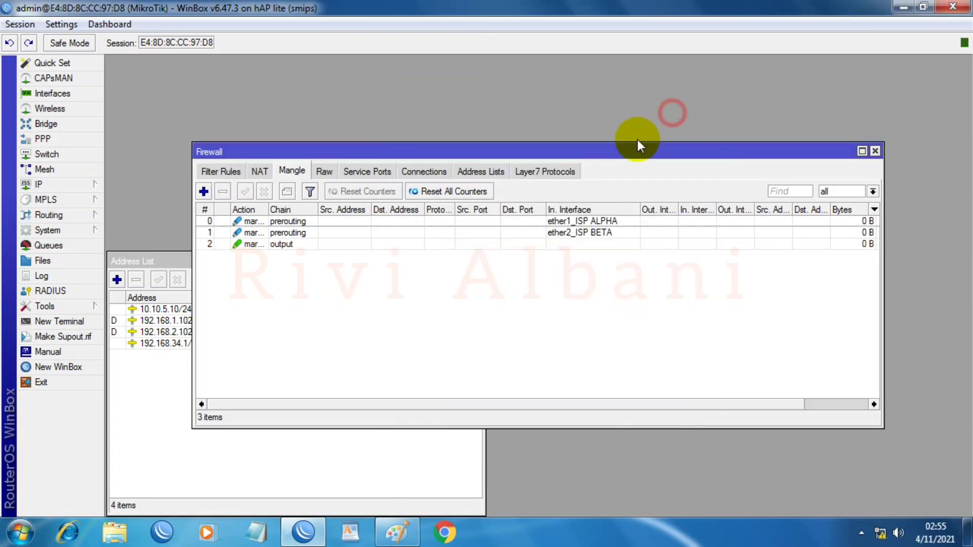
click(203, 193)
Step: Make the new rule match output-chain connections marked ISP_BETA-conn
click(407, 113)
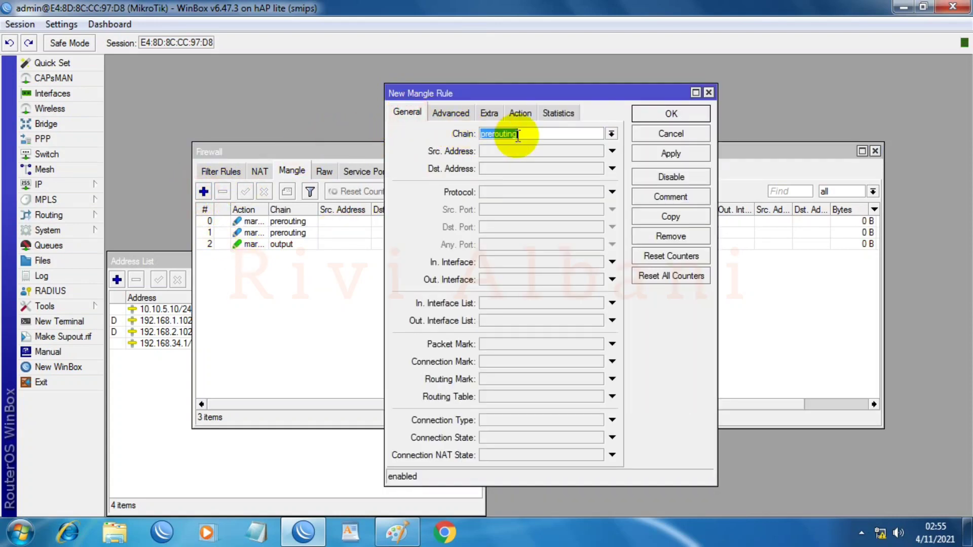
click(612, 134)
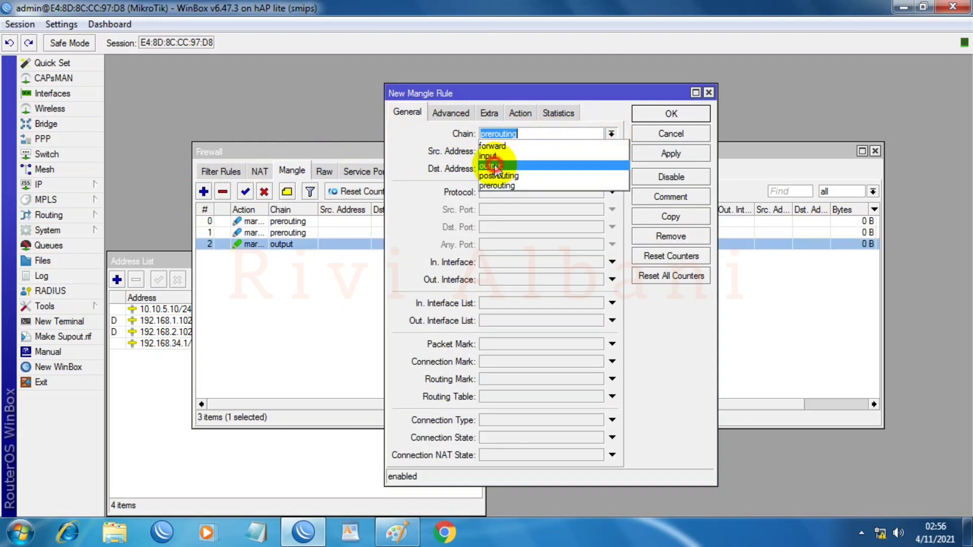
click(495, 167)
click(500, 362)
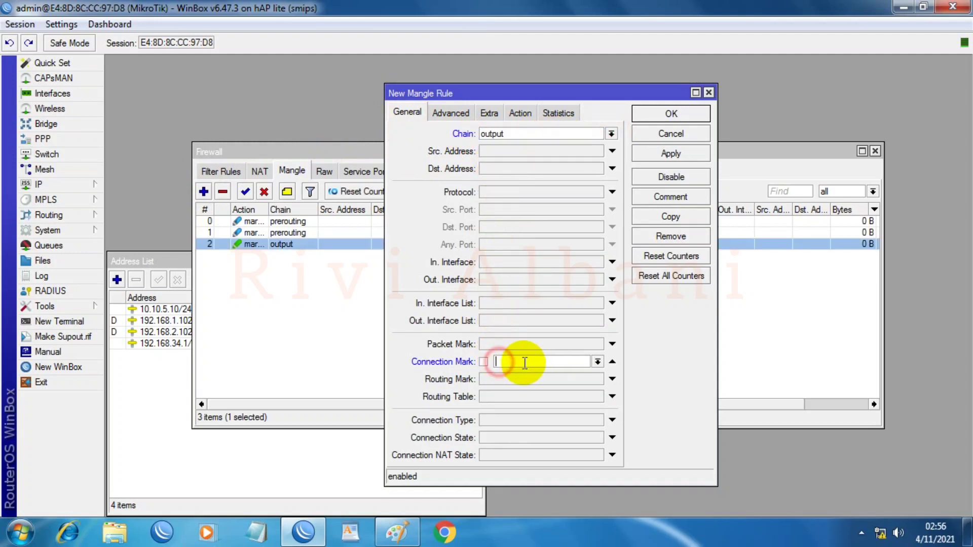
click(598, 362)
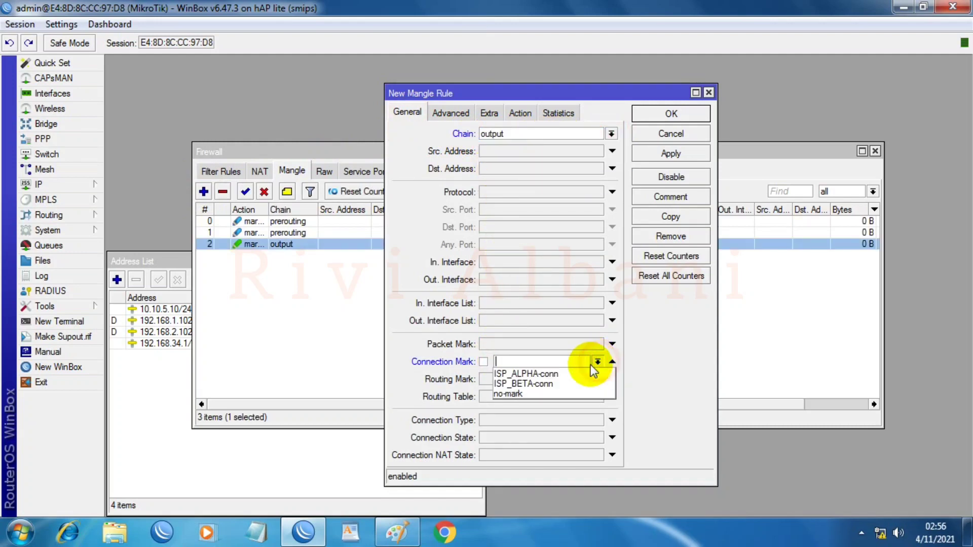
click(524, 384)
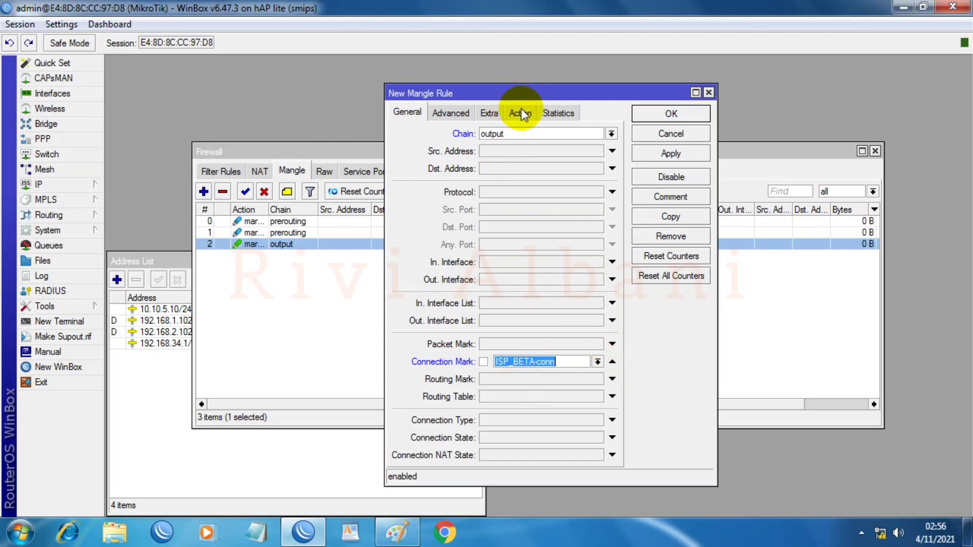
Step: Set the action to mark routing with new routing mark to_ISP-BETA, then apply and close
click(521, 111)
click(516, 134)
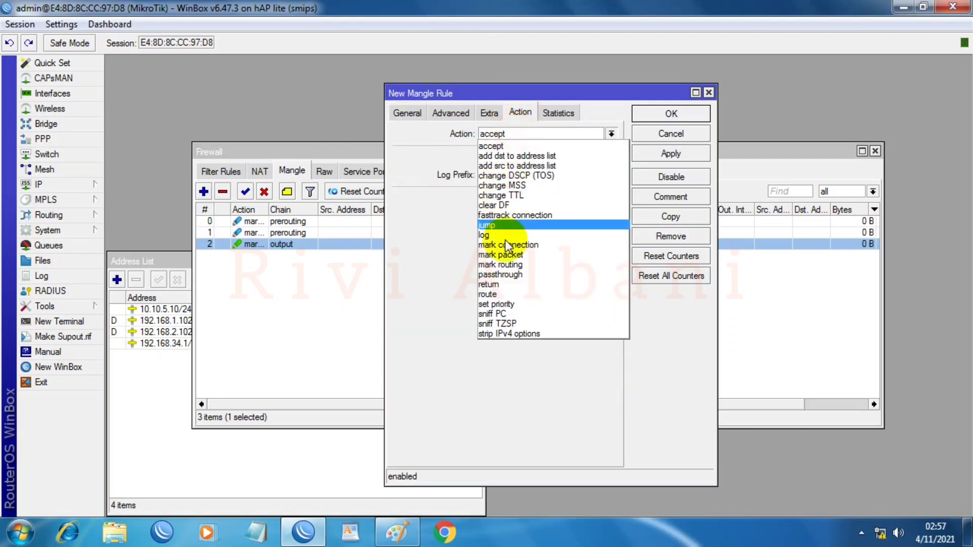
click(508, 256)
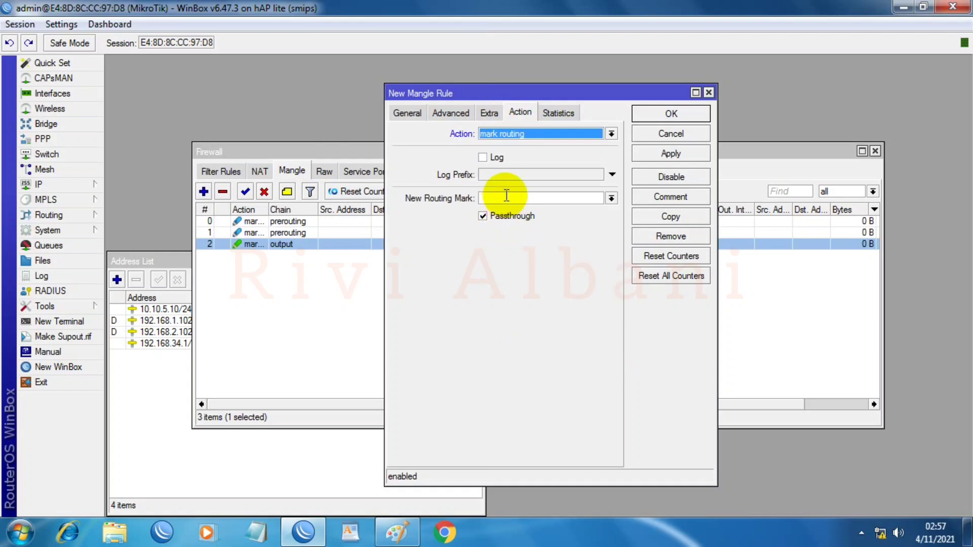
click(506, 196)
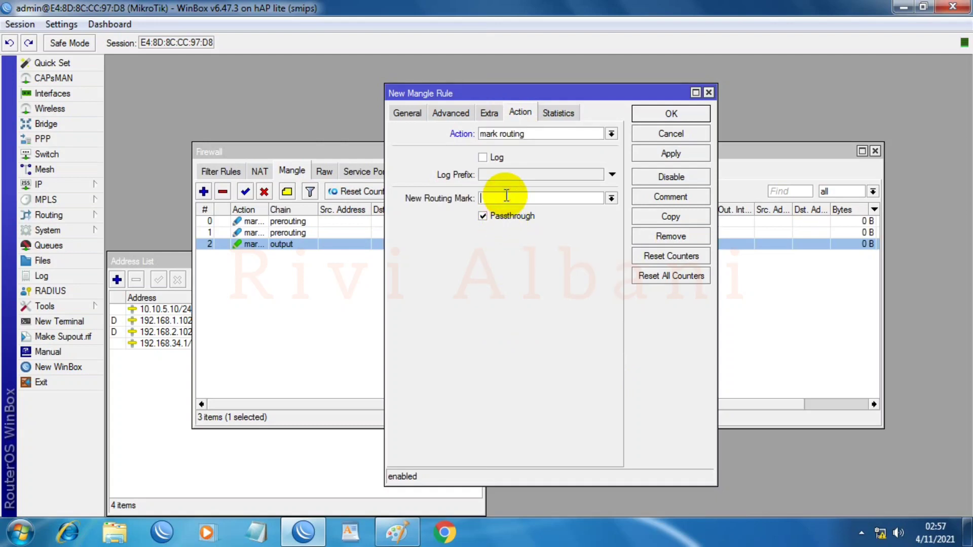
text(t)
text(o)
text(_ISP)
text(1)
text(BETA)
click(687, 151)
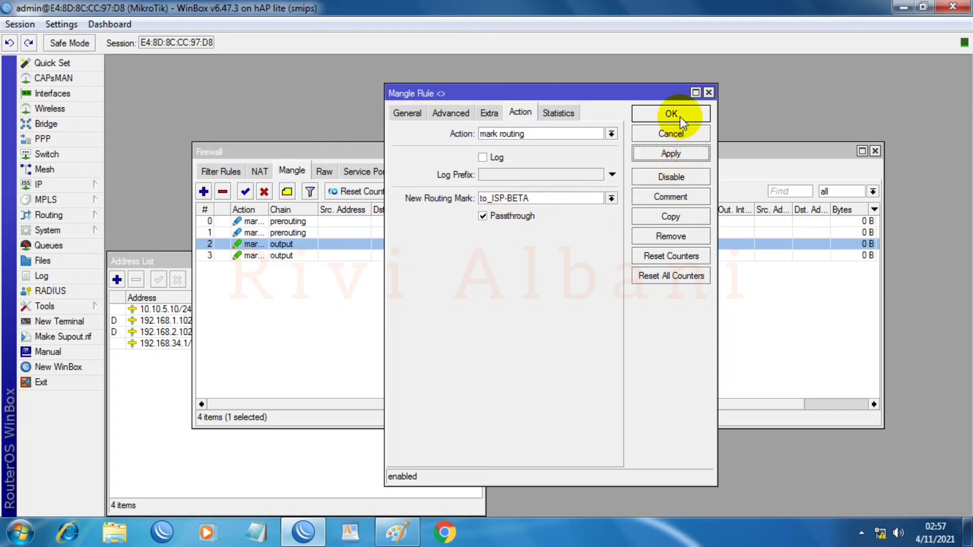
click(681, 122)
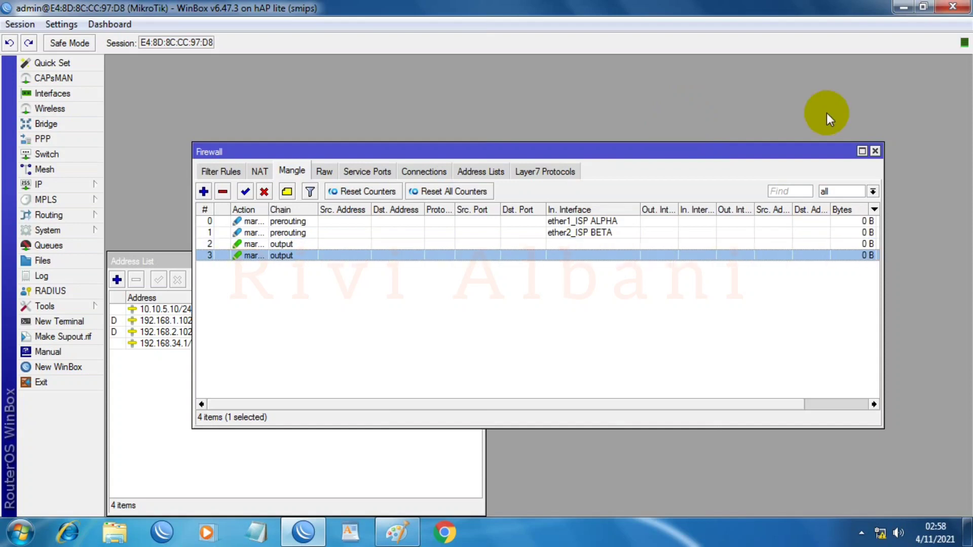
Step: Start a new mangle rule matching In. Interface Bridge_Local and Connection Mark no-mark
click(203, 191)
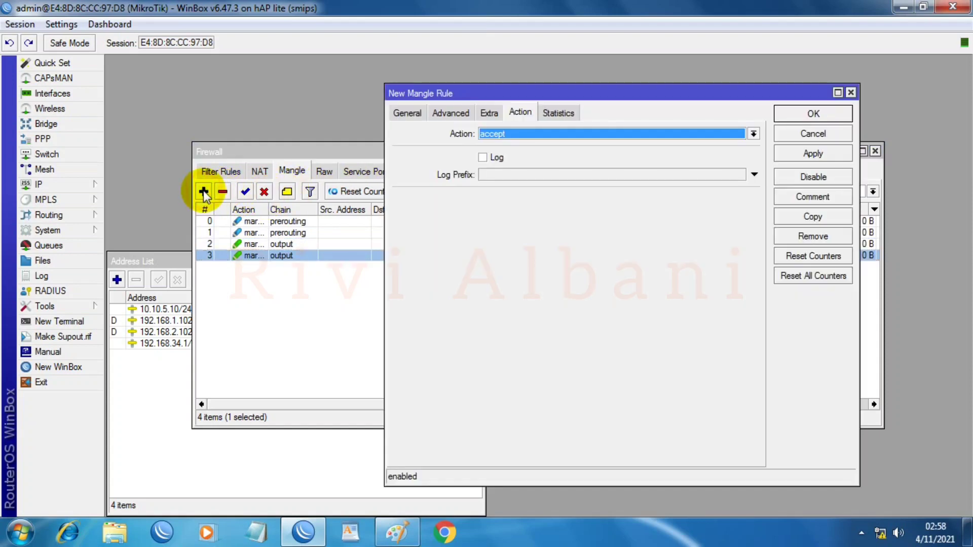
click(394, 113)
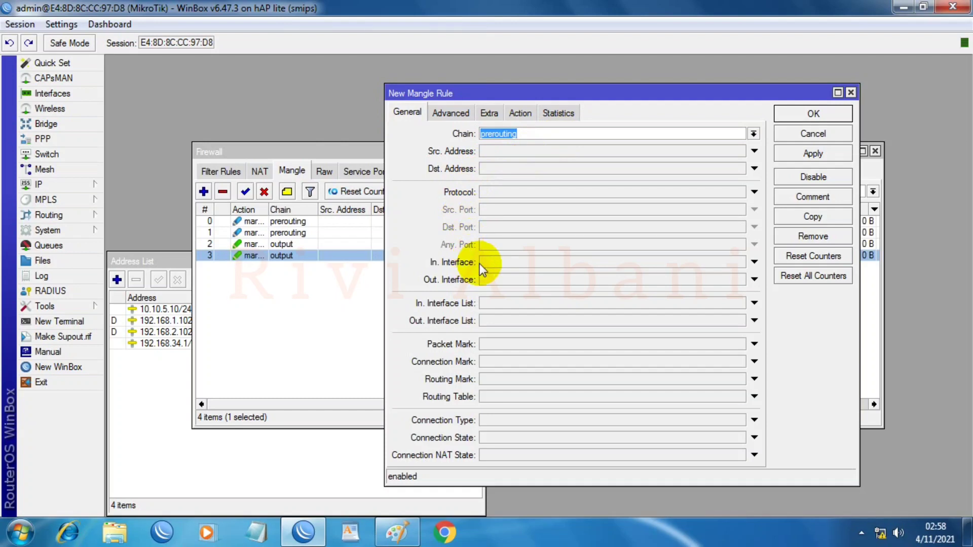
click(502, 262)
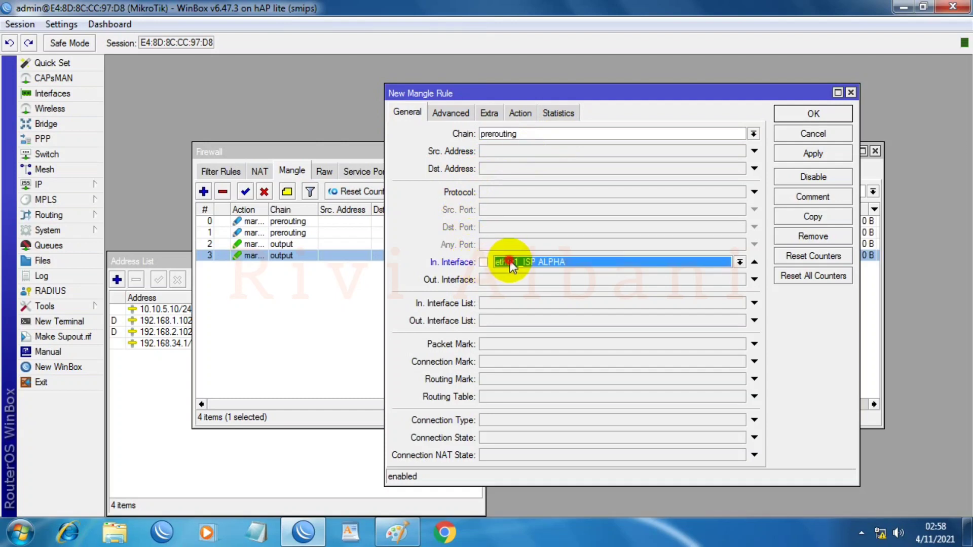
click(738, 262)
click(542, 273)
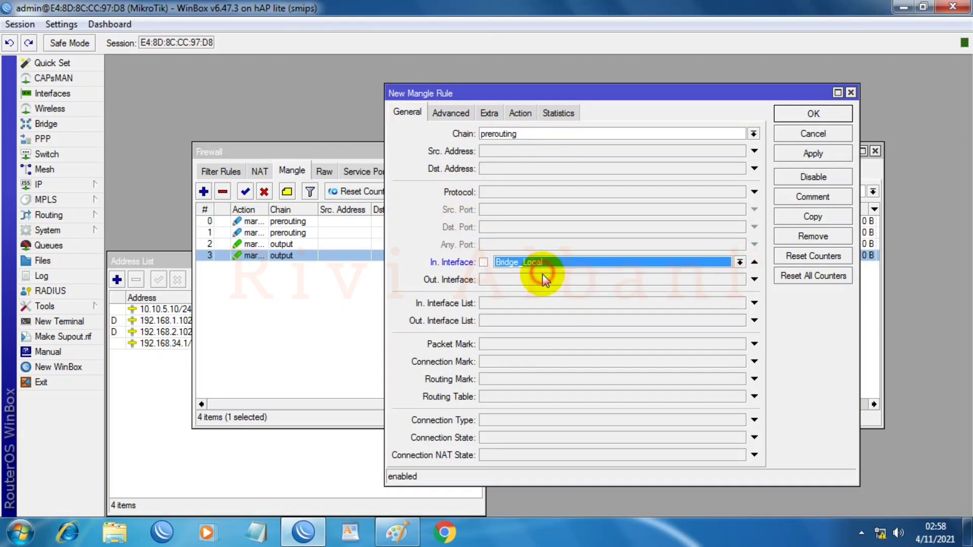
click(525, 361)
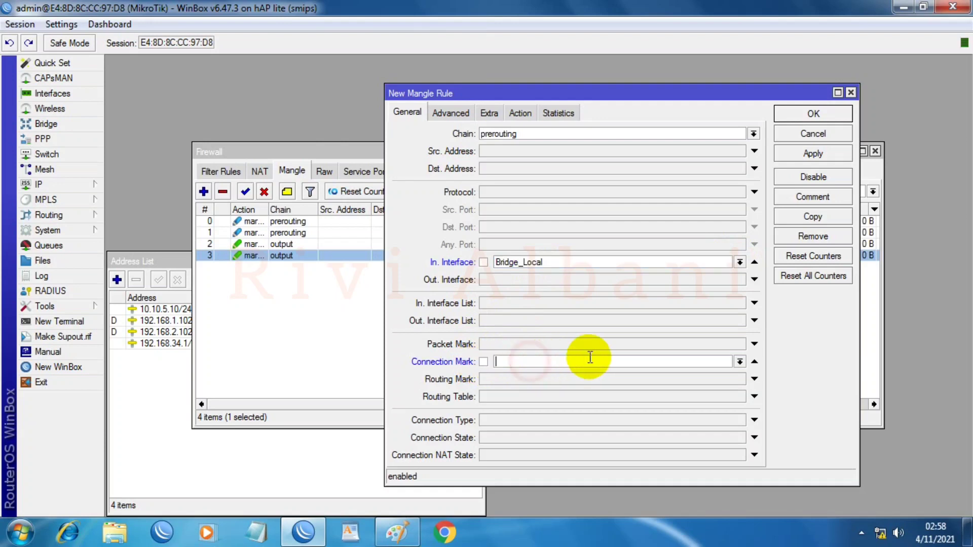
click(741, 361)
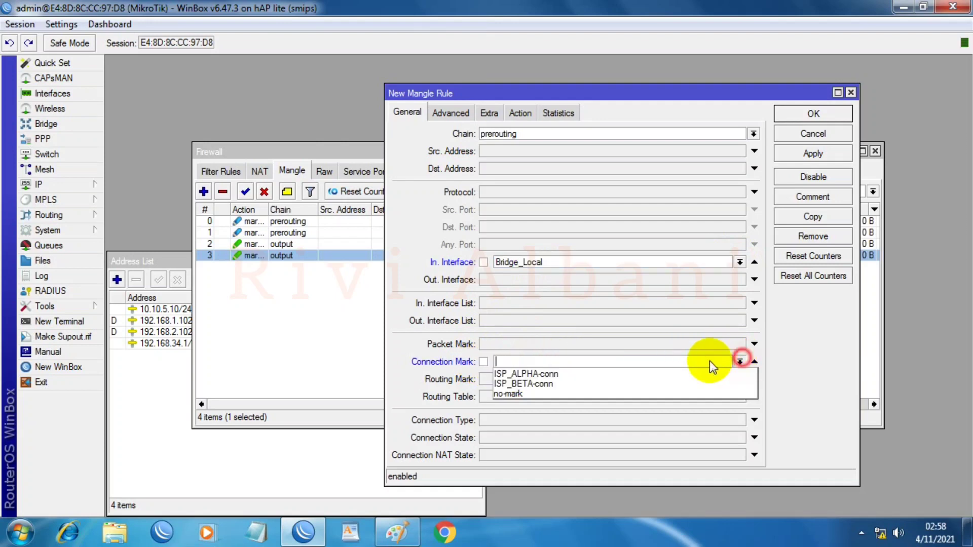
click(520, 393)
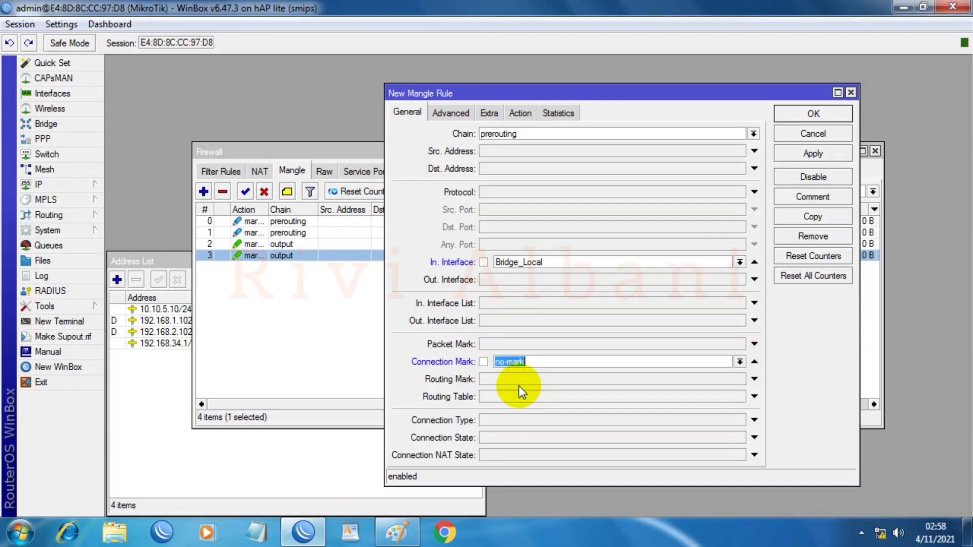
Step: Set the per connection classifier to both addresses and ports, 2/0
click(454, 114)
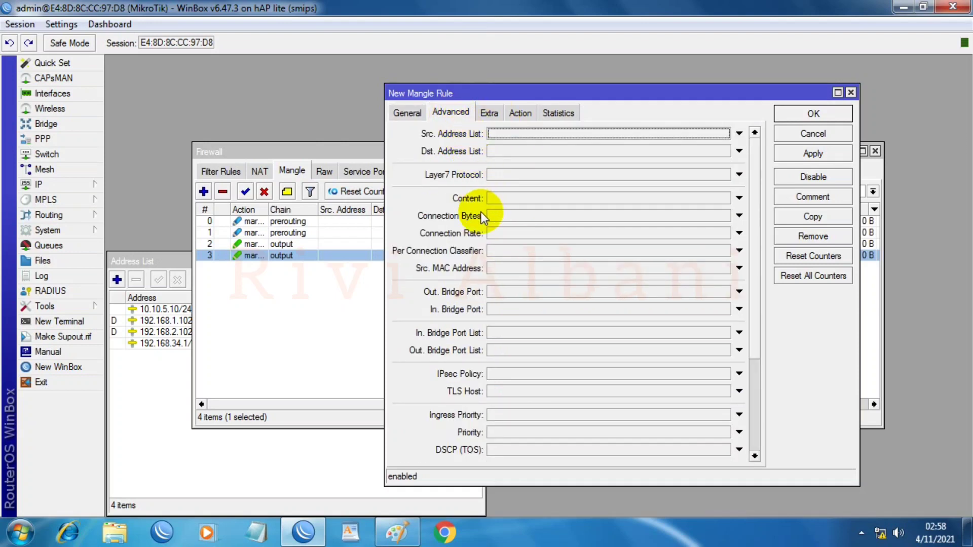
click(492, 250)
click(606, 251)
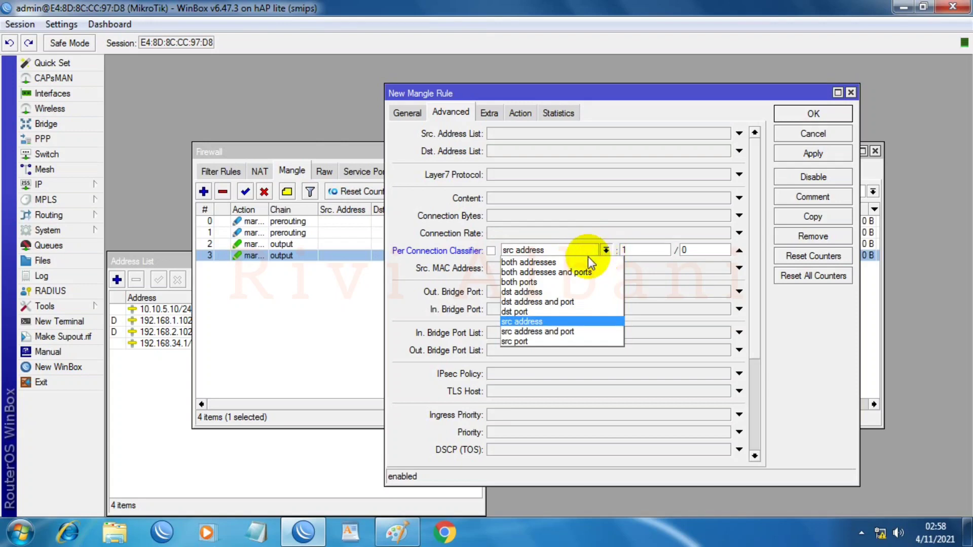
click(554, 272)
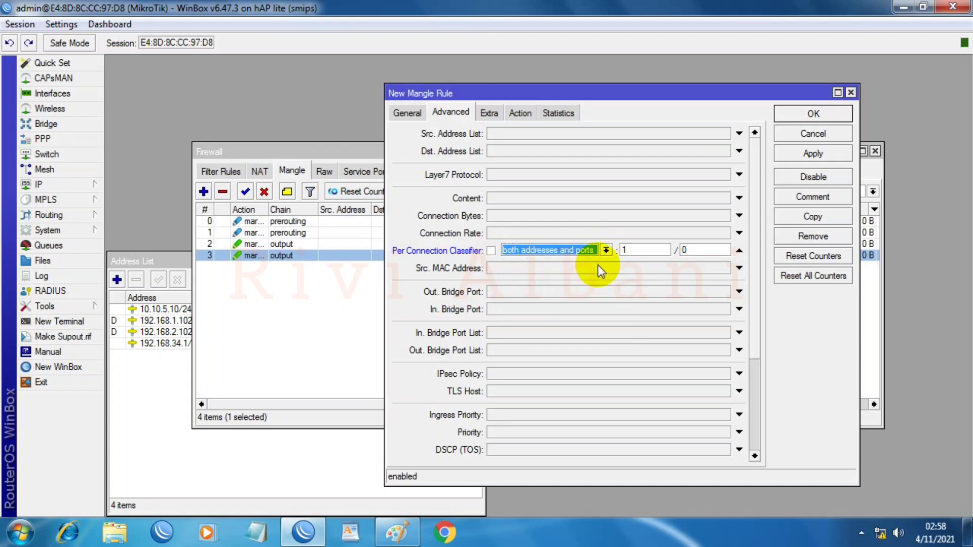
double_click(633, 251)
text(2)
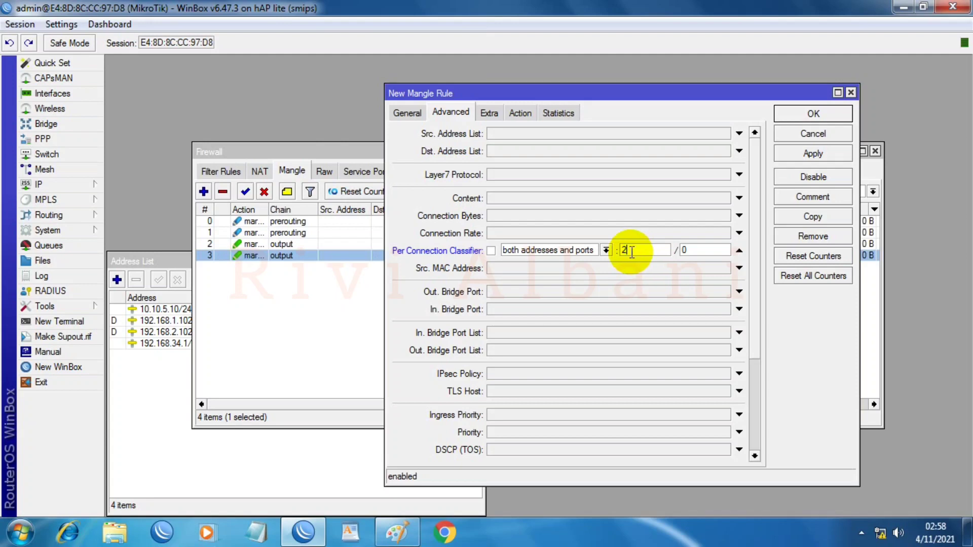
Step: Match Dst. Address Type local, inverted to exclude local destinations
click(497, 113)
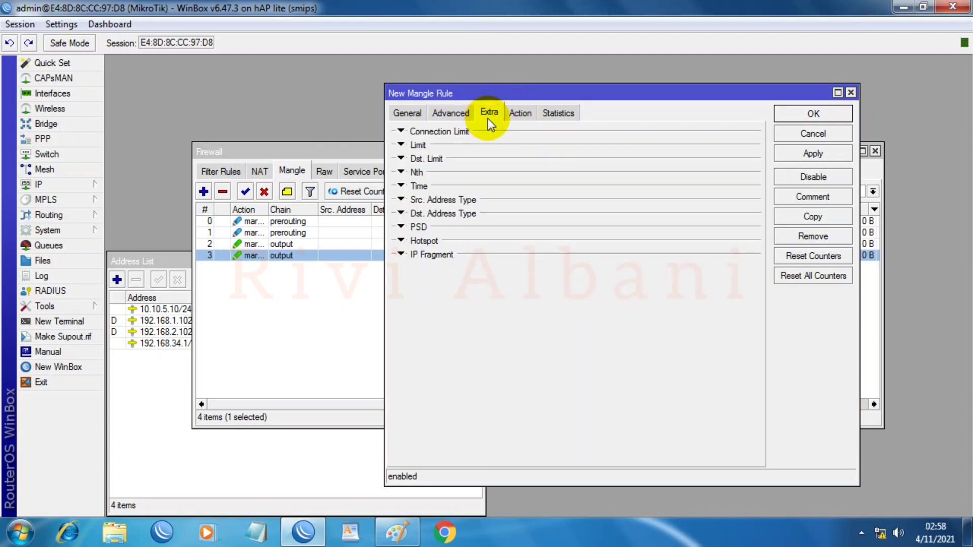
click(401, 213)
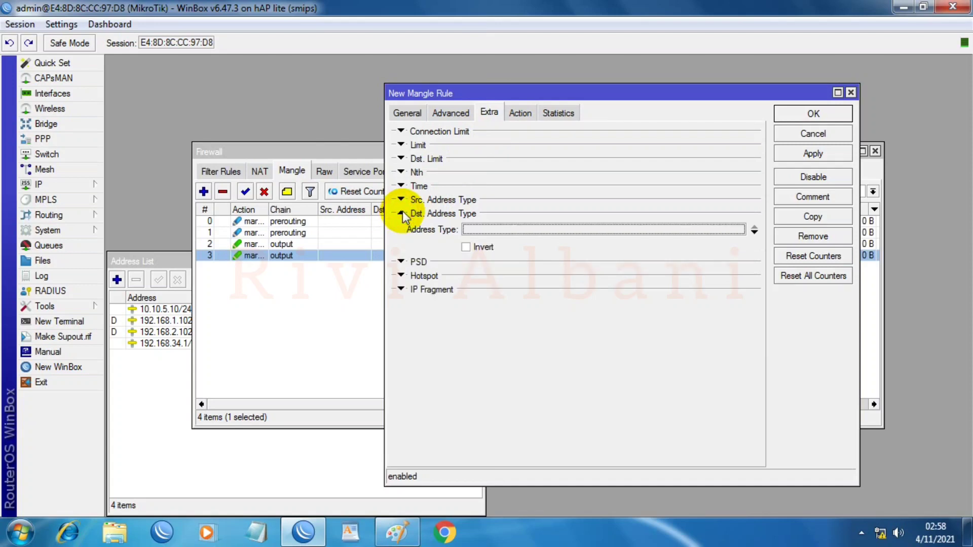
click(739, 229)
click(532, 239)
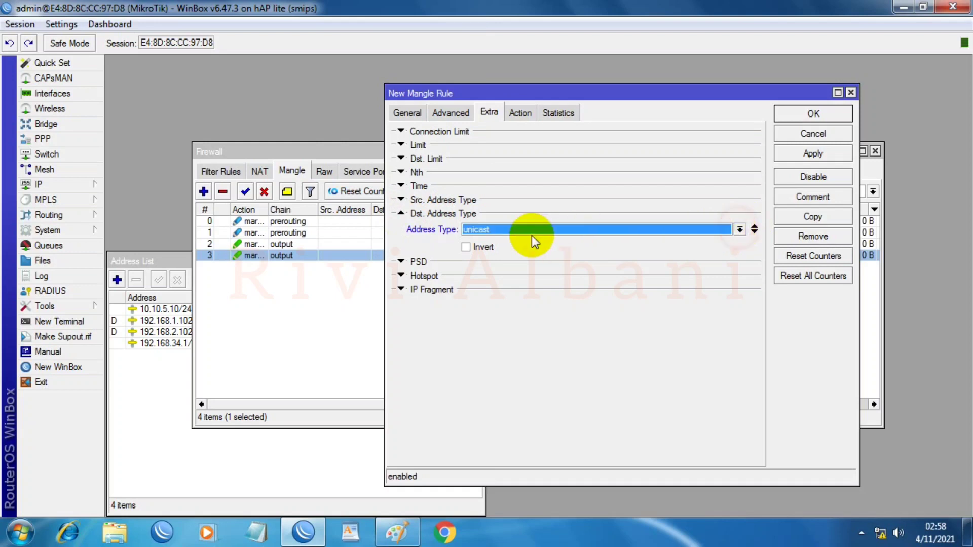
click(740, 229)
click(474, 252)
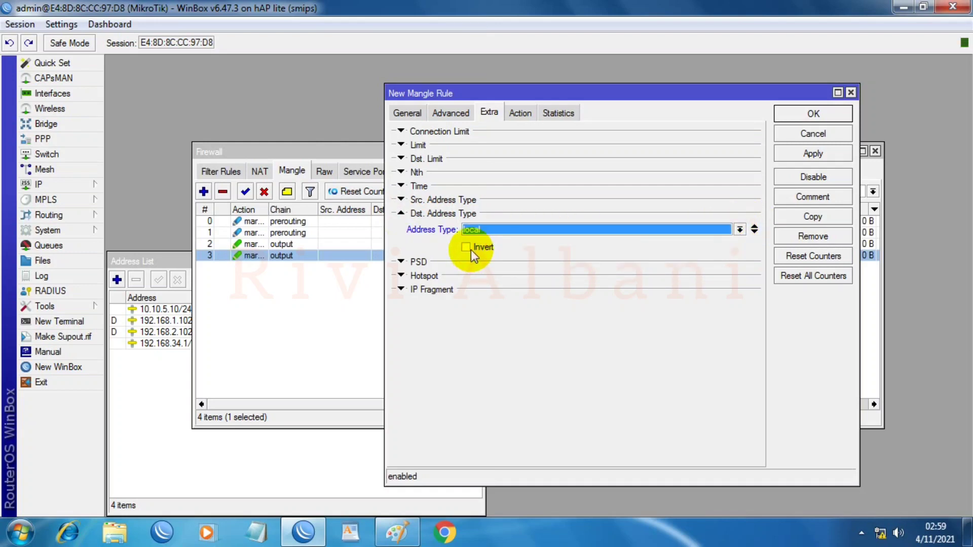
click(468, 248)
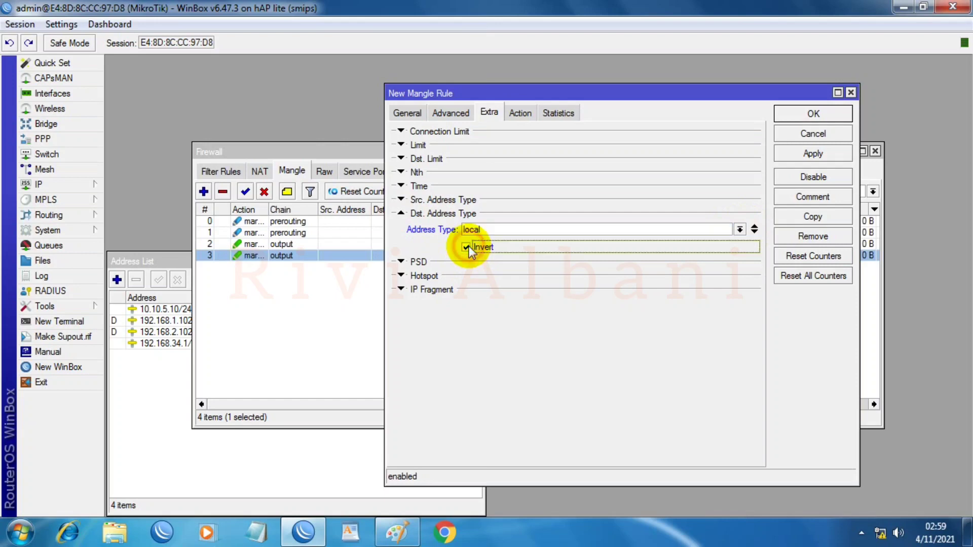
Step: Set the action to mark connection ISP_ALPHA-conn and save the rule
click(530, 114)
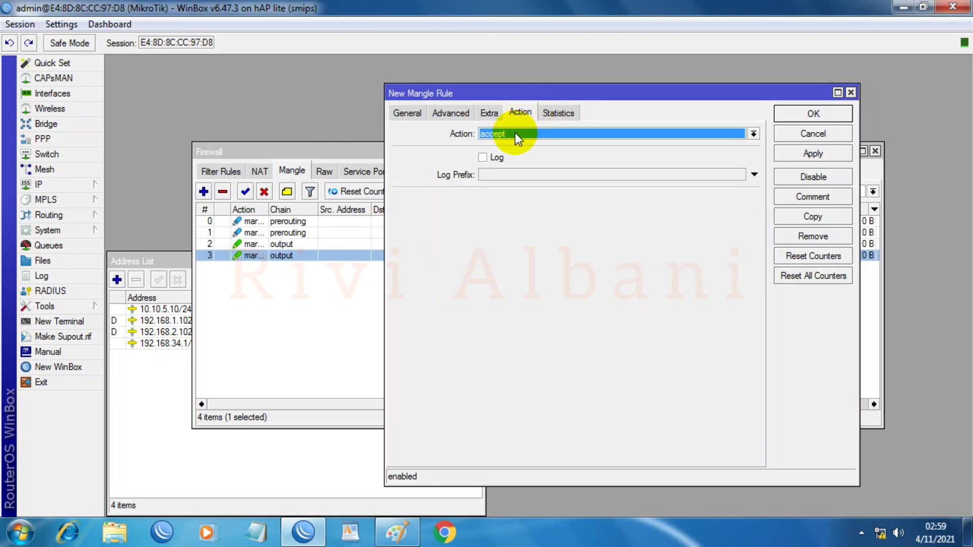
click(515, 133)
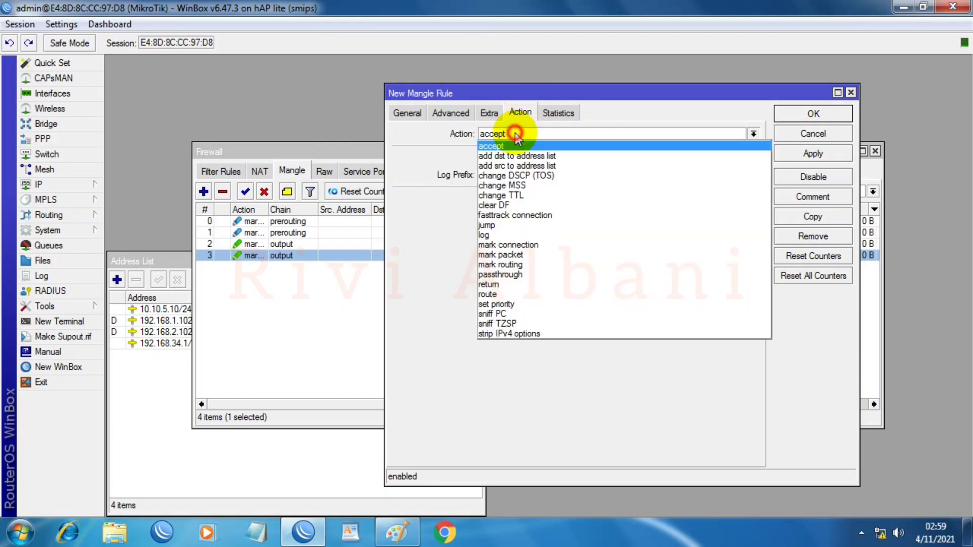
click(506, 245)
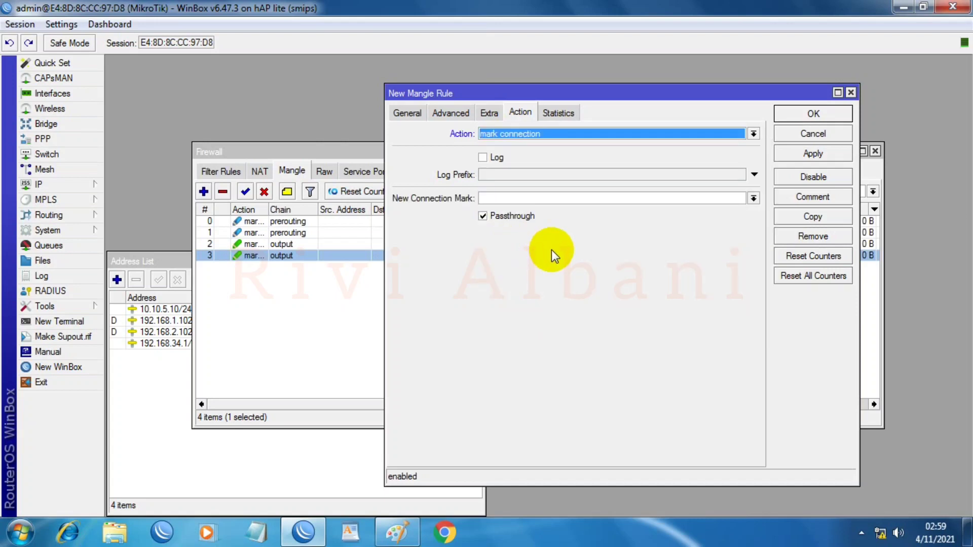
click(754, 199)
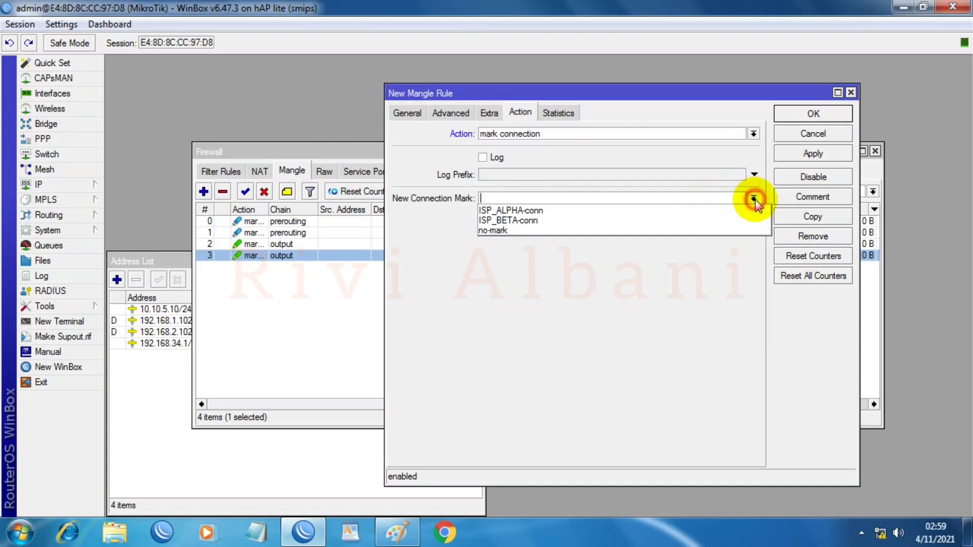
click(508, 211)
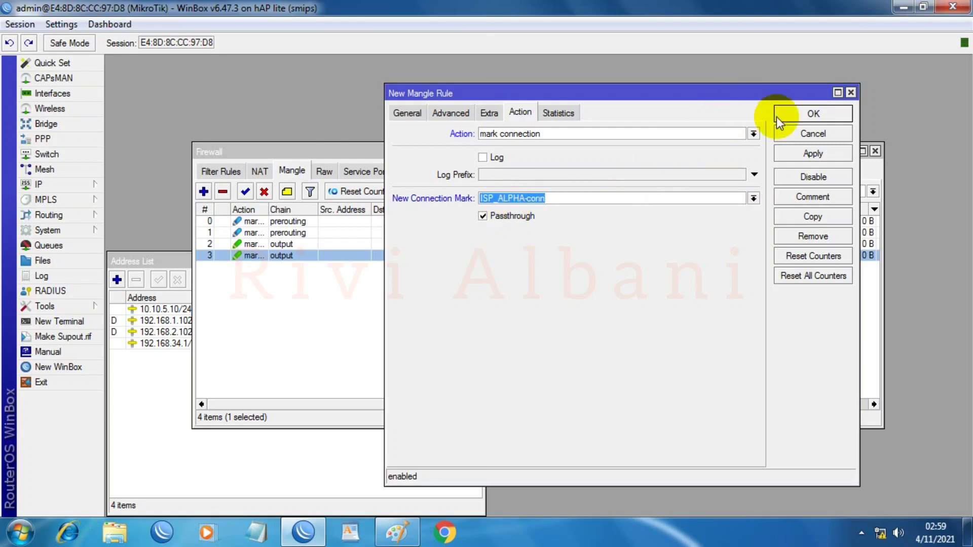
click(806, 154)
click(783, 118)
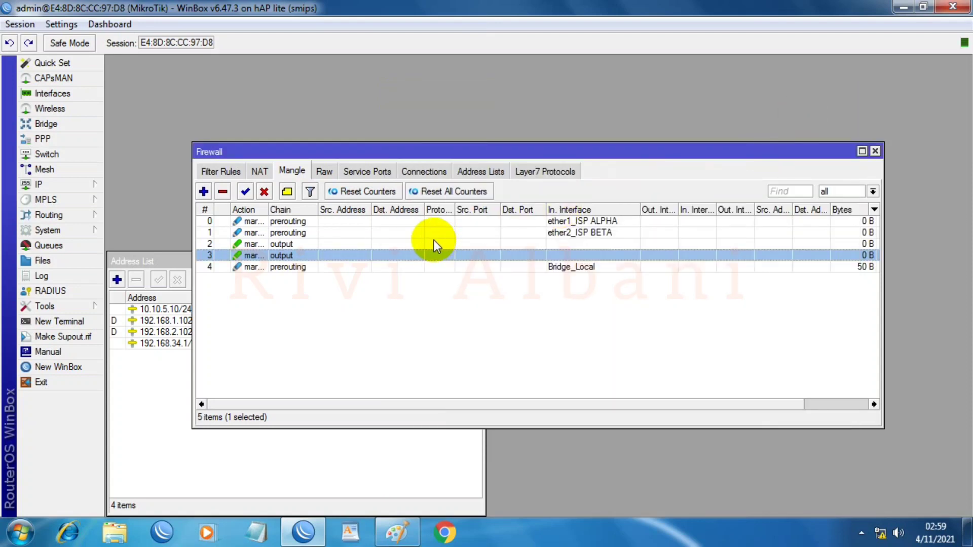
Step: Start another mangle rule matching In. Interface Bridge_Local and Connection Mark no-mark
click(204, 193)
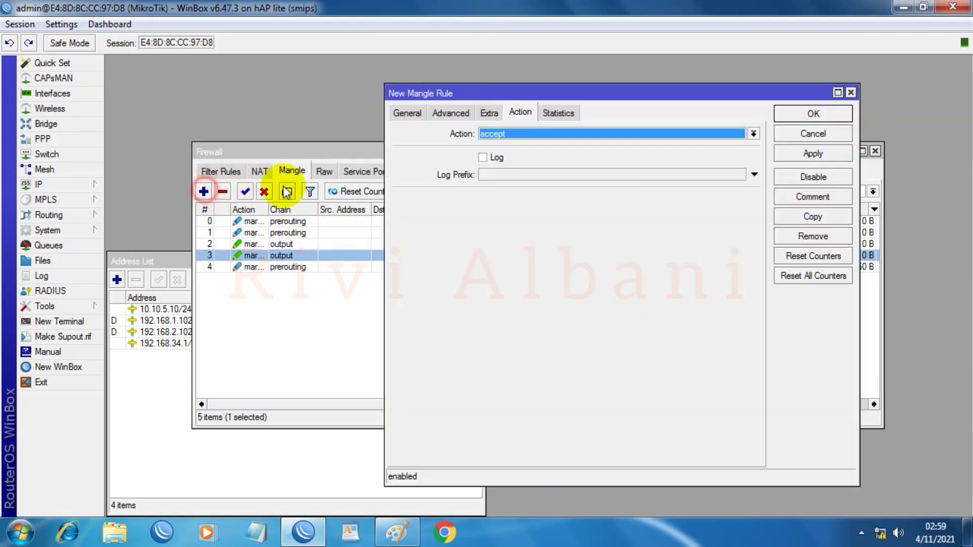
click(408, 113)
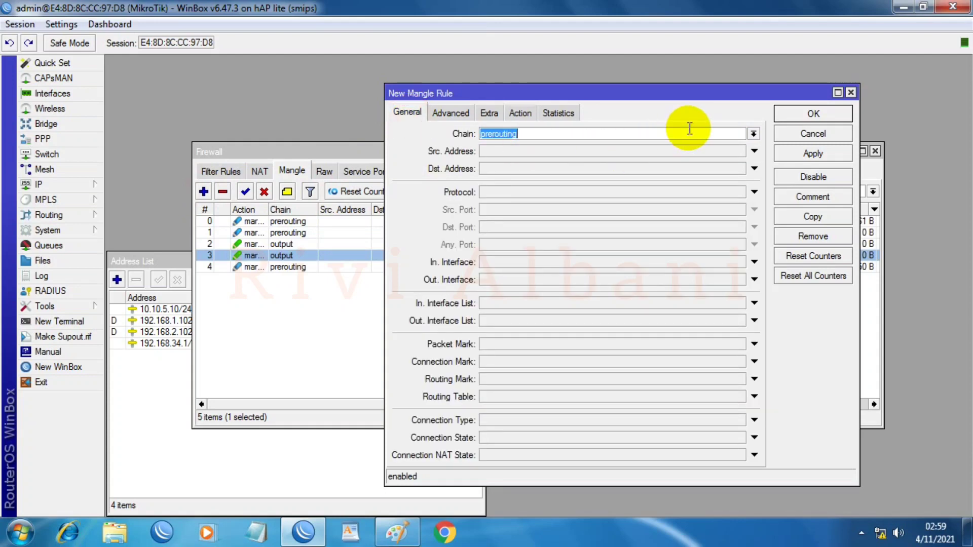
click(591, 261)
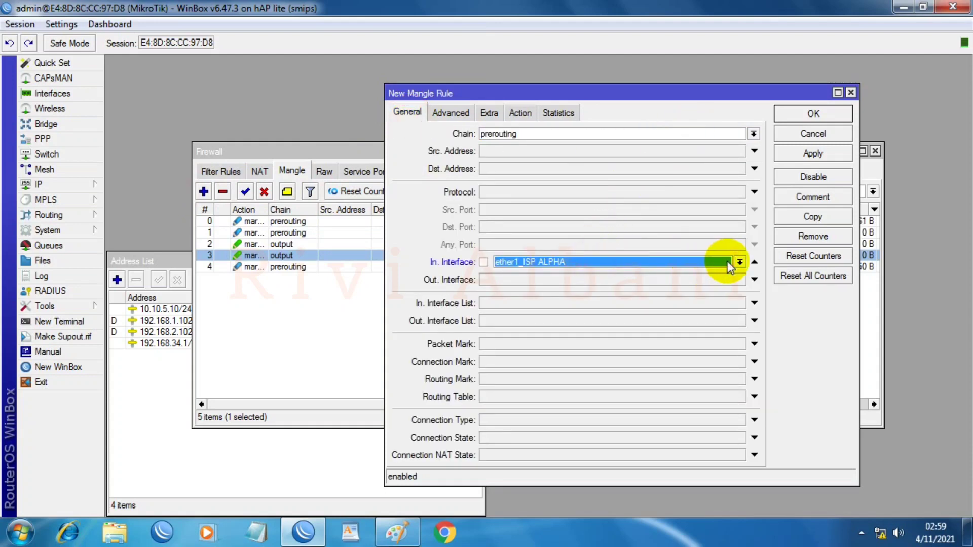
click(738, 262)
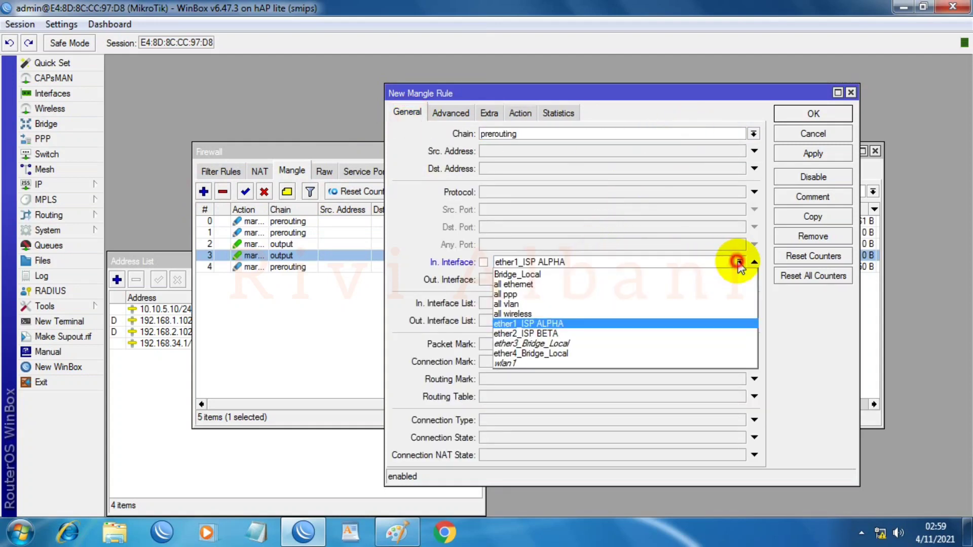
click(529, 276)
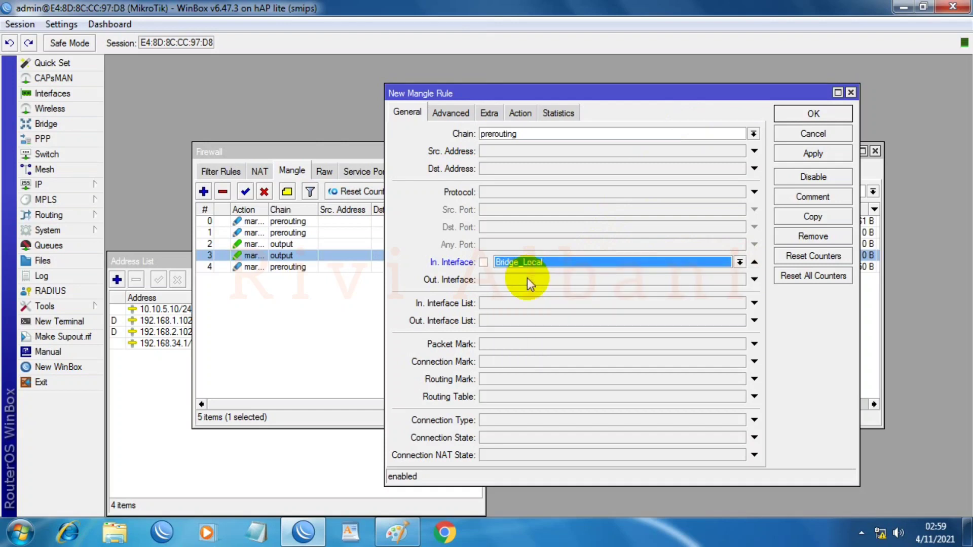
click(517, 361)
click(741, 361)
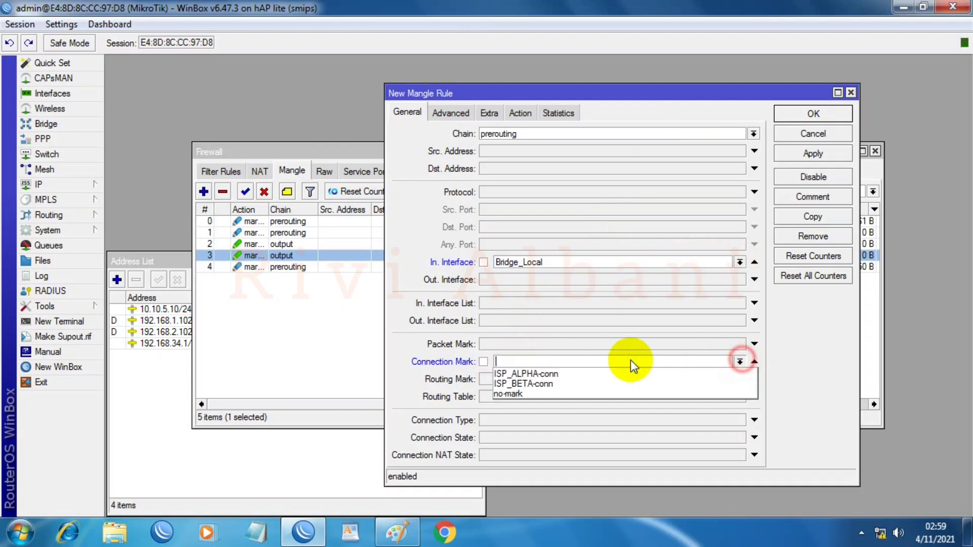
click(507, 394)
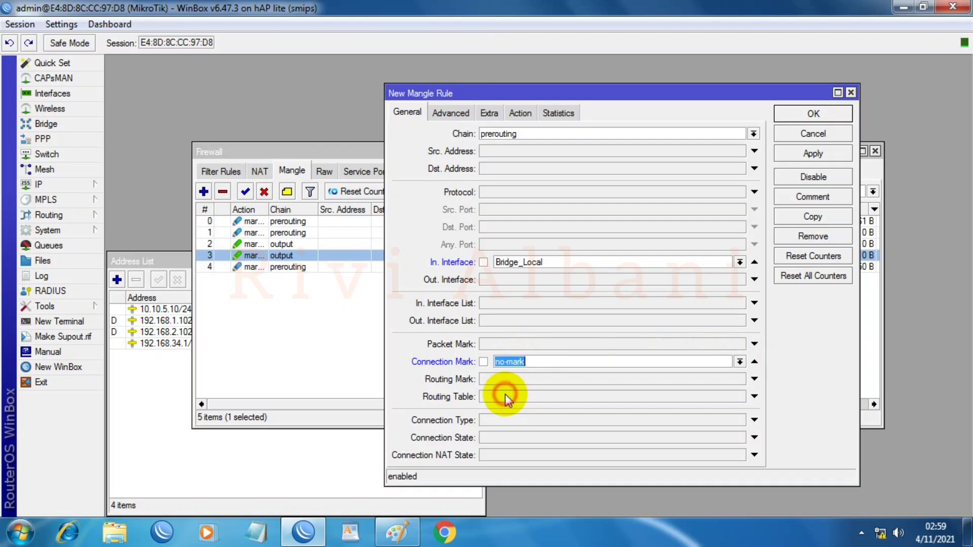
Step: Set the per connection classifier to both addresses and ports, 2/1
click(455, 113)
click(488, 251)
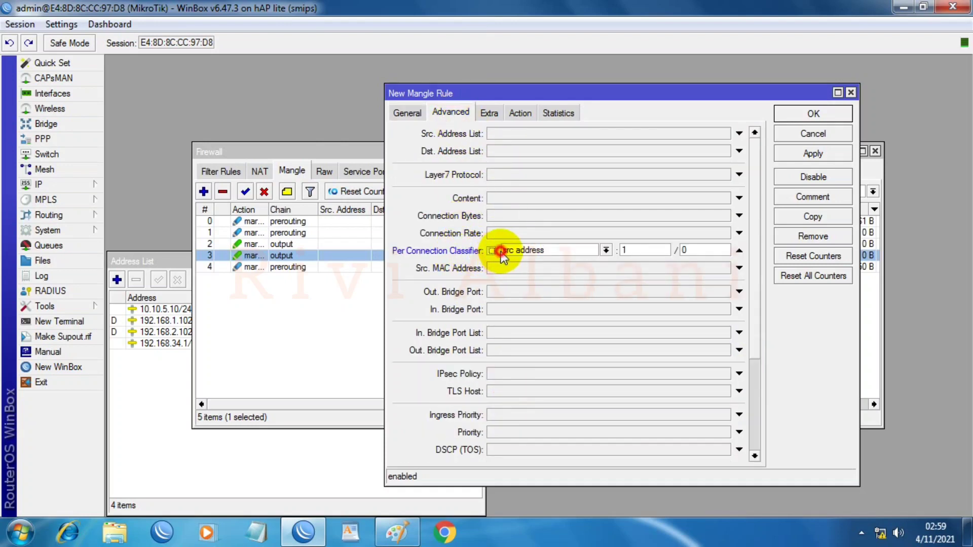
click(607, 251)
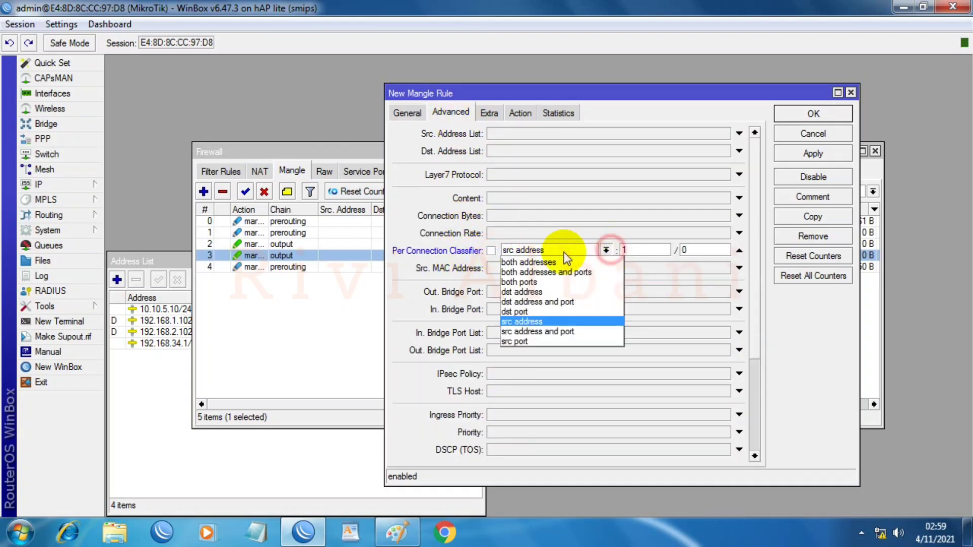
click(543, 270)
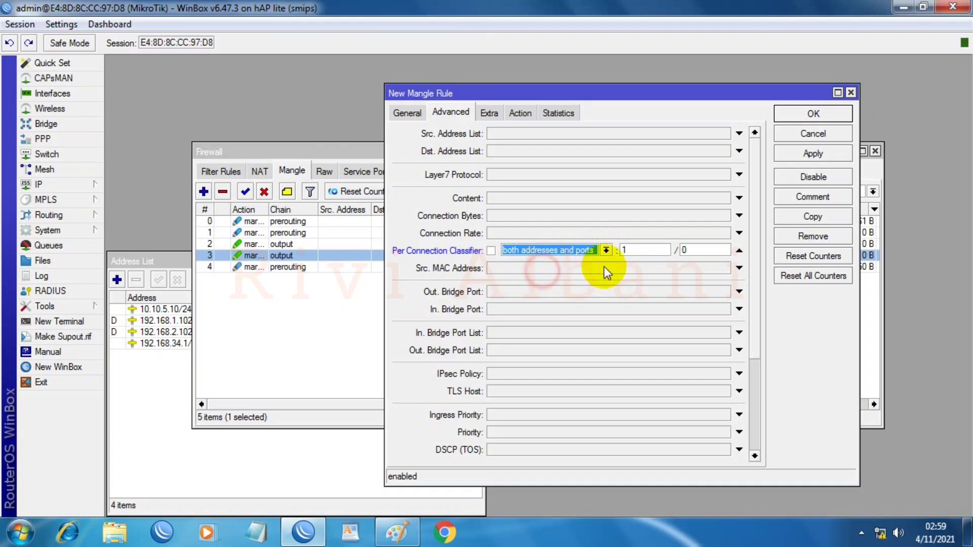
double_click(642, 247)
text(2)
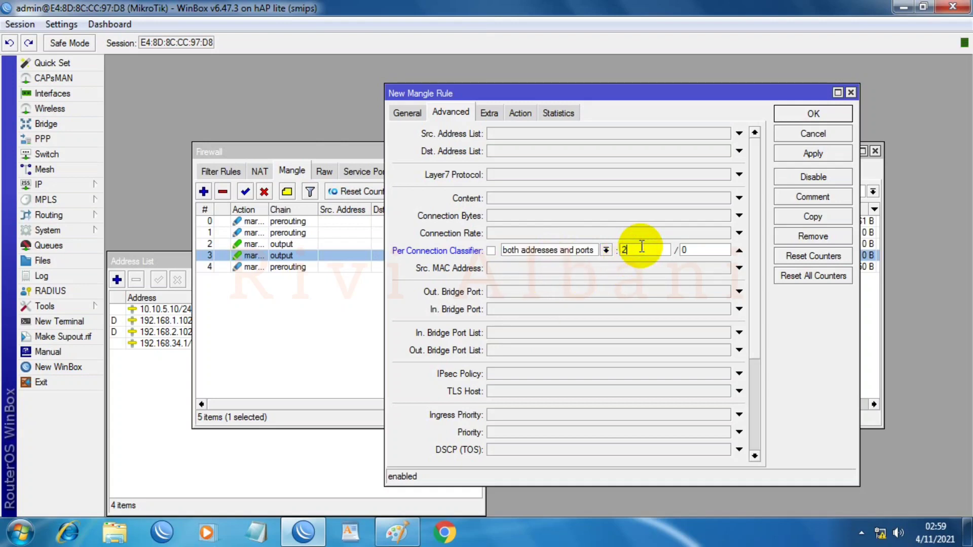
double_click(710, 247)
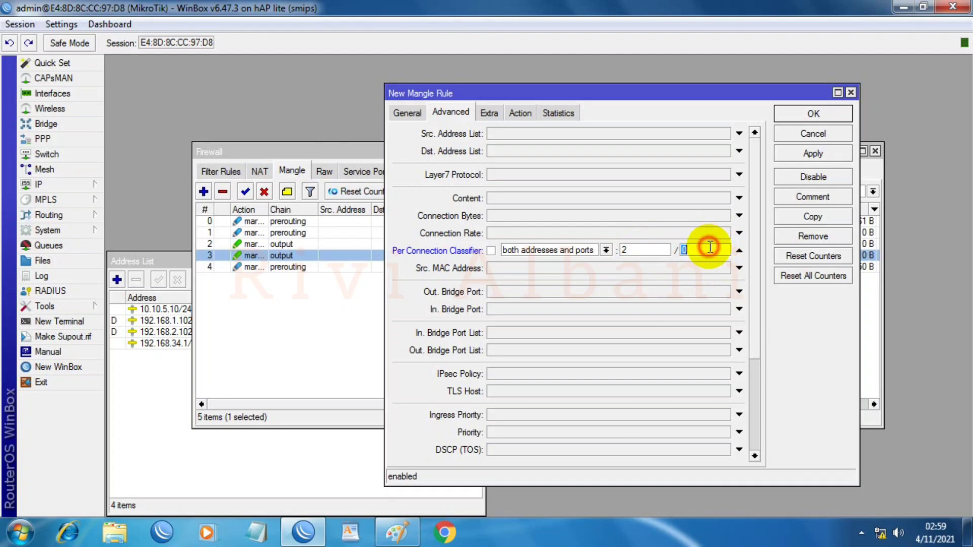
text(1)
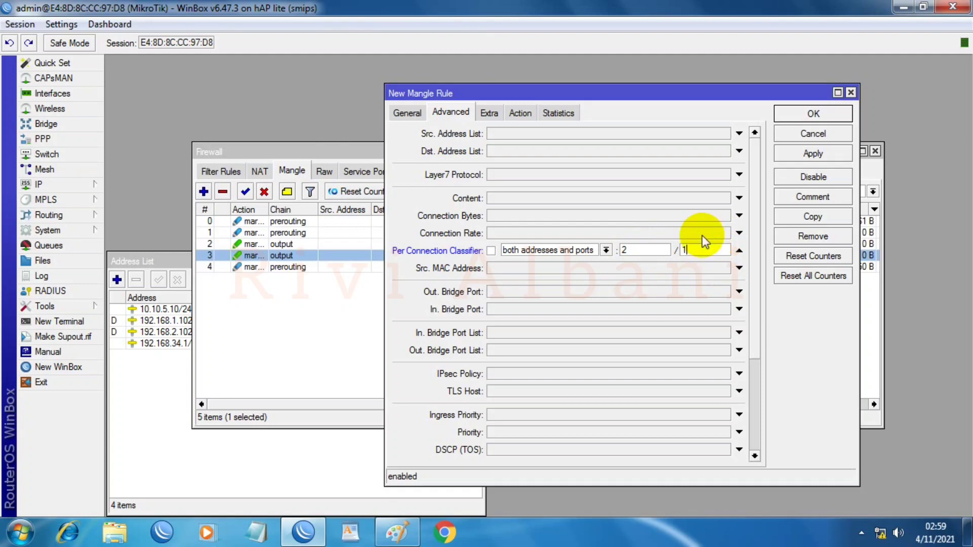
Step: Match Dst. Address Type local with Invert, excluding local destinations
click(494, 110)
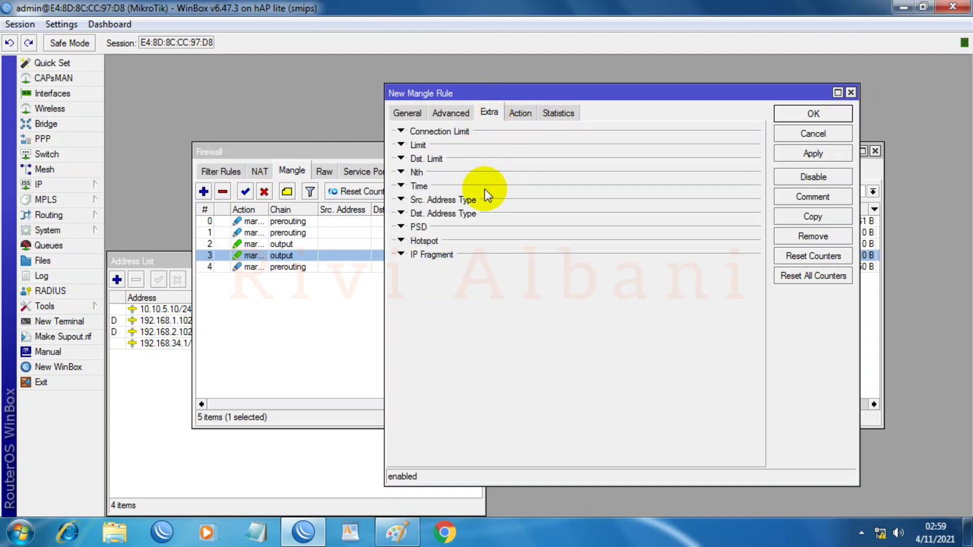
click(401, 214)
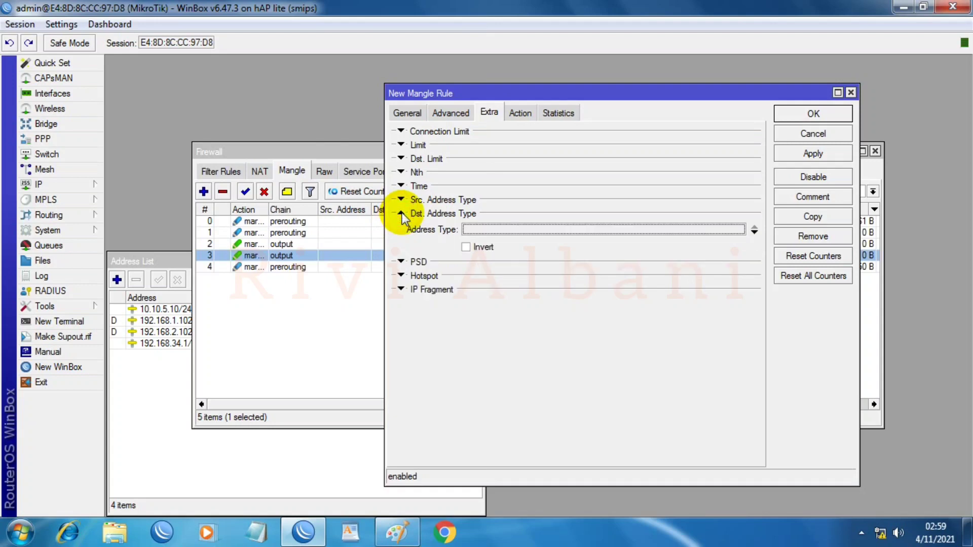
click(737, 231)
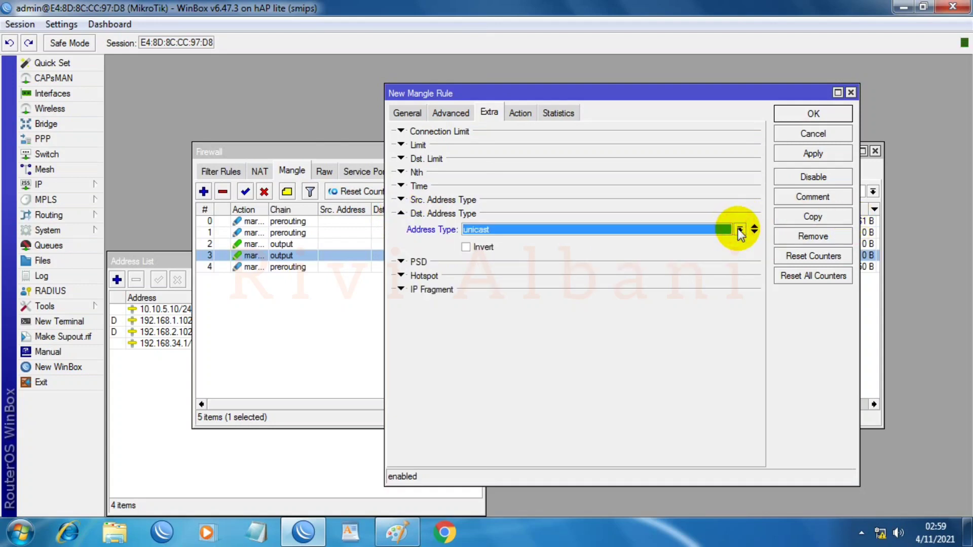
click(740, 229)
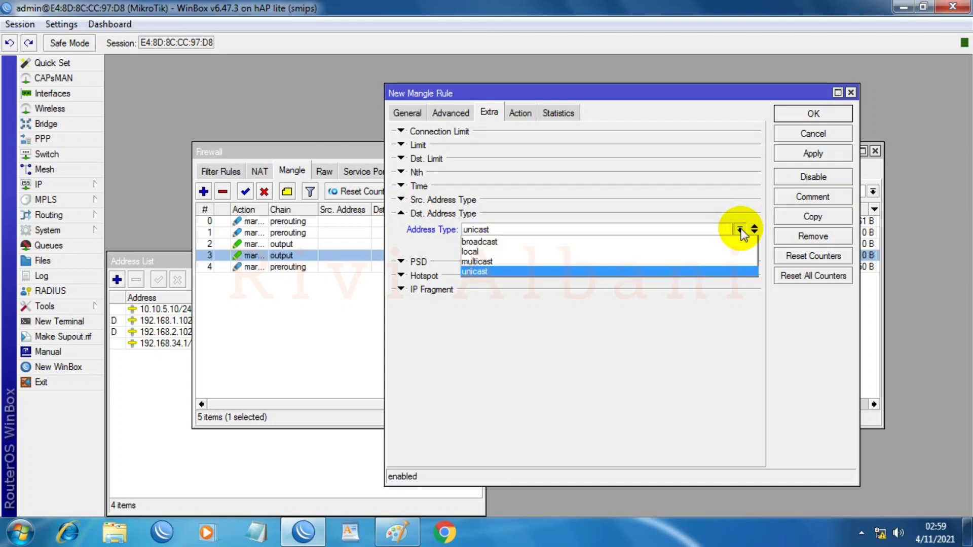
click(475, 251)
click(466, 247)
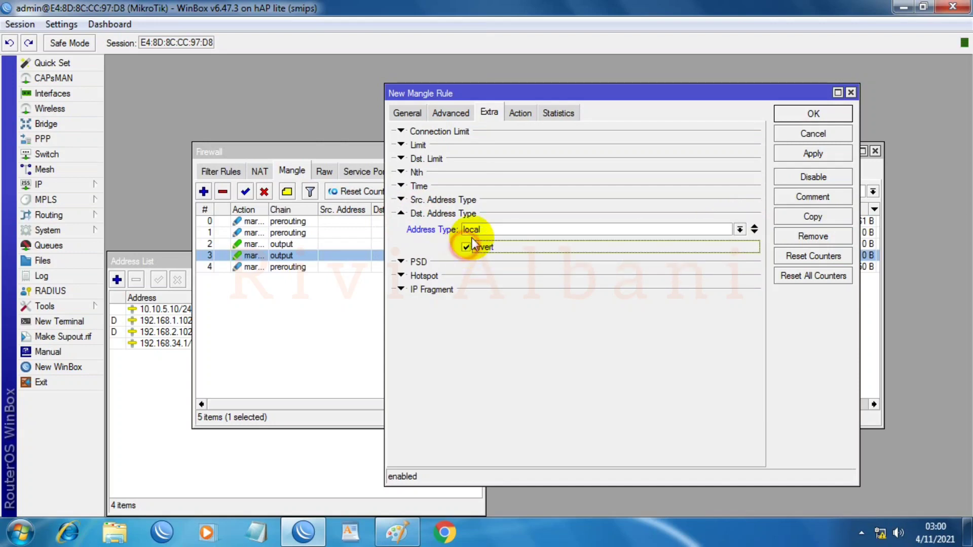
Step: Set the action to mark connection ISP_BETA-conn, then apply and close the rule
click(522, 113)
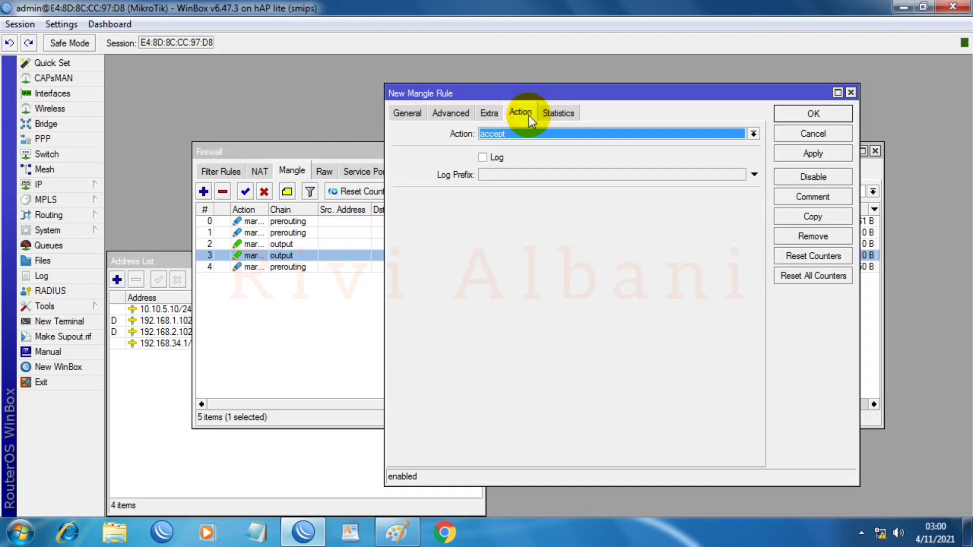
click(499, 134)
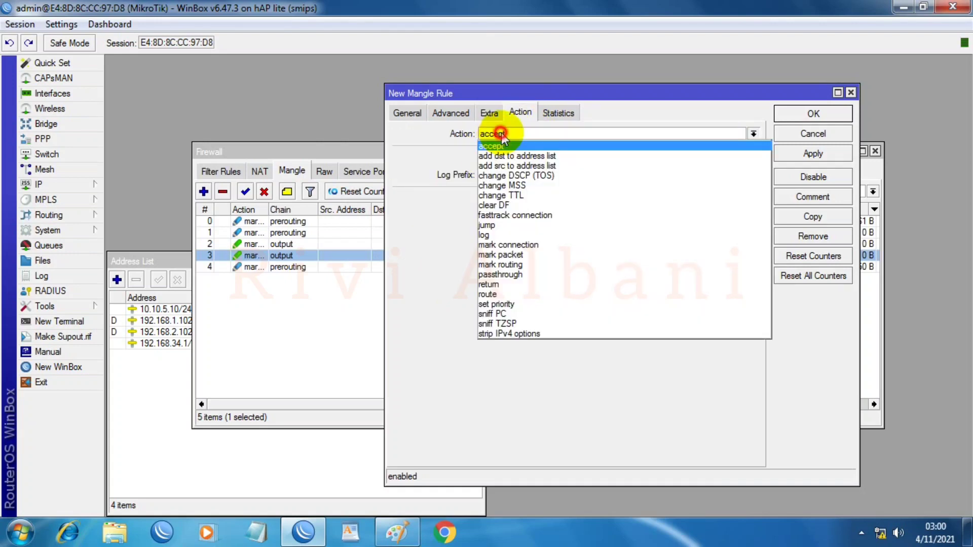
click(503, 246)
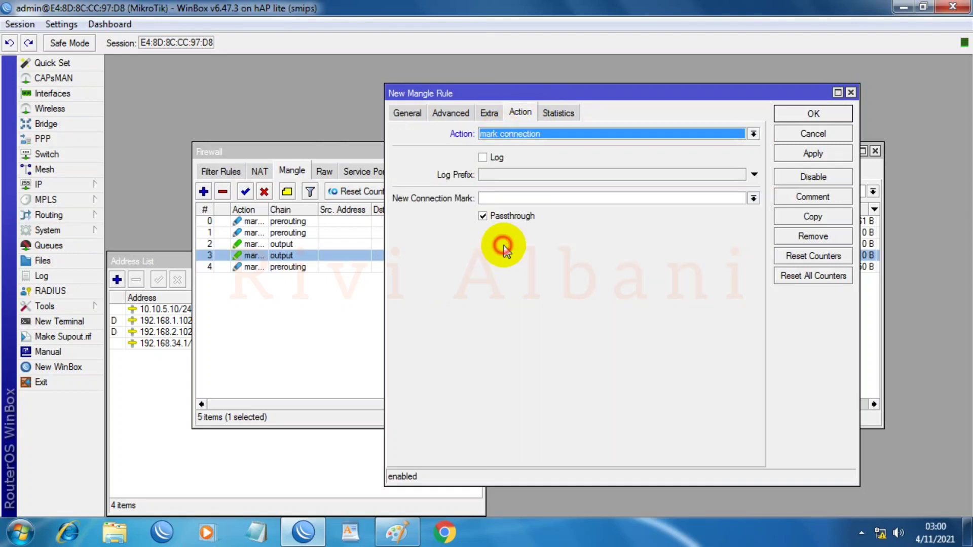
click(526, 197)
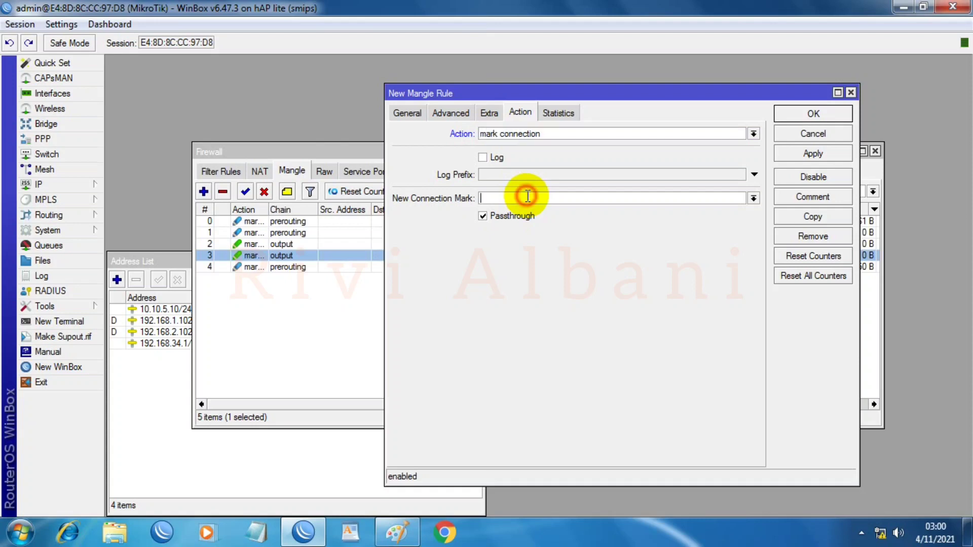
click(754, 198)
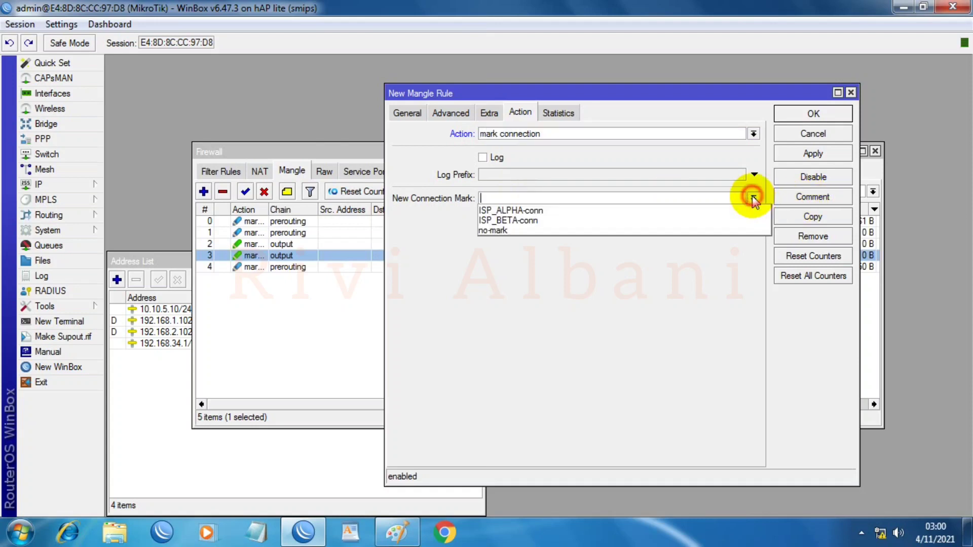
click(513, 221)
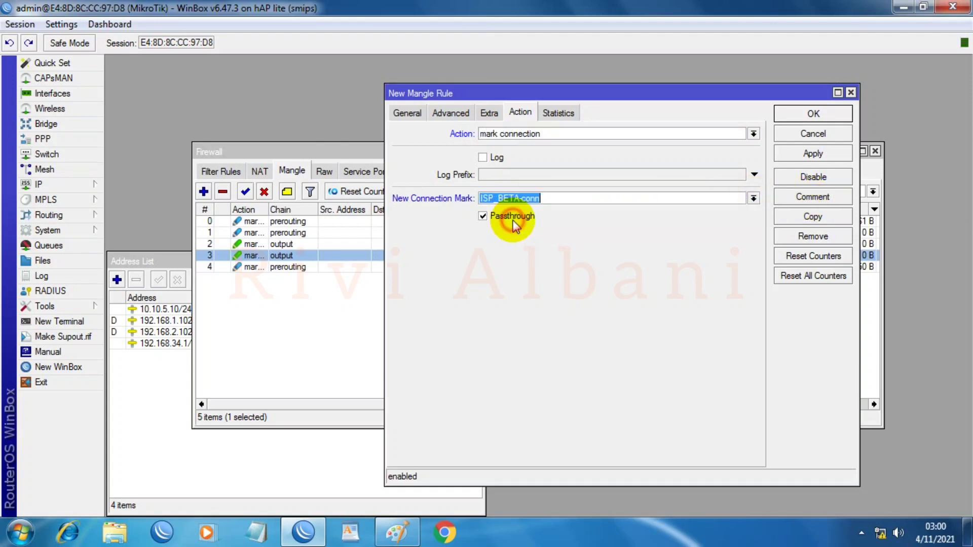
click(813, 154)
click(813, 114)
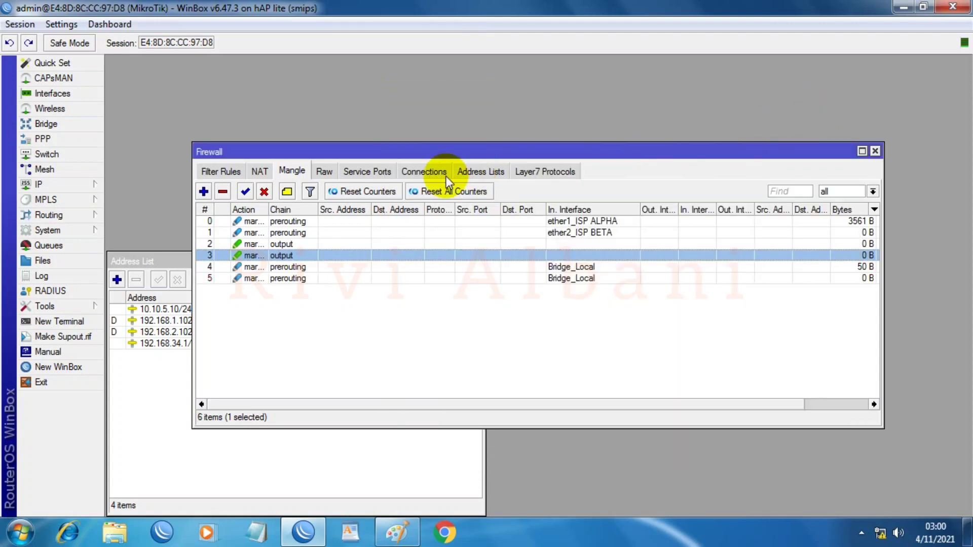
Step: Start a new mangle rule matching Bridge_Local incoming traffic with connection mark ISP_ALPHA-conn
click(204, 192)
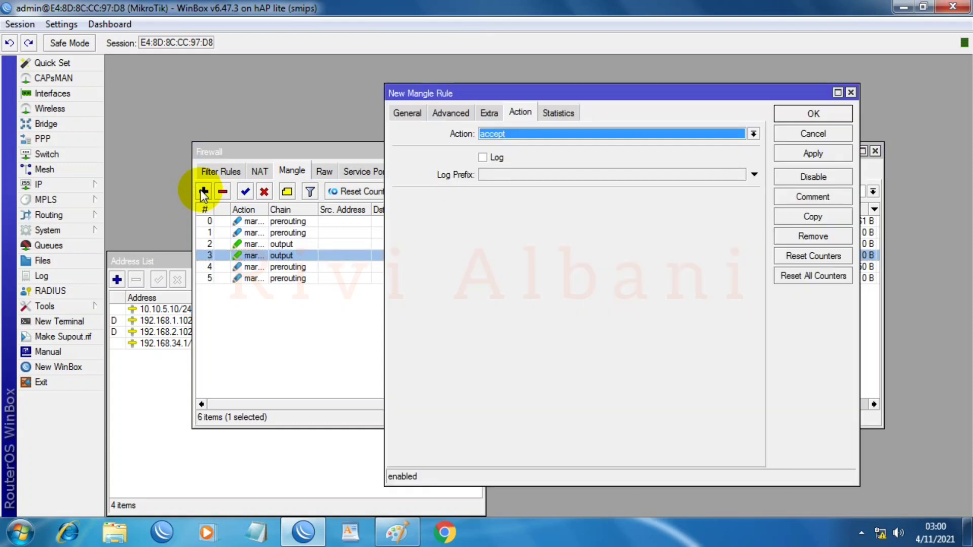
click(406, 114)
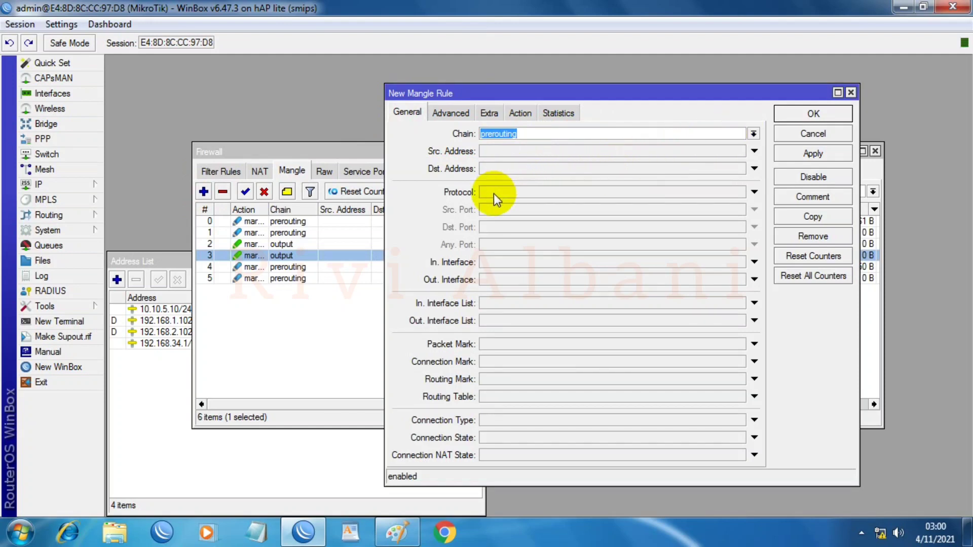
click(497, 261)
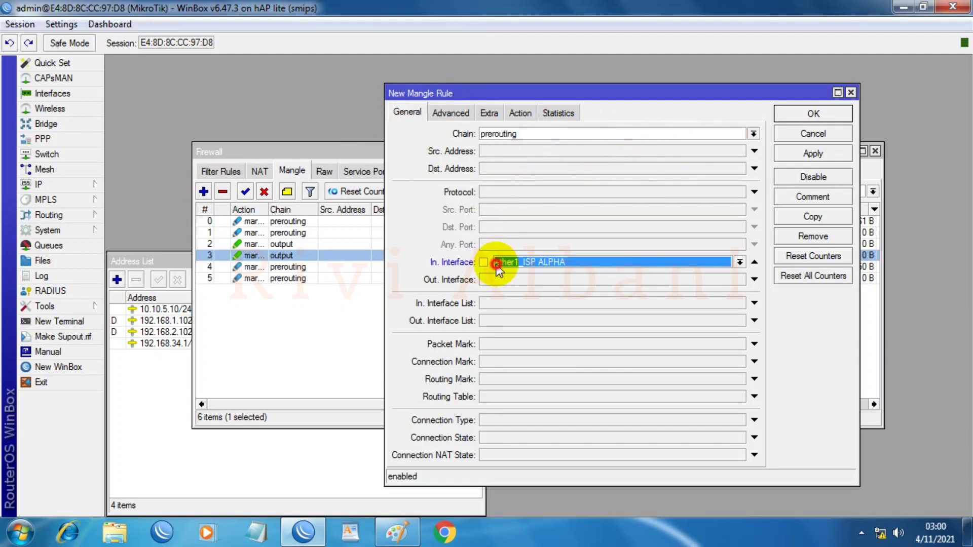
click(730, 261)
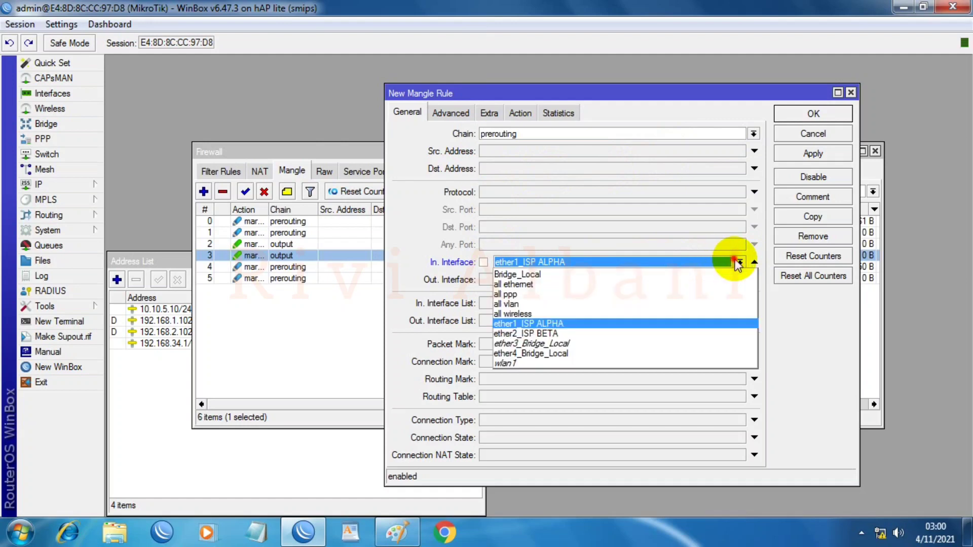
click(525, 276)
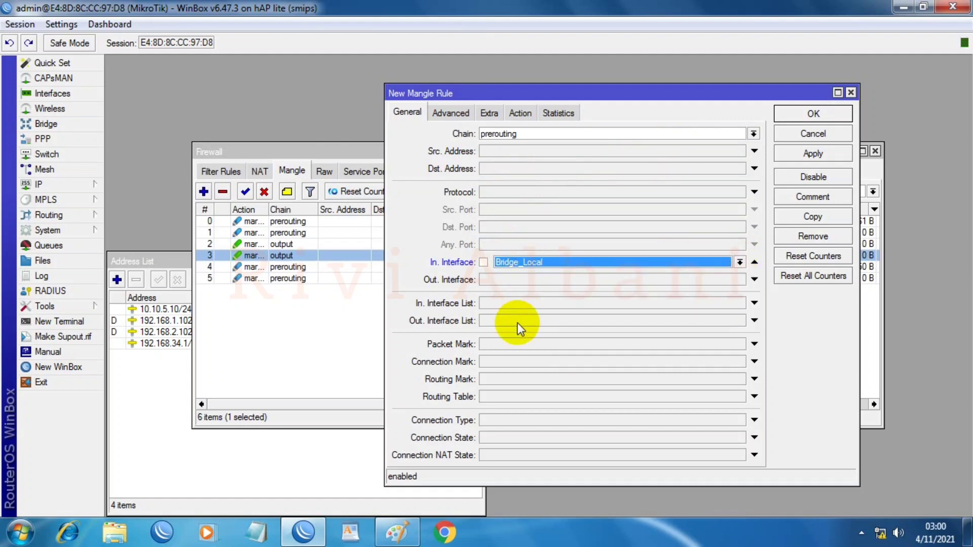
click(515, 361)
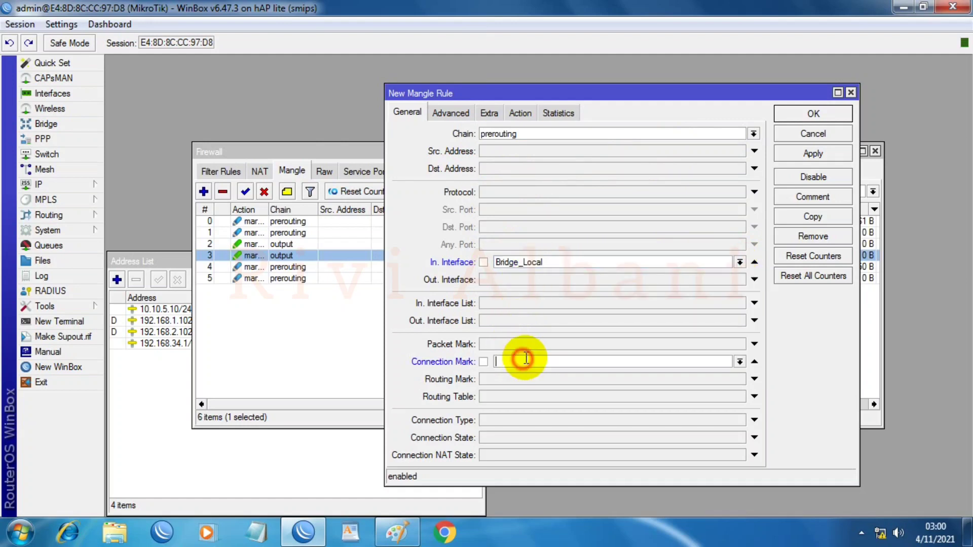
click(740, 364)
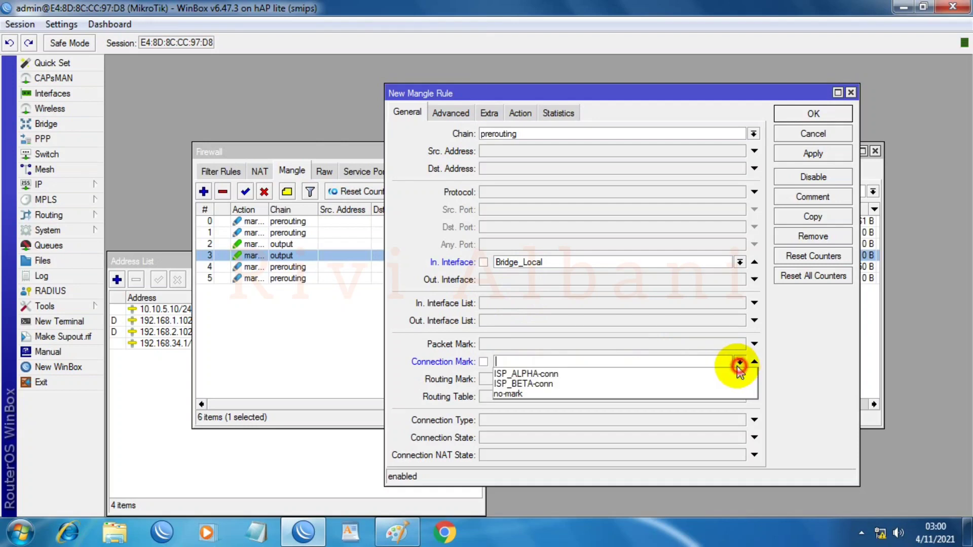
click(521, 373)
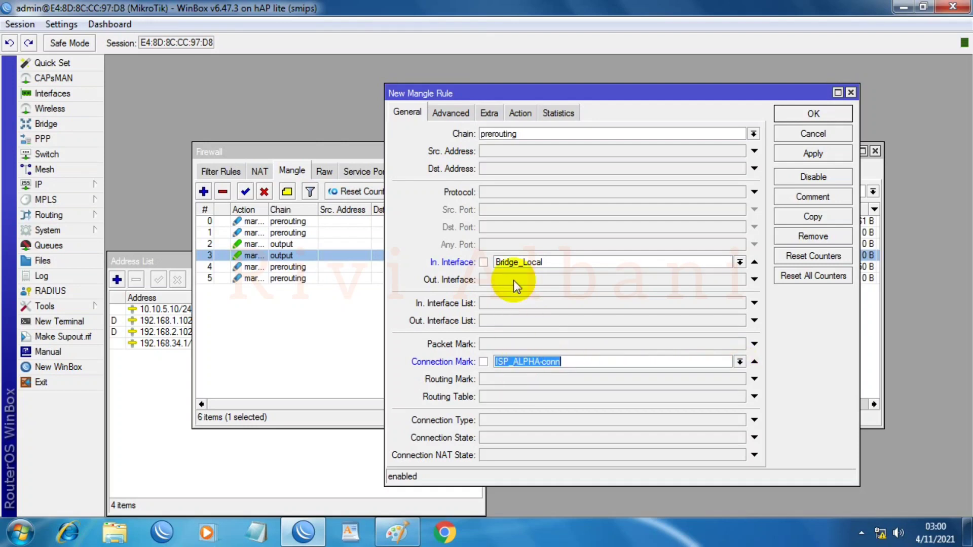
Step: Set the action to mark routing with routing mark to_ISP-ALPHA and save
click(524, 112)
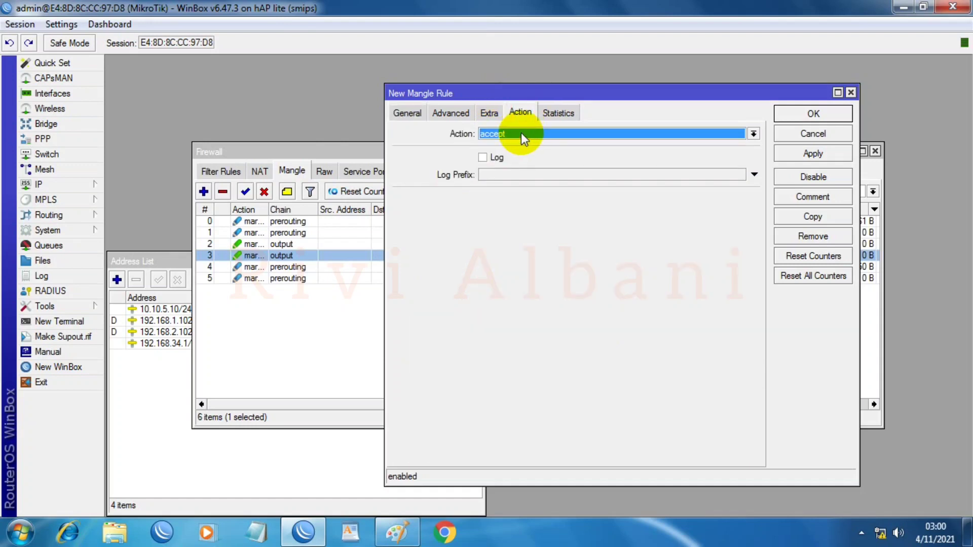
click(521, 135)
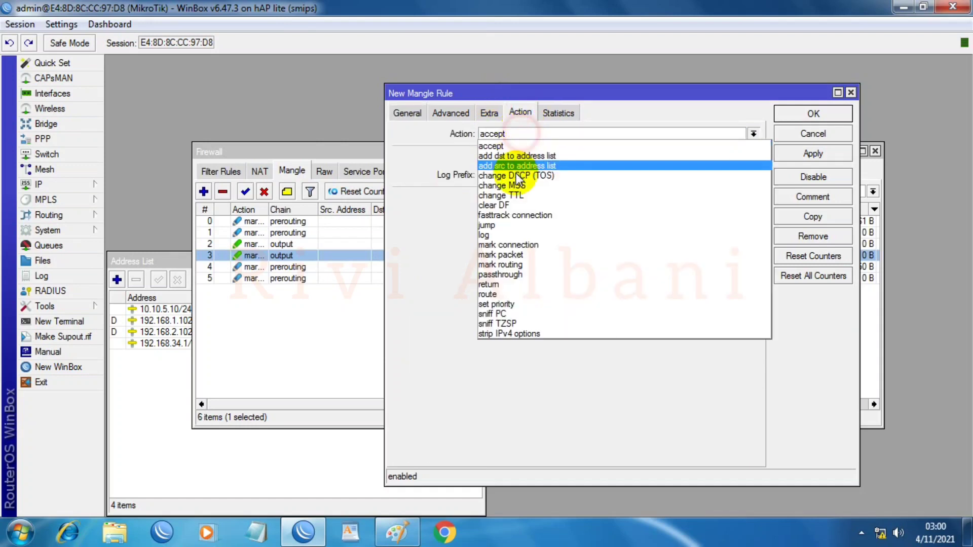
click(511, 264)
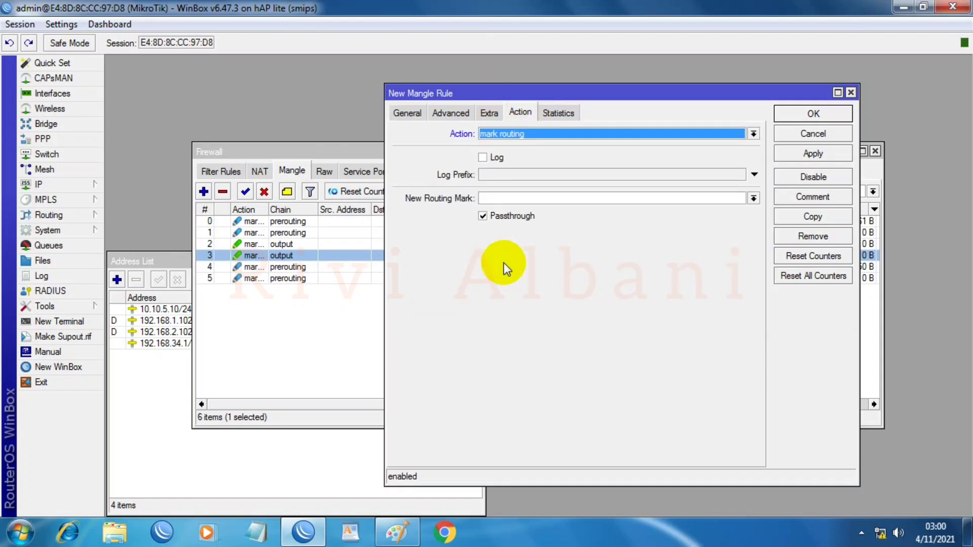
click(756, 200)
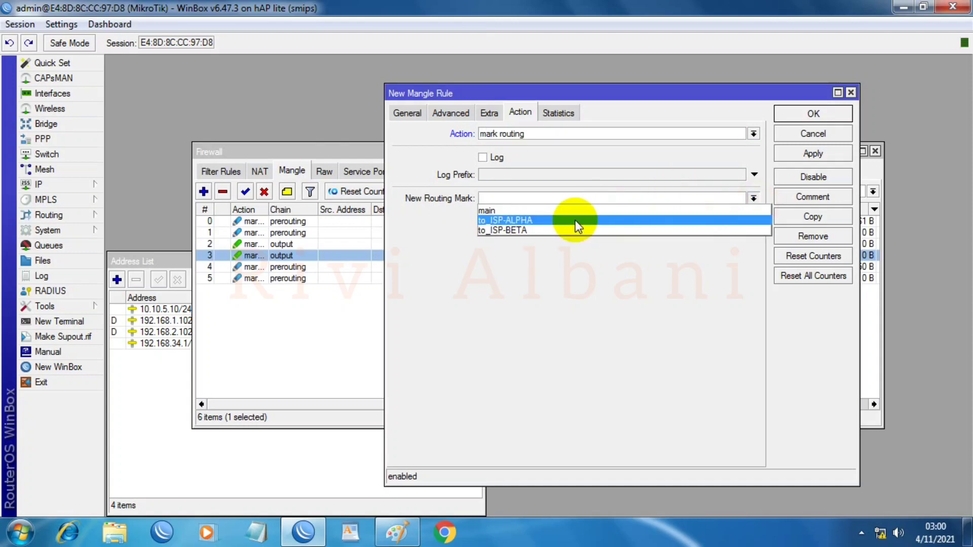
click(515, 220)
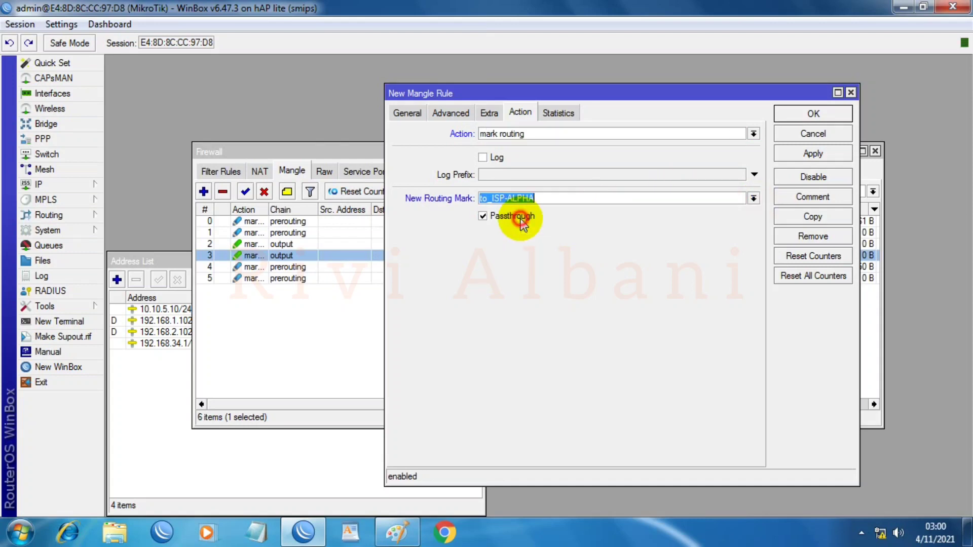
click(811, 114)
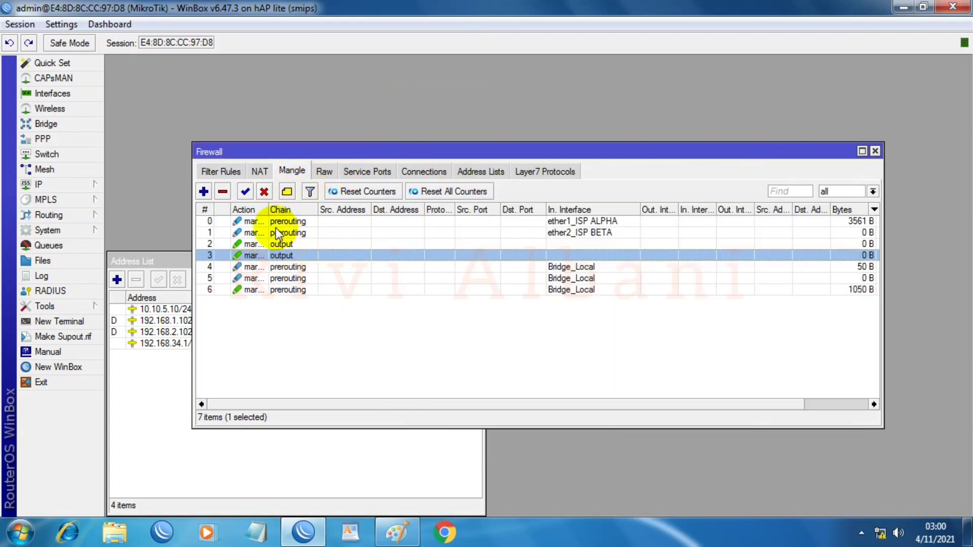
Step: Start a new mangle rule matching Bridge_Local incoming traffic with connection mark ISP_BETA-conn
click(204, 191)
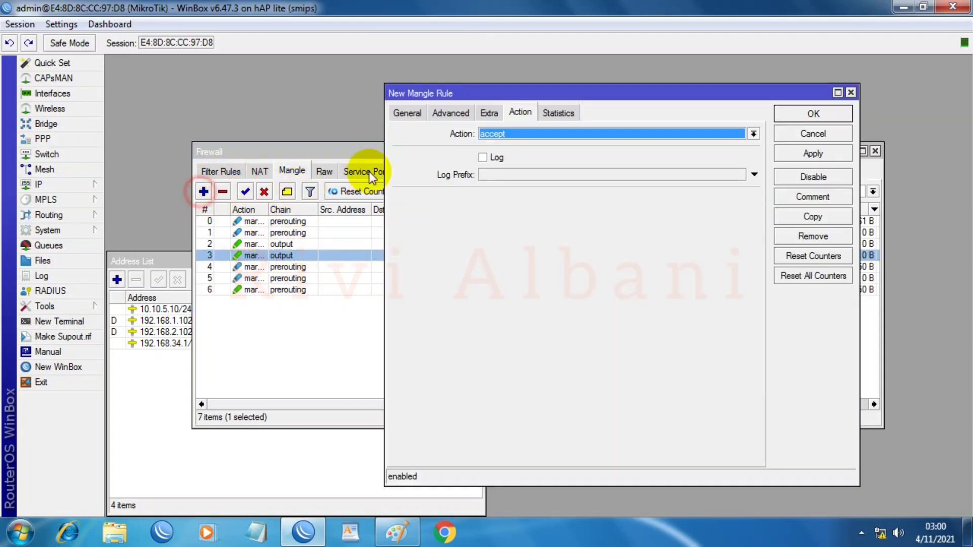
click(409, 114)
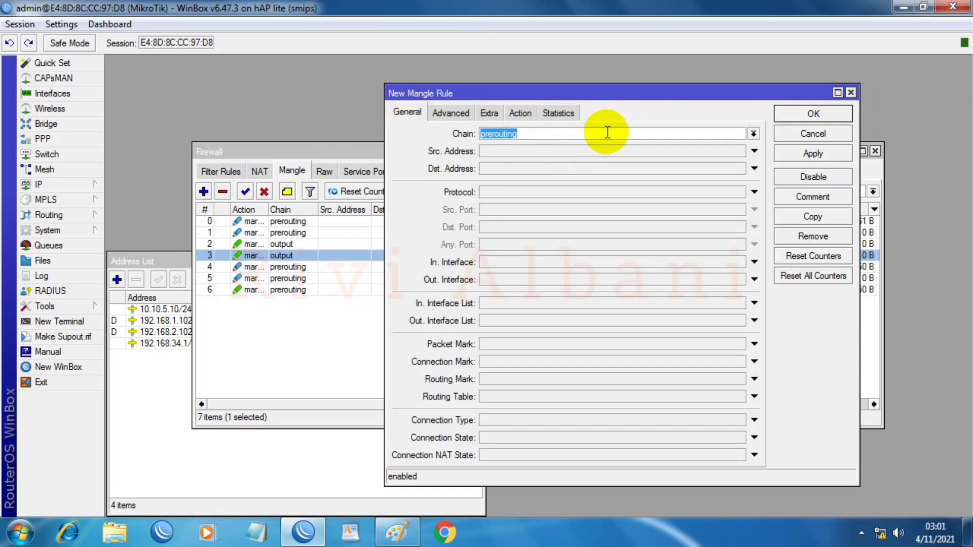
click(539, 261)
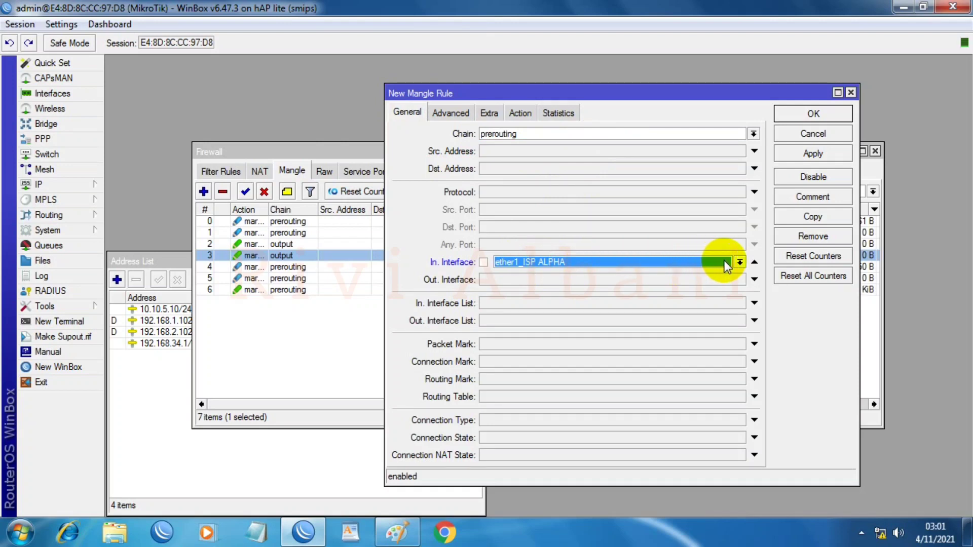
click(740, 262)
click(543, 275)
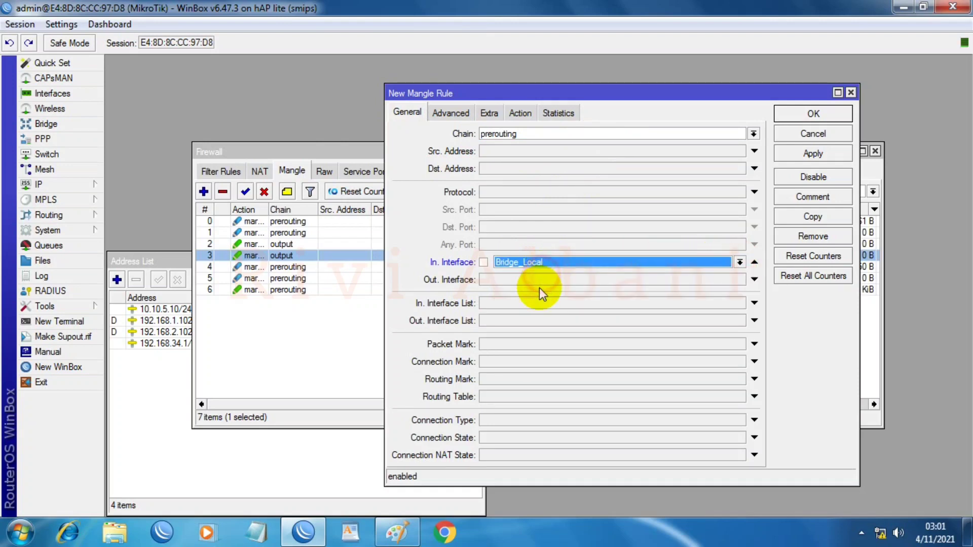
click(521, 361)
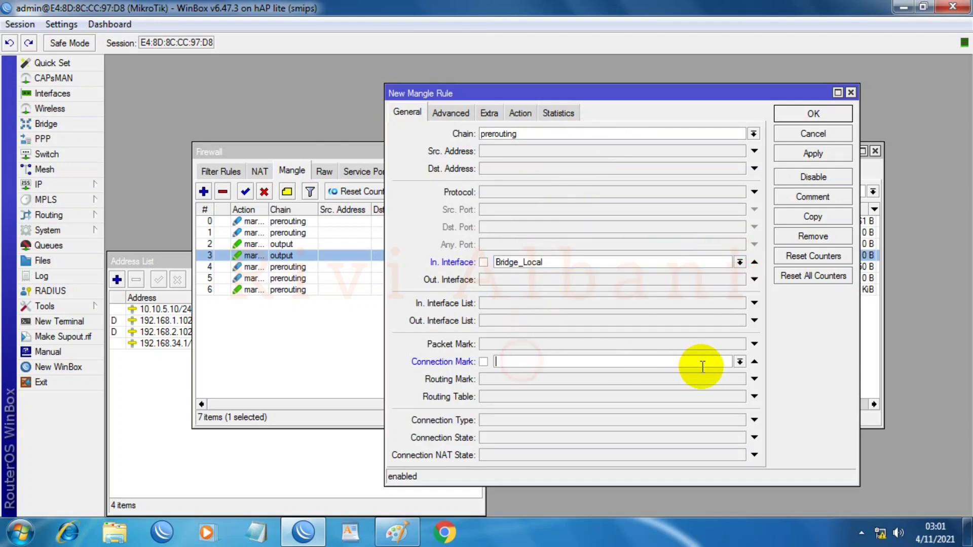
click(741, 361)
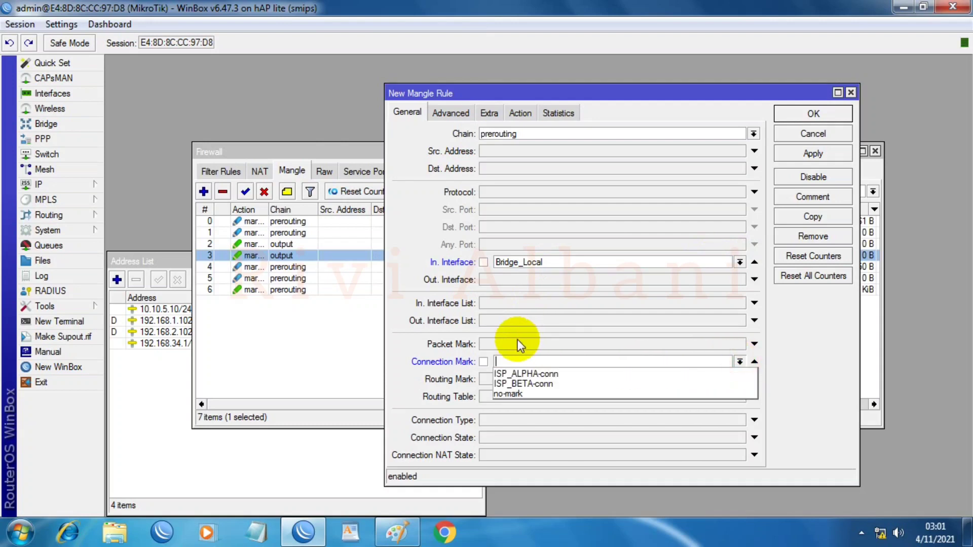
click(522, 381)
Step: Set the action to mark routing with routing mark to_ISP-BETA, then apply and close
click(520, 112)
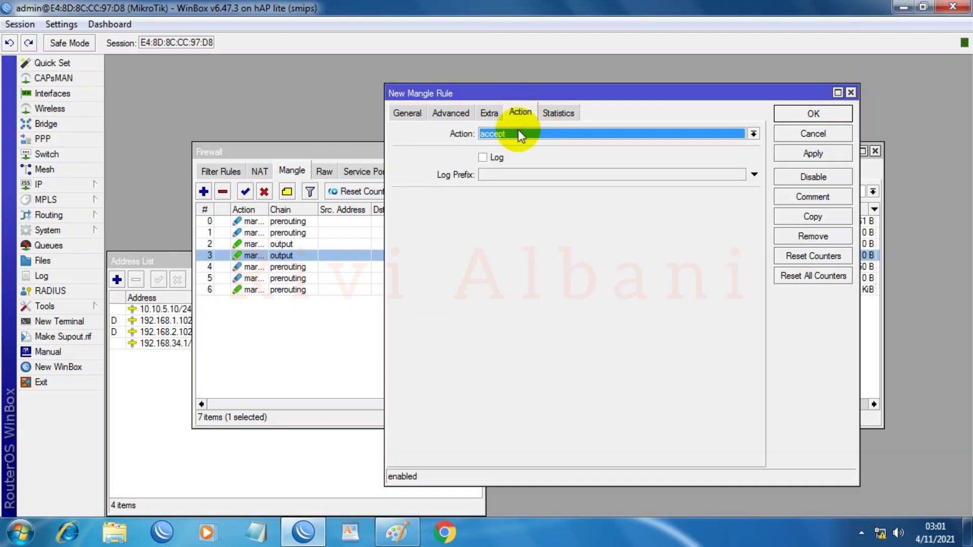
click(518, 132)
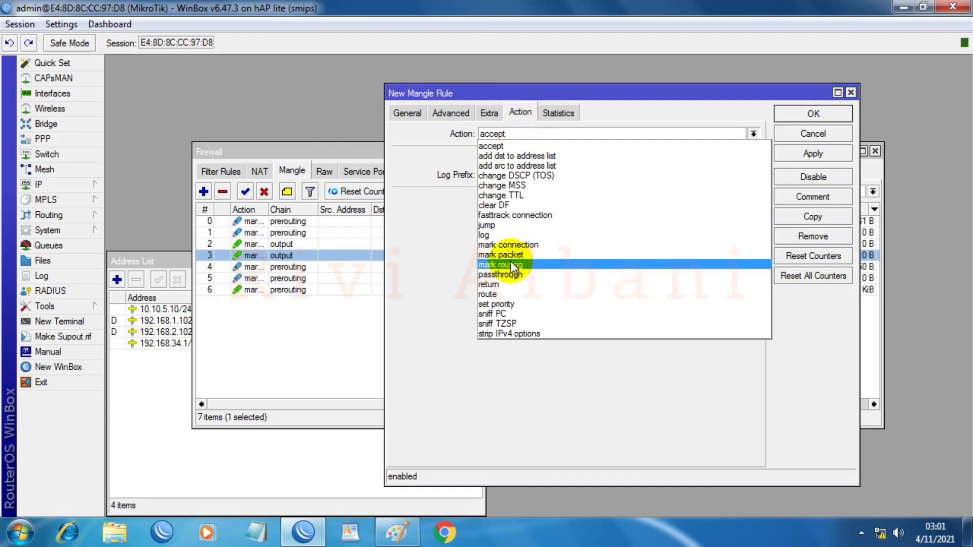
click(511, 263)
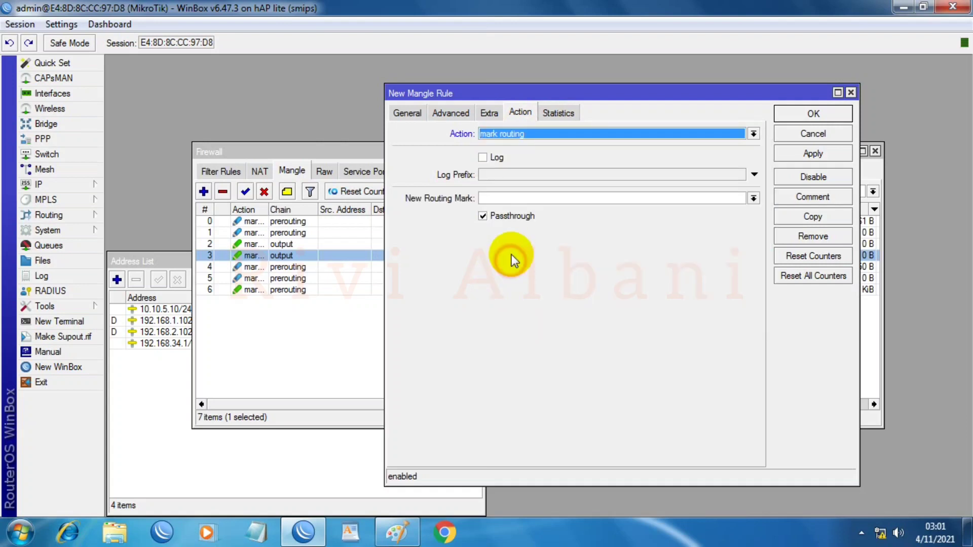
click(754, 199)
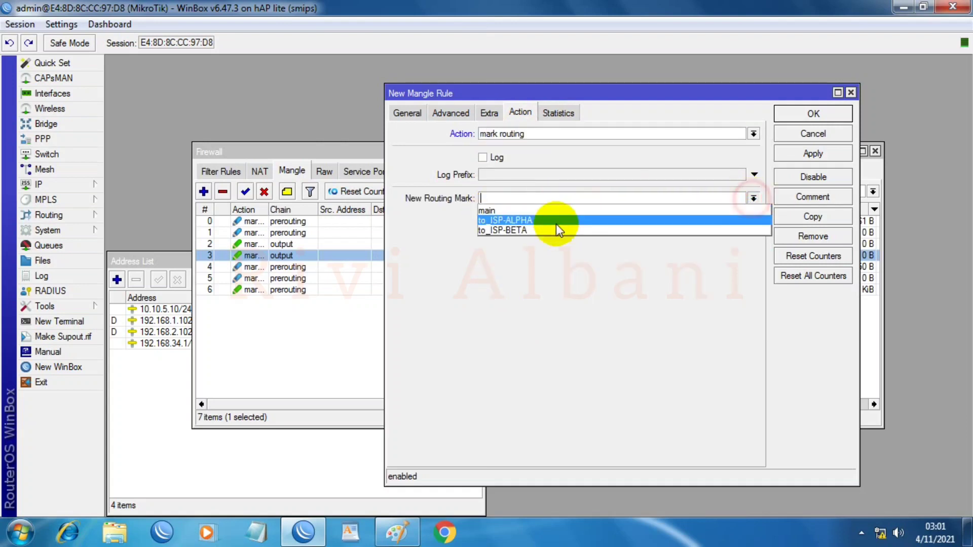
click(501, 231)
click(811, 154)
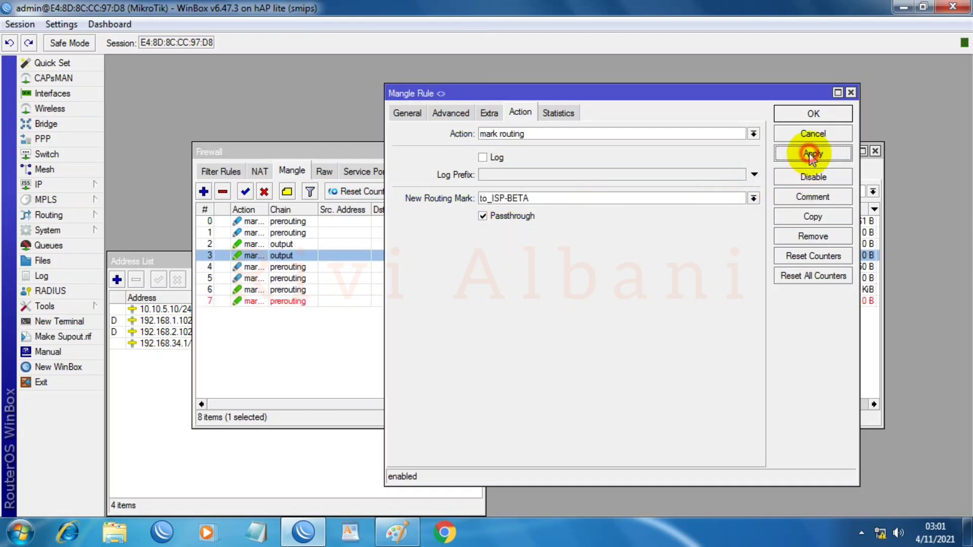
click(814, 115)
drag(607, 148, 629, 88)
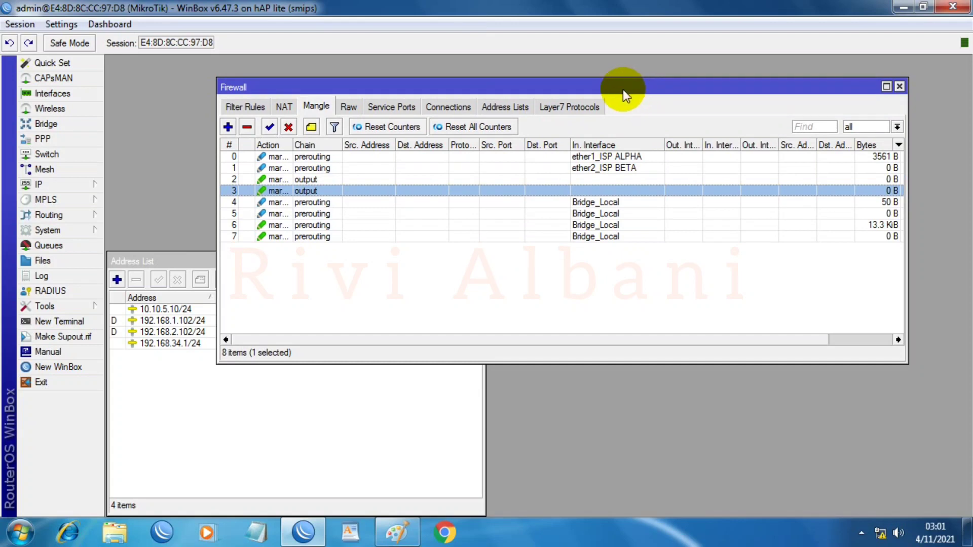
Step: Widen the Firewall window to show Packets and open the IP Route List
drag(907, 258, 967, 251)
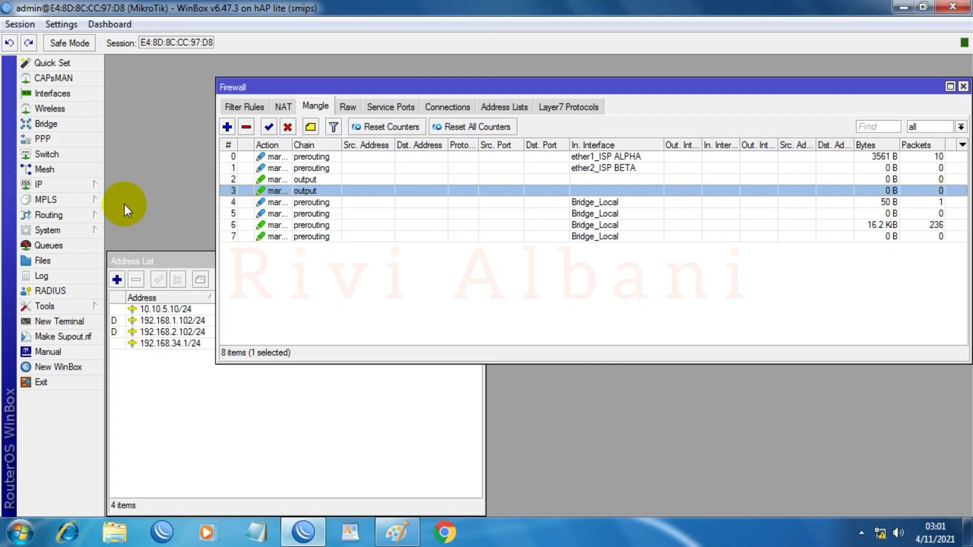
click(72, 185)
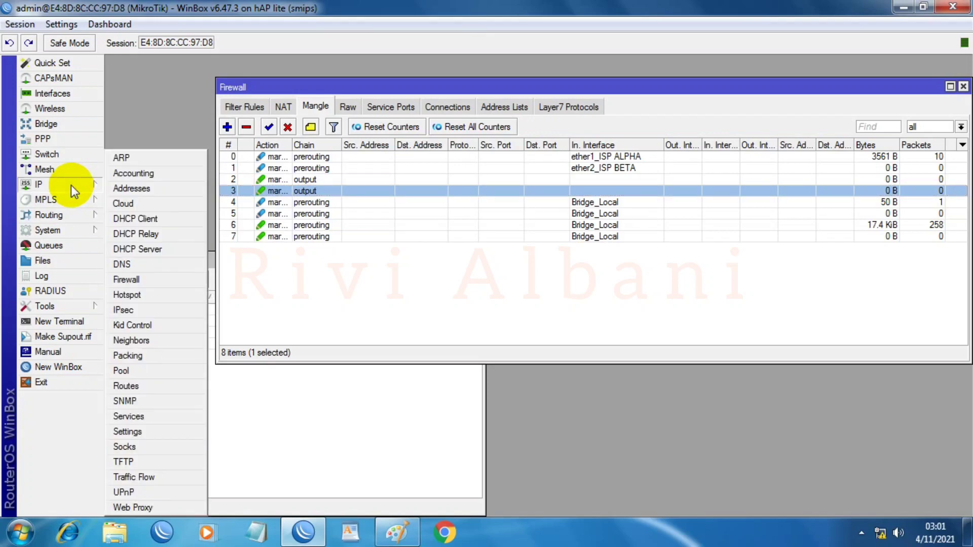
click(133, 385)
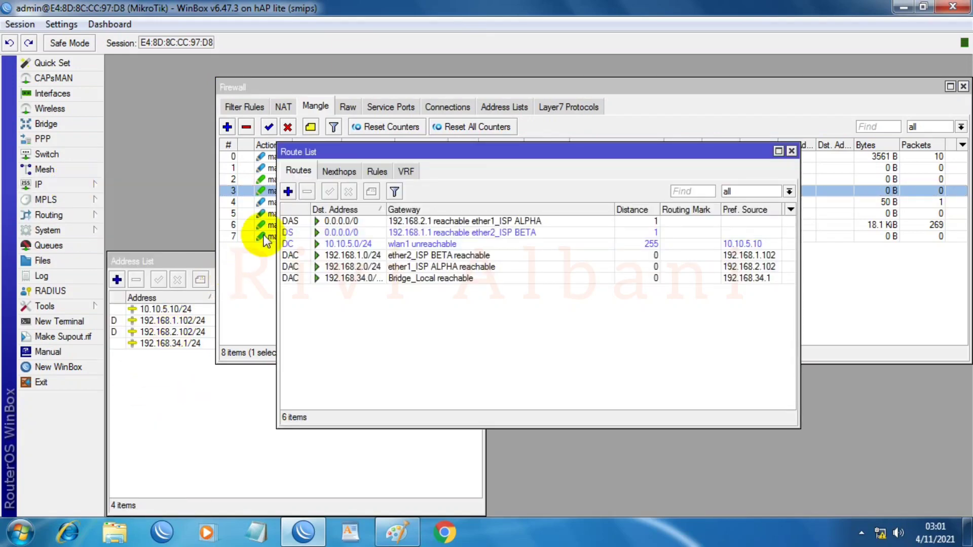
drag(333, 154, 179, 249)
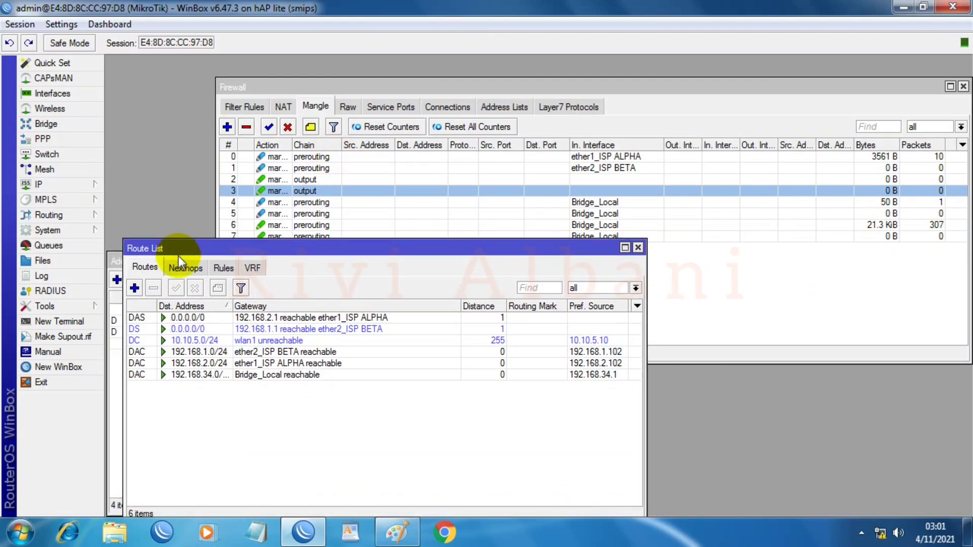
Step: Start a new route and arrange the Route List, New Route and Address List windows
click(135, 288)
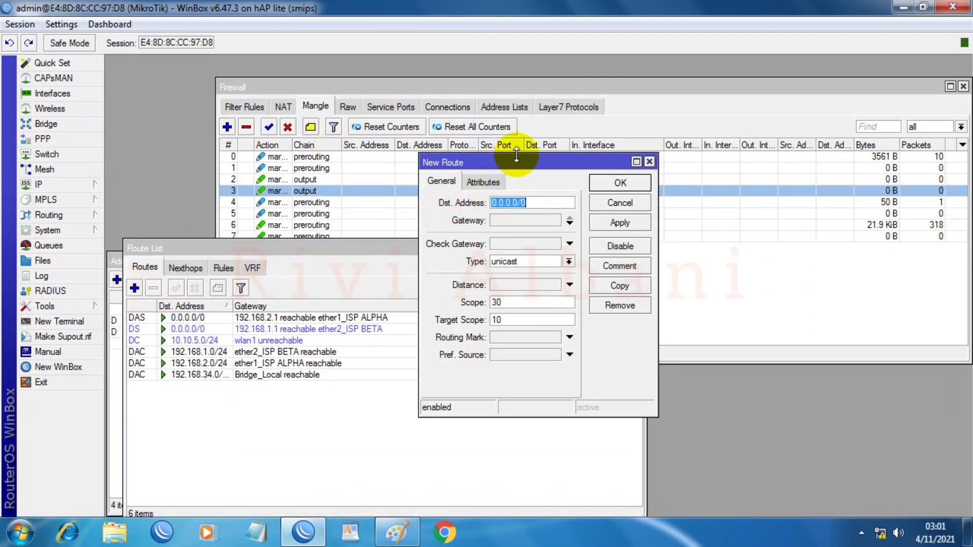
drag(516, 158, 730, 248)
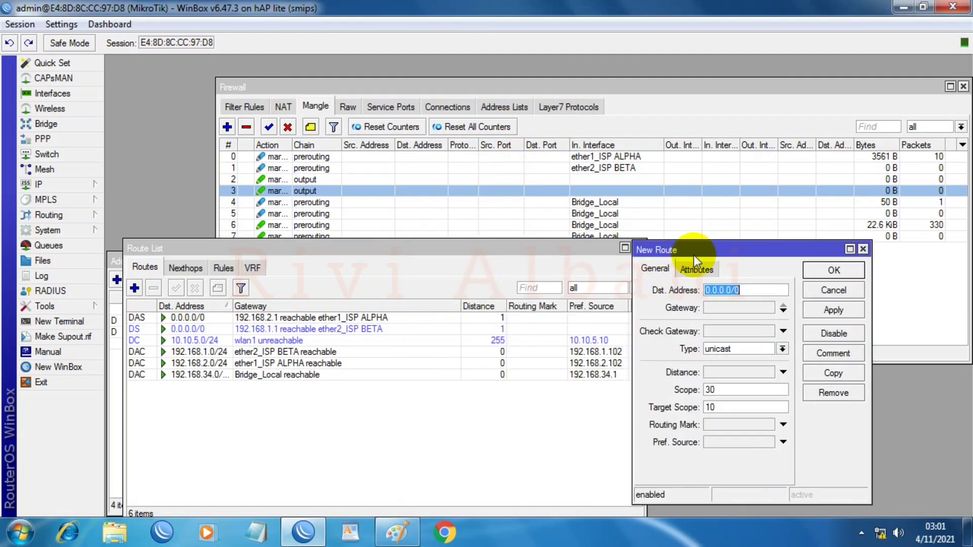
drag(456, 247, 498, 246)
drag(593, 245, 617, 242)
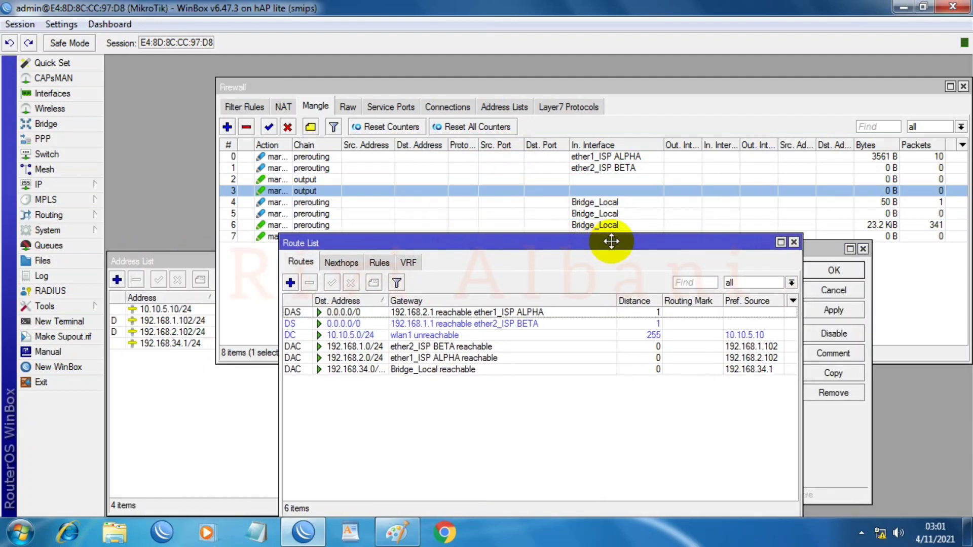
click(169, 261)
drag(169, 261, 167, 347)
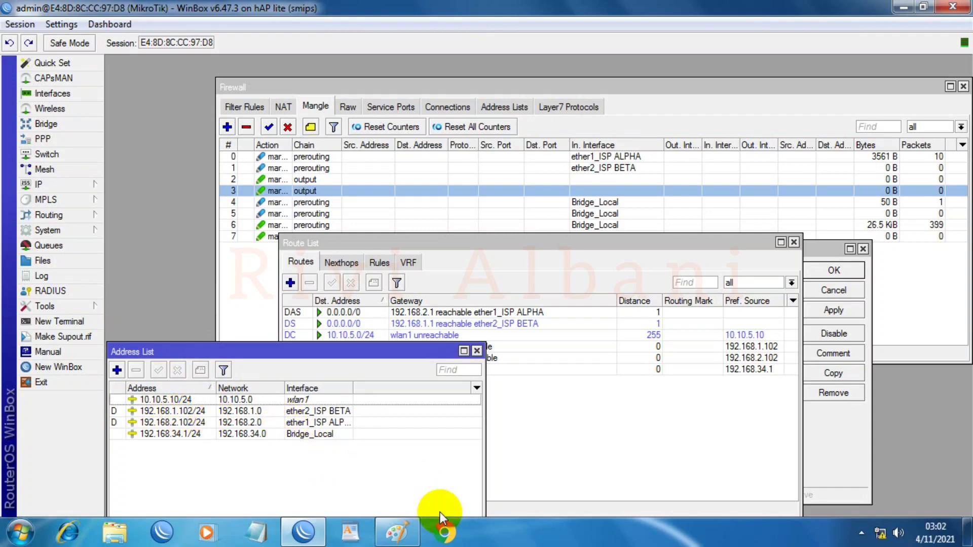
click(397, 531)
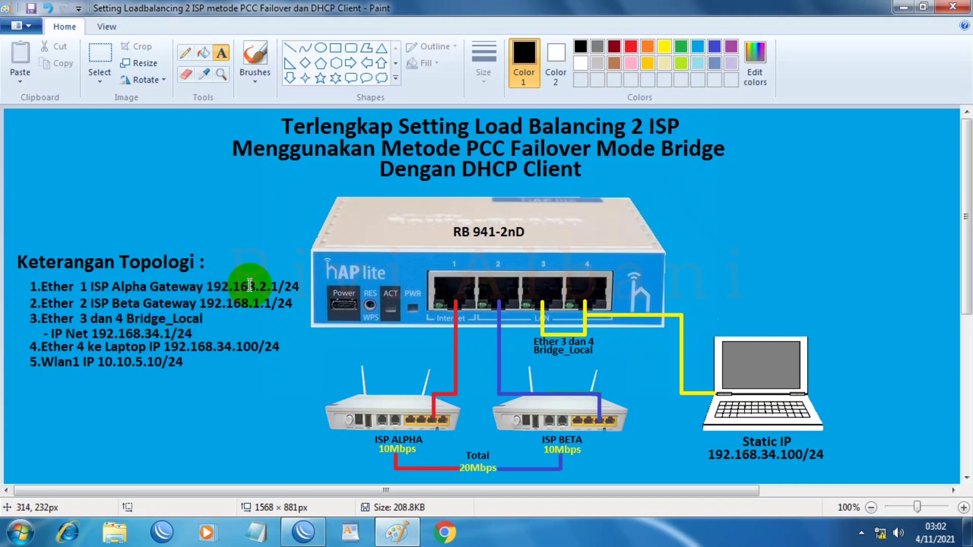
click(908, 9)
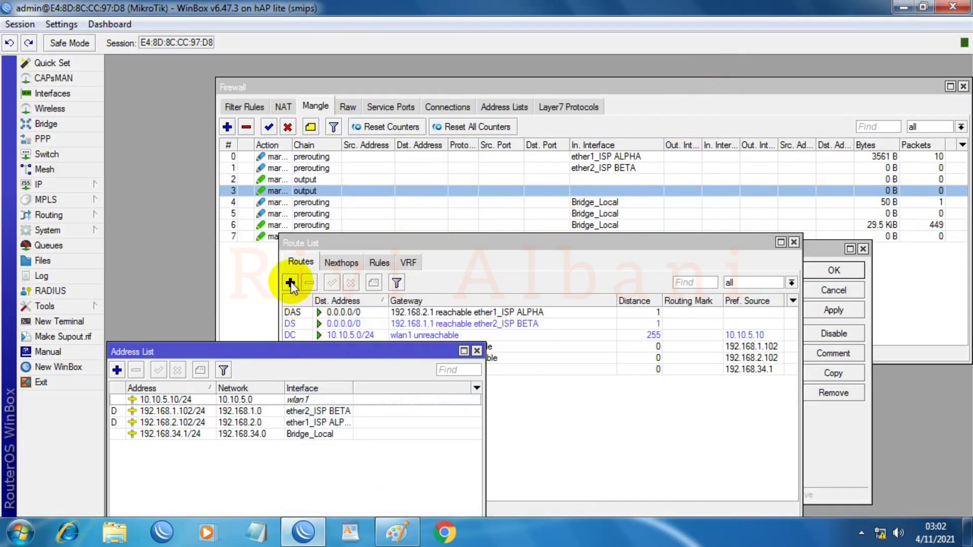
Step: Return to the New Route form and begin entering the gateway address
click(813, 252)
click(728, 307)
text(0.0.0.0)
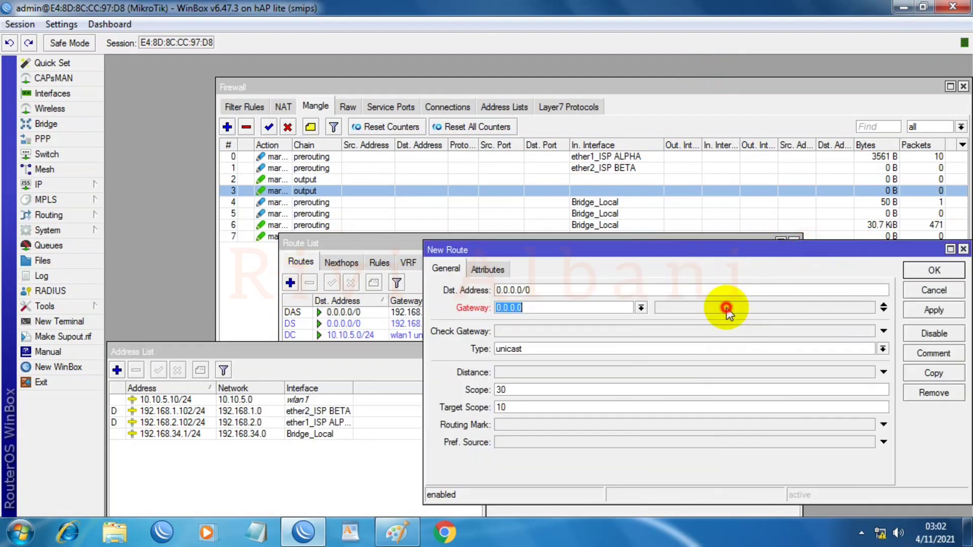
text(192.168.2.1)
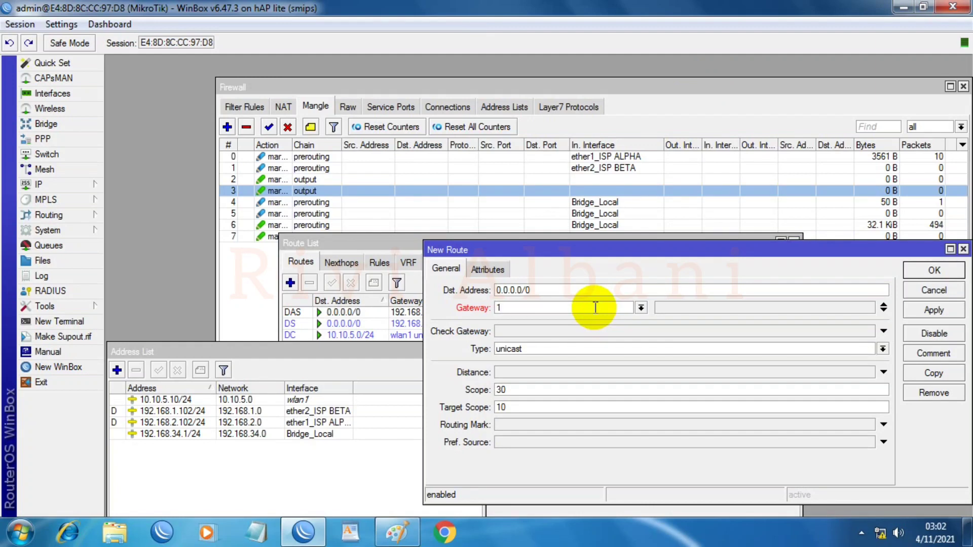
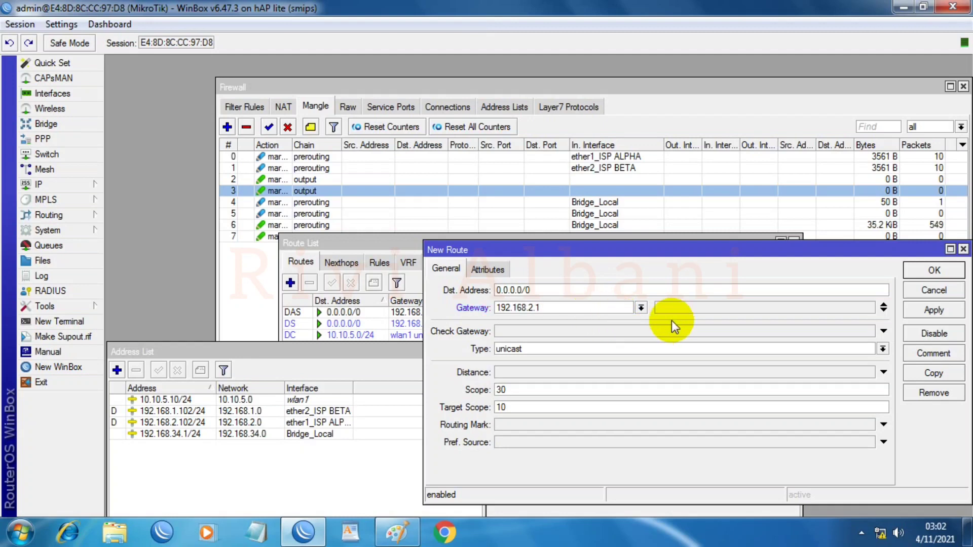
Step: Apply and close the previous route, then move the Address List and Route List windows
click(946, 311)
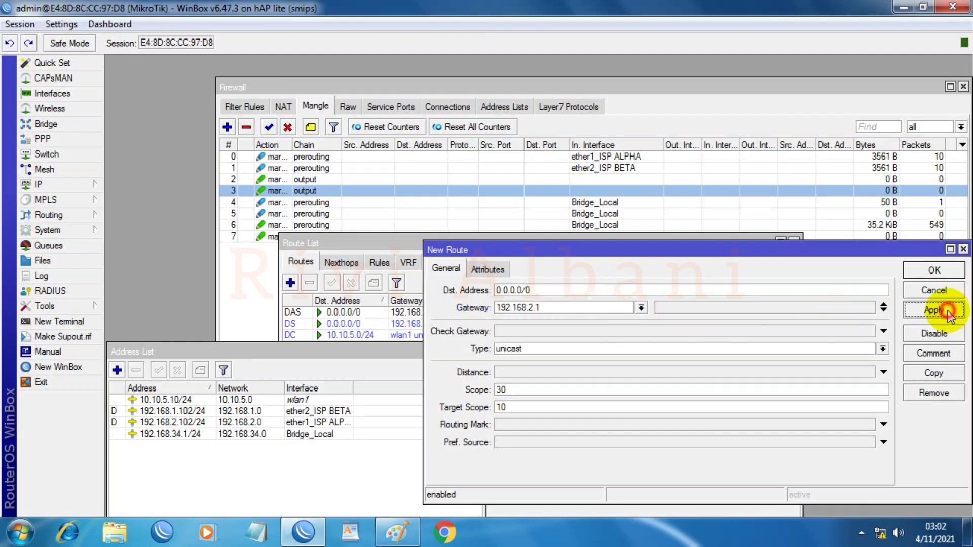
click(934, 271)
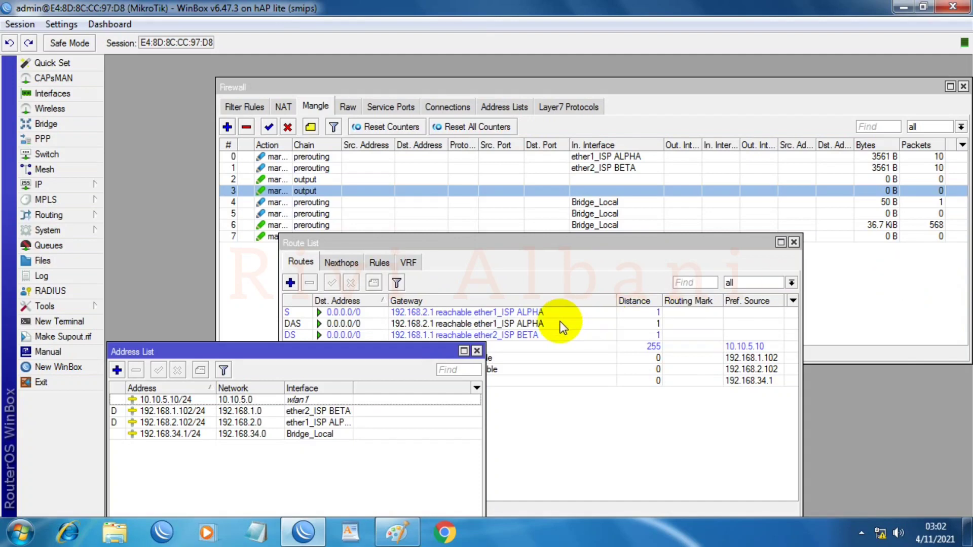
drag(456, 352, 390, 134)
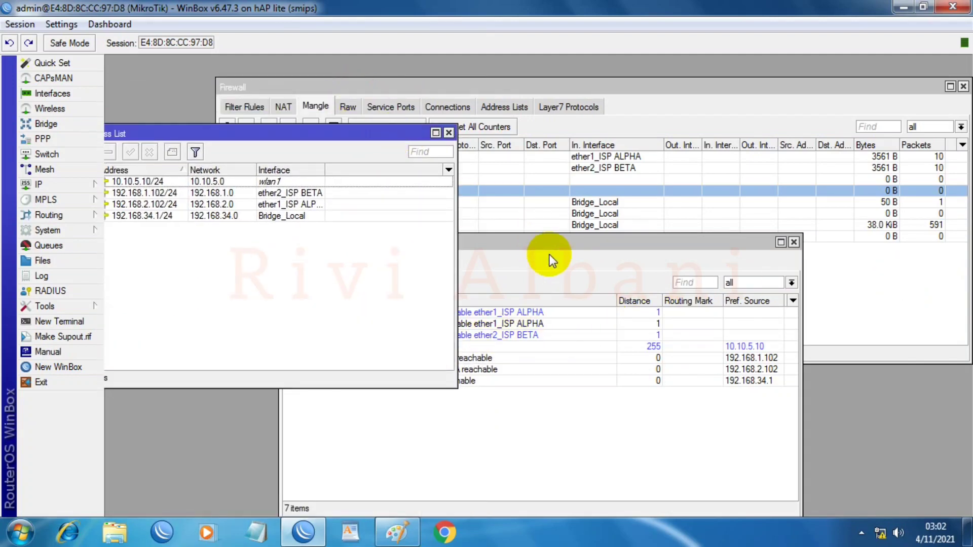
drag(554, 239, 635, 146)
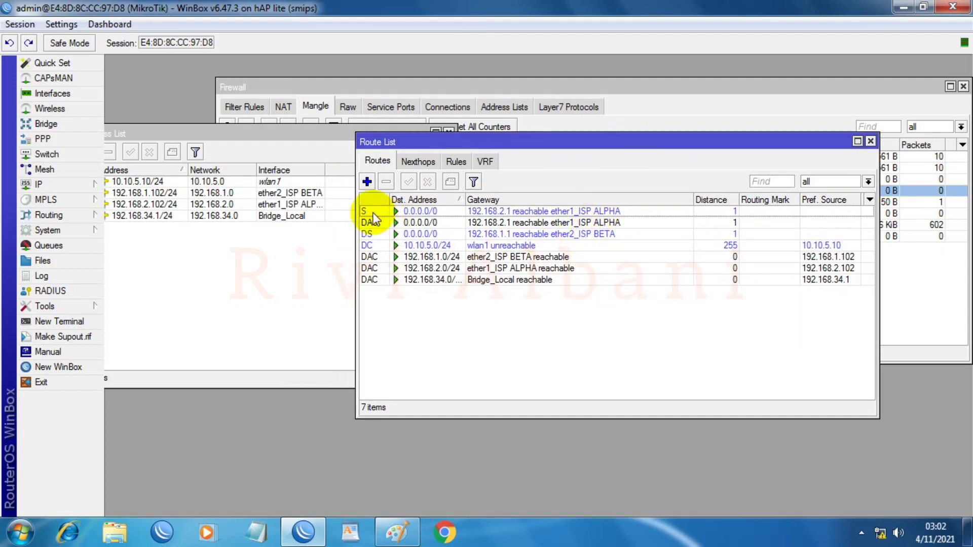
Step: Add a 0.0.0.0/0 route via 192.168.2.1 with ping gateway checking and distance 1
click(367, 182)
drag(499, 308, 535, 312)
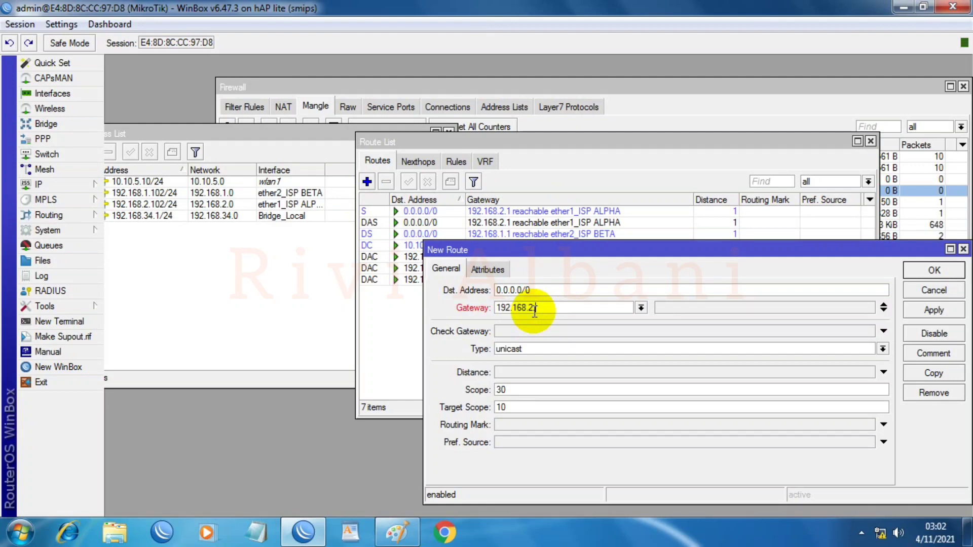
click(518, 333)
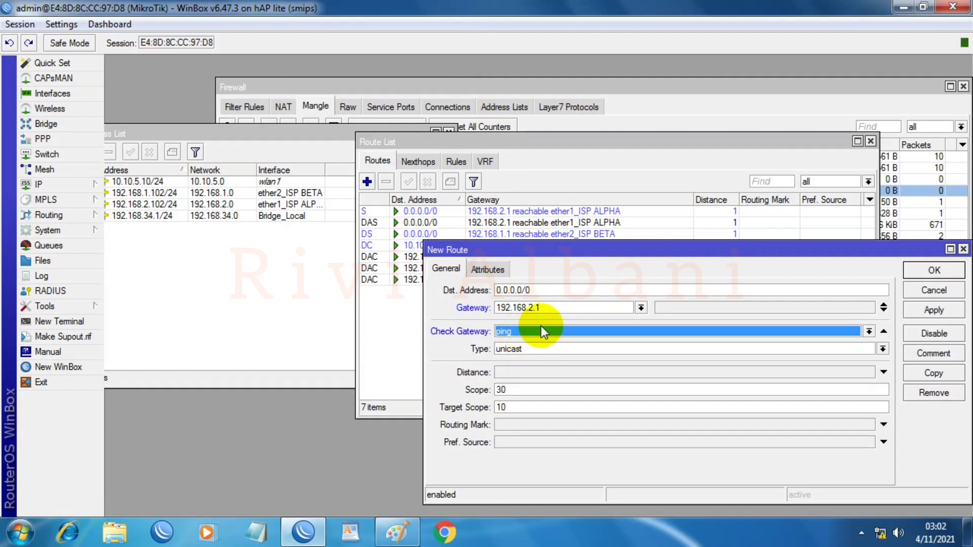
click(559, 373)
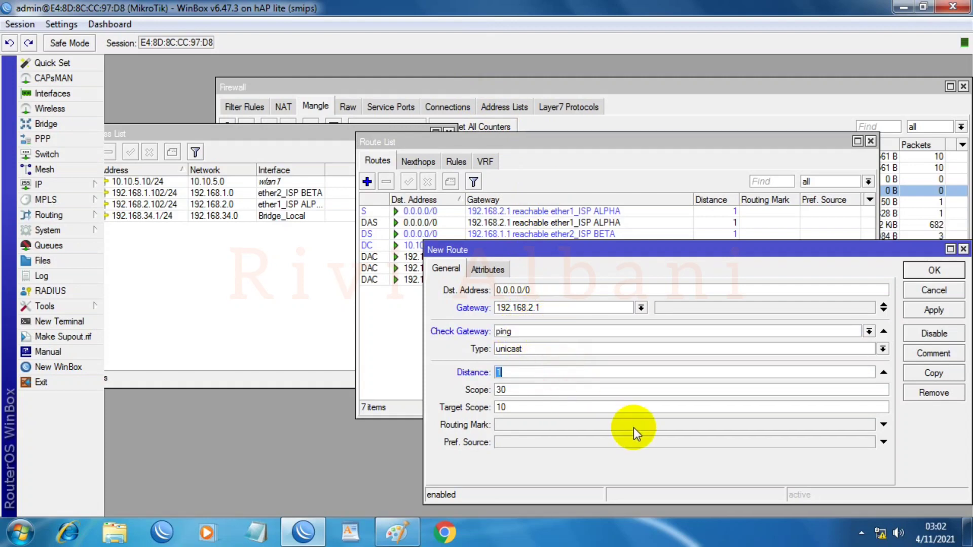
click(932, 311)
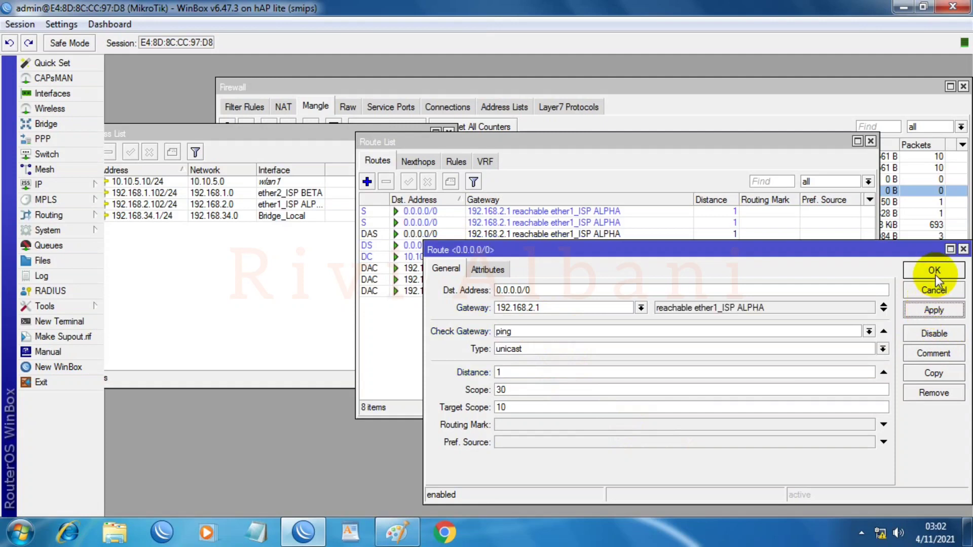
click(934, 271)
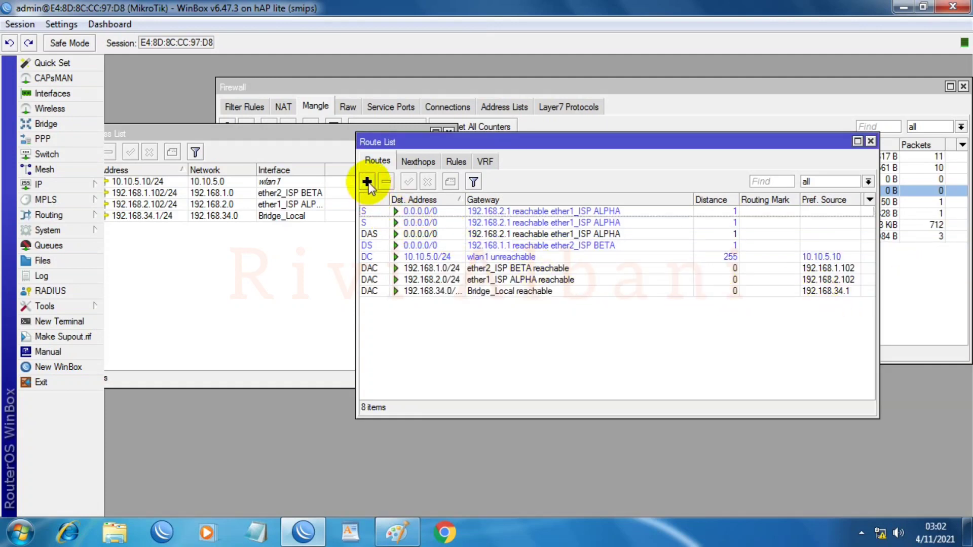
Step: Add a ping-checked 0.0.0.0/0 route via 192.168.2.1, distance 1, routing mark to_ISP-ALPHA
click(367, 182)
click(529, 308)
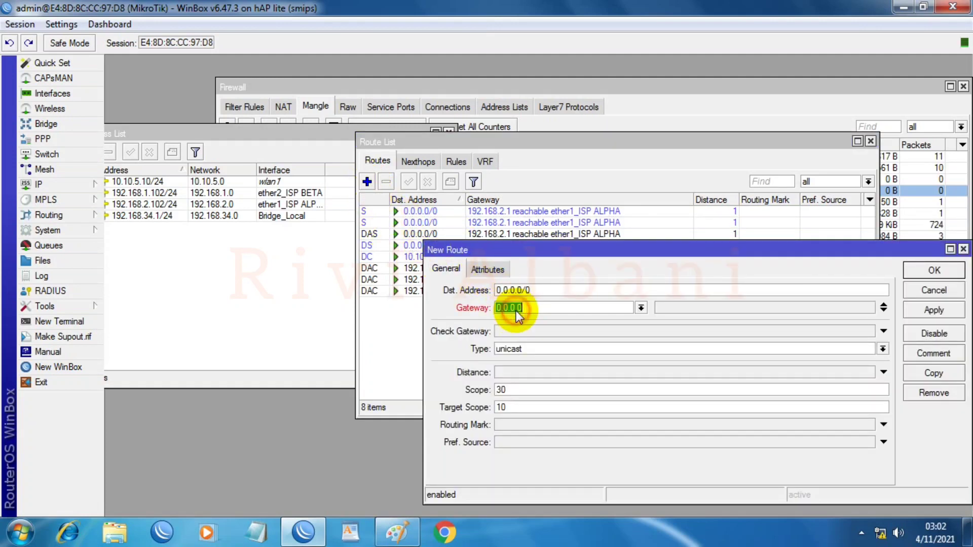
text(192)
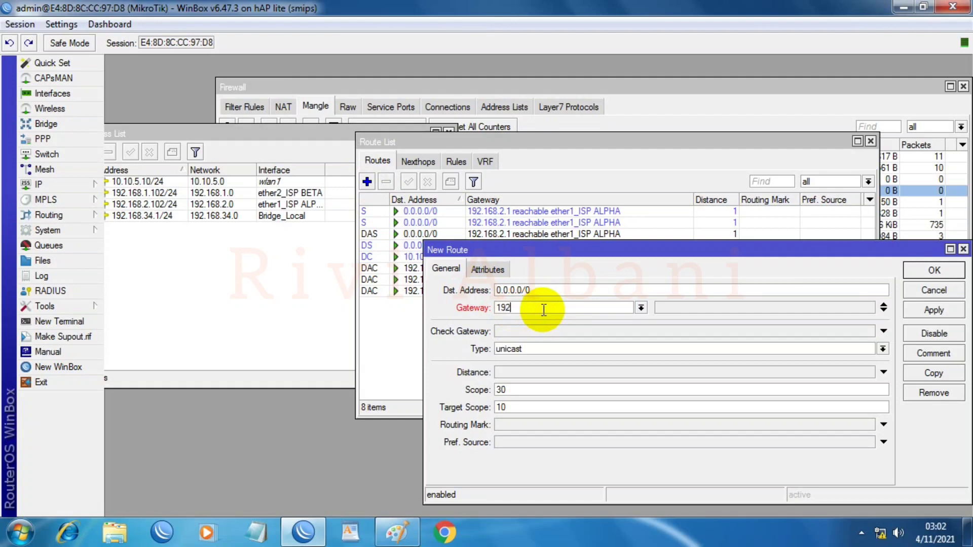
text(.168.2.1)
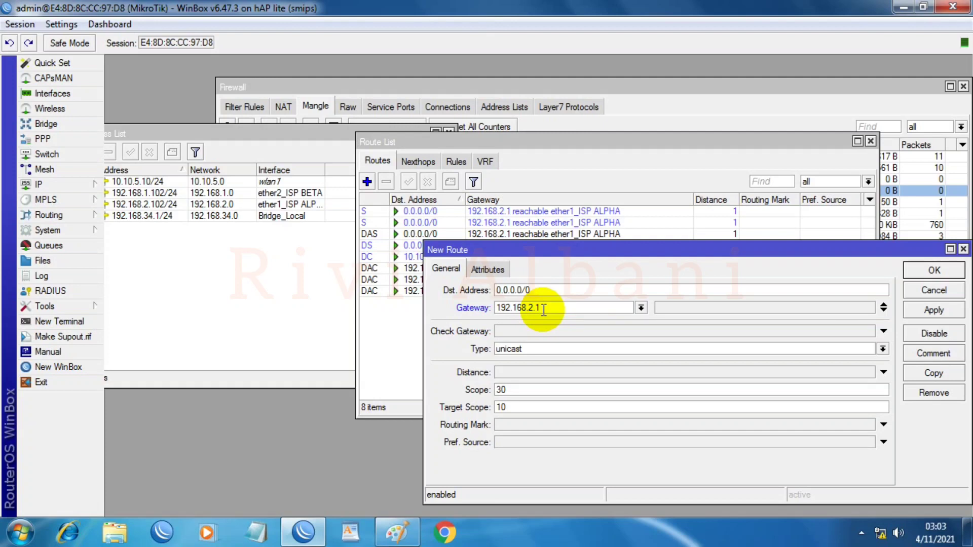
click(527, 332)
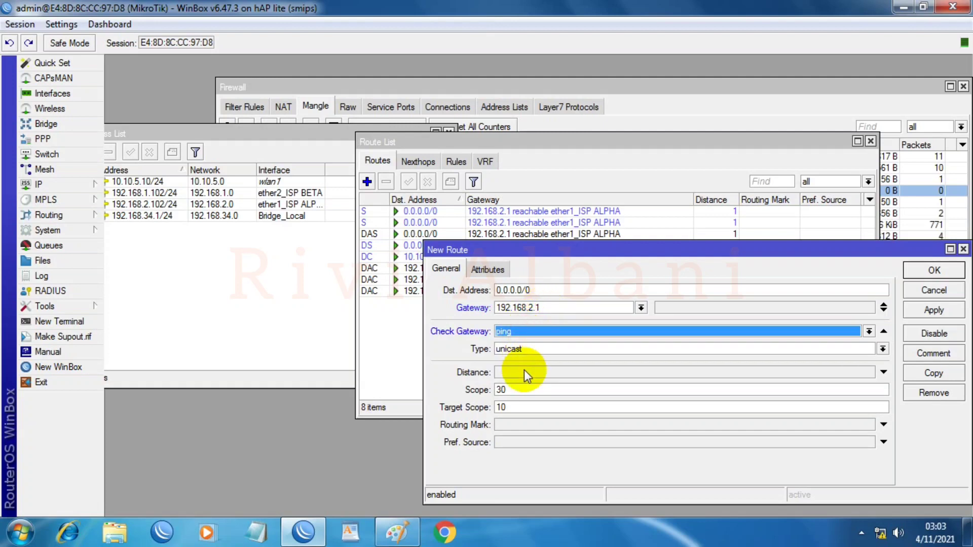
click(524, 371)
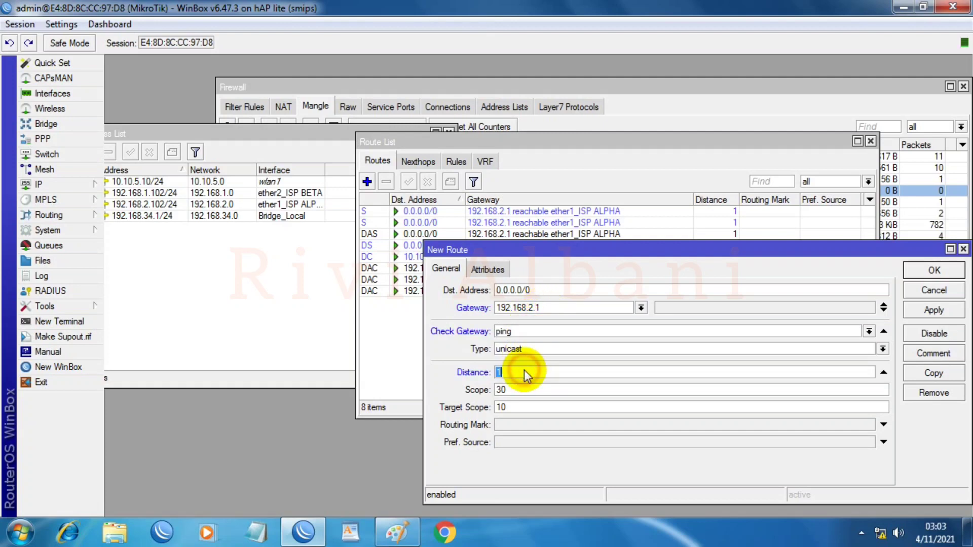
click(527, 425)
click(884, 425)
click(869, 427)
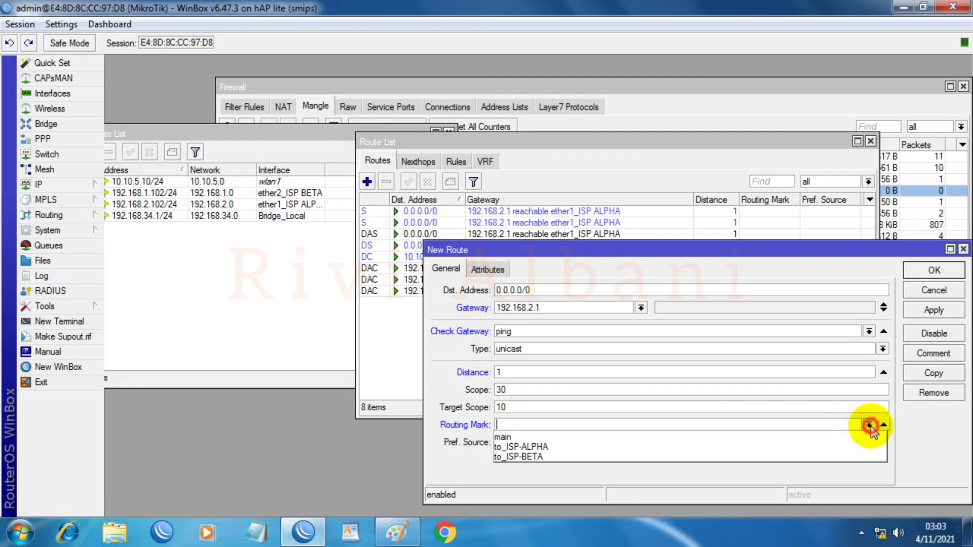
click(522, 447)
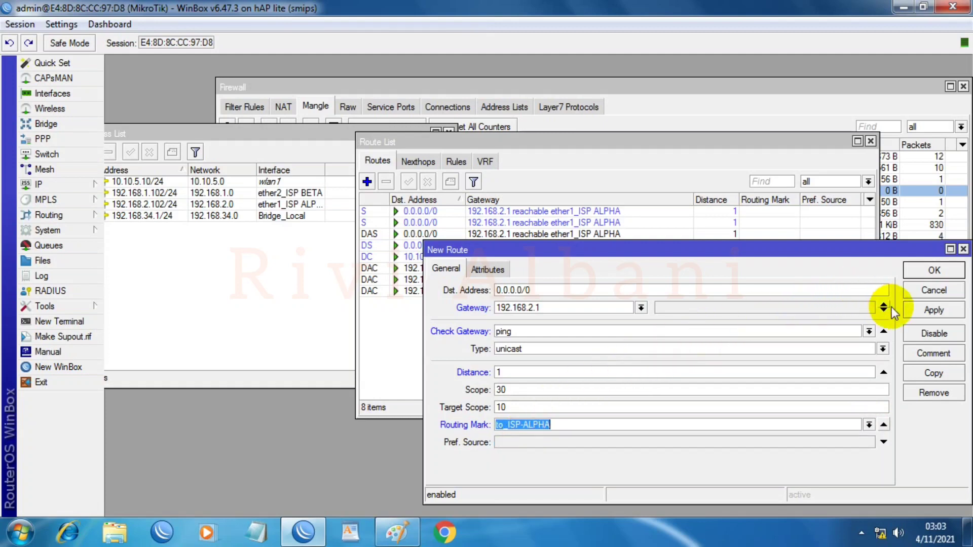
click(921, 311)
click(926, 274)
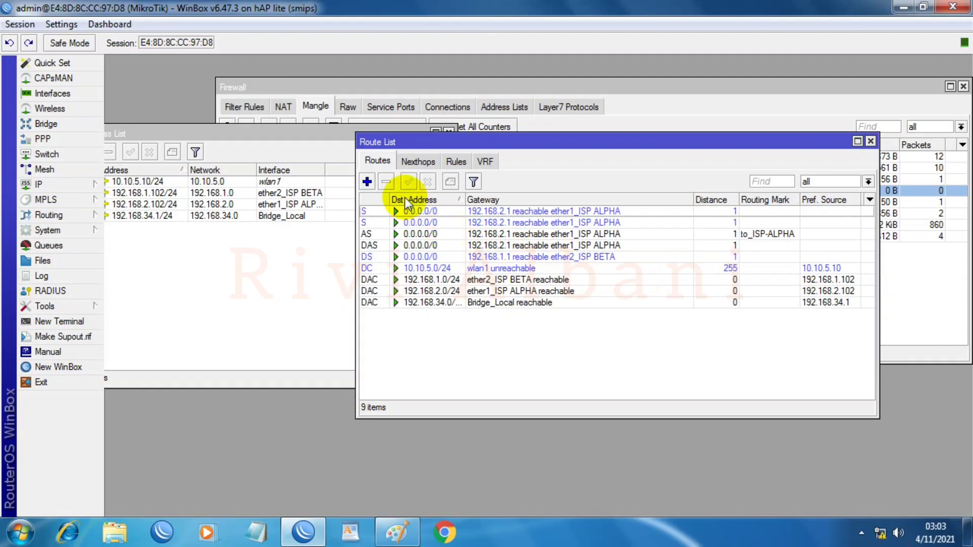
Step: Add a route with gateway 192.168.1.1
click(367, 182)
double_click(502, 290)
drag(502, 290, 508, 309)
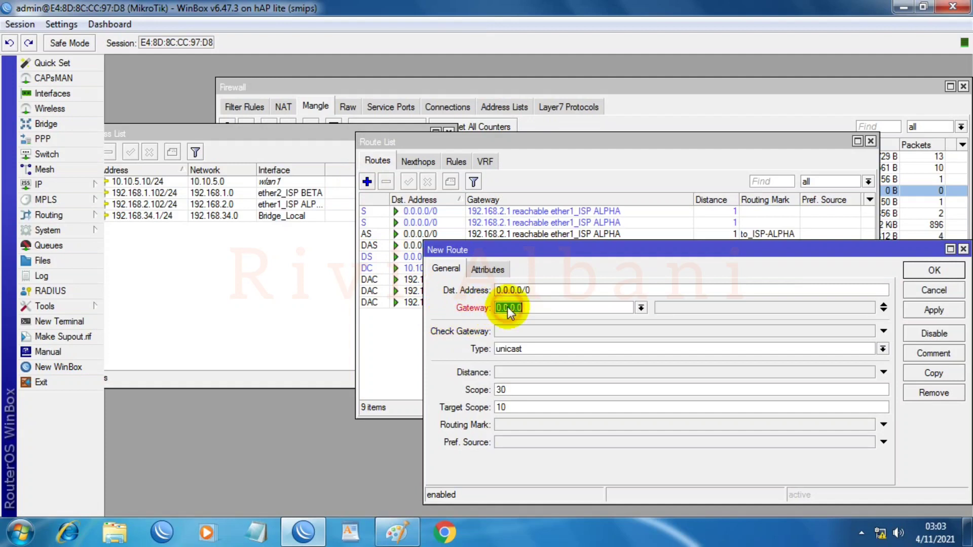
text(192.168.1.1)
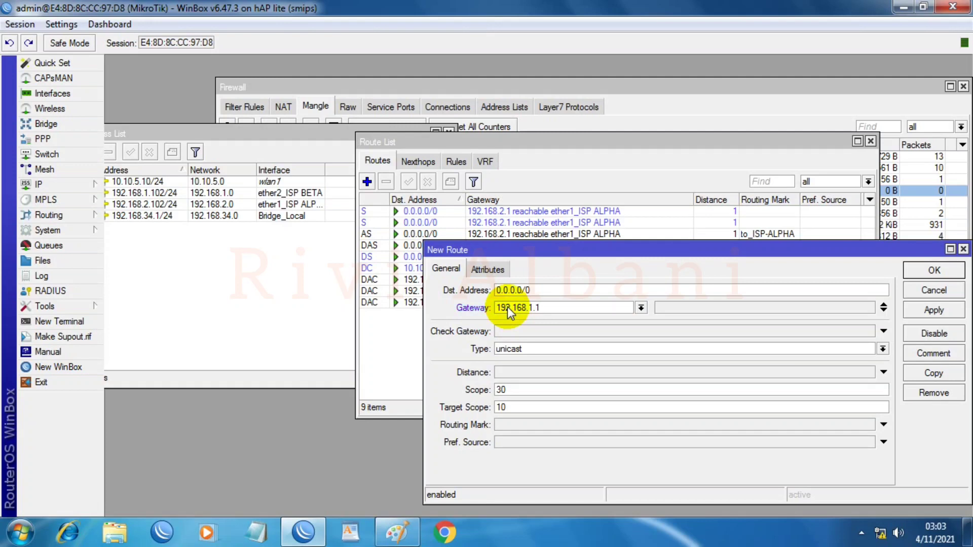
click(934, 310)
click(935, 271)
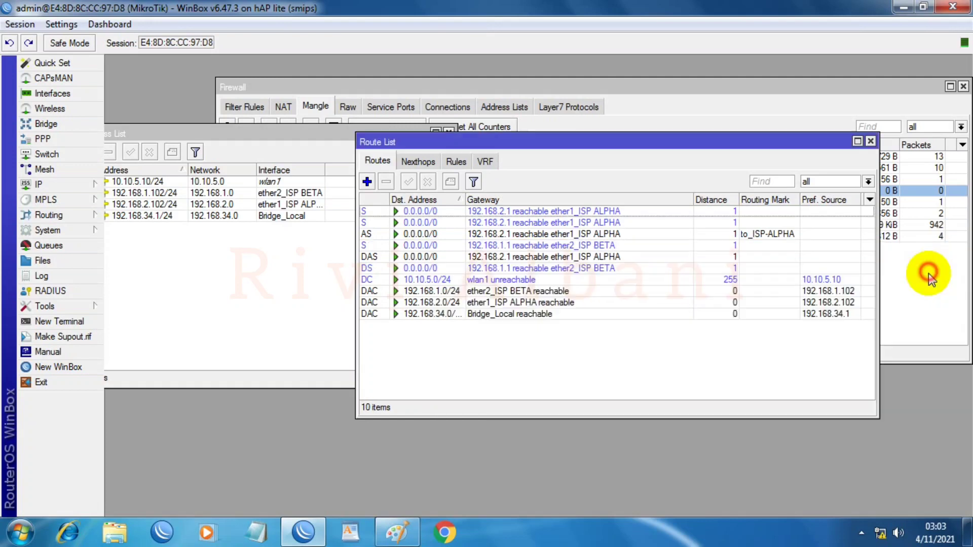
Step: Add a 0.0.0.0/0 route via 192.168.1.1 with ping gateway checking and distance 1
click(367, 181)
click(504, 308)
text(0.0.0.0)
double_click(520, 310)
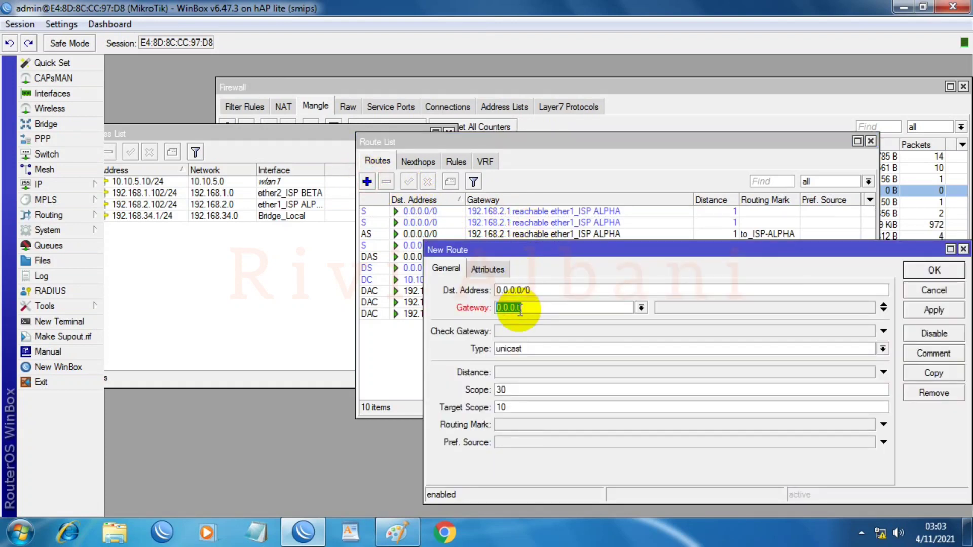
text(192.168.1.1)
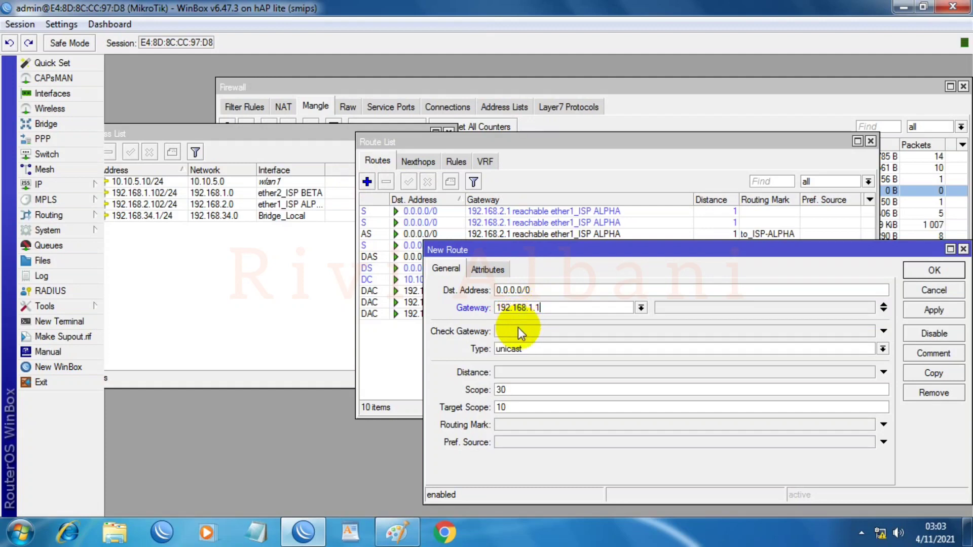
click(516, 332)
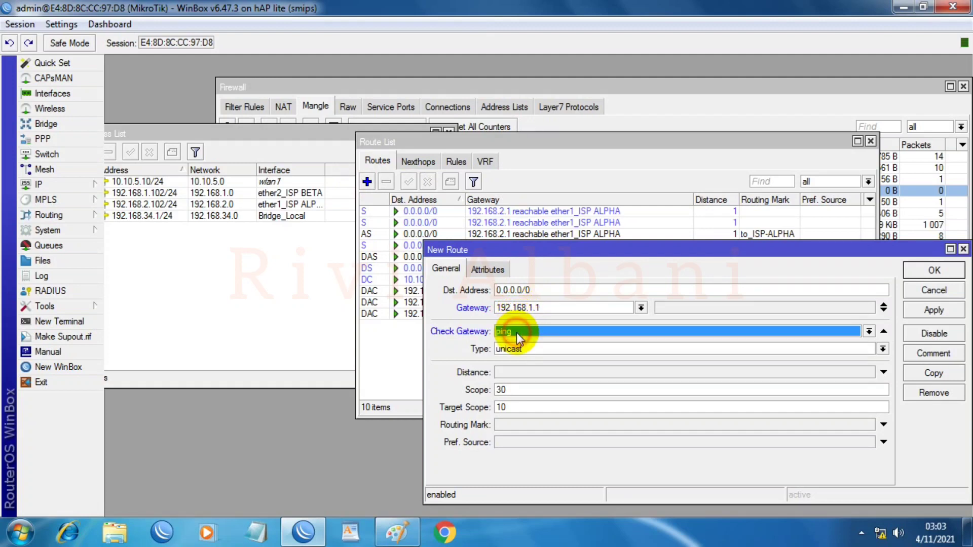
click(506, 375)
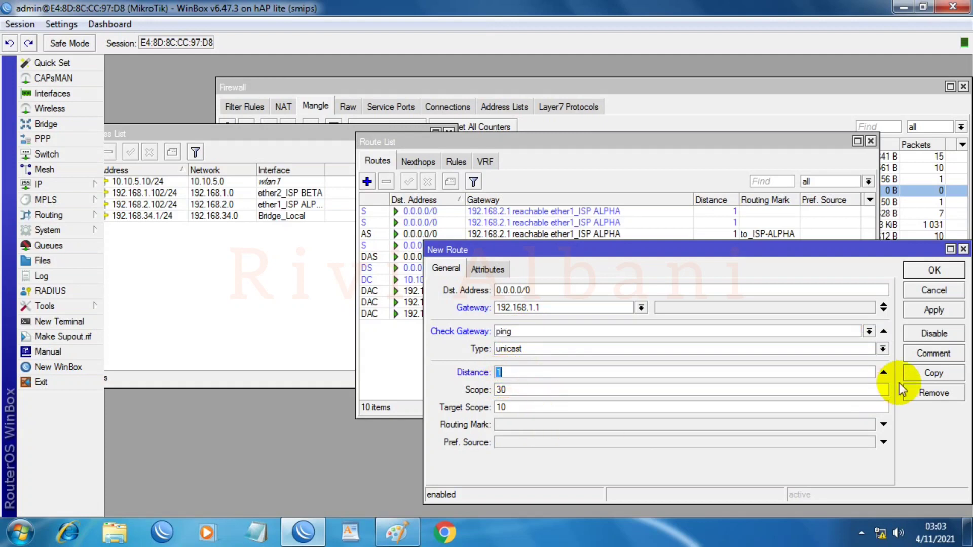
click(934, 309)
click(934, 270)
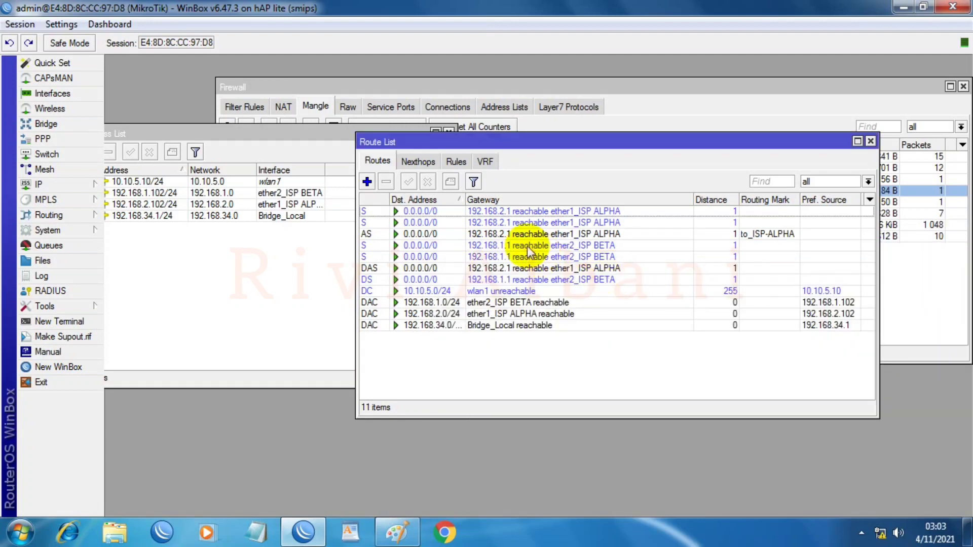
Step: Add a ping-checked default route via 192.168.1.1, distance 1, routing mark to_ISP-BETA
click(367, 182)
click(519, 308)
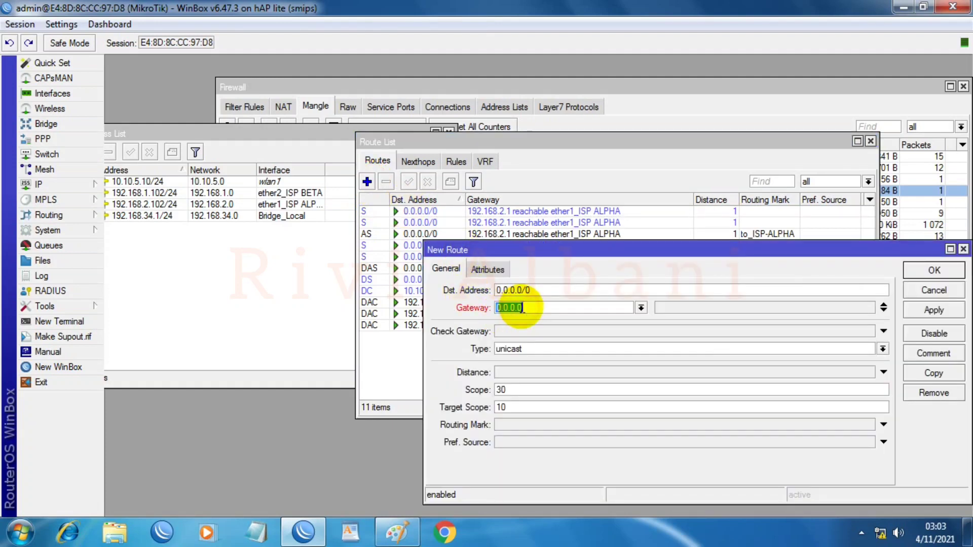
text(192.168.1.1)
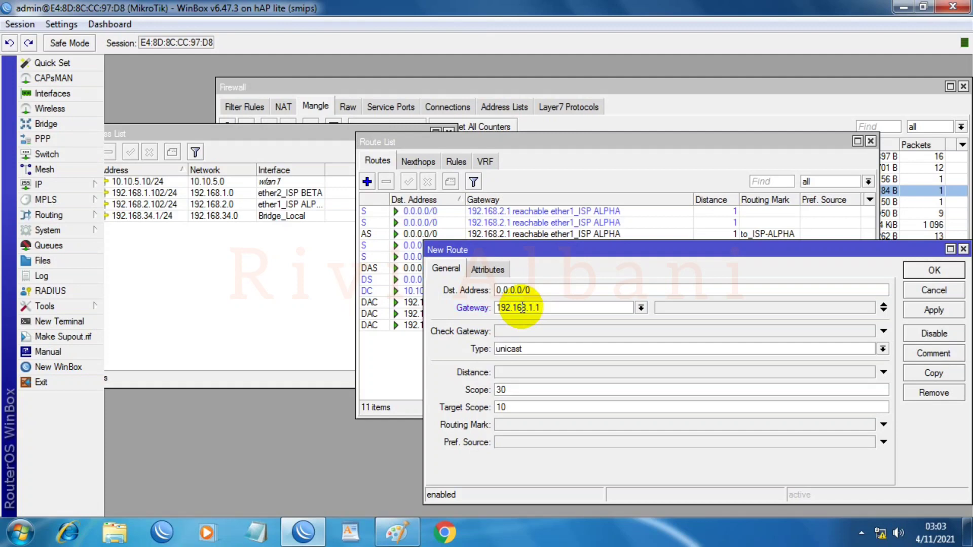
click(540, 331)
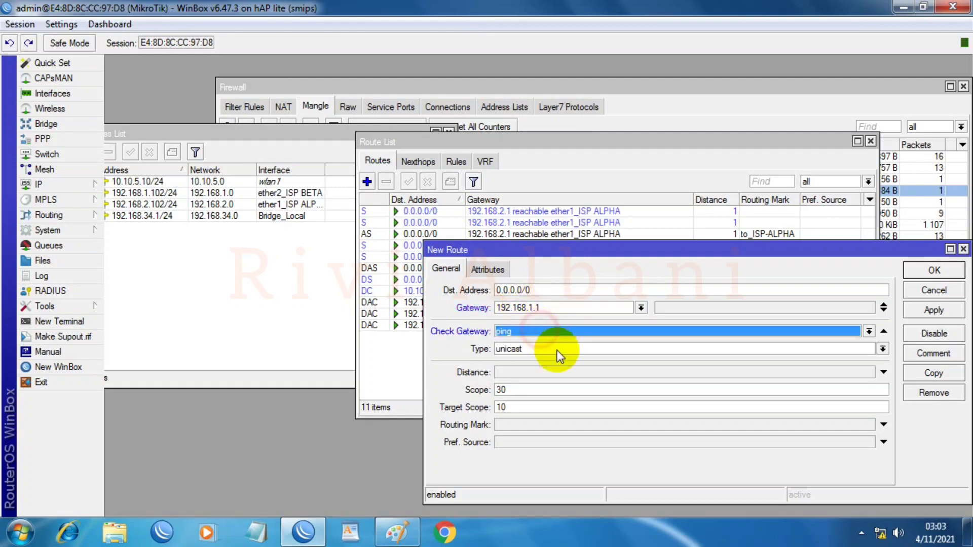
click(540, 372)
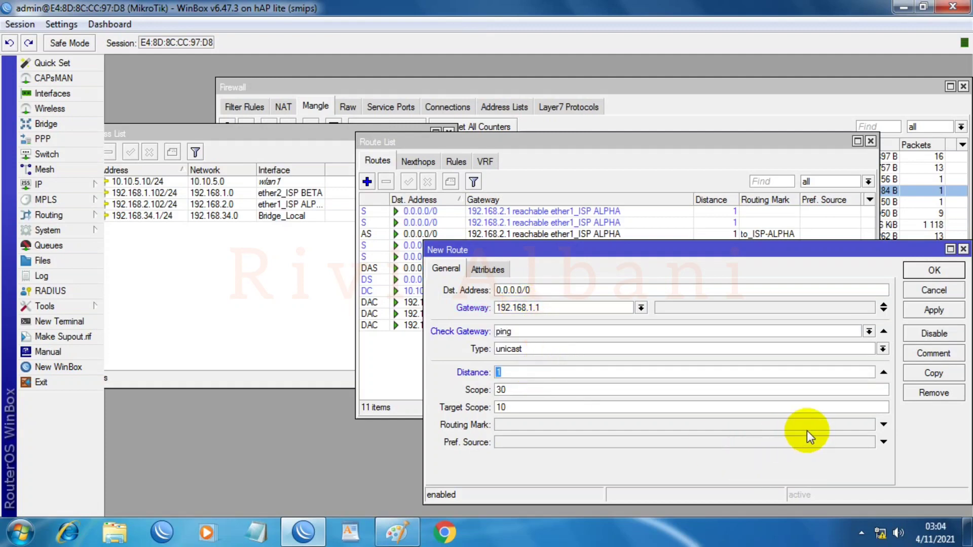
click(871, 429)
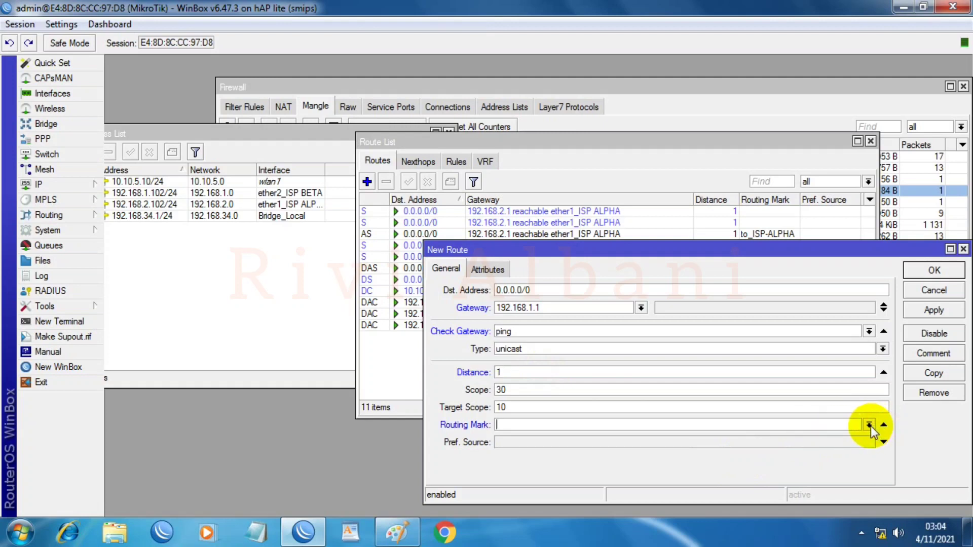
click(868, 425)
click(521, 458)
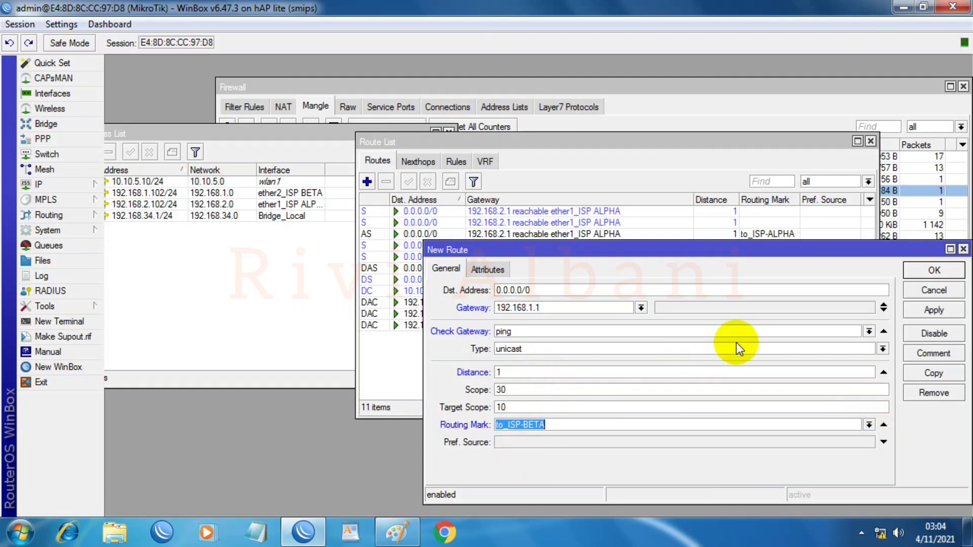
click(927, 312)
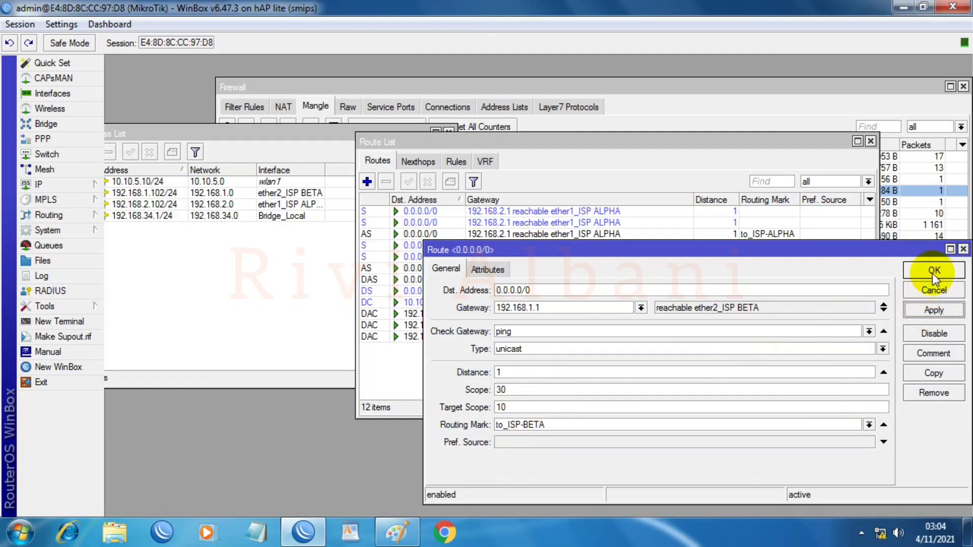
click(933, 270)
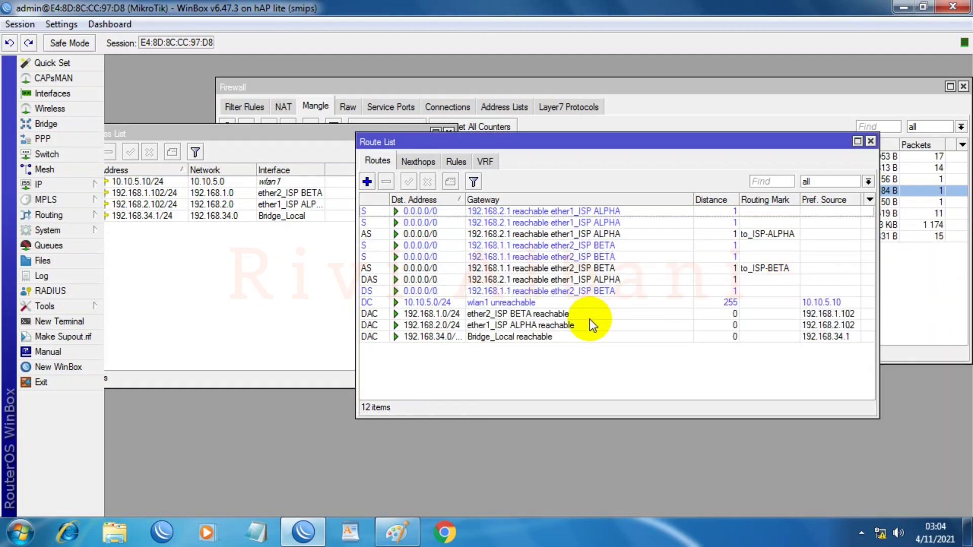
Step: Ping google.com from a New Terminal to confirm the router gets replies
drag(745, 142, 515, 234)
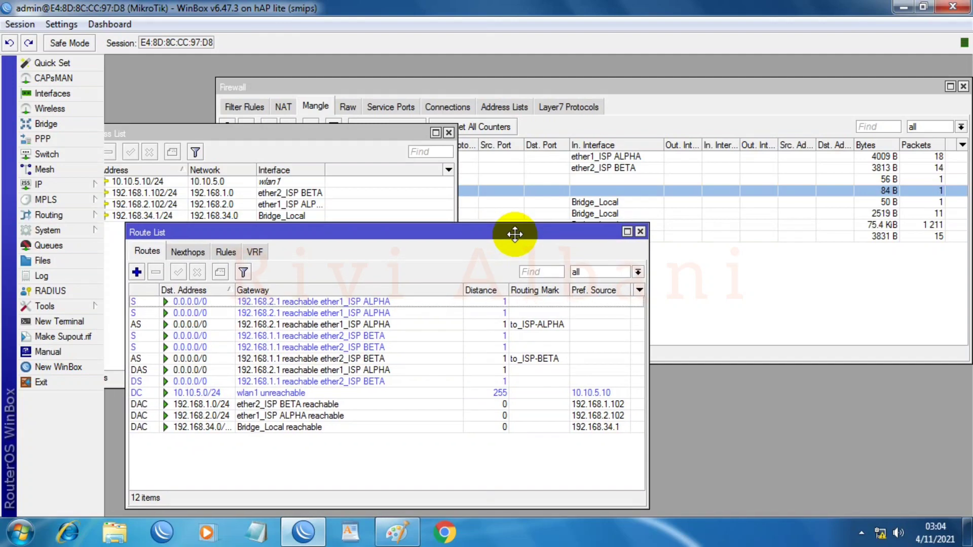
click(55, 322)
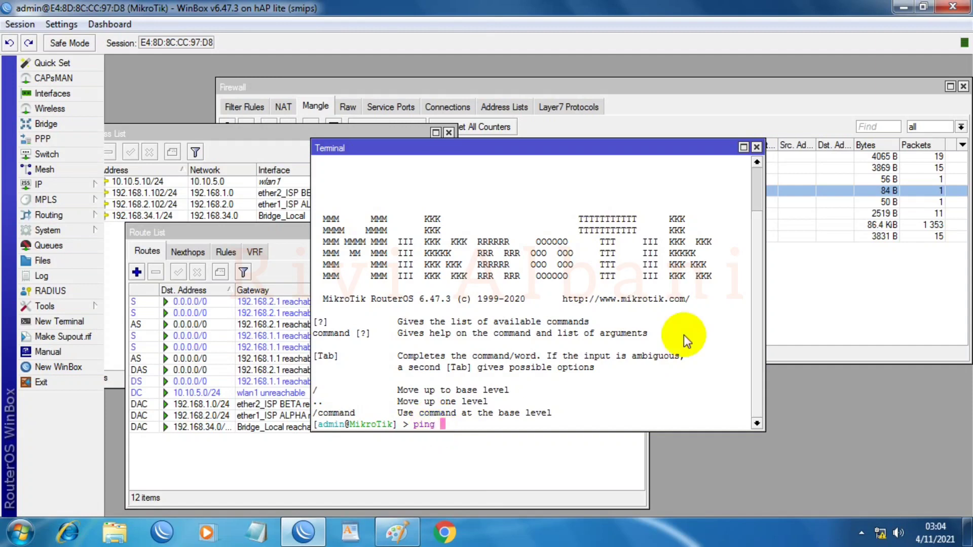
text(.c)
key(Return)
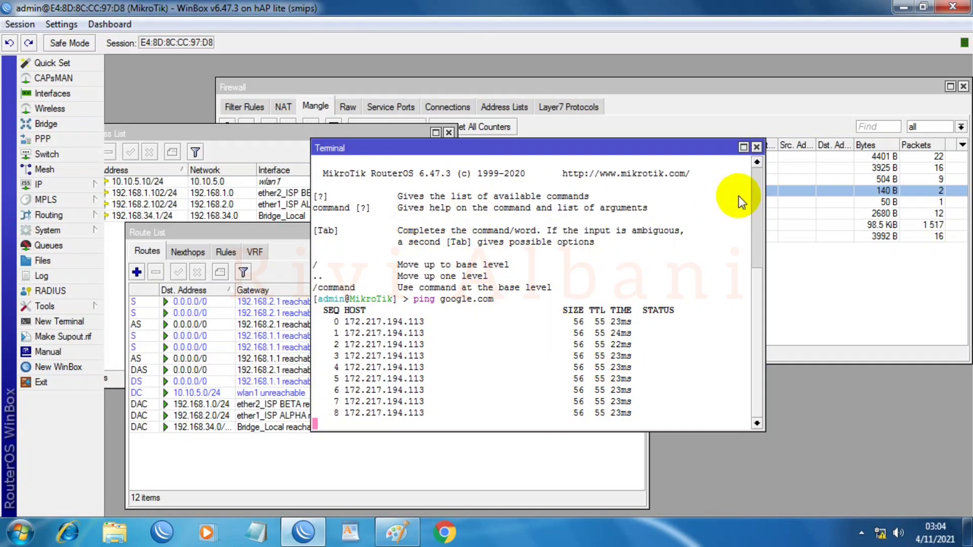
Step: Close the Terminal, Route List and Address List windows and move the Firewall window left
click(756, 148)
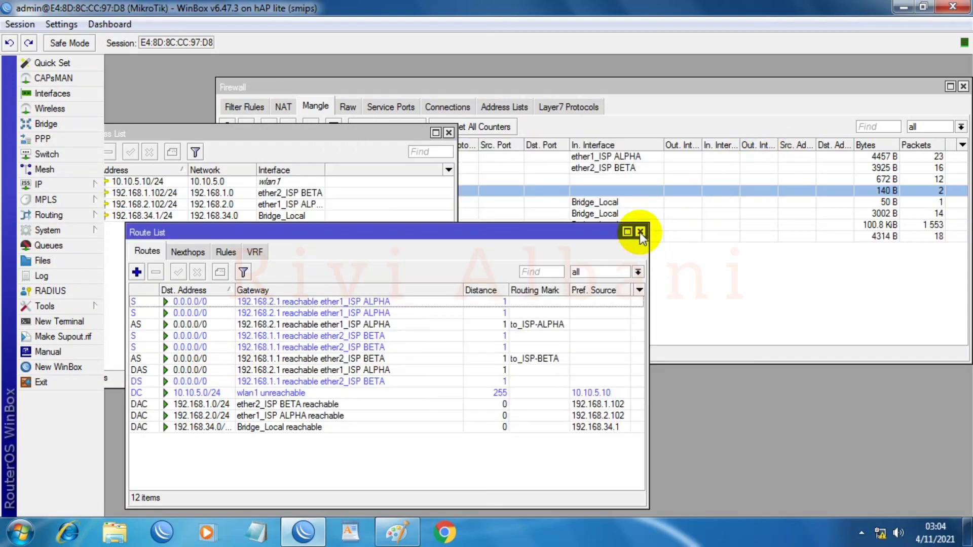
click(640, 232)
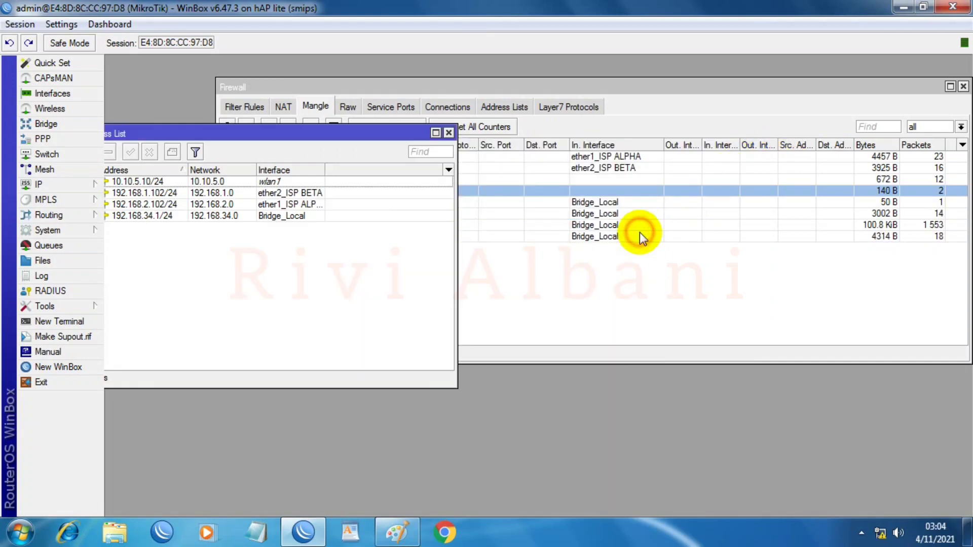
click(449, 132)
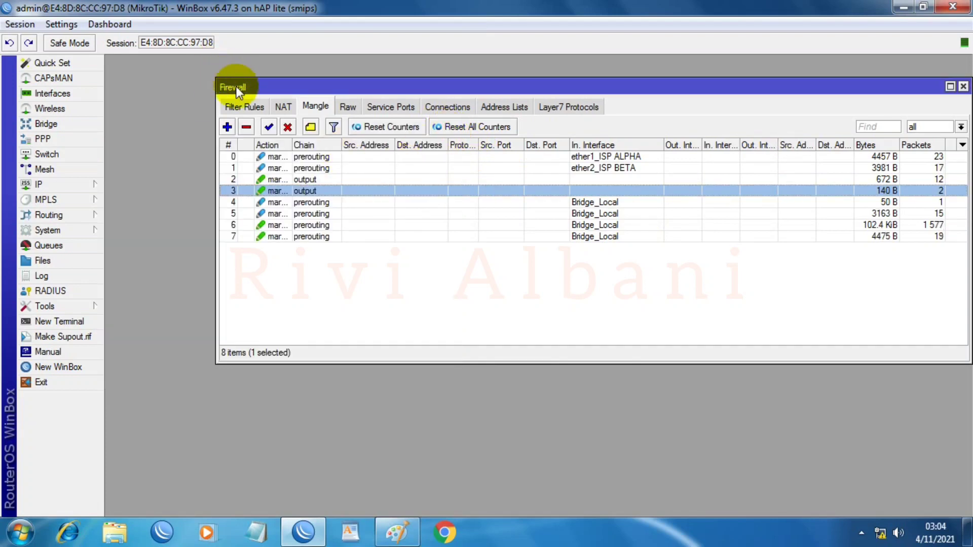
drag(237, 91, 141, 91)
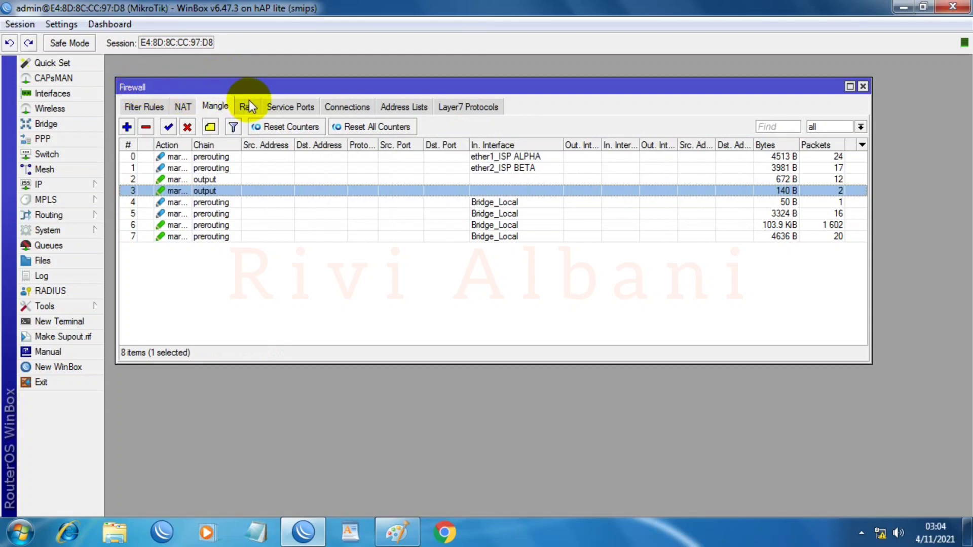
click(397, 533)
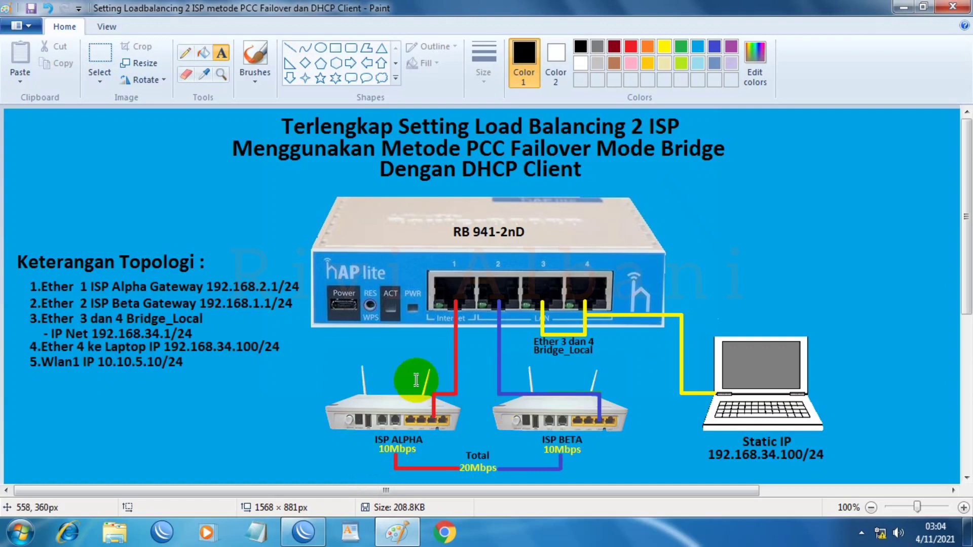
mouse_move(260, 347)
mouse_down()
mouse_move(156, 352)
mouse_move(279, 352)
mouse_up()
click(280, 352)
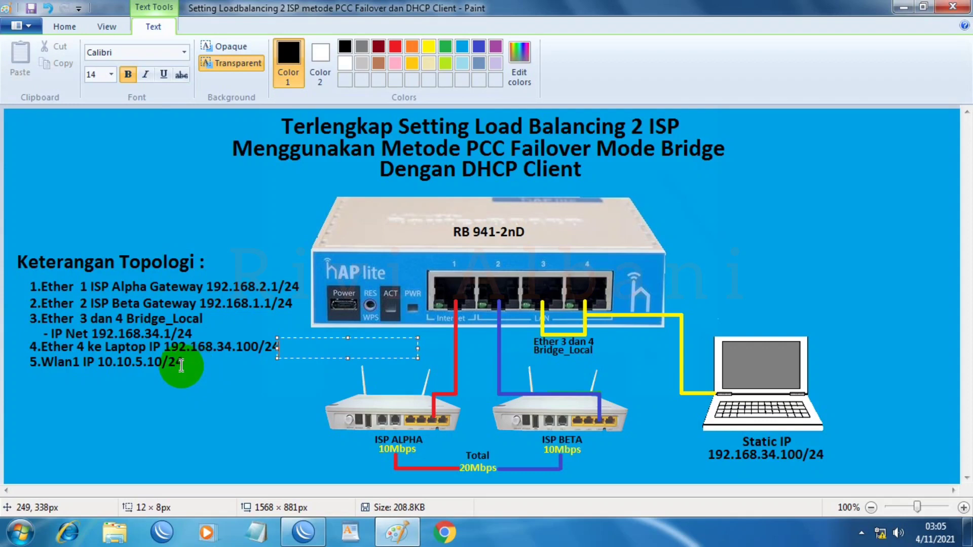
mouse_move(302, 536)
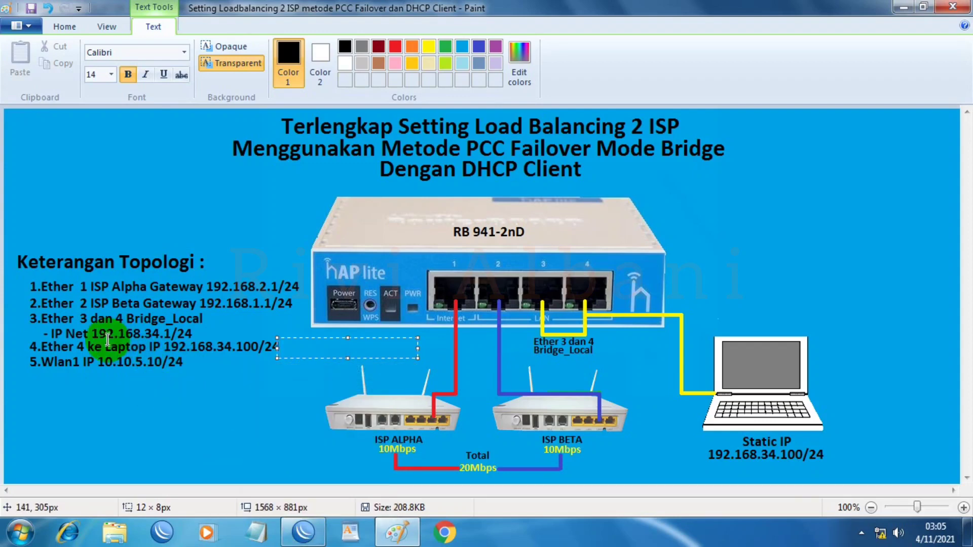
click(299, 536)
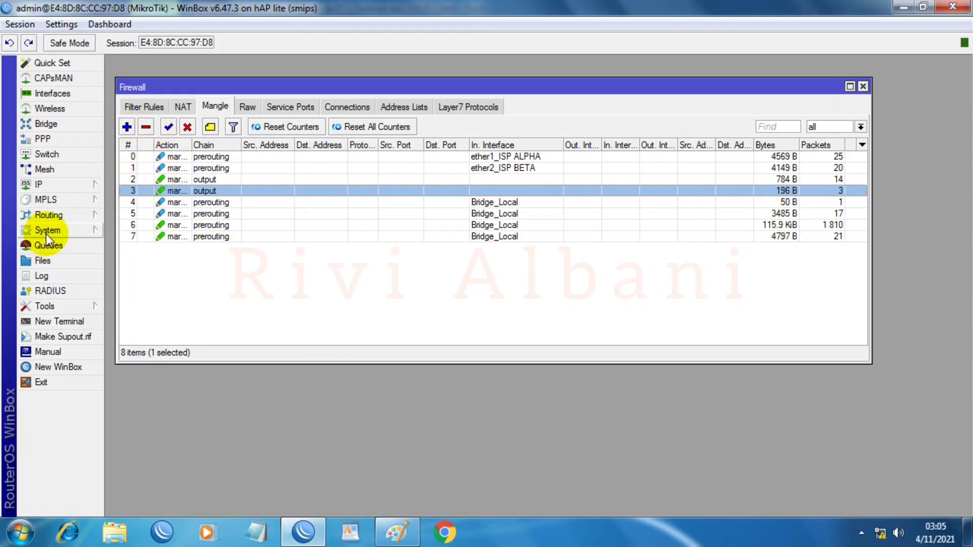
Step: Run DHCP Setup on wlan1: 10.10.5.0/24, gateway 10.10.5.10, default pool and DNS, lease 00:10:00
click(57, 184)
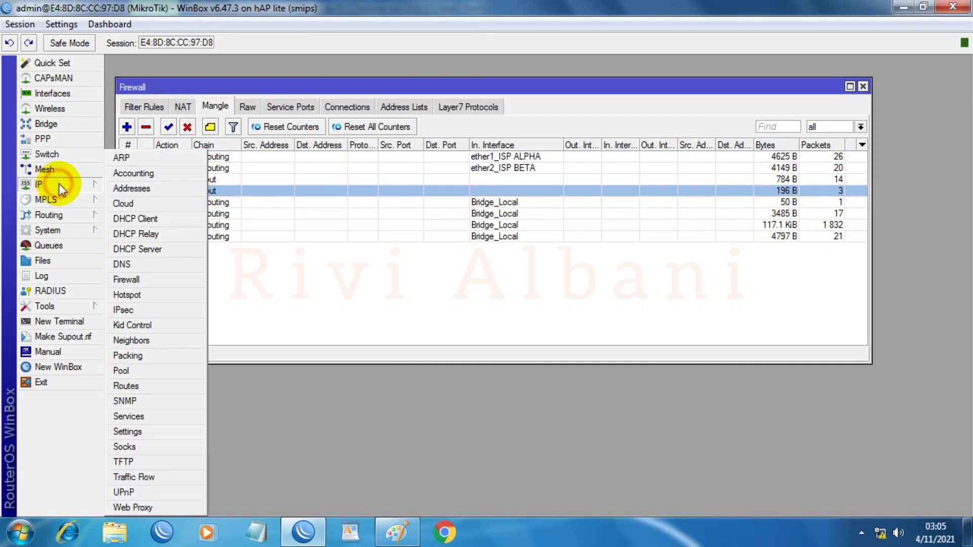
click(131, 248)
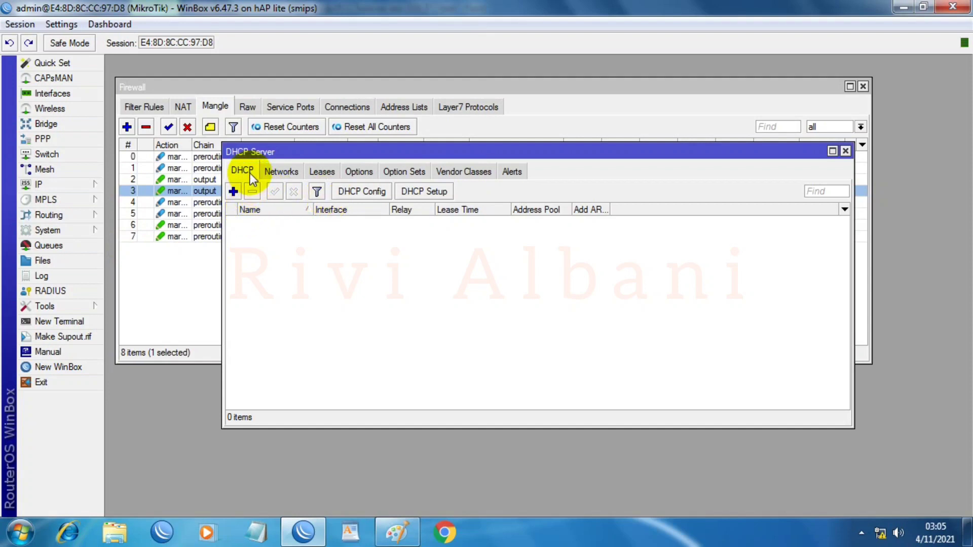
click(419, 192)
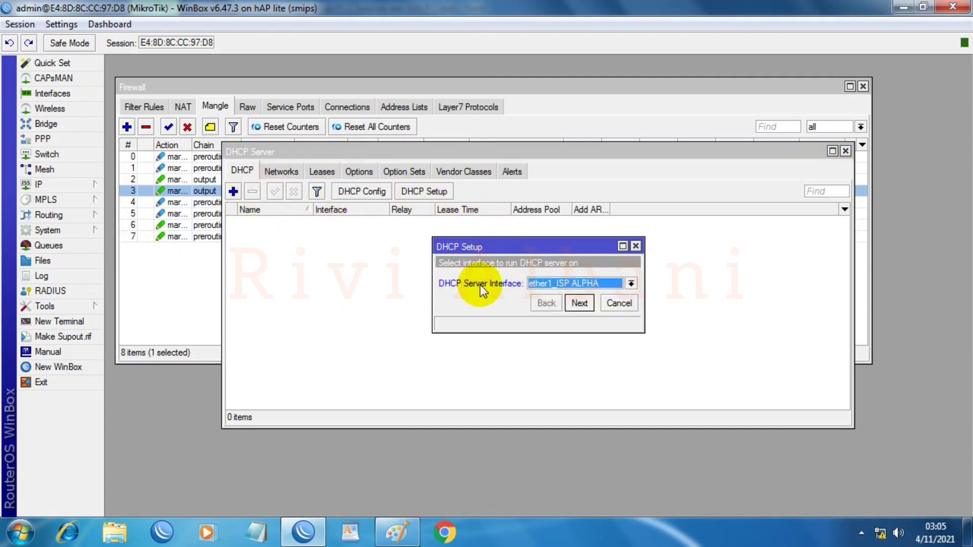
click(632, 284)
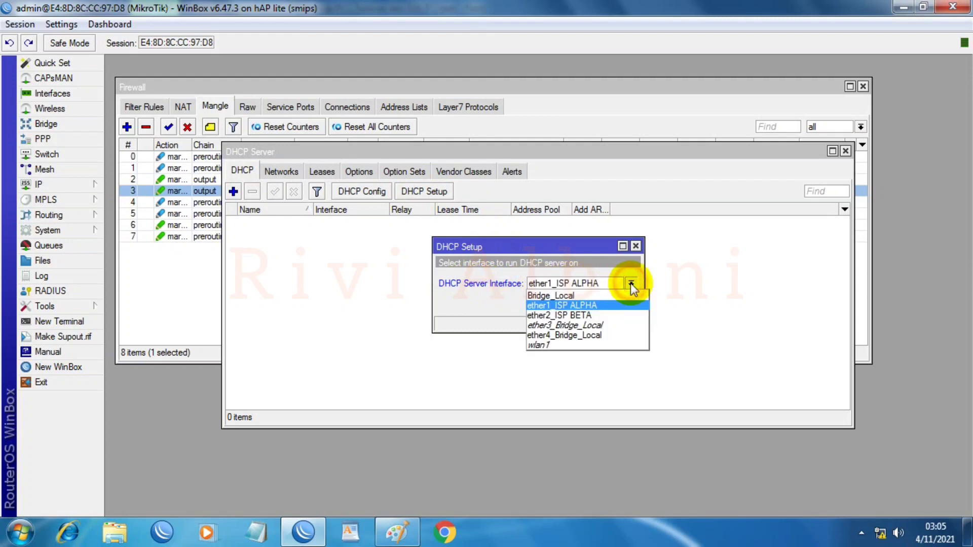
click(538, 344)
click(578, 303)
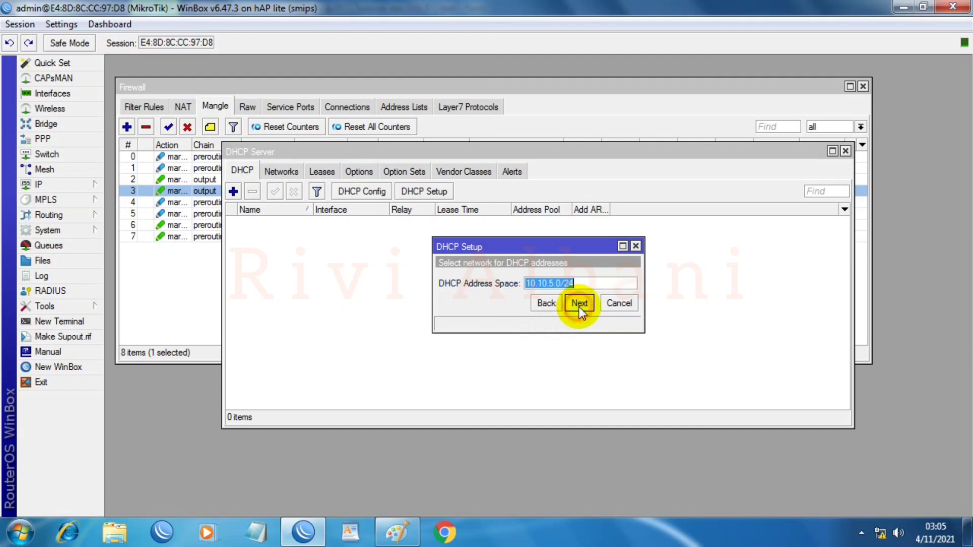
click(579, 303)
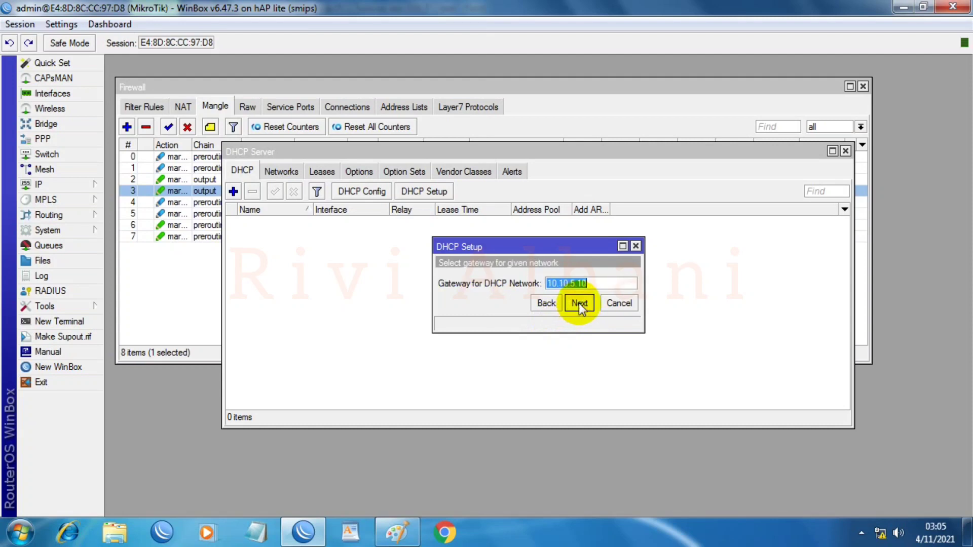
click(579, 303)
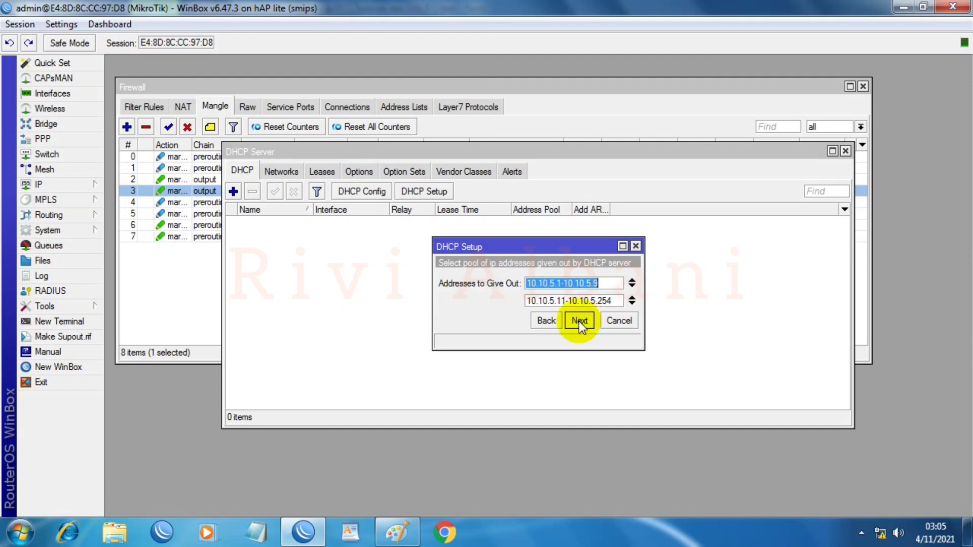
click(580, 320)
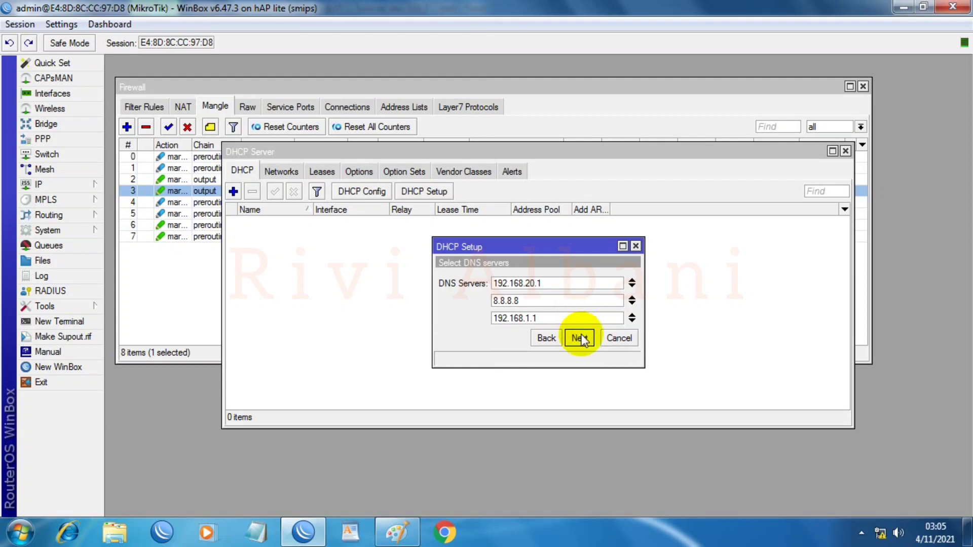
click(579, 338)
click(580, 338)
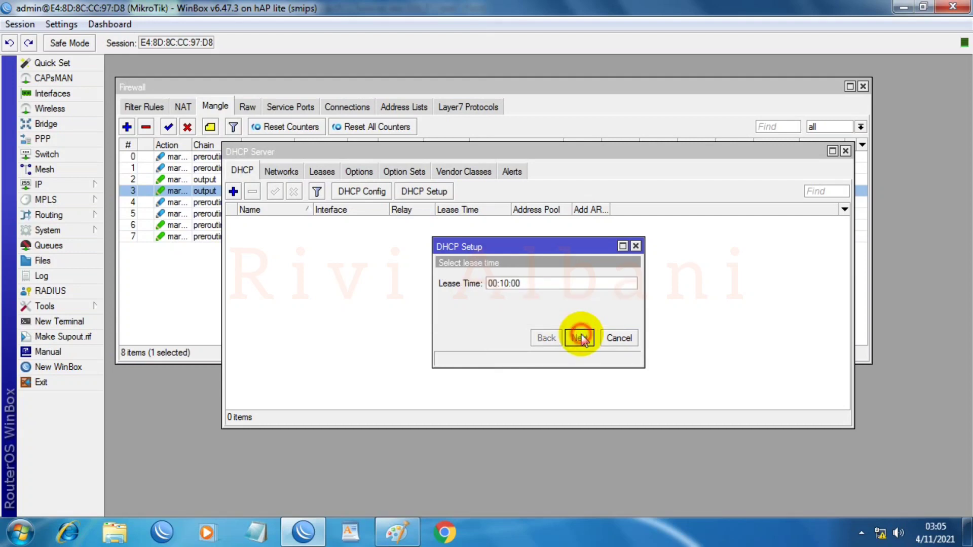
click(549, 284)
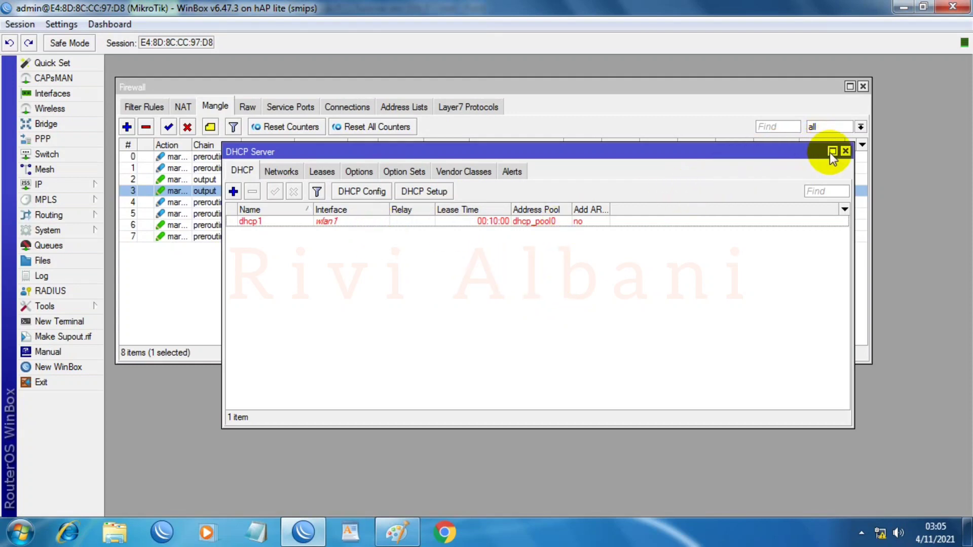
Step: Open wlan1 from Wireless Tables in Advanced Mode and maximize its settings window
click(846, 152)
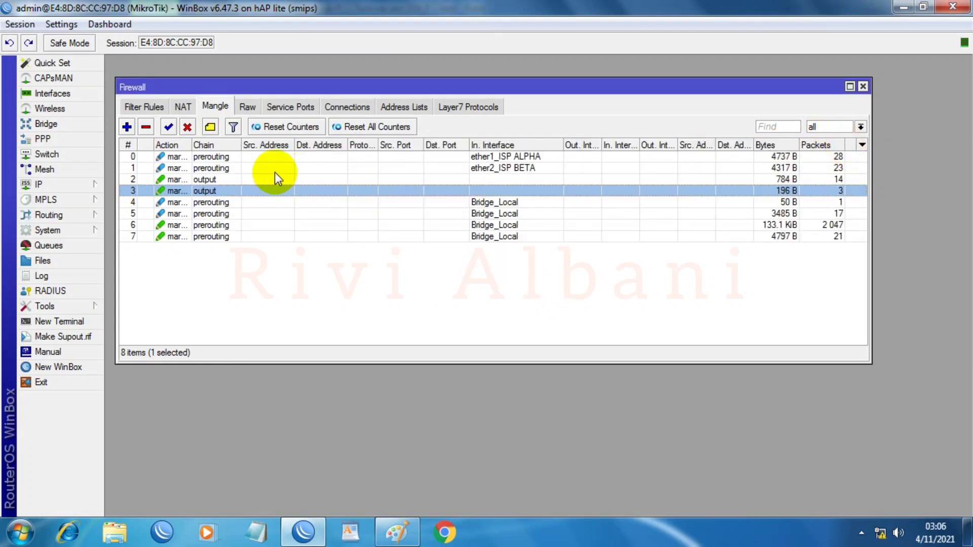
click(66, 108)
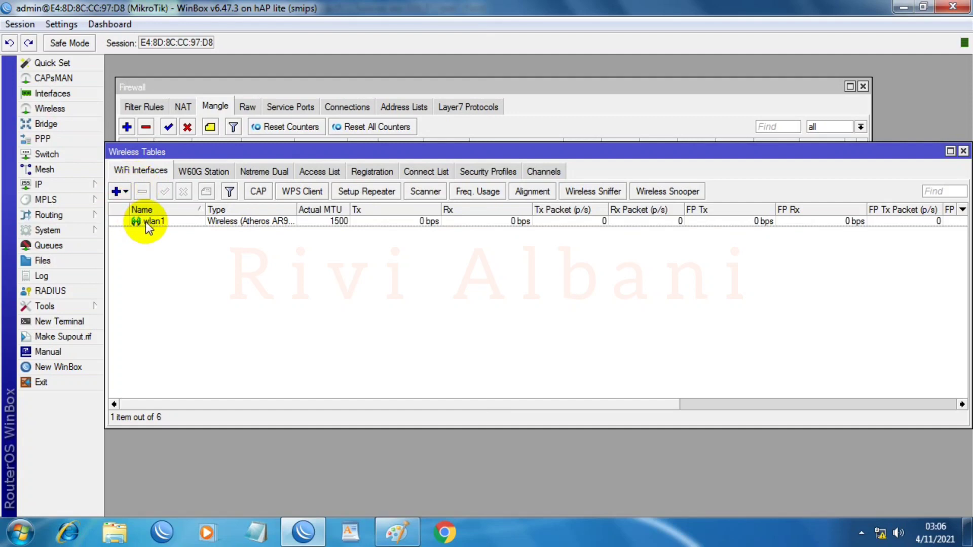
double_click(145, 221)
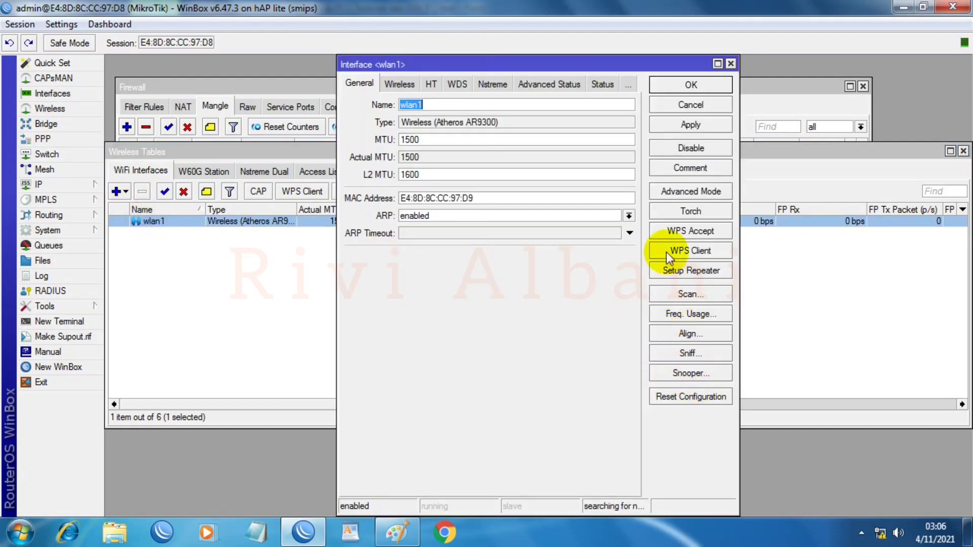
click(687, 192)
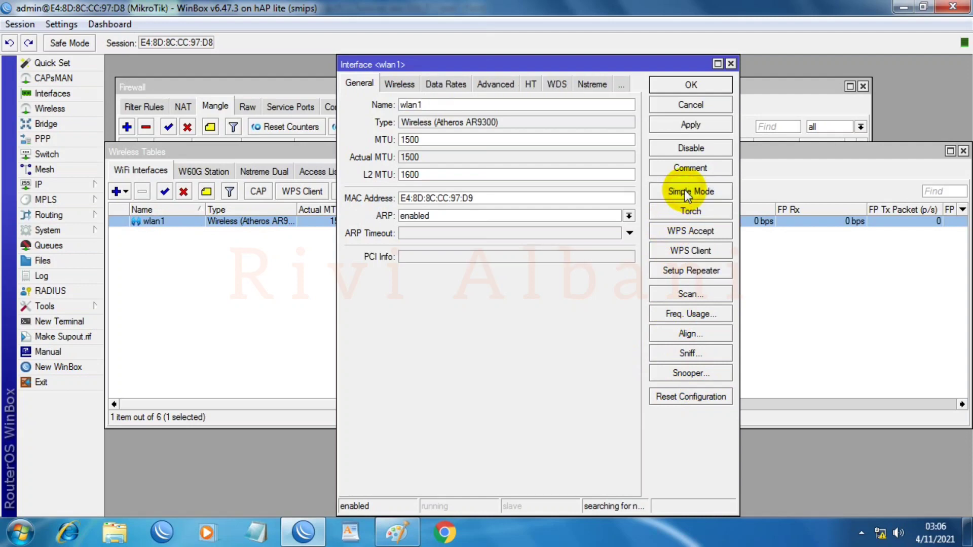
click(718, 64)
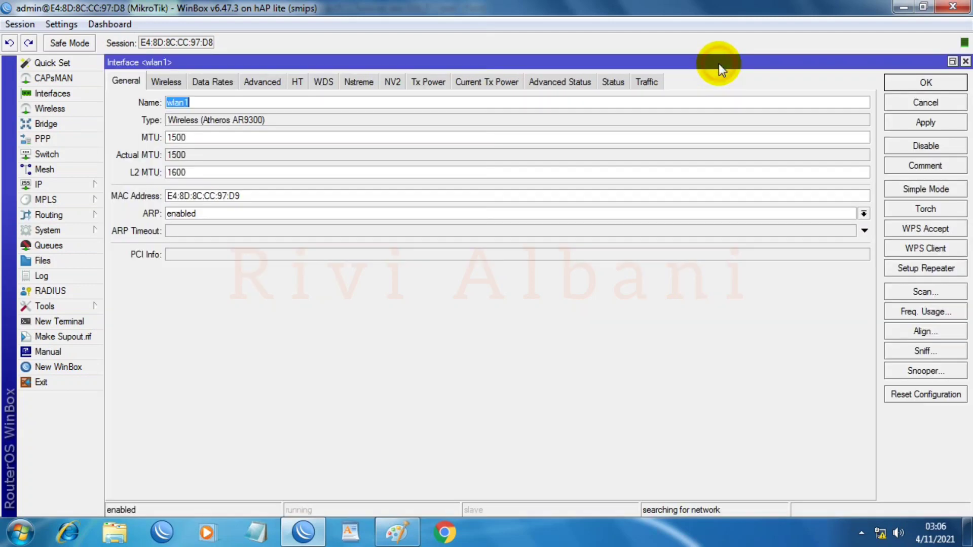
Step: Set wlan1 mode to ap bridge, SSID Youtube_Tutorial, and scan list 2400-2500
click(164, 81)
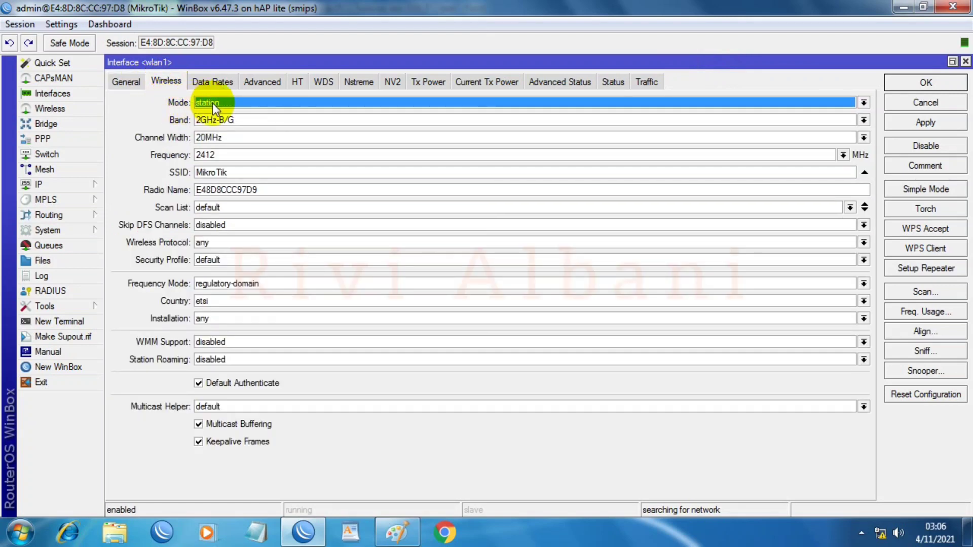
click(200, 102)
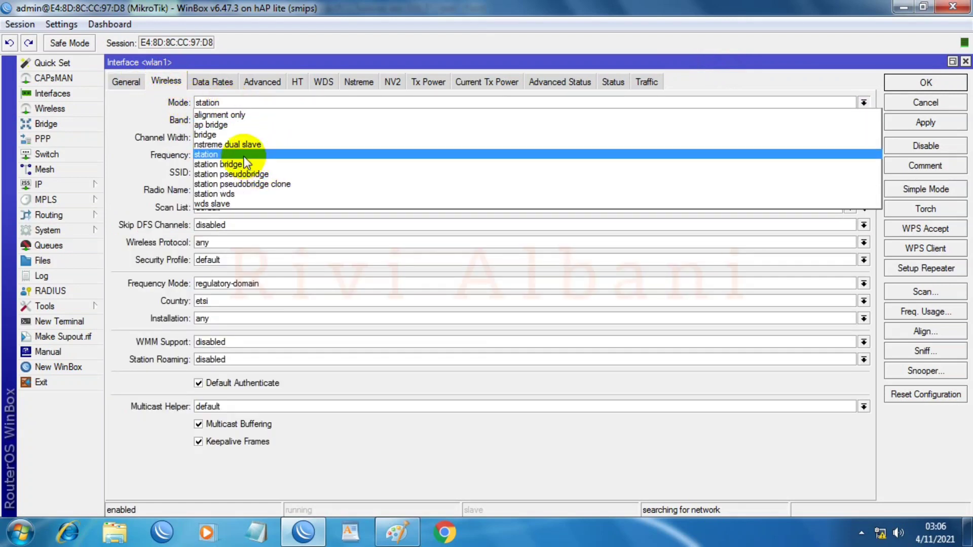
click(226, 121)
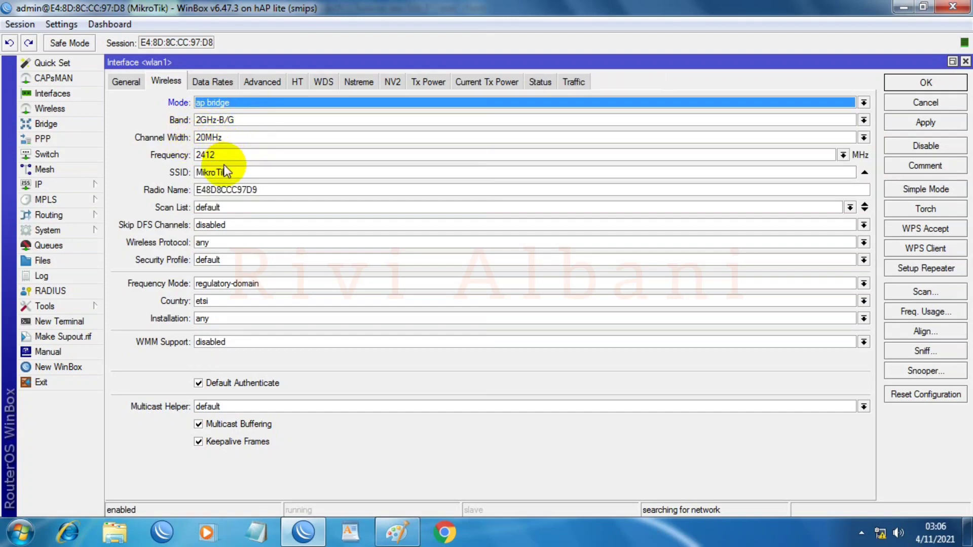
drag(239, 172, 170, 164)
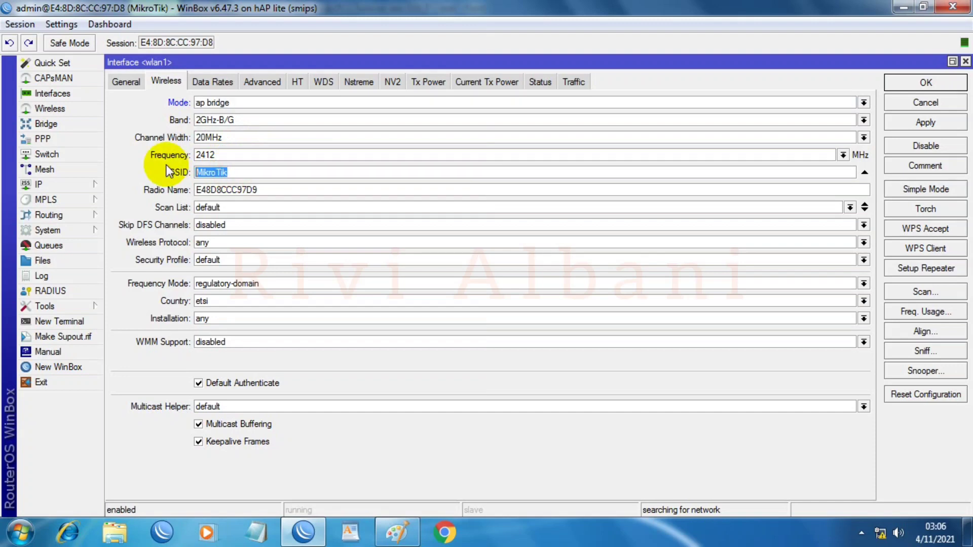
text(Youtube_Tutorial)
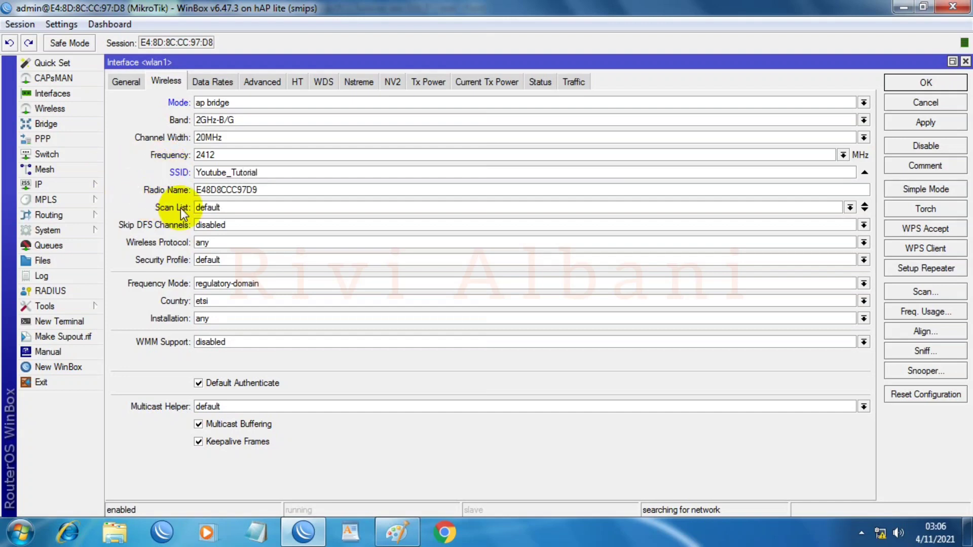
double_click(210, 207)
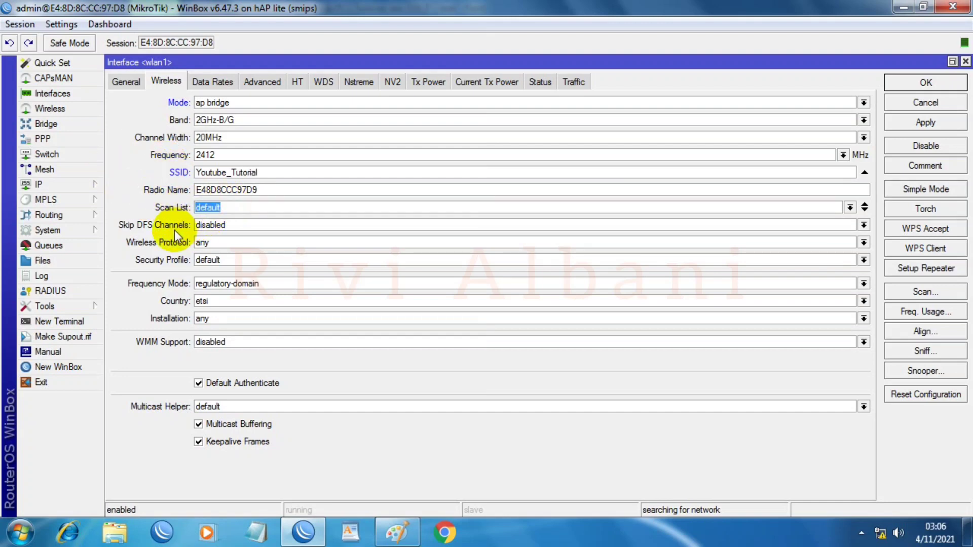
text(2400-2500)
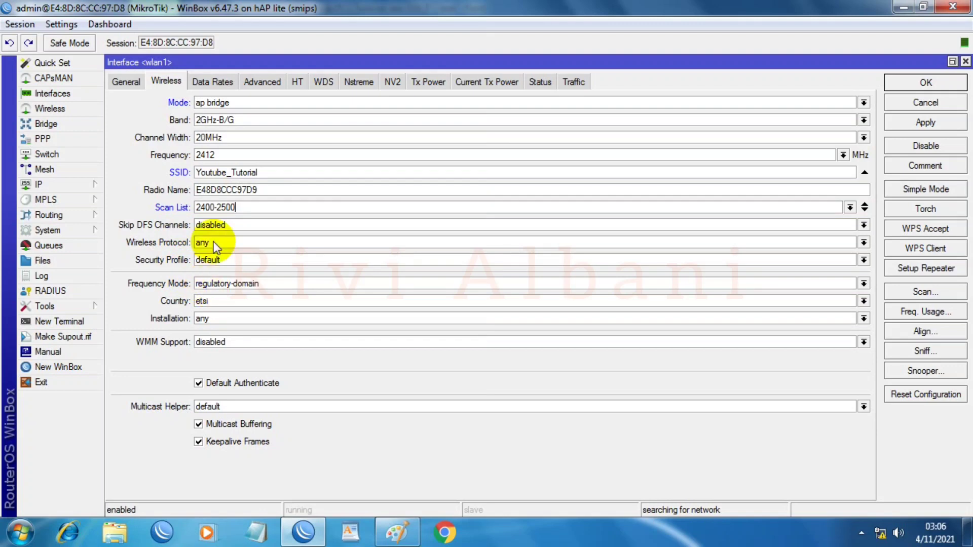
click(218, 260)
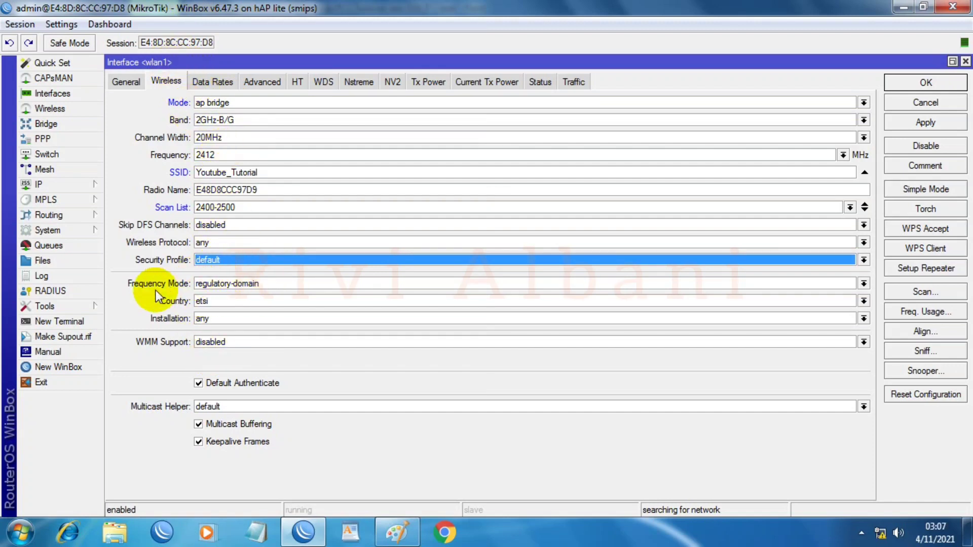
Step: Choose superchannel frequency mode and country no_country_set, then apply the wireless settings
click(219, 285)
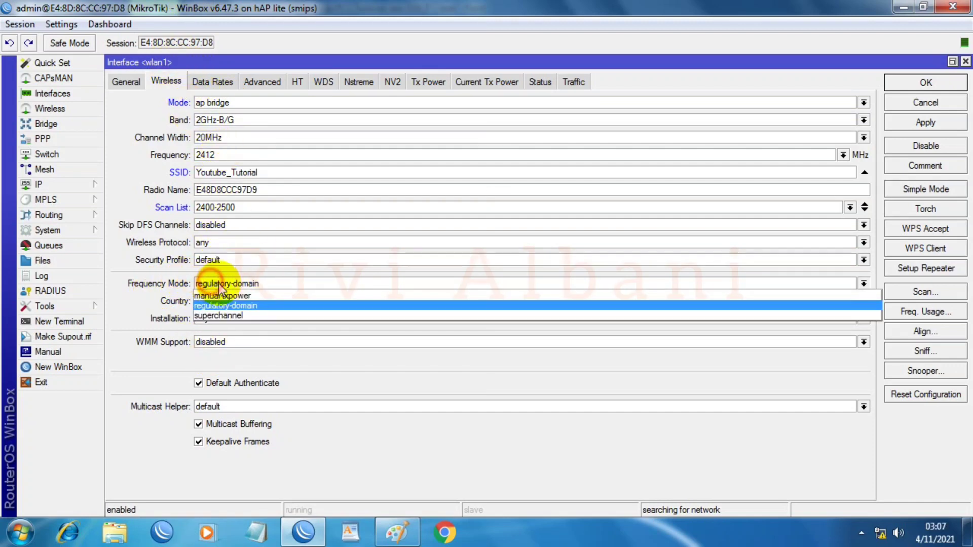
click(205, 315)
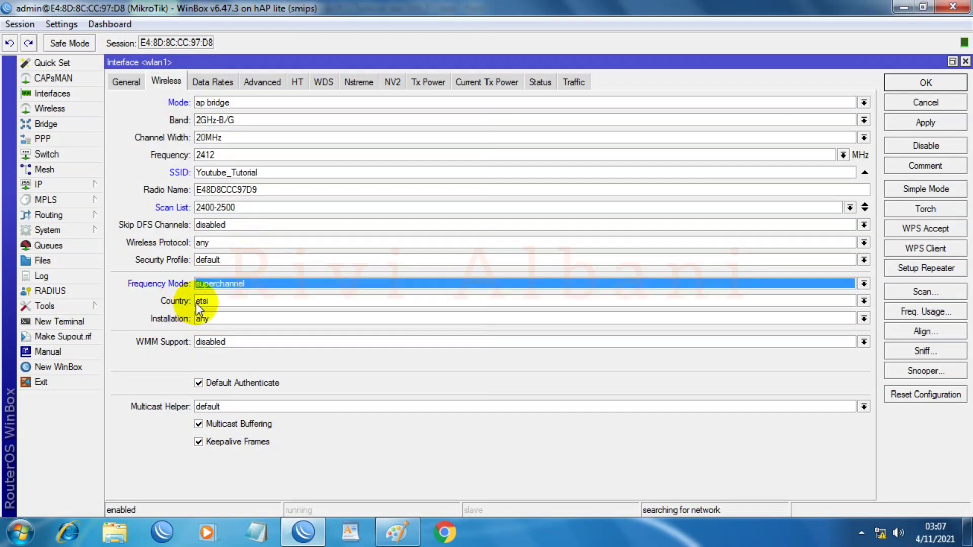
click(208, 302)
drag(878, 334, 877, 439)
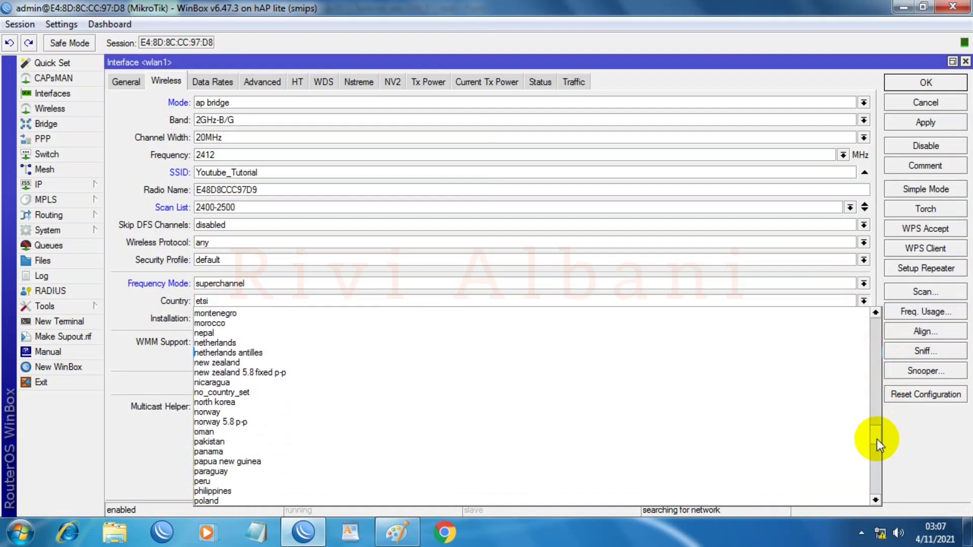
click(311, 394)
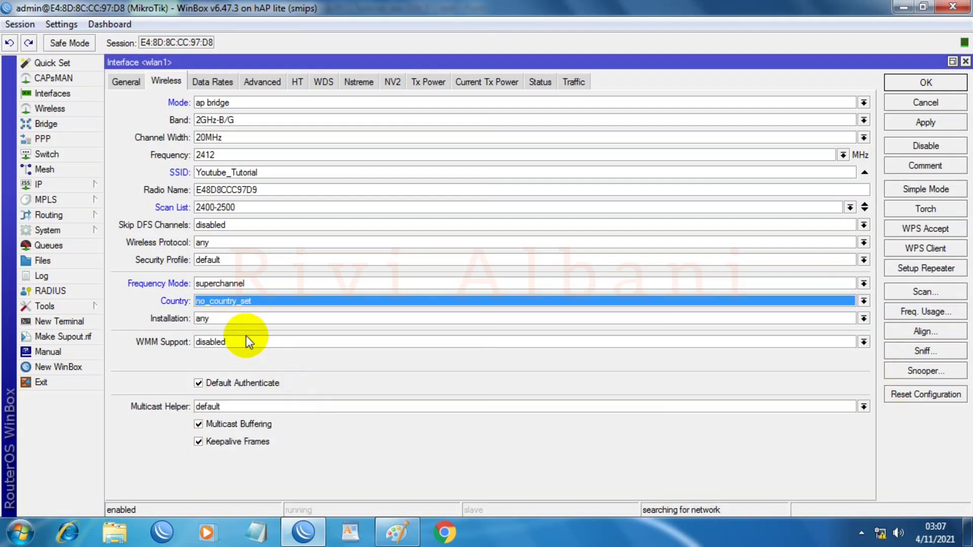
click(905, 123)
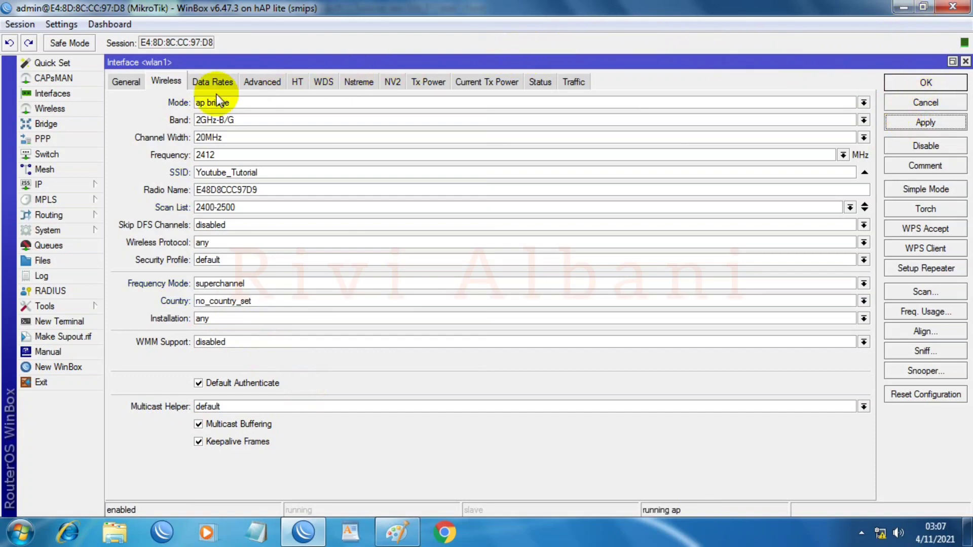
Step: Try all rates fixed Tx power, revert it to default, apply, and close wlan1
click(421, 81)
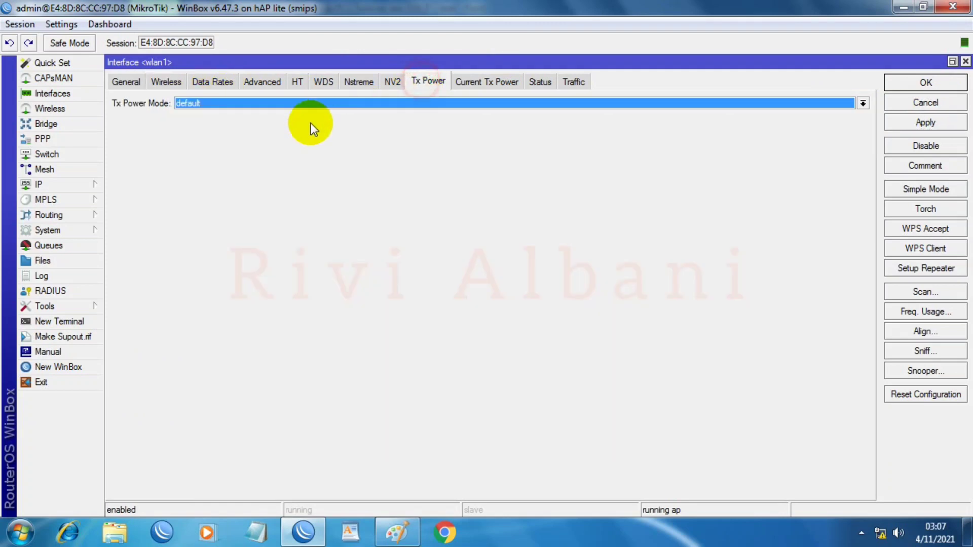
click(291, 104)
click(214, 115)
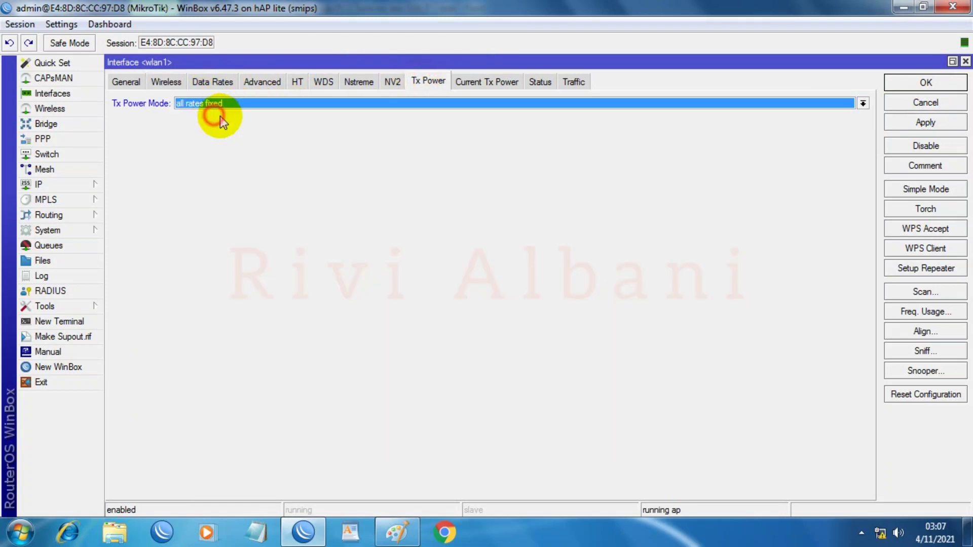
click(909, 122)
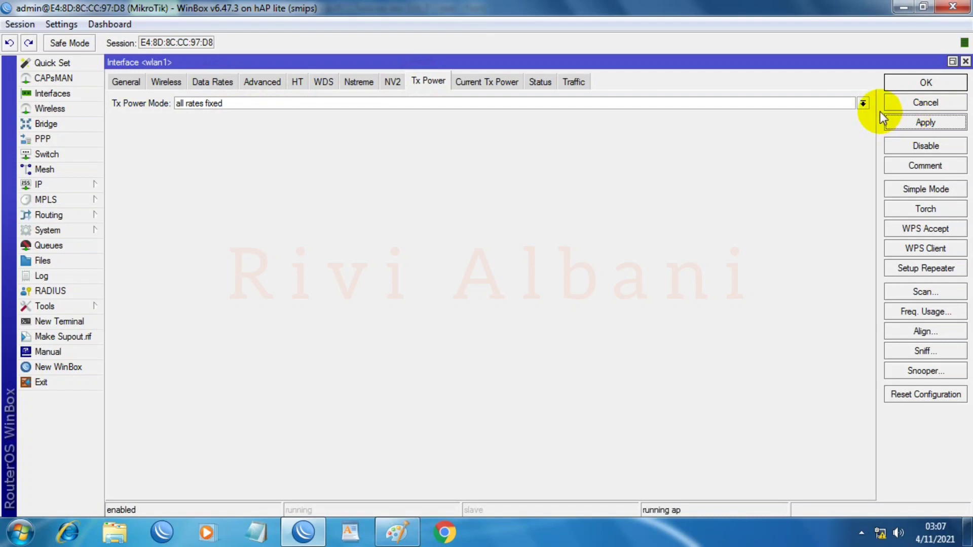
click(864, 104)
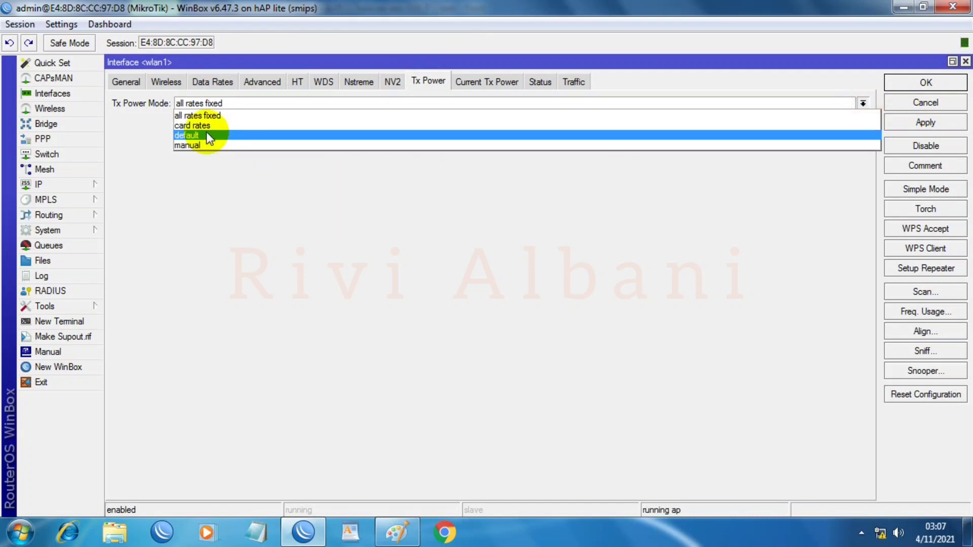
click(184, 135)
click(921, 122)
click(899, 83)
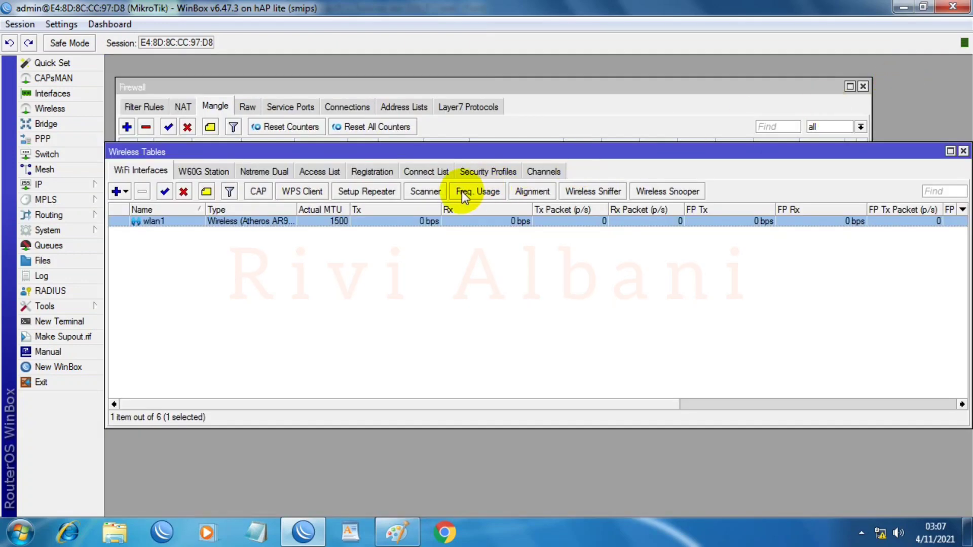
Step: Reopen wlan1 to check its security profiles, then show the Security Profiles list in Wireless Tables
click(193, 221)
double_click(194, 222)
click(166, 81)
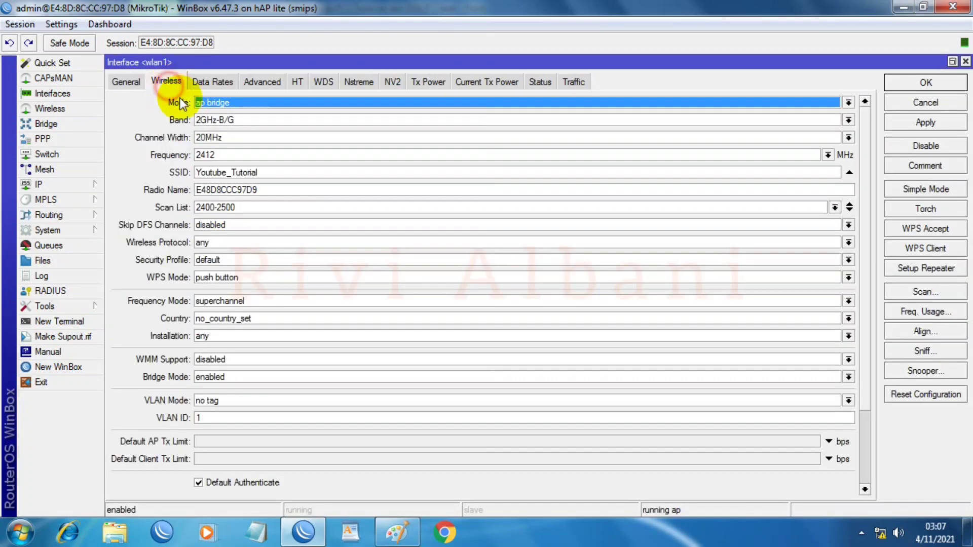
click(206, 261)
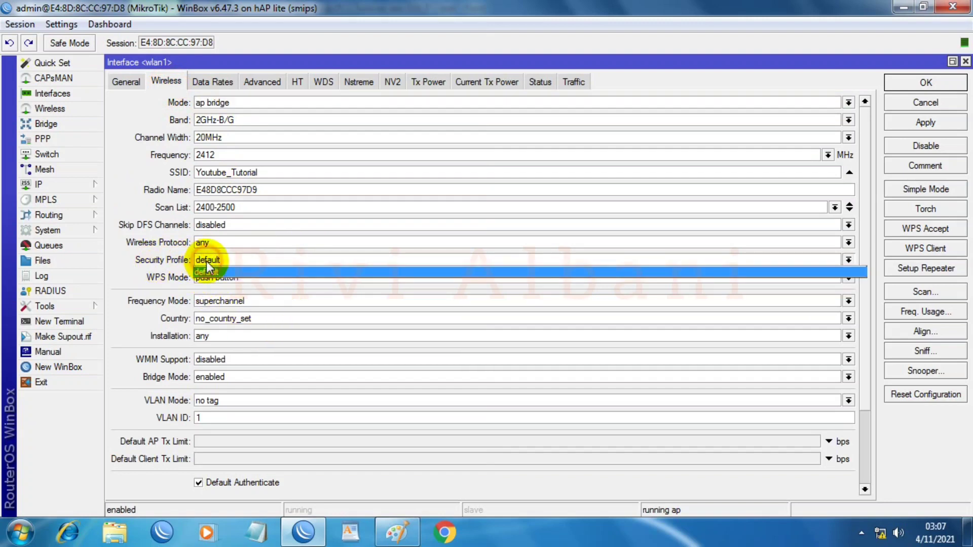
click(219, 263)
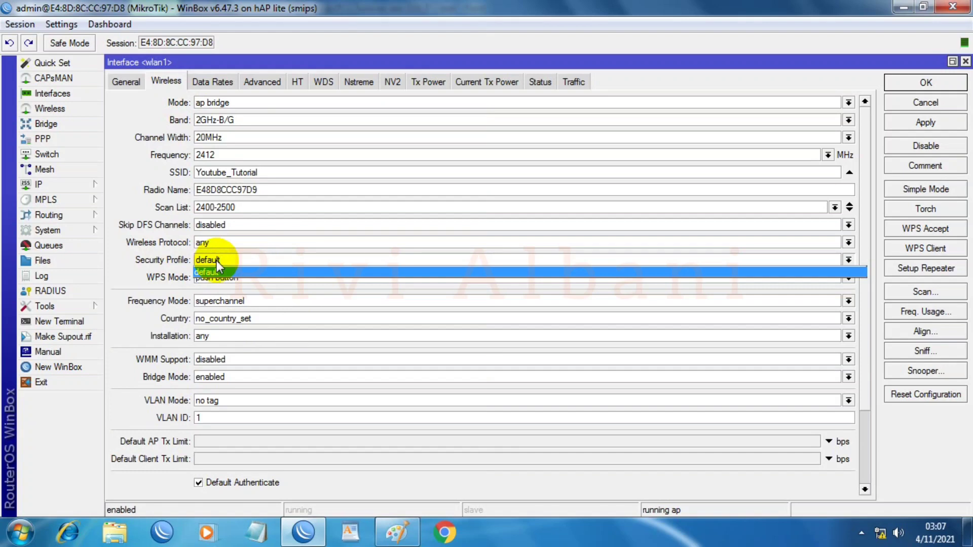
click(57, 107)
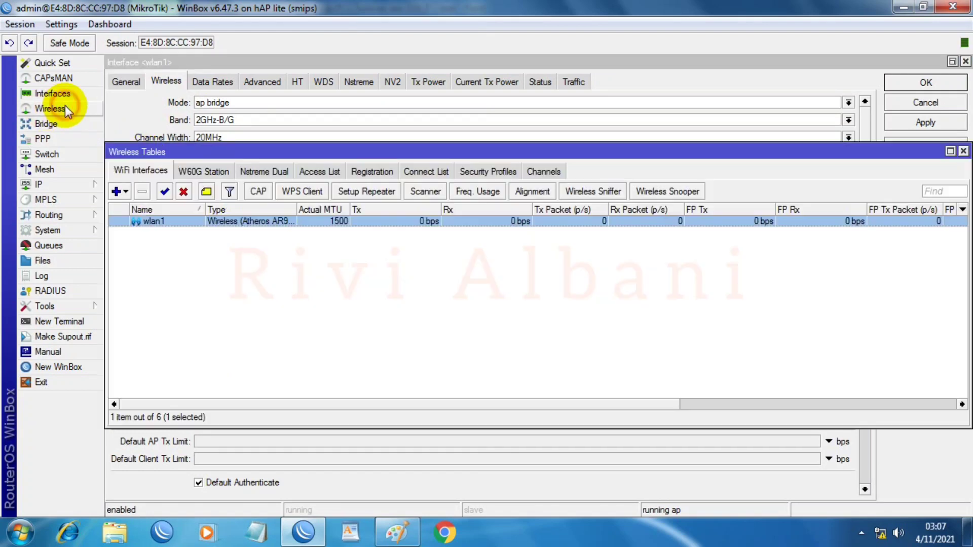
click(491, 172)
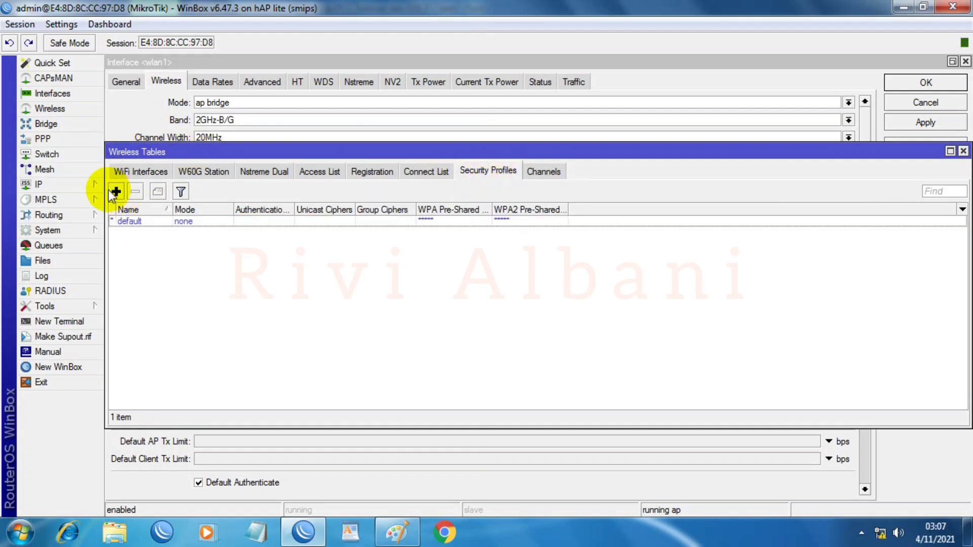
Step: Create security profile Rivi with dynamic keys mode, WPA PSK and WPA2 PSK enabled
click(116, 191)
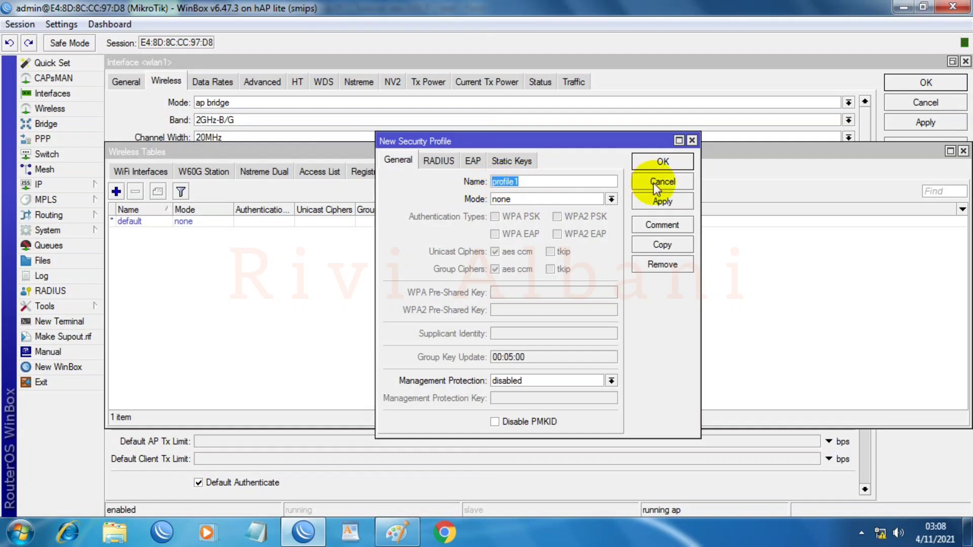
text(Rivi)
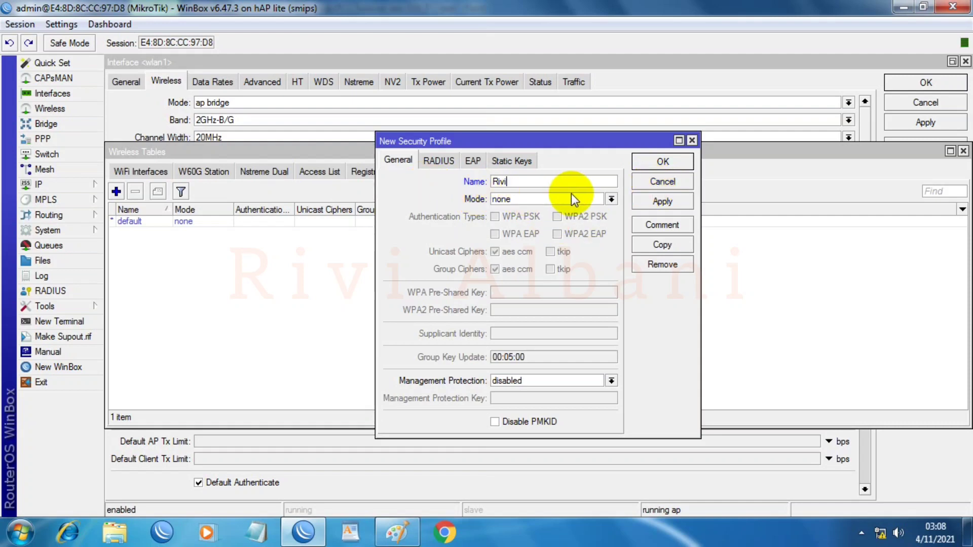
click(611, 199)
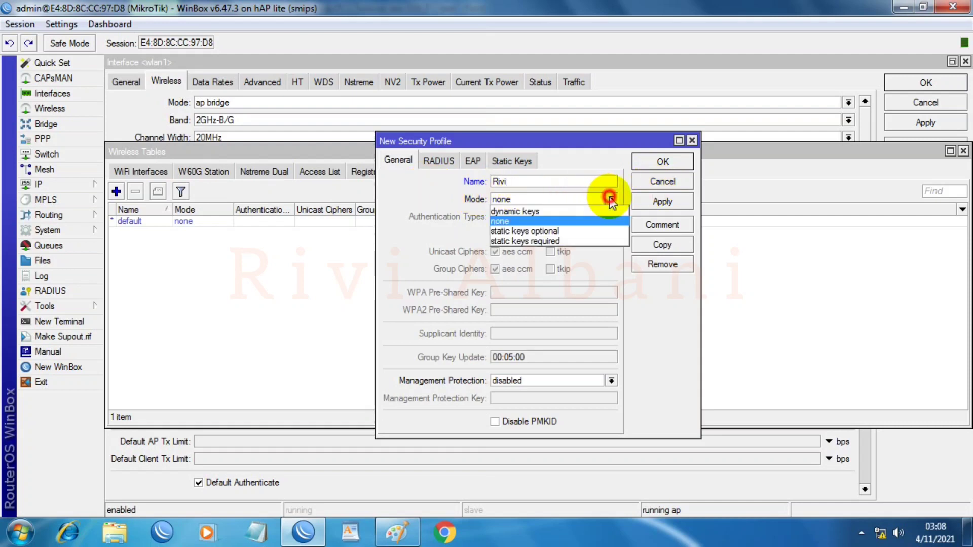
click(521, 211)
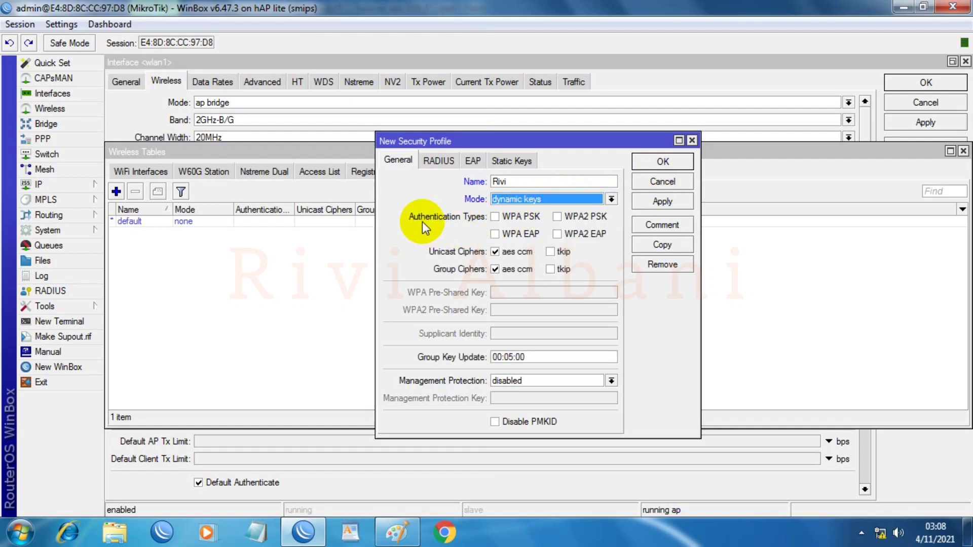
click(496, 218)
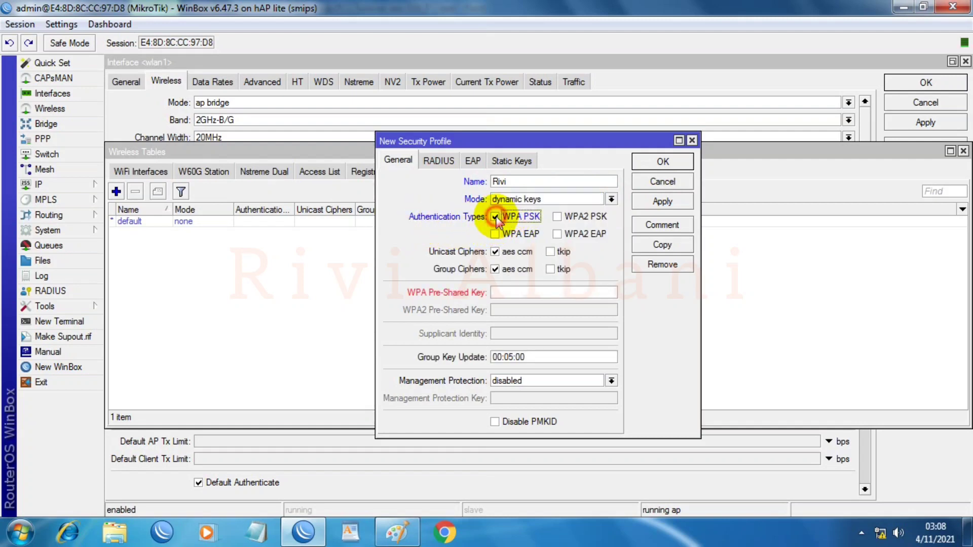
click(558, 216)
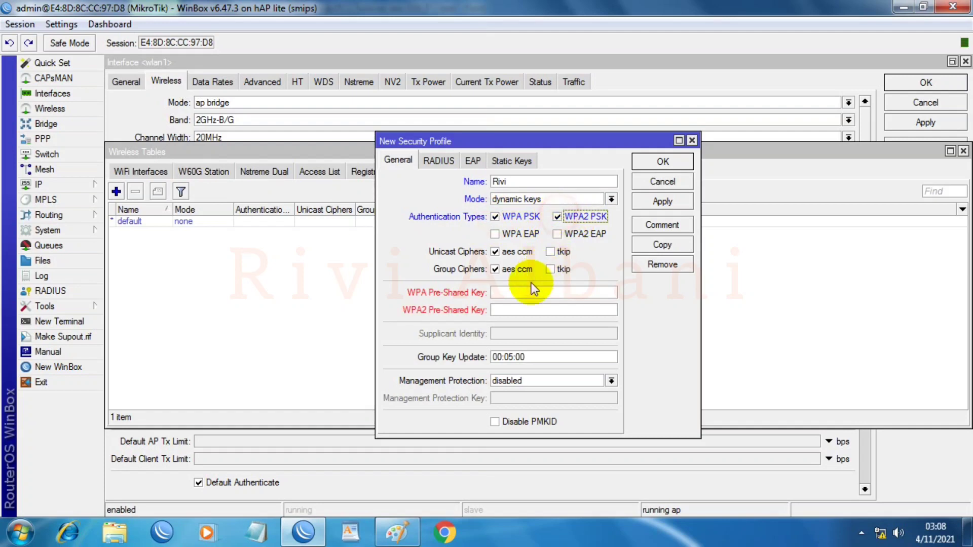
Step: Show passwords, enter the WPA and WPA2 pre-shared keys, and save the Rivi profile
click(510, 293)
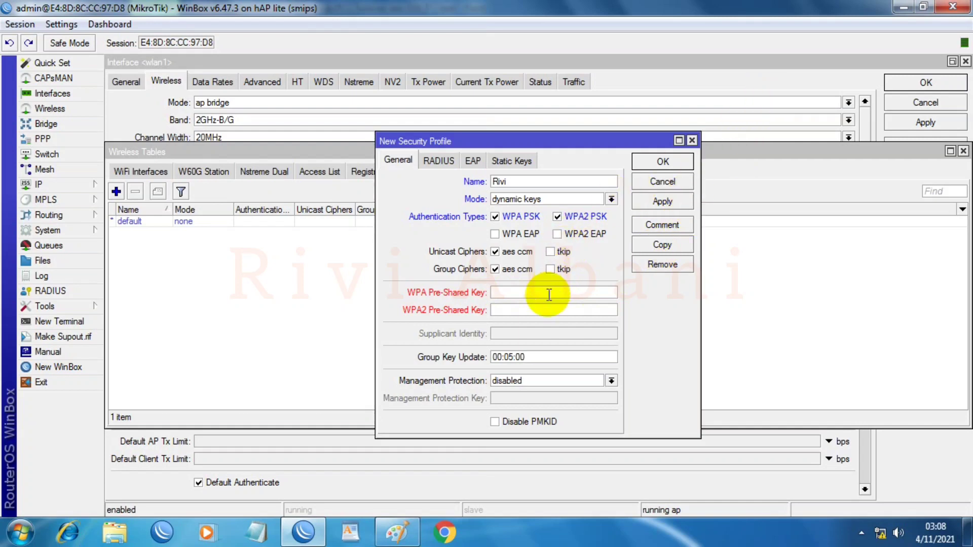
click(61, 24)
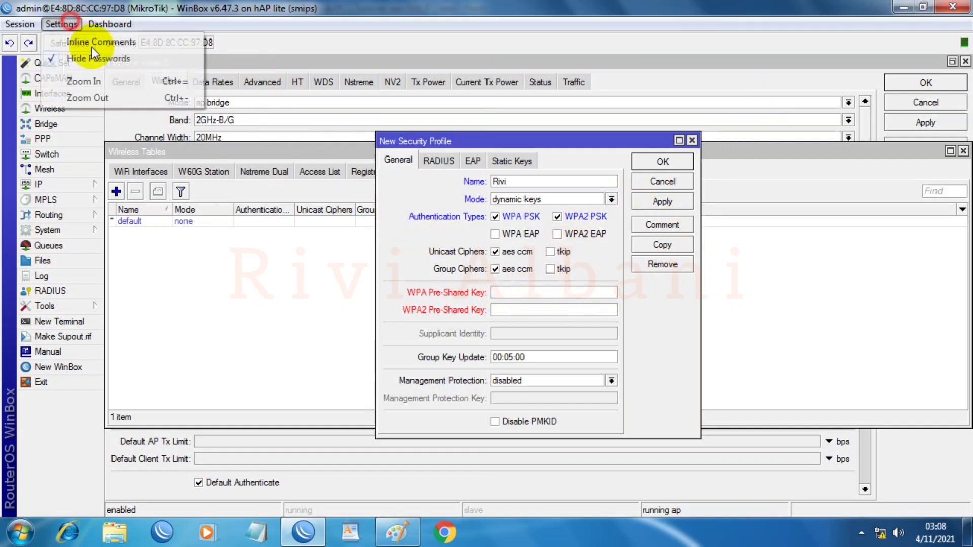
click(51, 58)
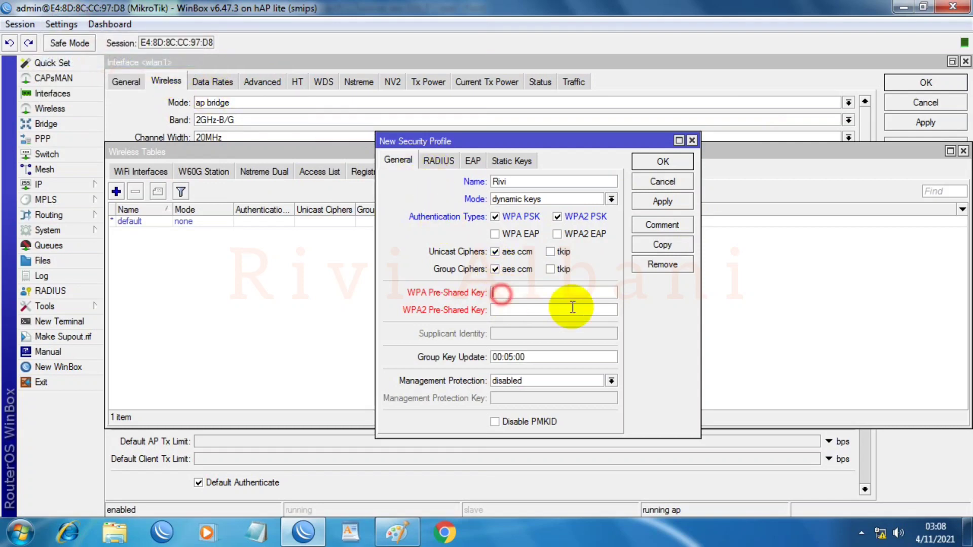
text(co)
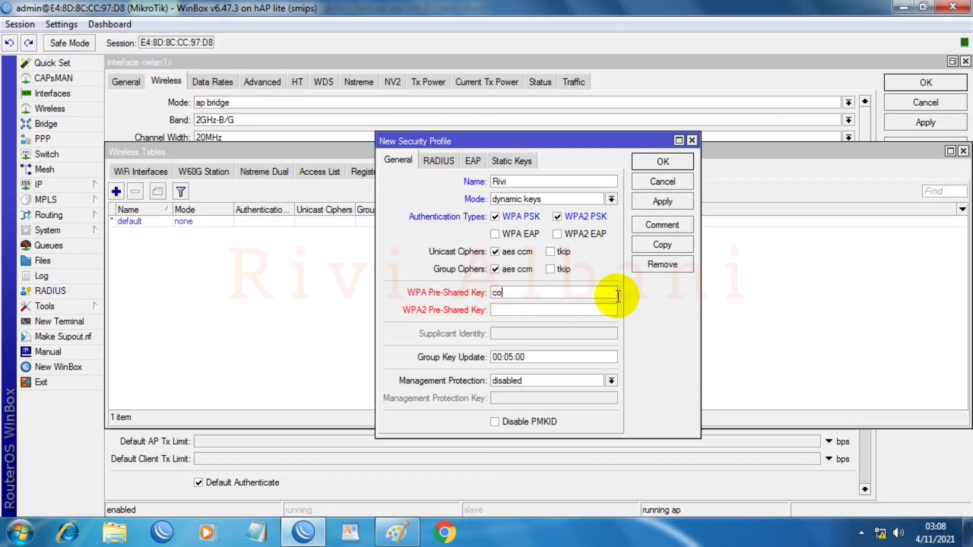
text(bacoba)
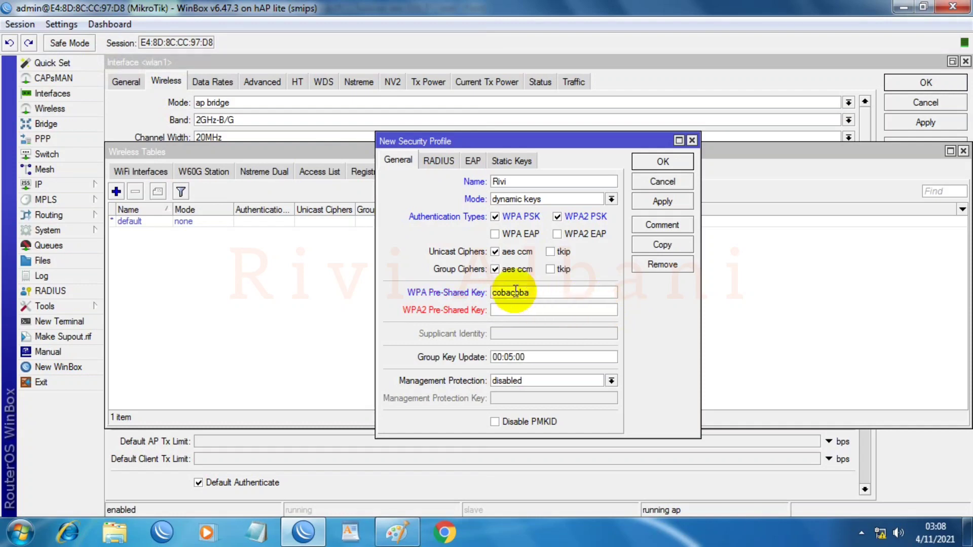
click(505, 310)
text(cobacoba)
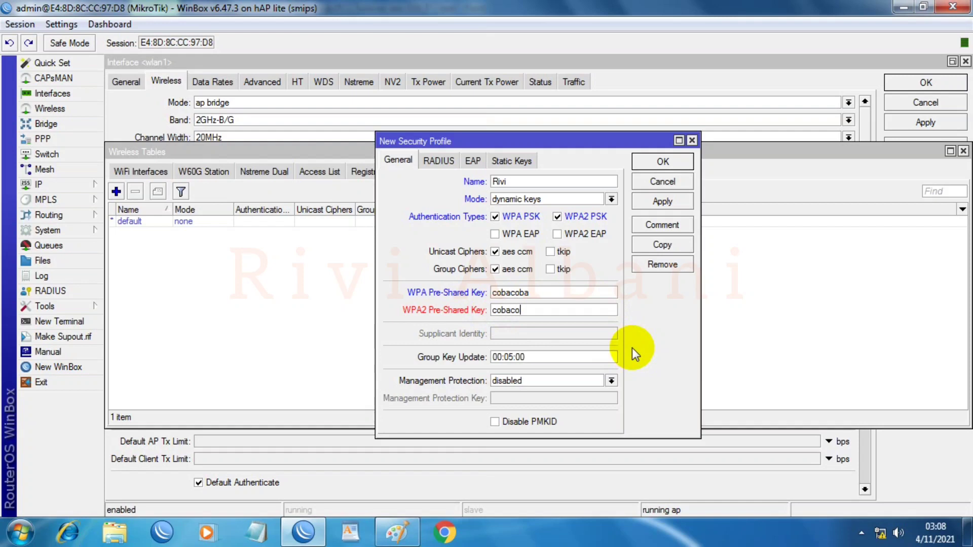
click(655, 208)
click(652, 161)
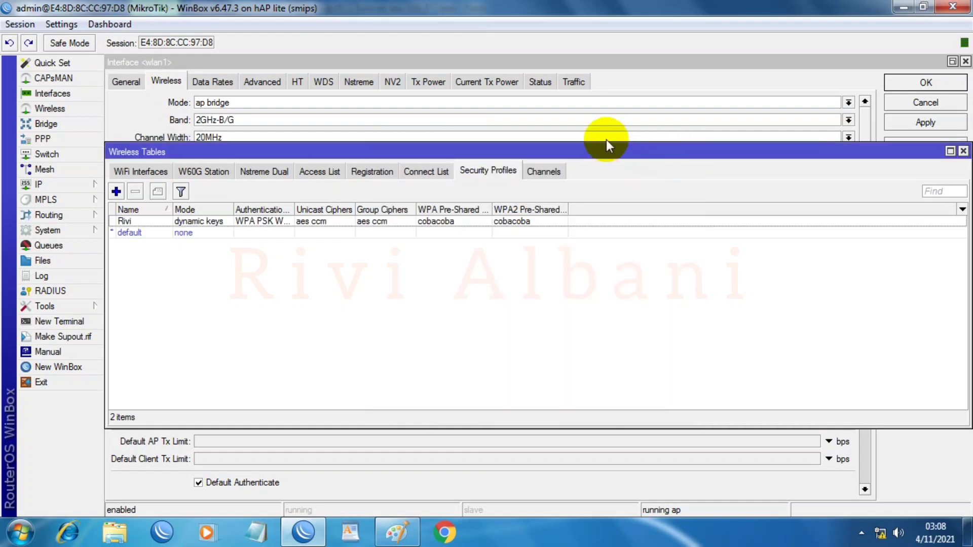
Step: Set wlan1's security profile to Rivi, apply, and close its settings
click(964, 152)
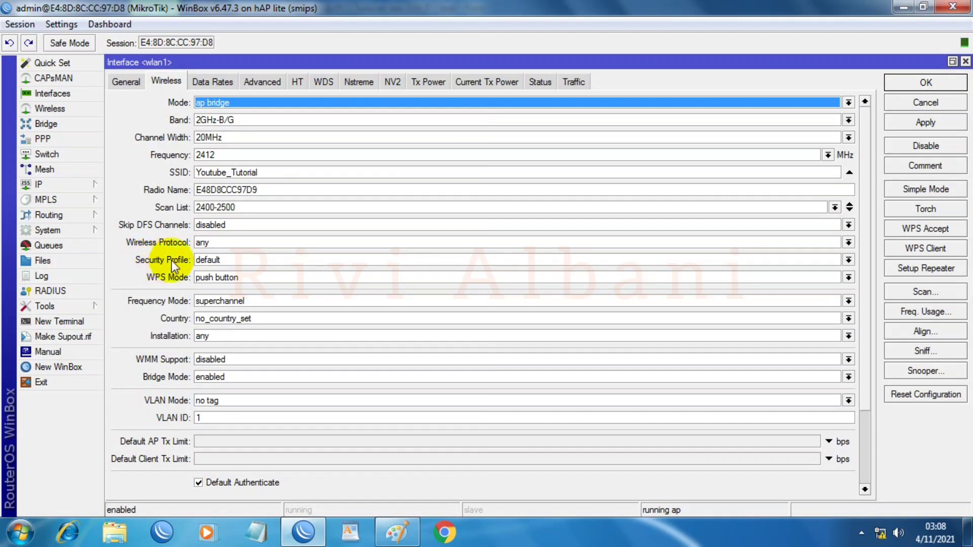
click(226, 260)
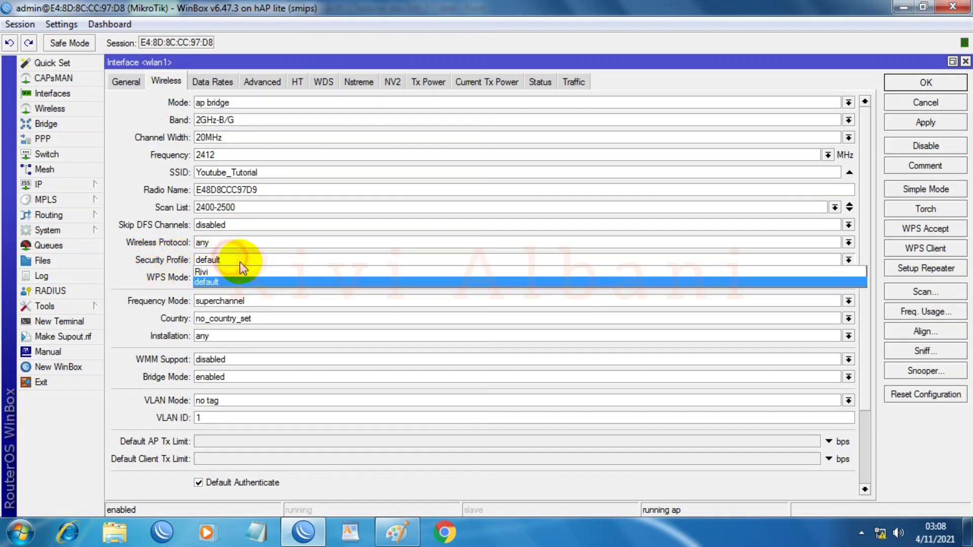
click(208, 273)
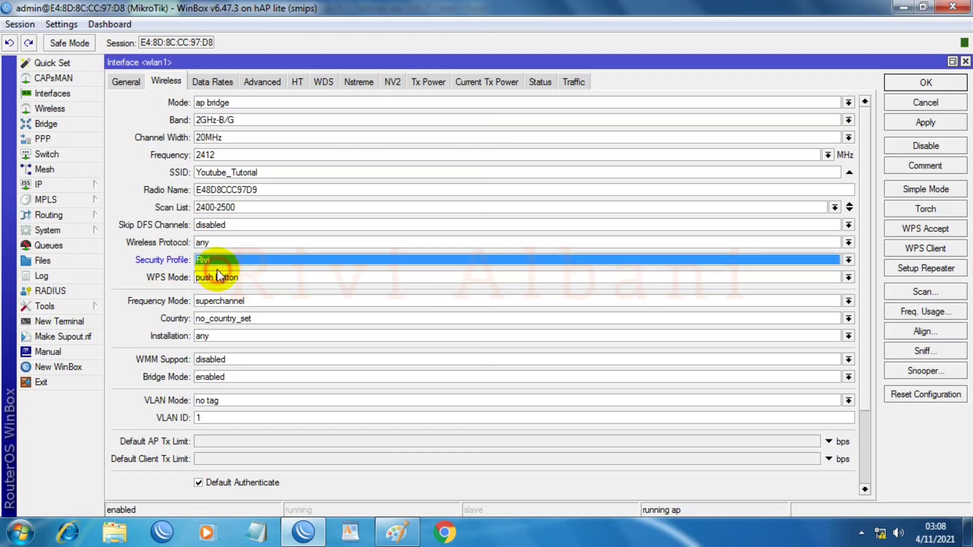
click(927, 128)
click(930, 84)
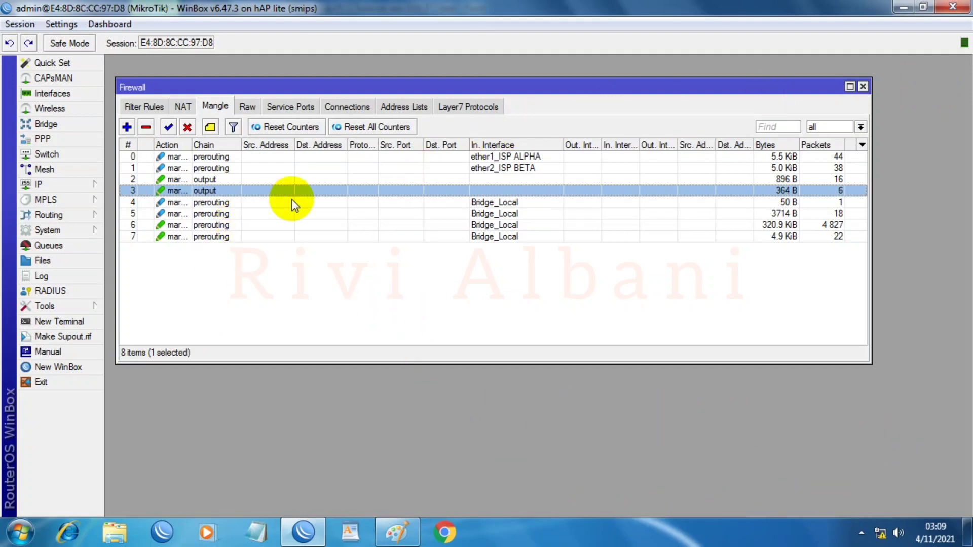
Step: View nearby wireless networks from the tray, then review the topology diagram in Paint
click(880, 536)
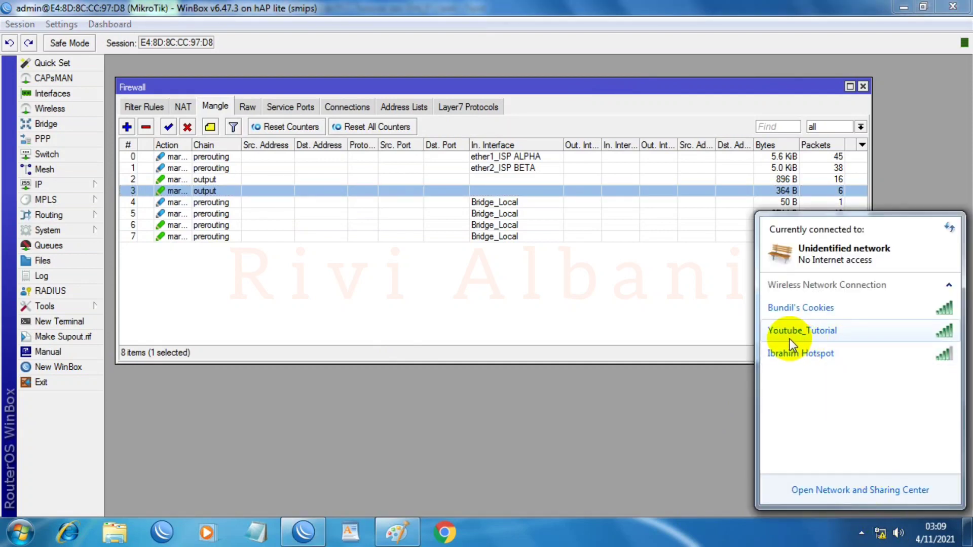
mouse_move(779, 335)
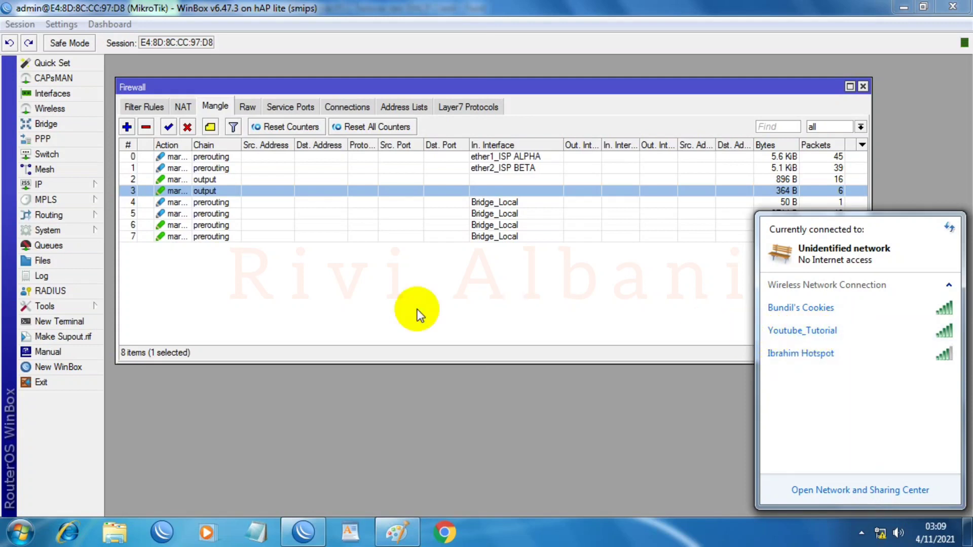
click(376, 293)
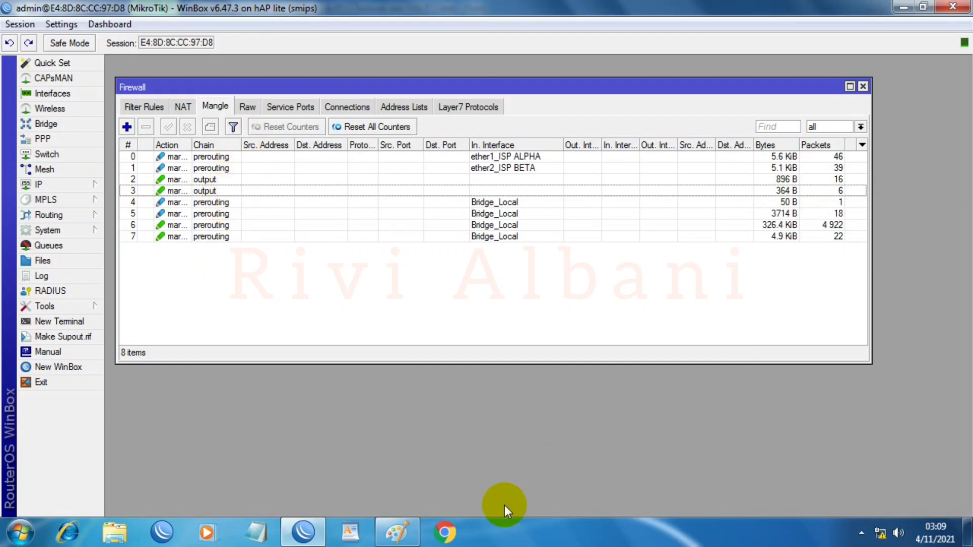
click(398, 532)
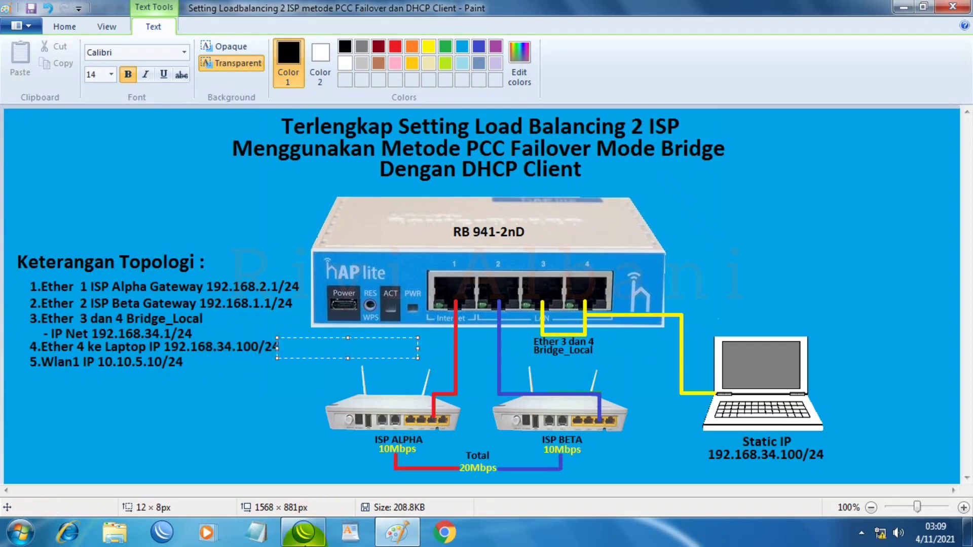
click(303, 532)
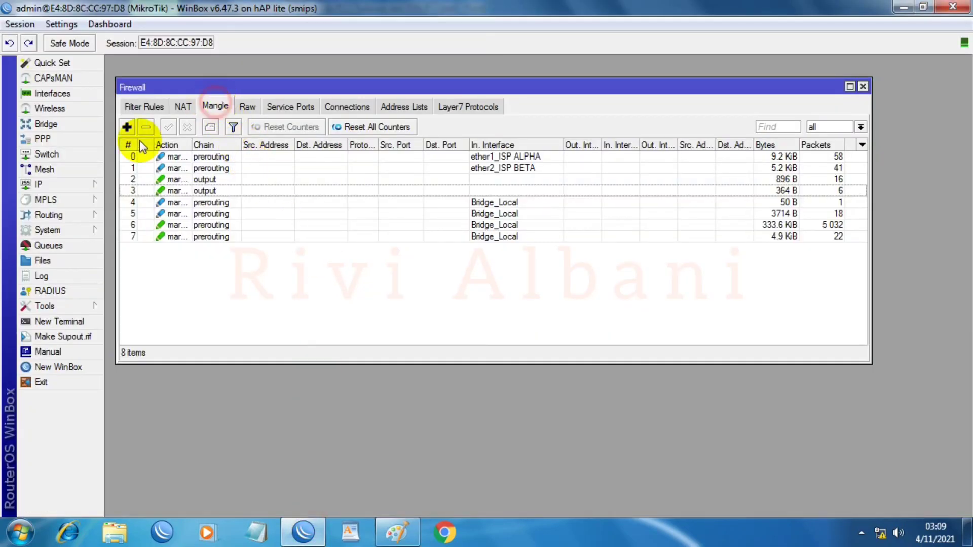
Step: Create a forward-chain mangle rule matching non-ICMP traffic to destination 192.168.34.100
click(126, 127)
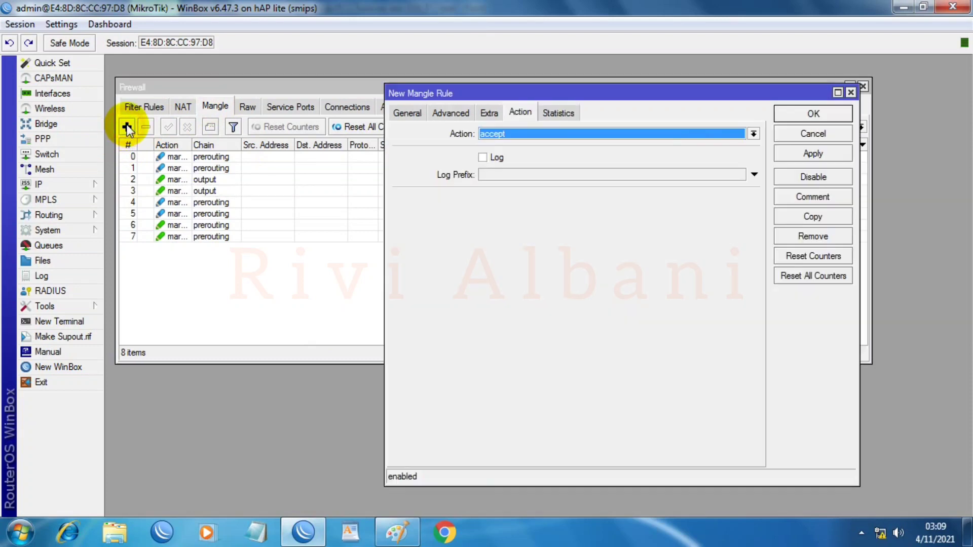
click(410, 113)
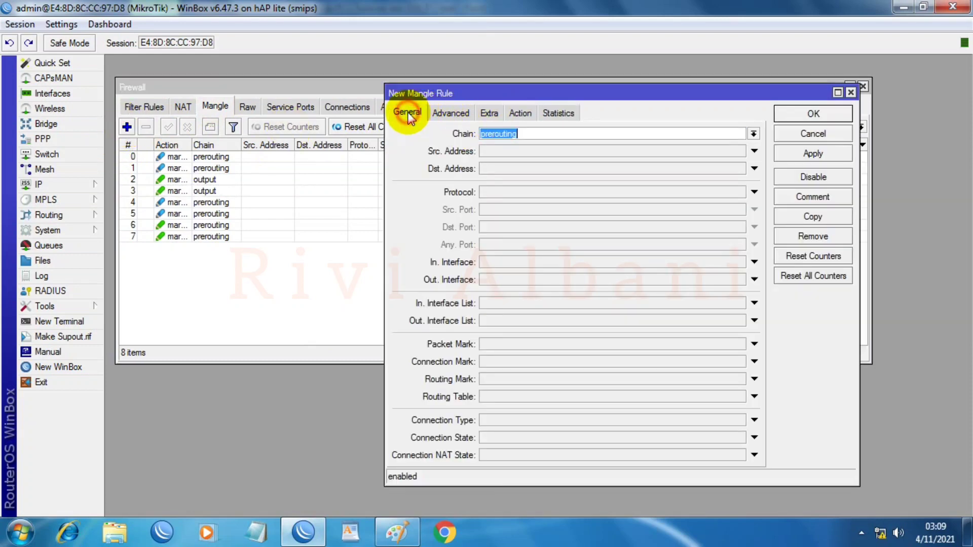
click(754, 133)
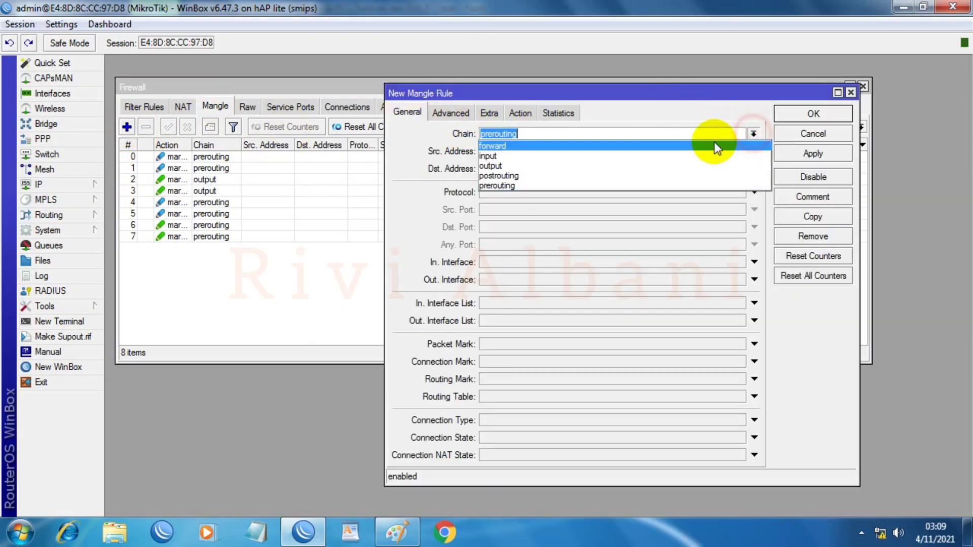
click(525, 146)
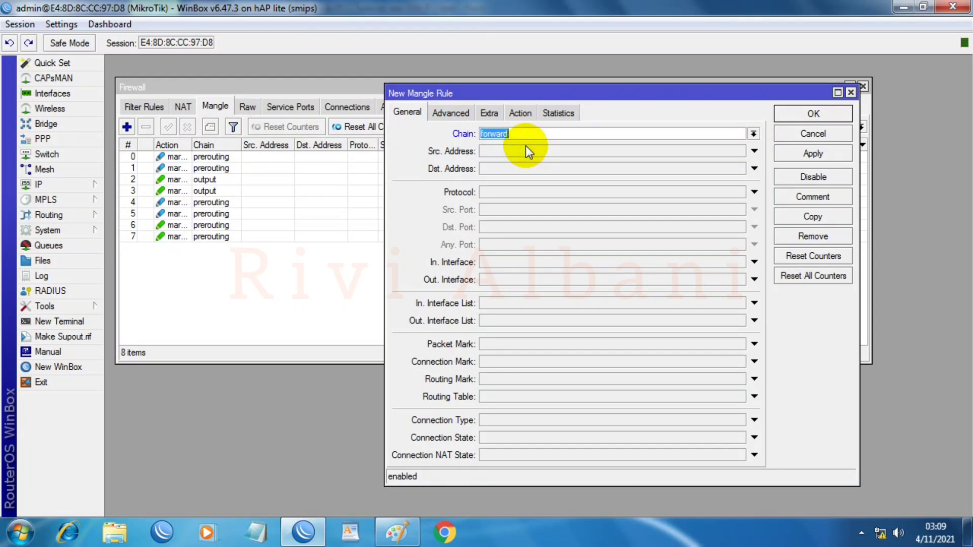
click(506, 168)
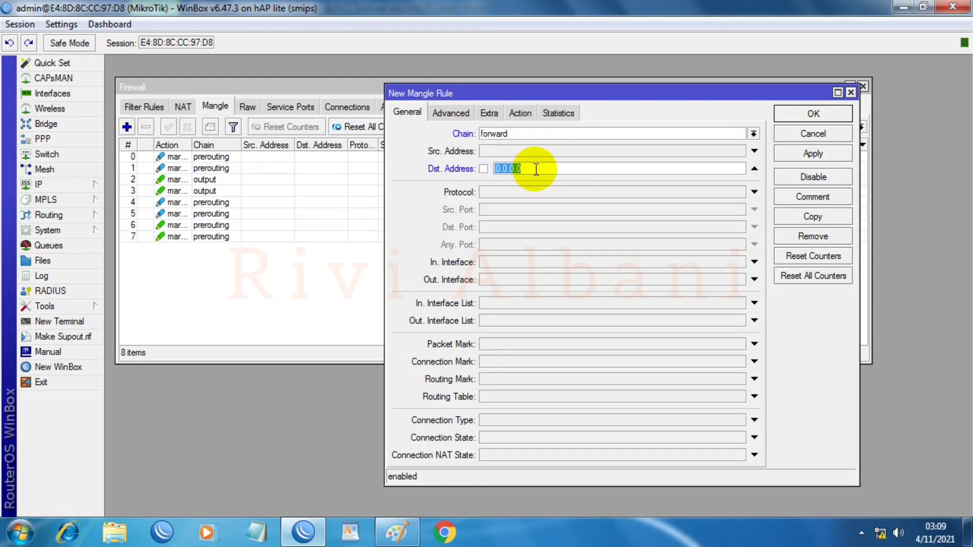
text(192.168.34.100)
click(518, 193)
click(739, 193)
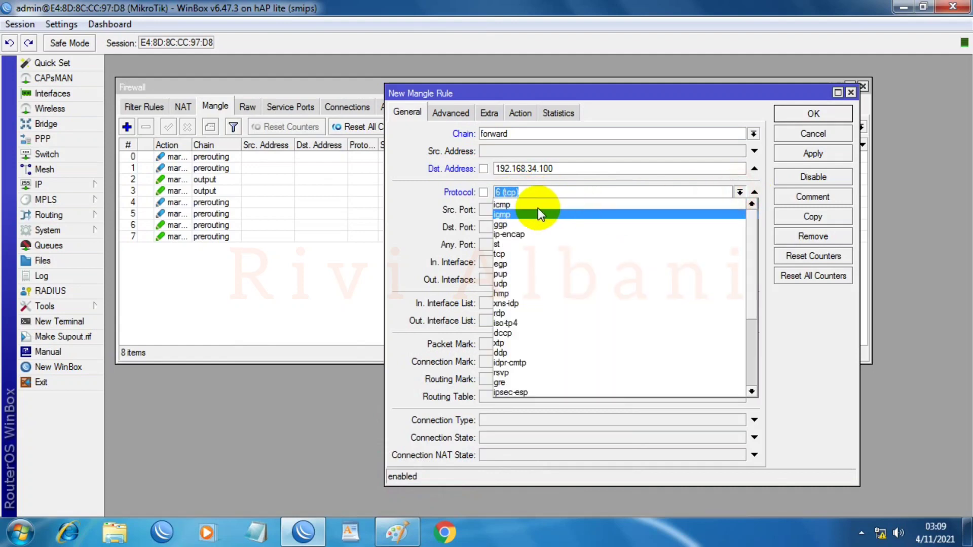
click(501, 204)
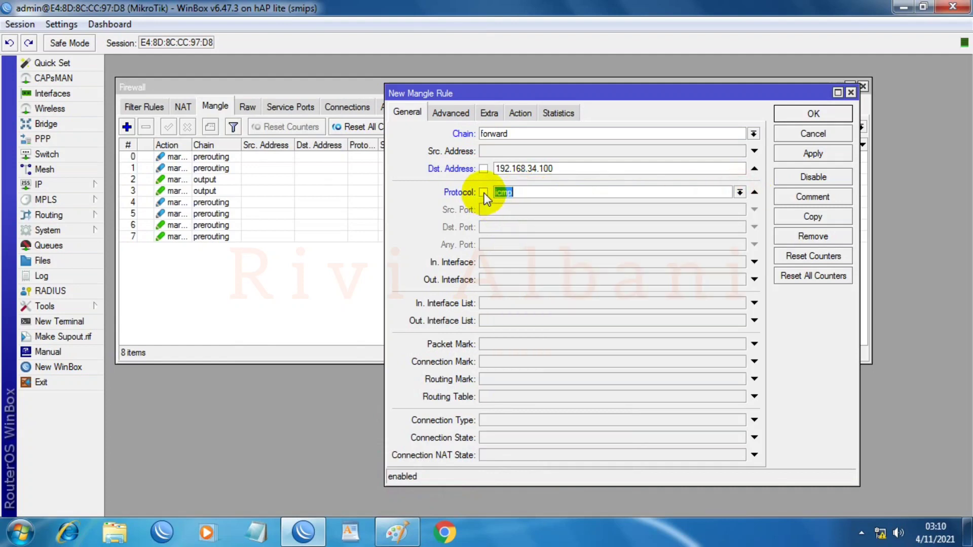
click(484, 193)
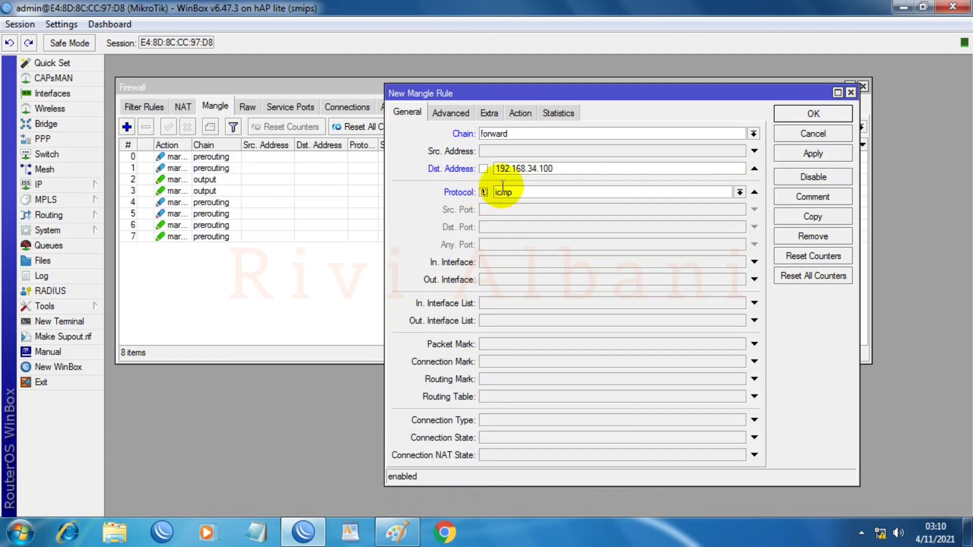
Step: Mark its packets as 'IP NET 192.168.34.100' with passthrough off, and save the rule
click(522, 114)
click(504, 133)
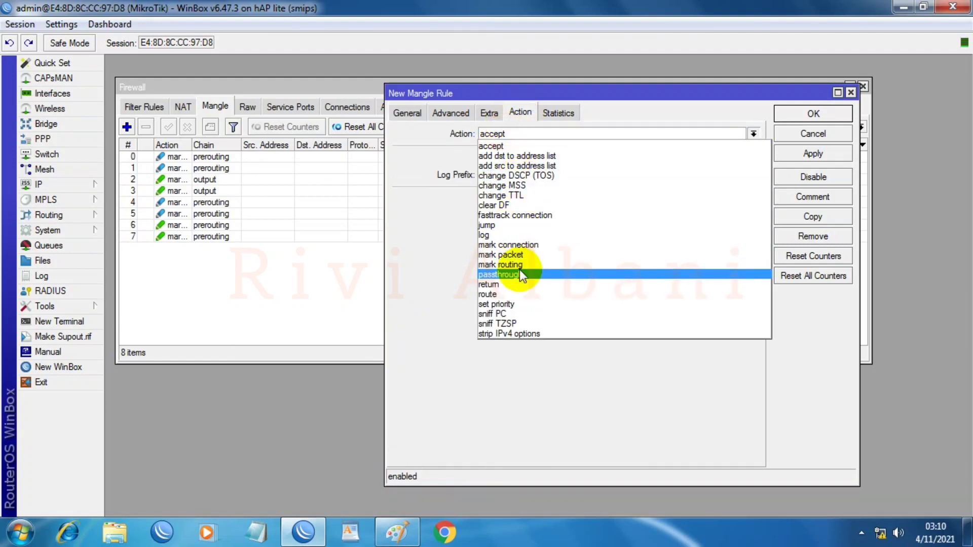
click(518, 254)
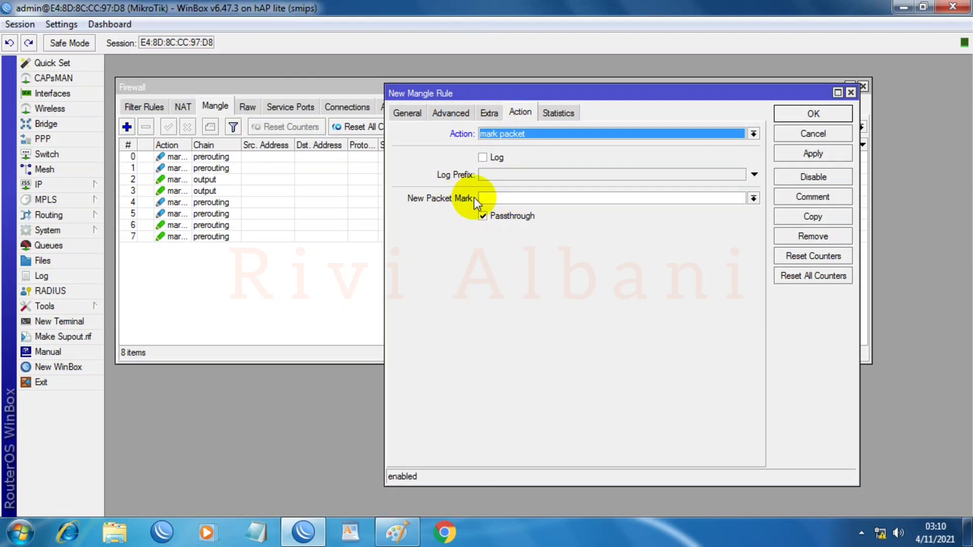
click(496, 198)
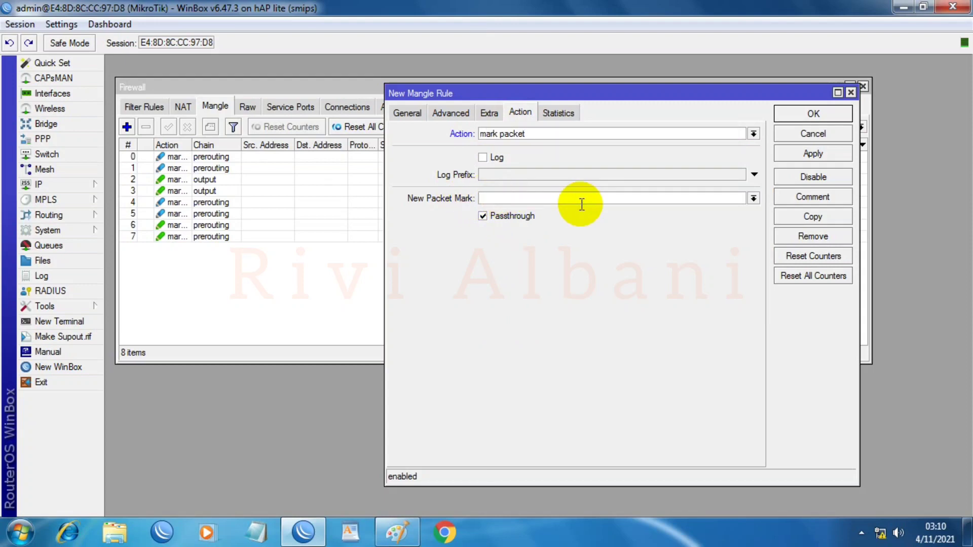
text(IP NET 192.168.34.100)
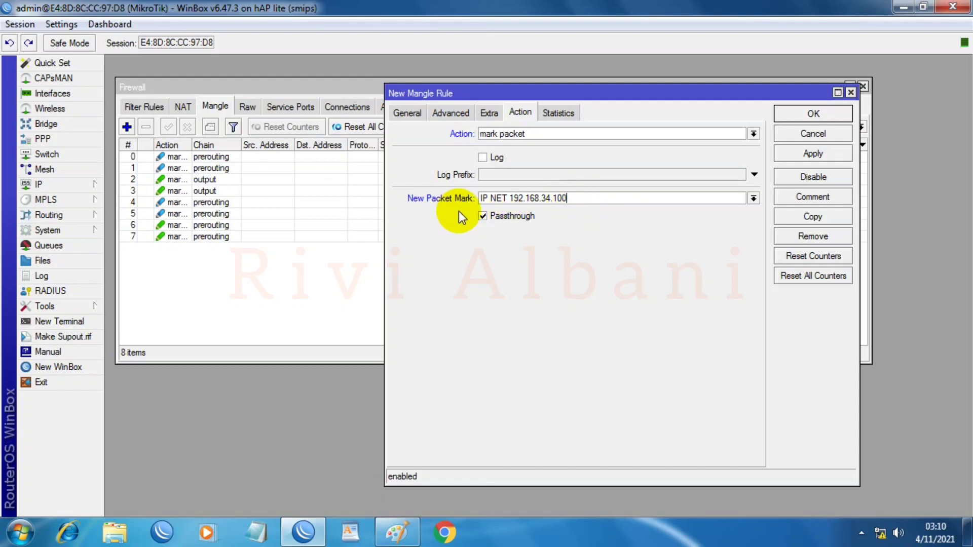
click(483, 217)
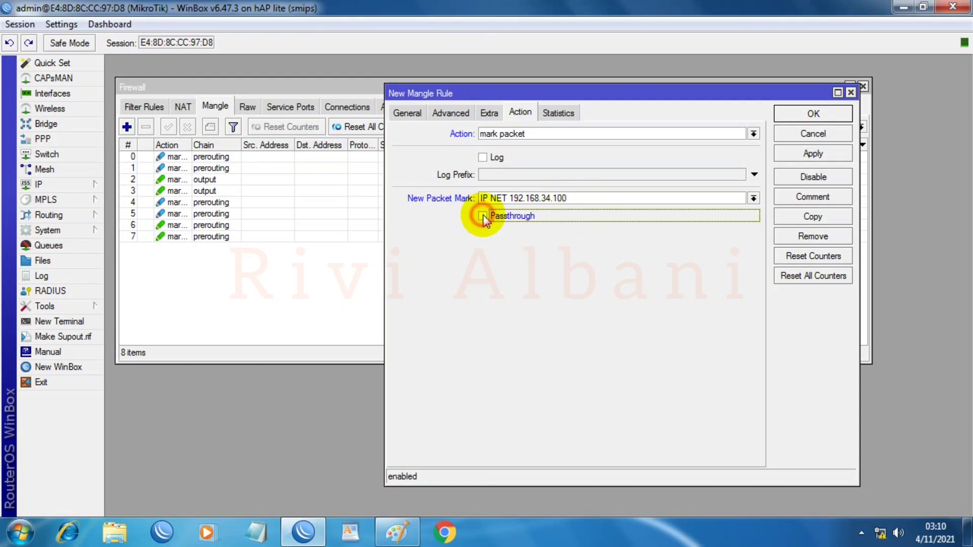
click(813, 153)
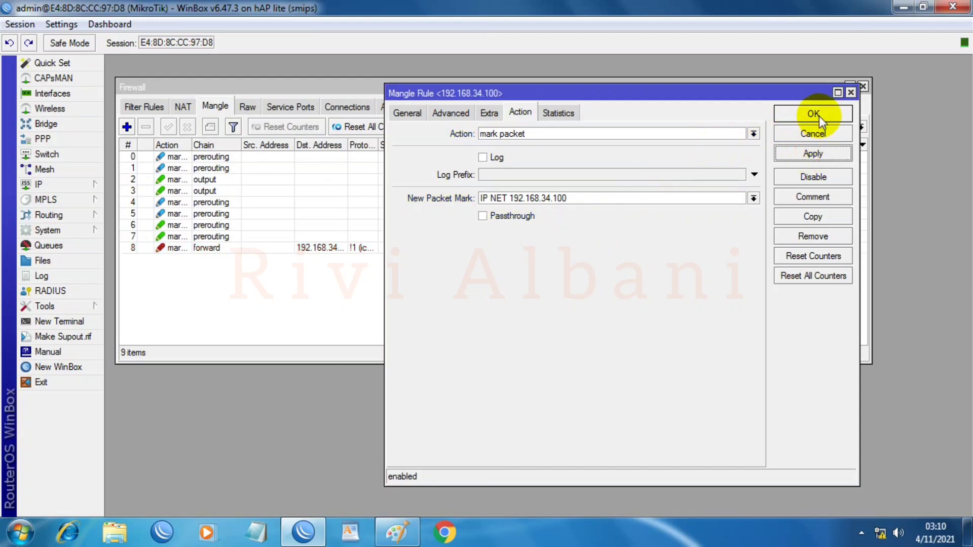
click(813, 113)
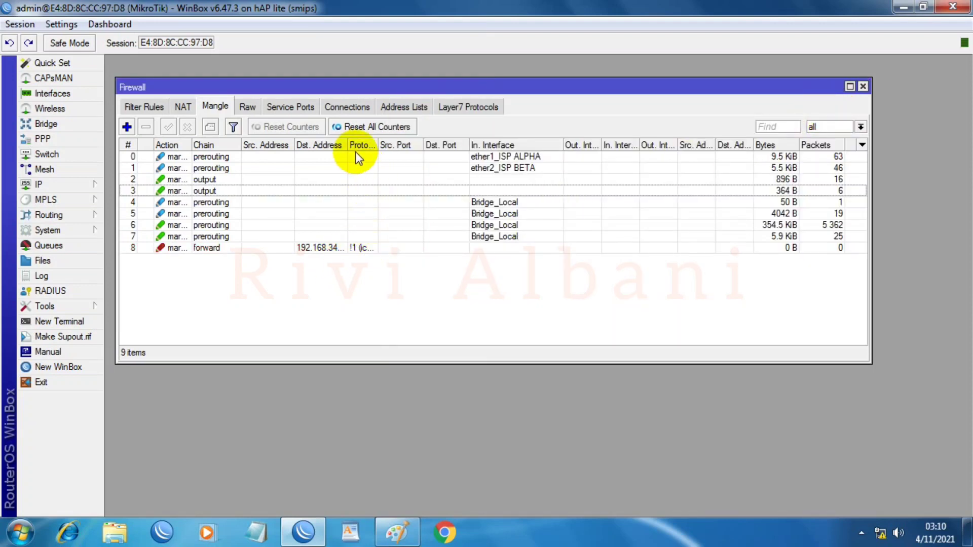
Step: Widen the Dst. Address column, then review rule 8's General settings and close it
drag(349, 145, 404, 145)
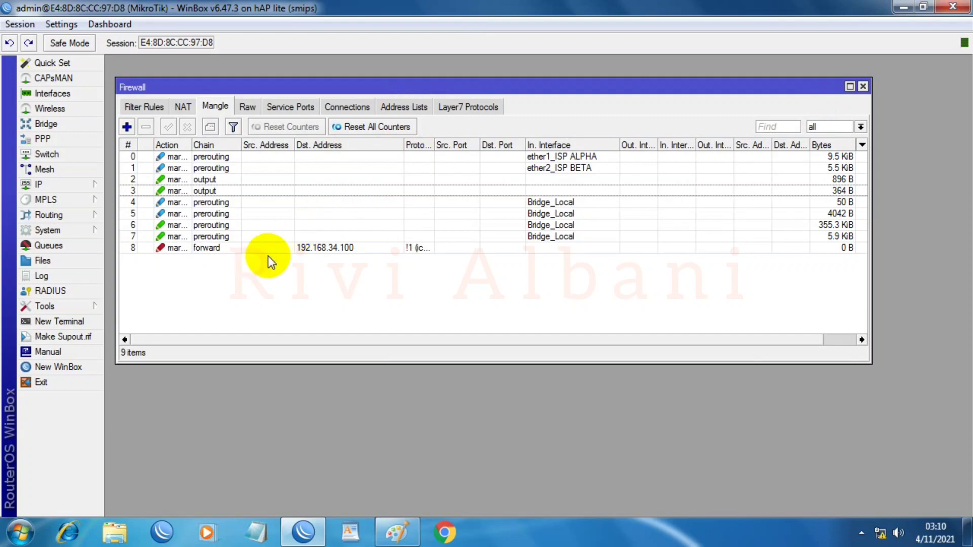
double_click(331, 249)
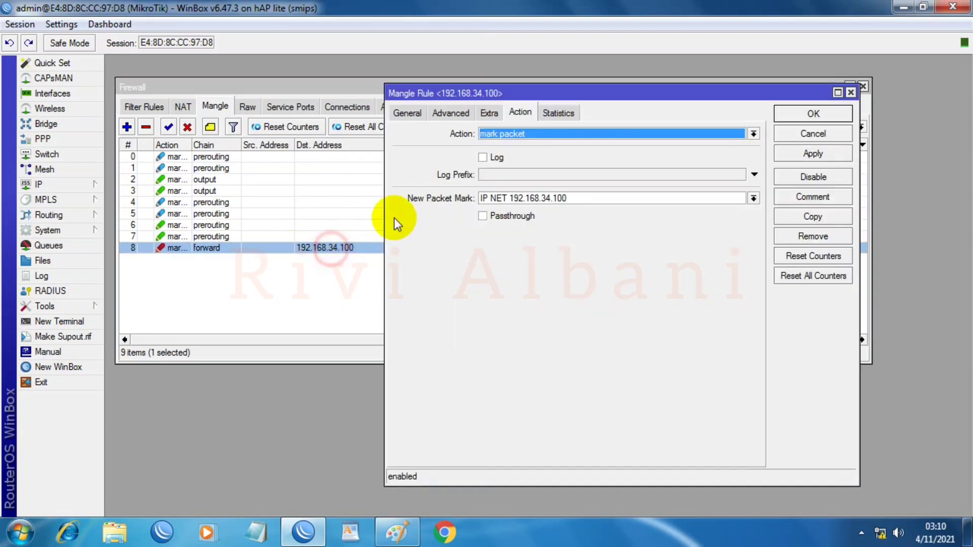
click(408, 112)
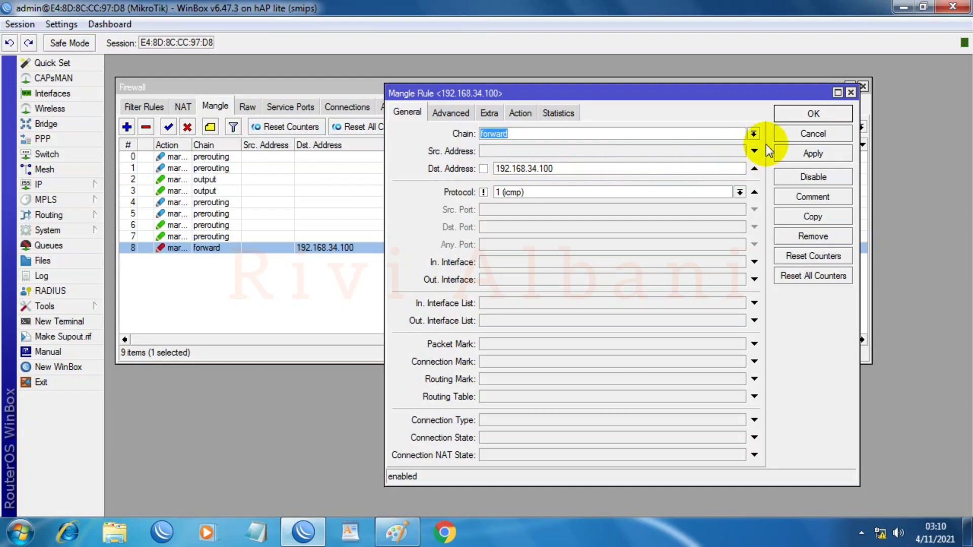
click(789, 114)
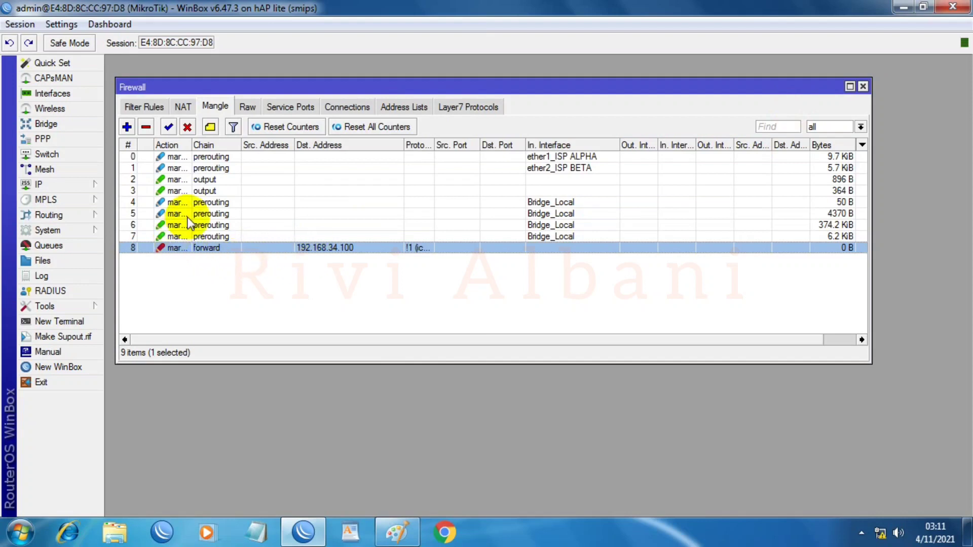
Step: Create a forward-chain mangle rule matching non-ICMP traffic from source list UP_PACKET_200RIBU
click(127, 128)
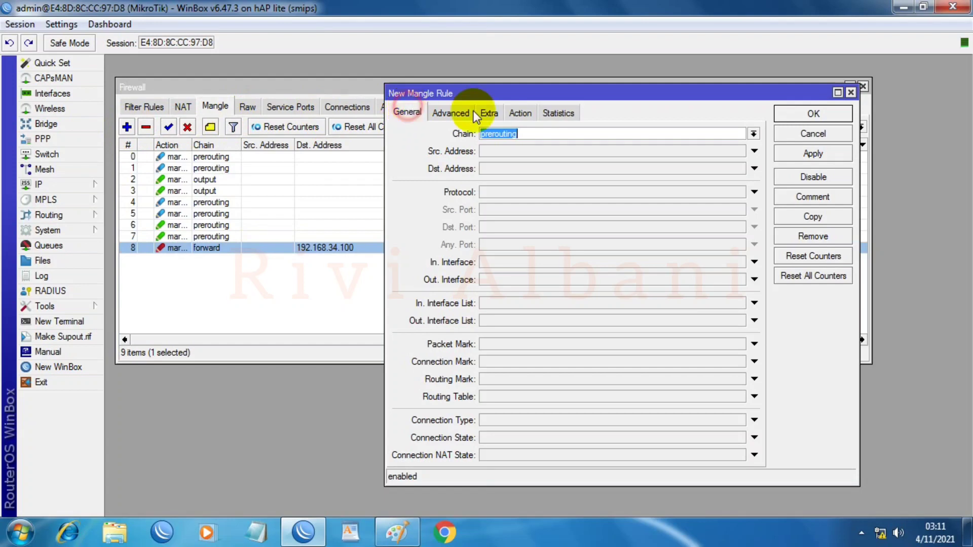
click(754, 134)
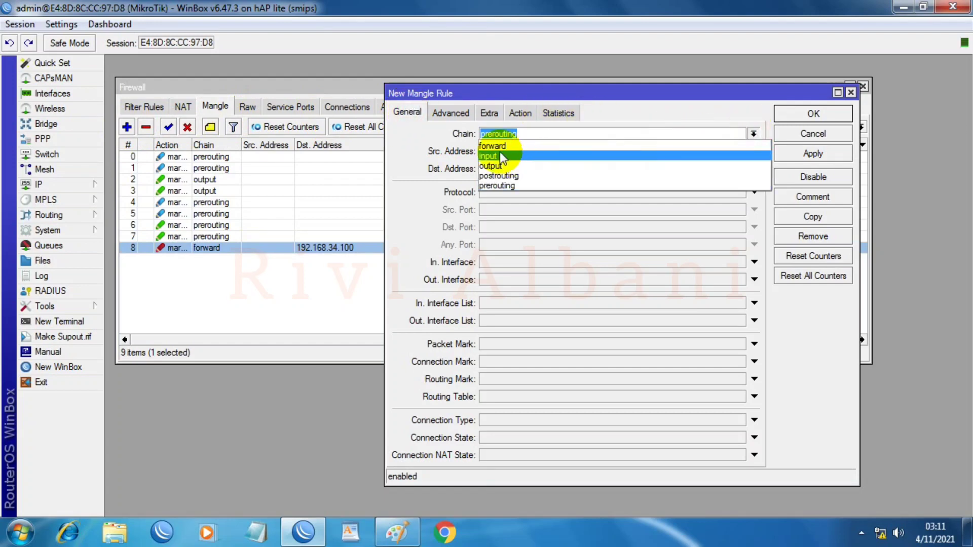
click(496, 146)
click(510, 191)
click(740, 191)
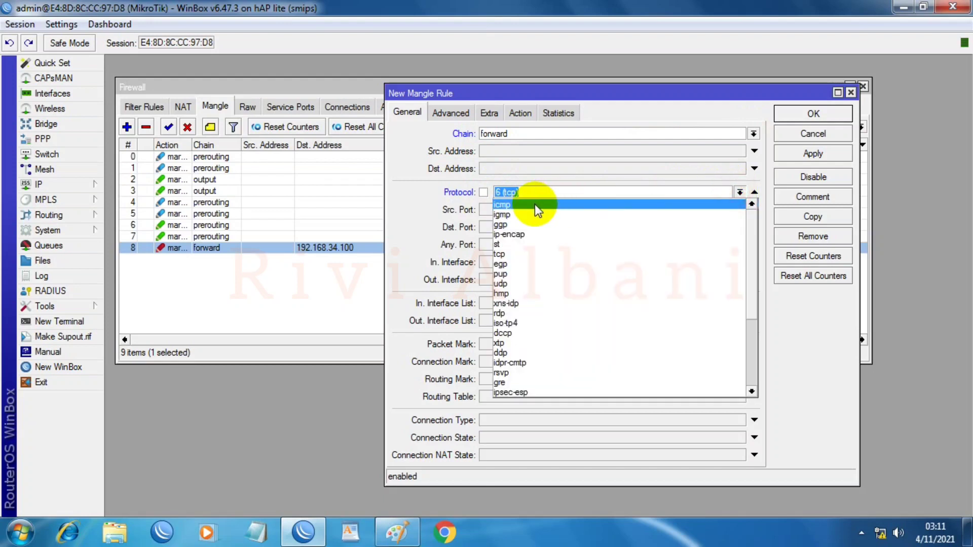
click(534, 205)
click(484, 194)
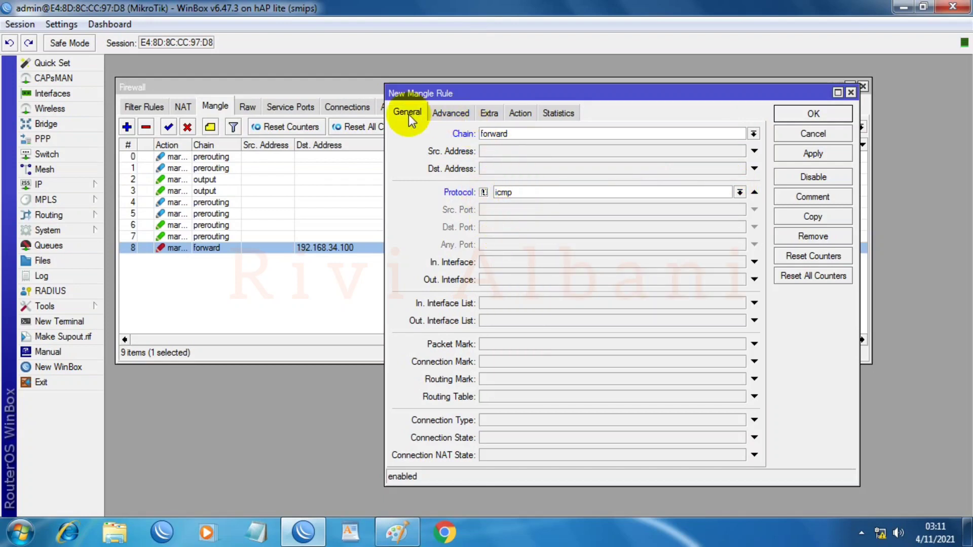
click(452, 113)
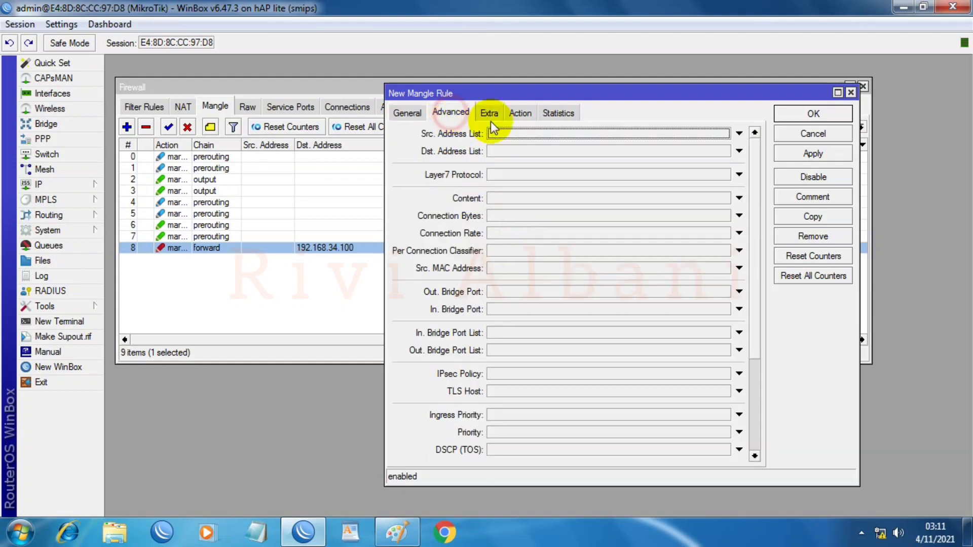
click(521, 134)
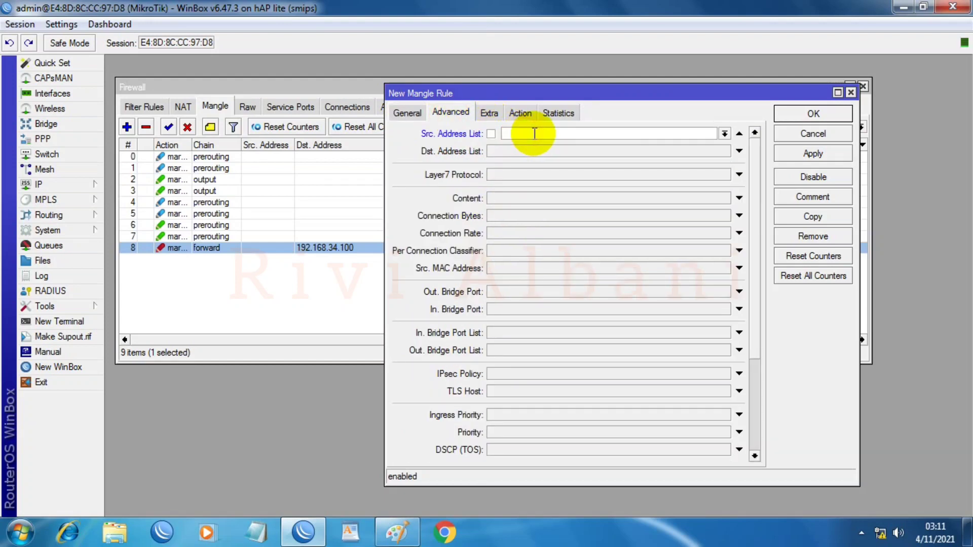
text(UP_PACKET_200RIBU)
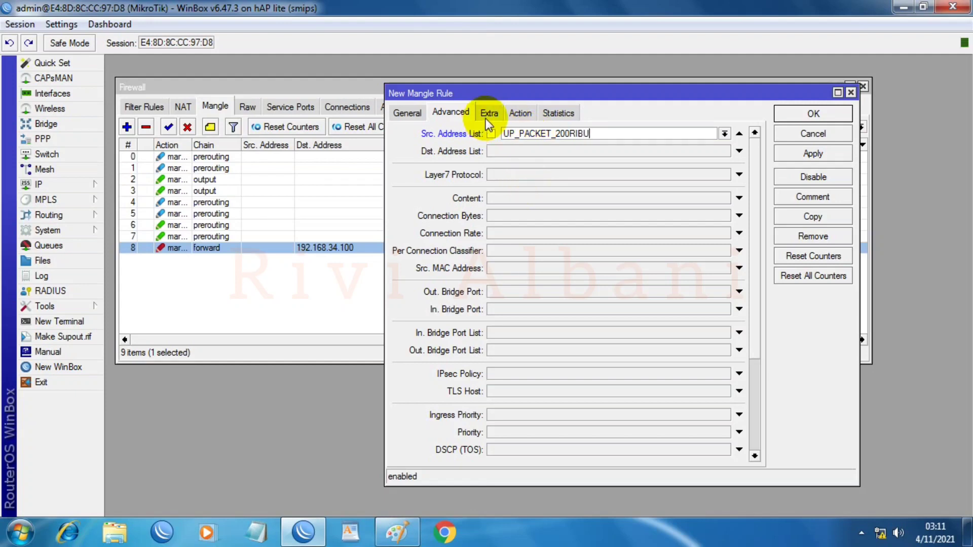
Step: Mark its packets as 'UPLOAD PAKET 200RIBU' with passthrough off, and save the rule
click(521, 112)
click(511, 134)
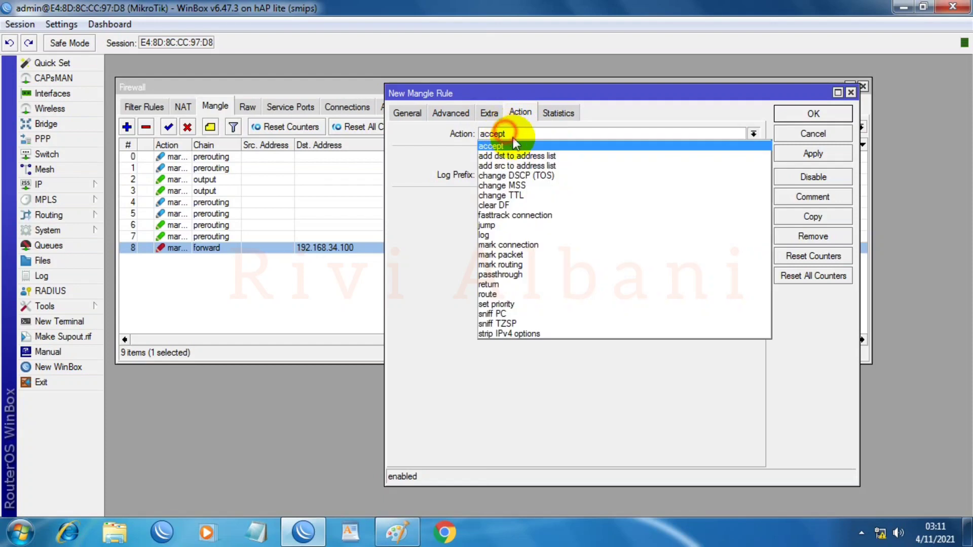
click(491, 259)
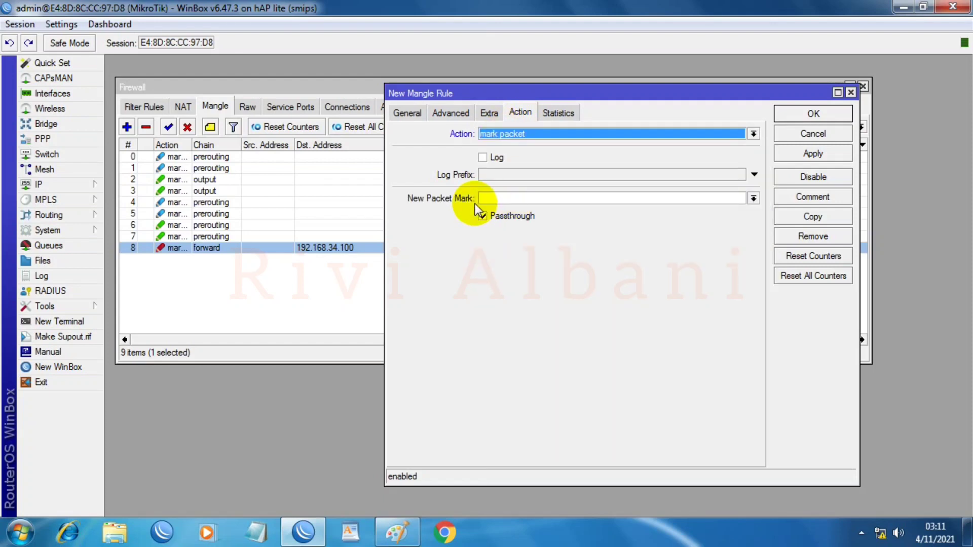
click(507, 199)
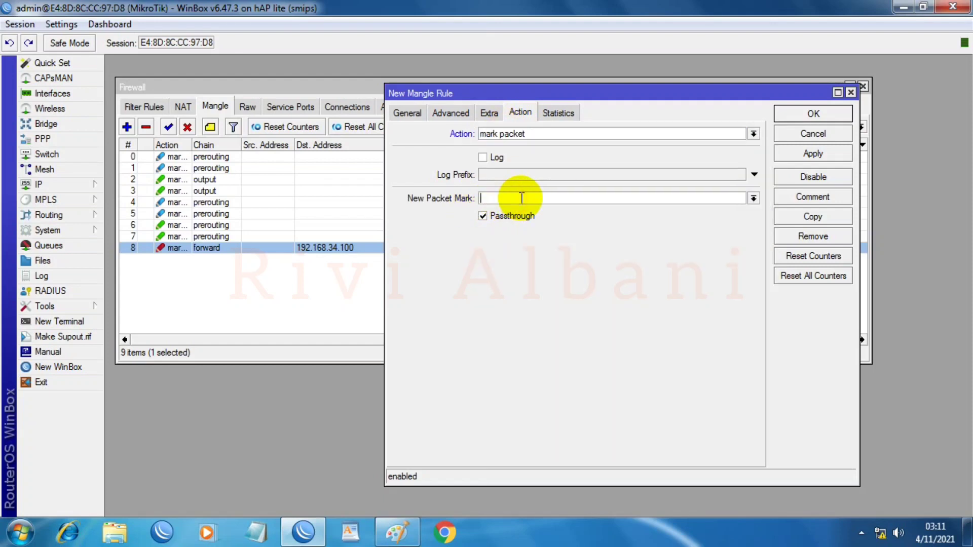
text(UPLOAD PAKET 200RIBU)
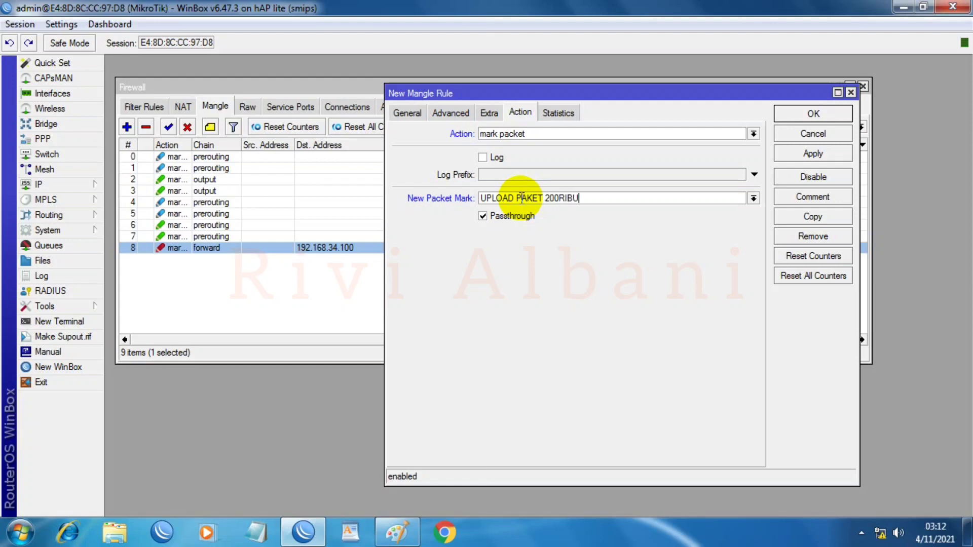
click(482, 217)
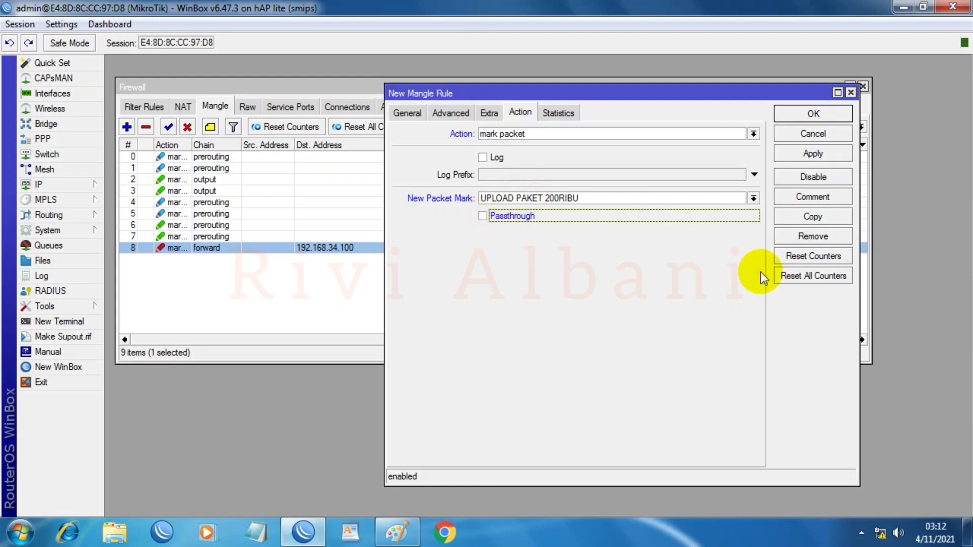
click(826, 153)
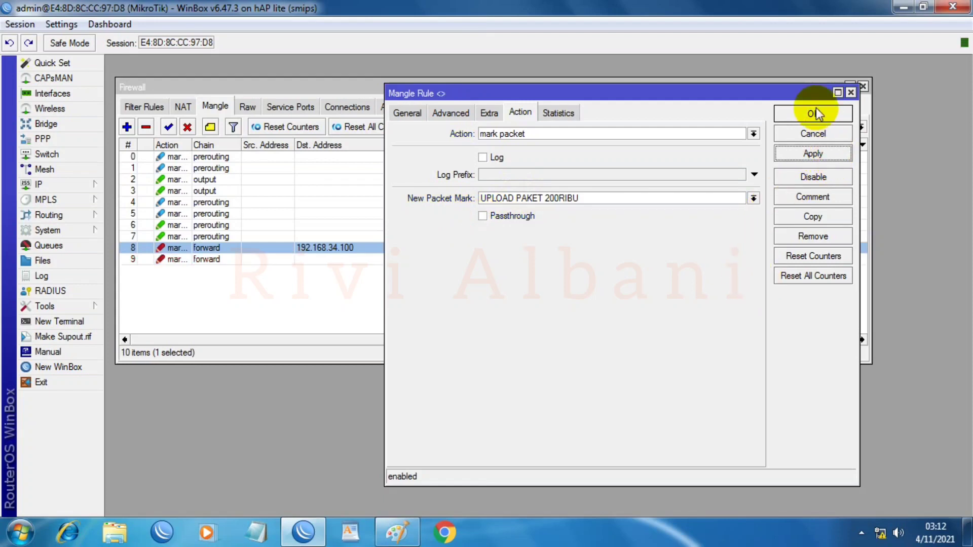
click(813, 114)
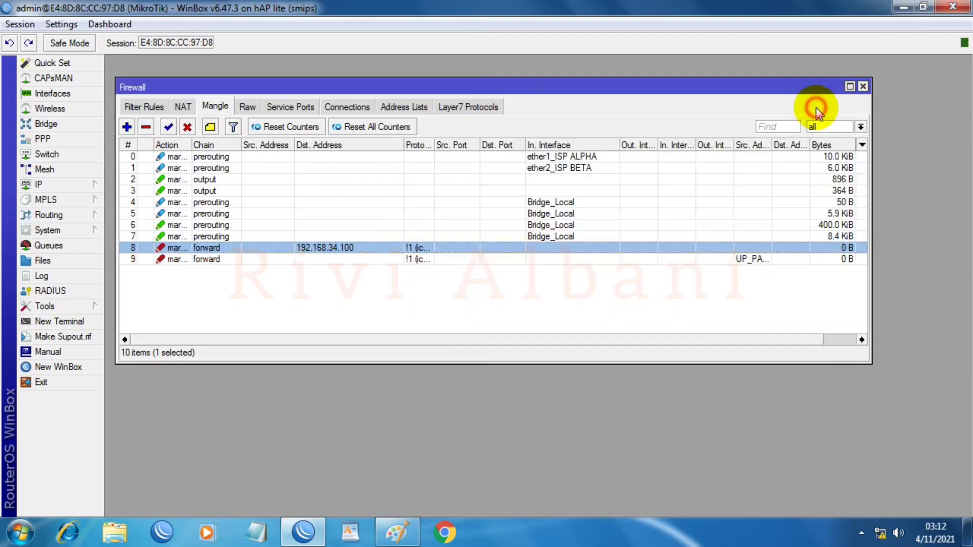
Step: Give mangle rule 8 the comment 'IP NET'
double_click(307, 247)
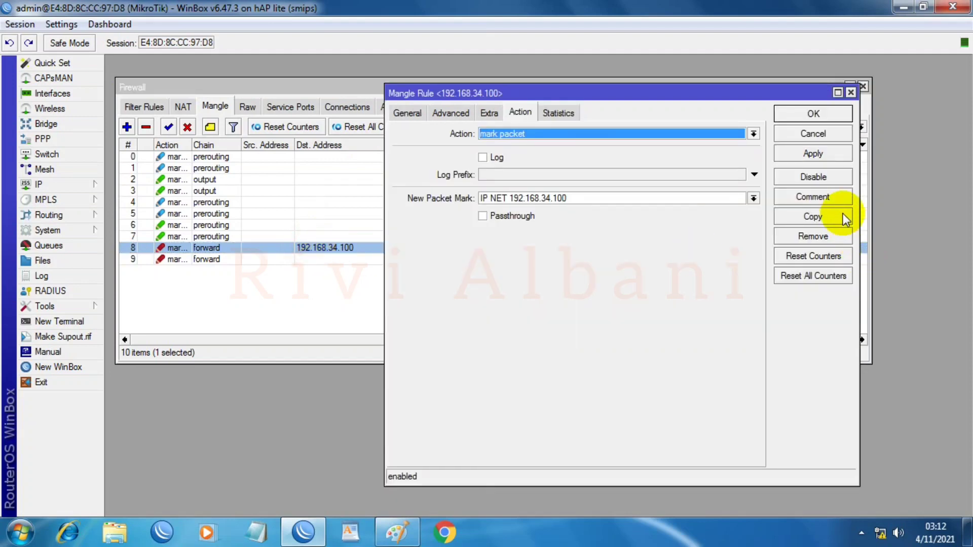
click(839, 198)
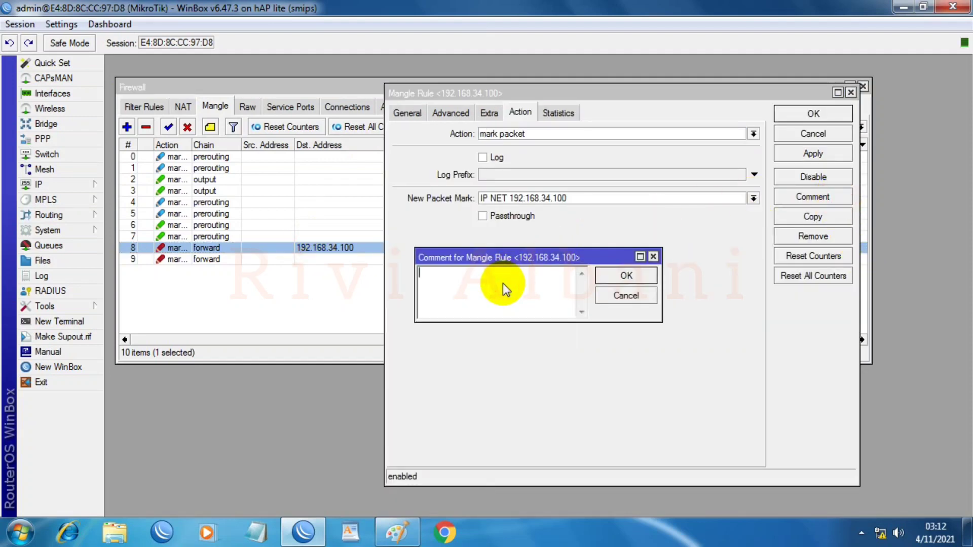
text(IP NET)
click(623, 275)
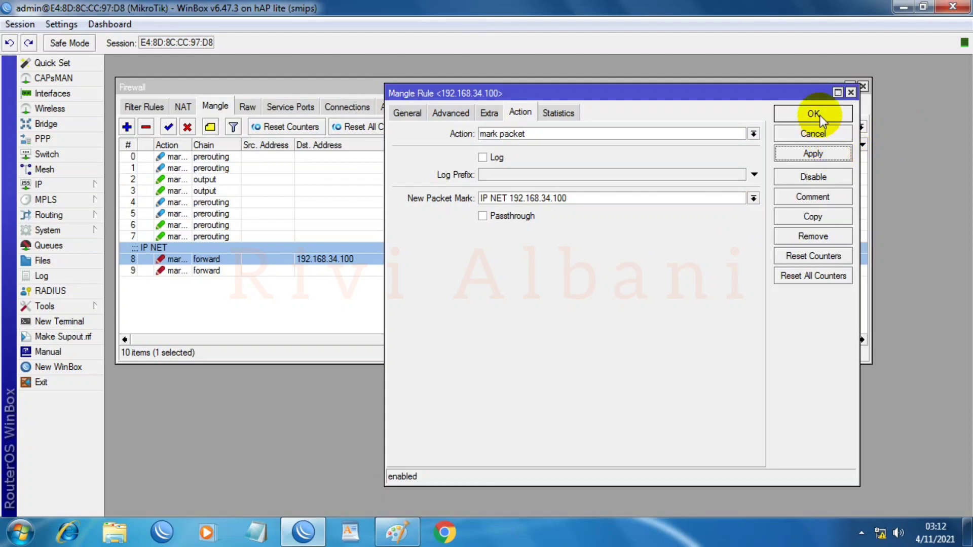
click(813, 114)
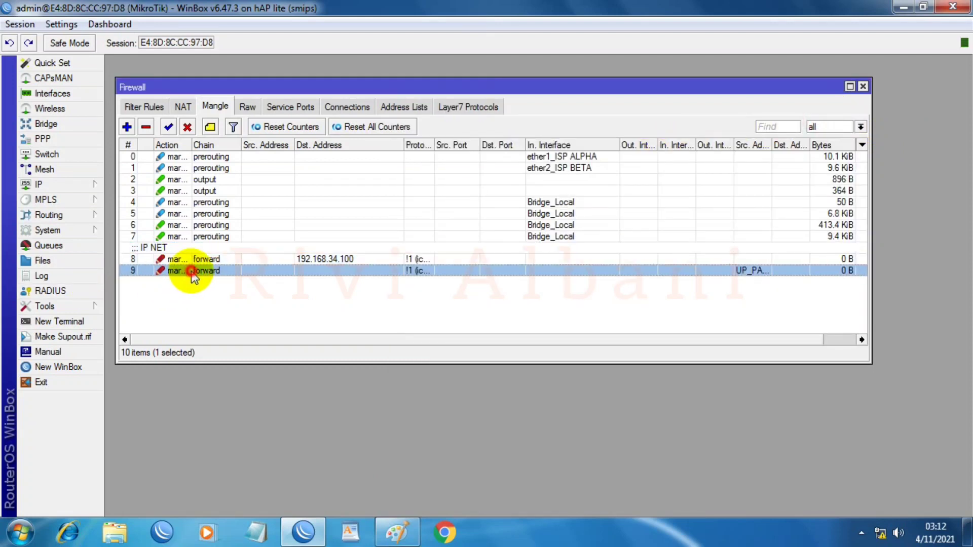
Step: Give mangle rule 9 the comment 'UPLOAD 200 RIBUAN' and save it
double_click(190, 272)
click(828, 198)
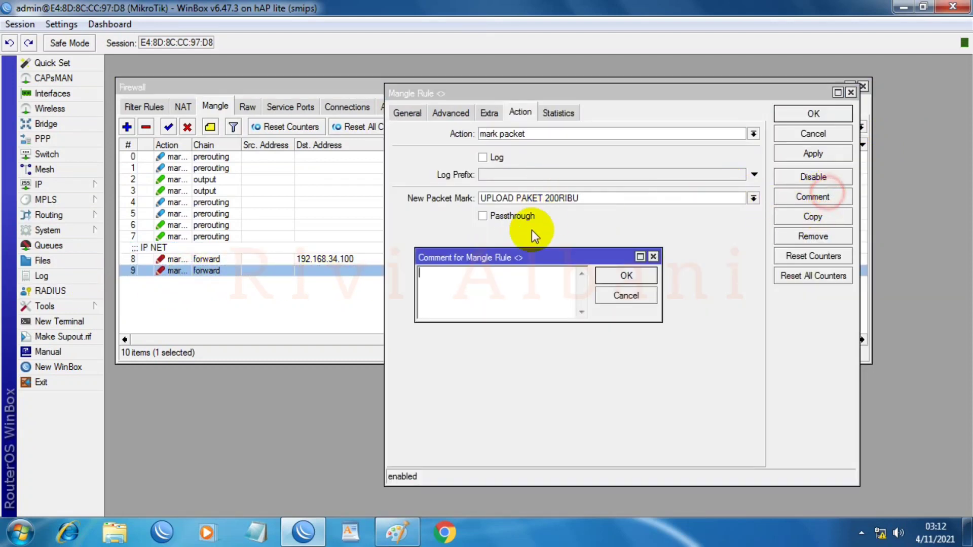
text(U)
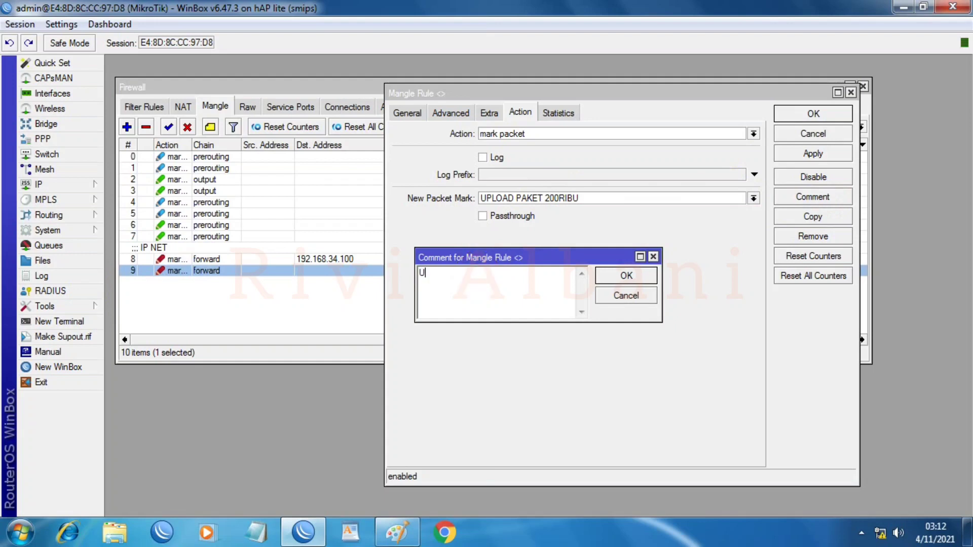
text(PLOAD 200 RIBUAN)
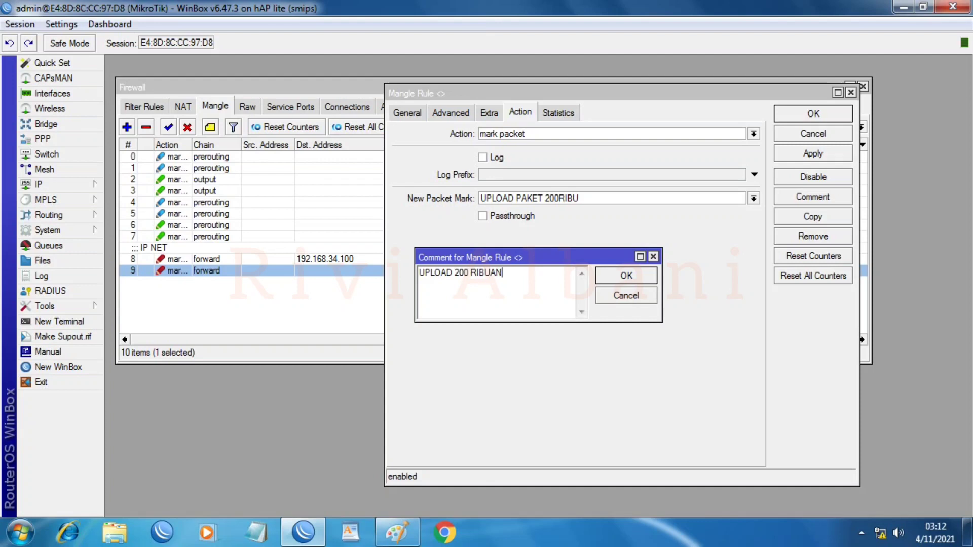
click(626, 275)
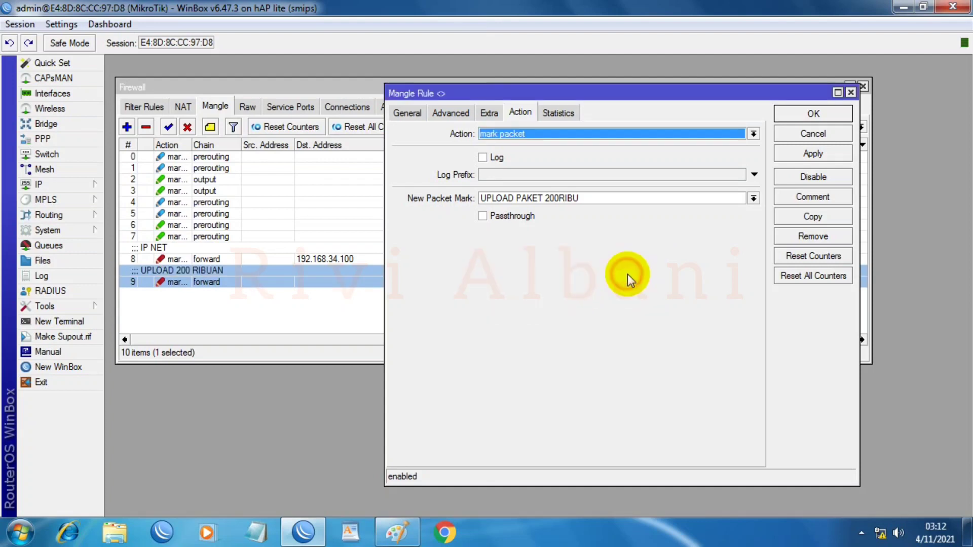
click(827, 114)
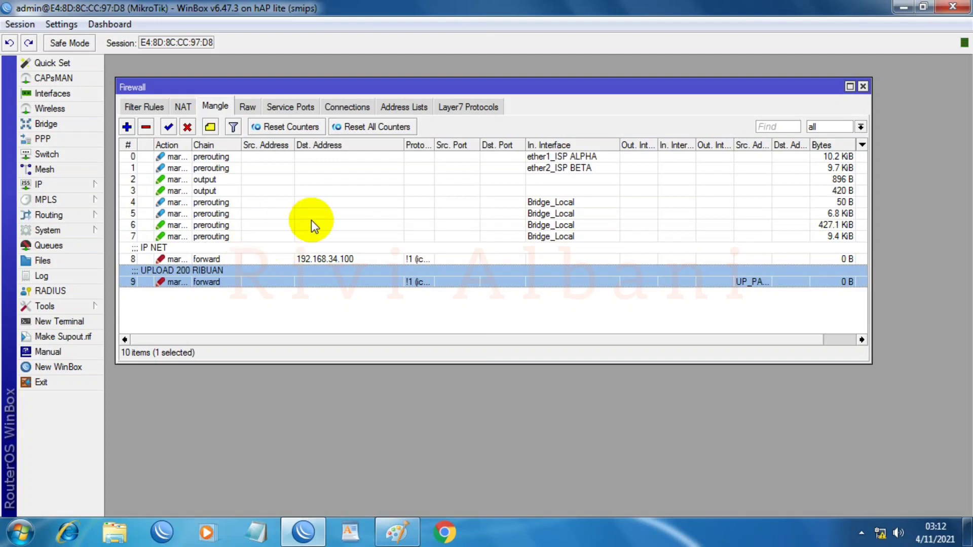
Step: Add a firewall address list entry named LAN with address 192.168.34.100
click(403, 109)
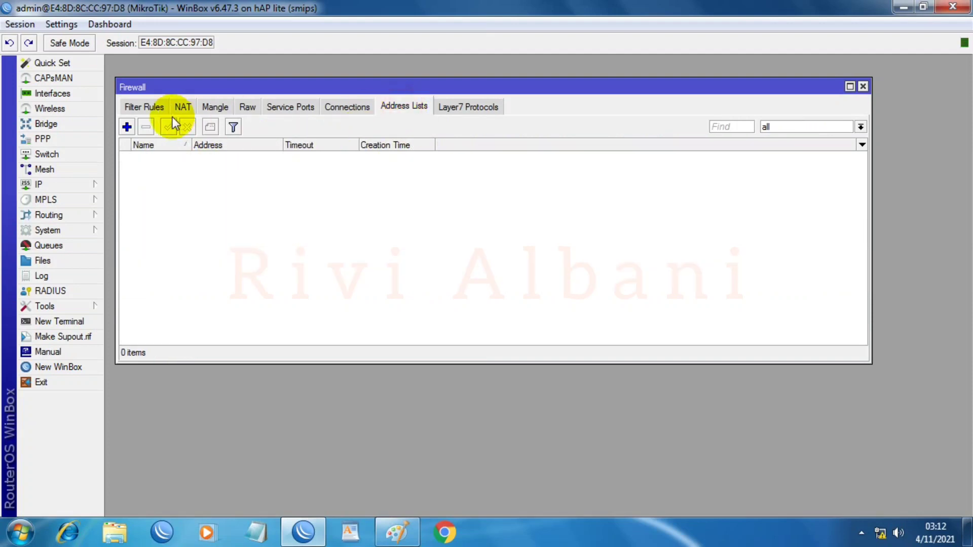
click(128, 126)
click(517, 223)
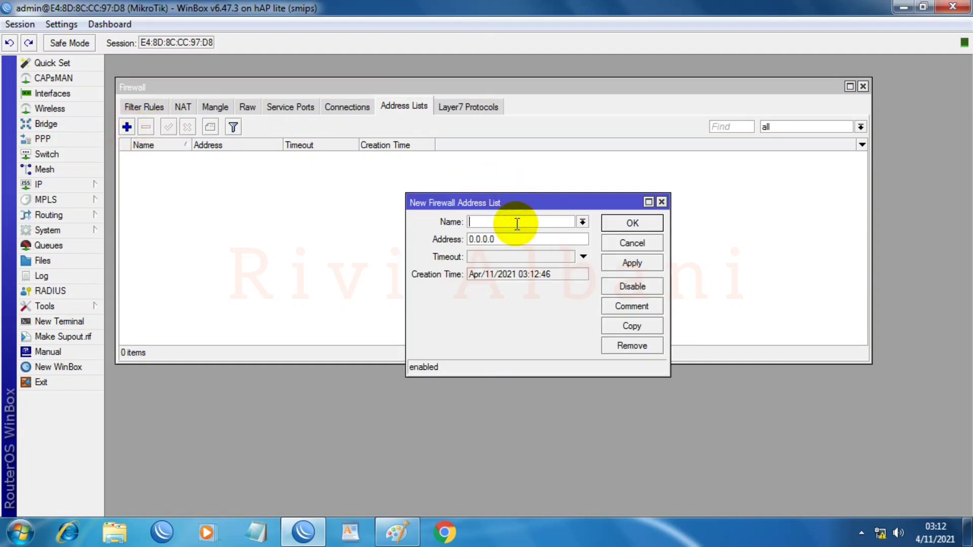
text(LAN)
click(522, 239)
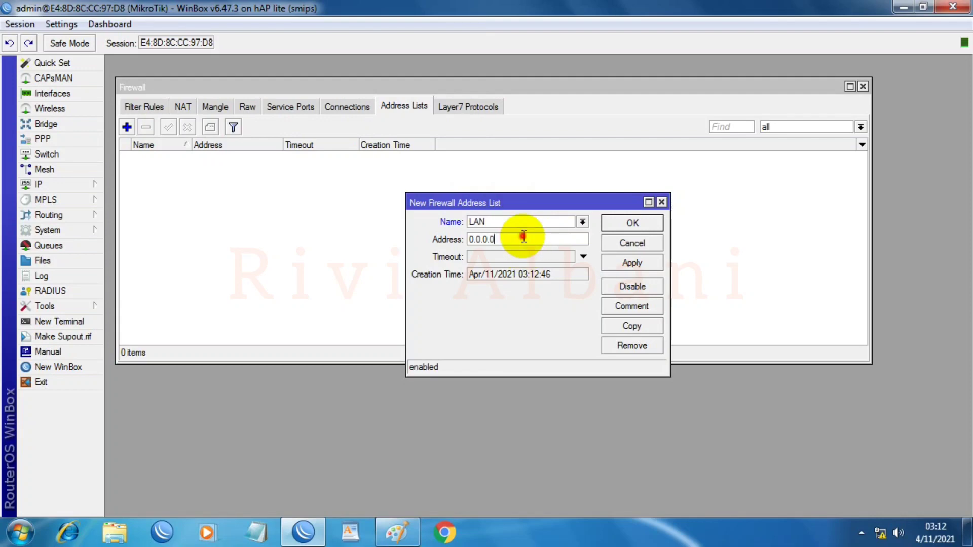
click(384, 531)
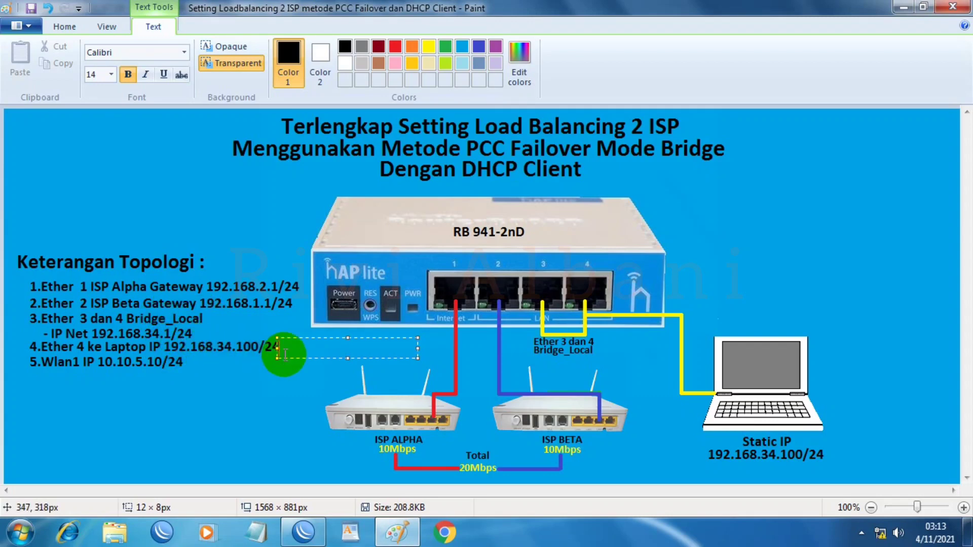
click(397, 532)
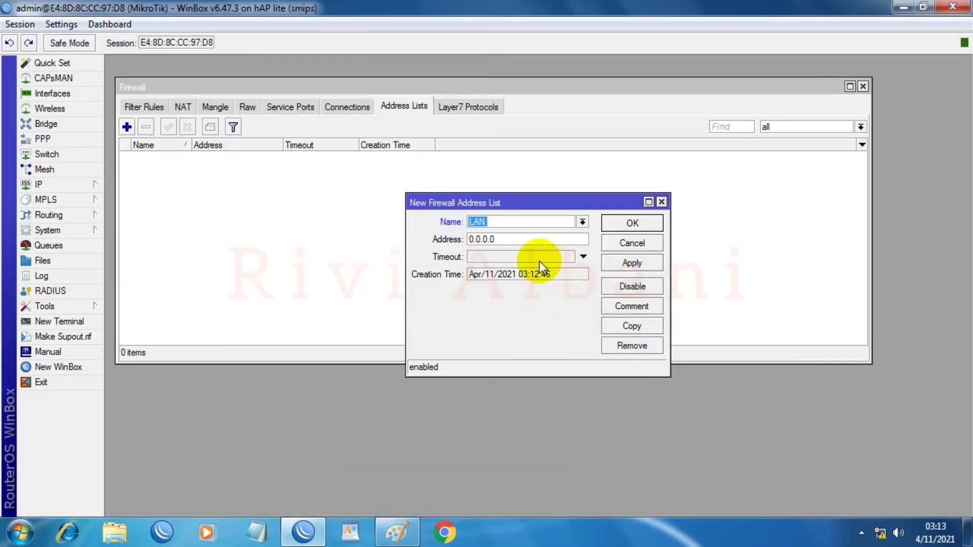
double_click(517, 237)
text(19)
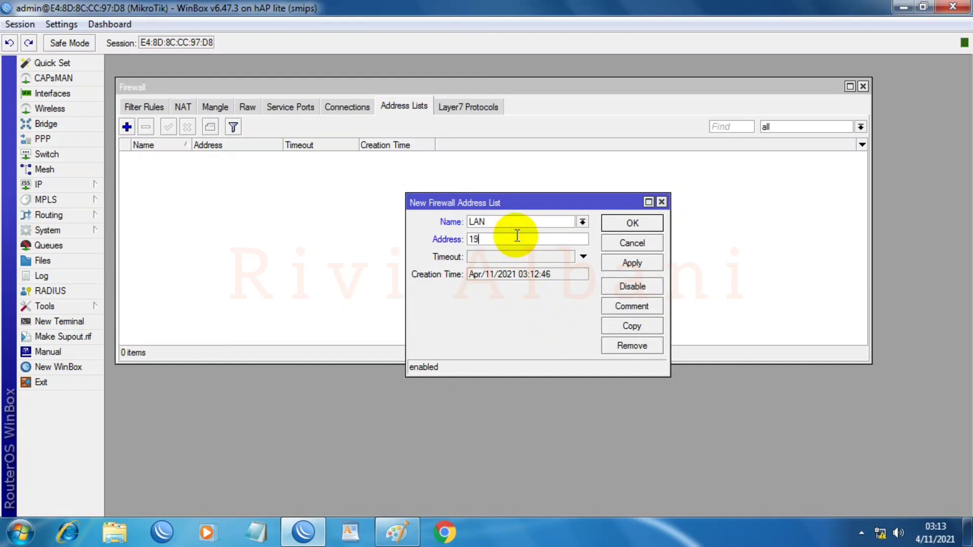
text(2.168.34.100)
click(584, 257)
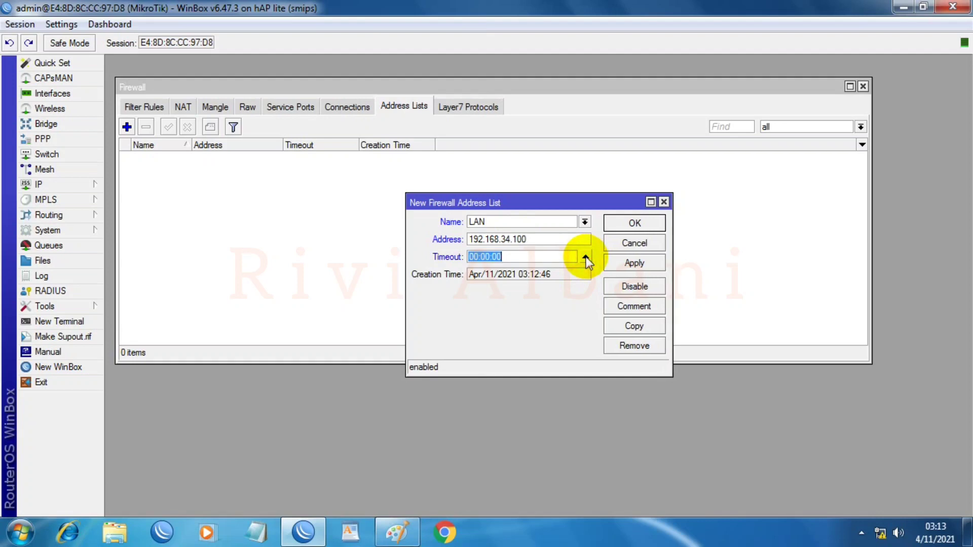
click(619, 265)
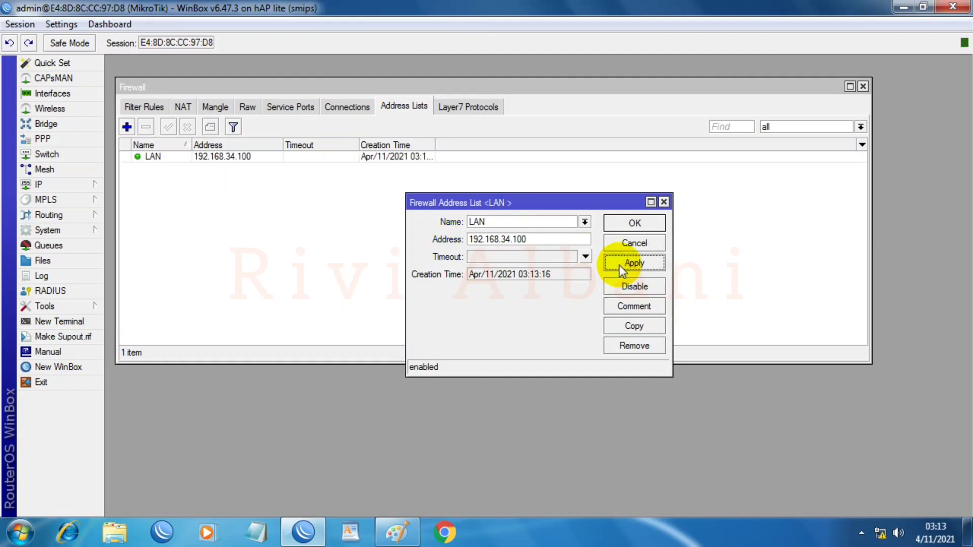
Step: Copy the LAN entry into a new UP_PACKET_200RIBU entry for 192.168.34.100 and save it
click(636, 327)
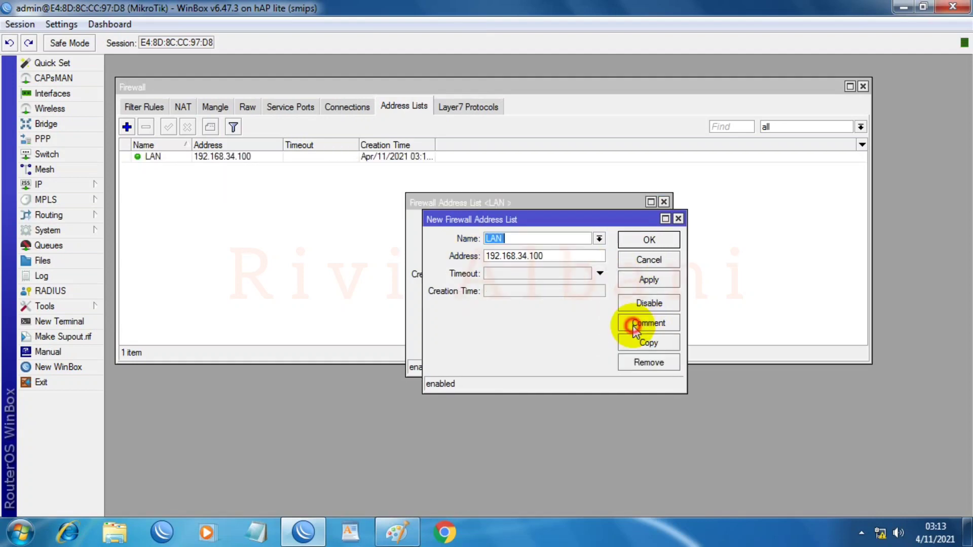
click(600, 240)
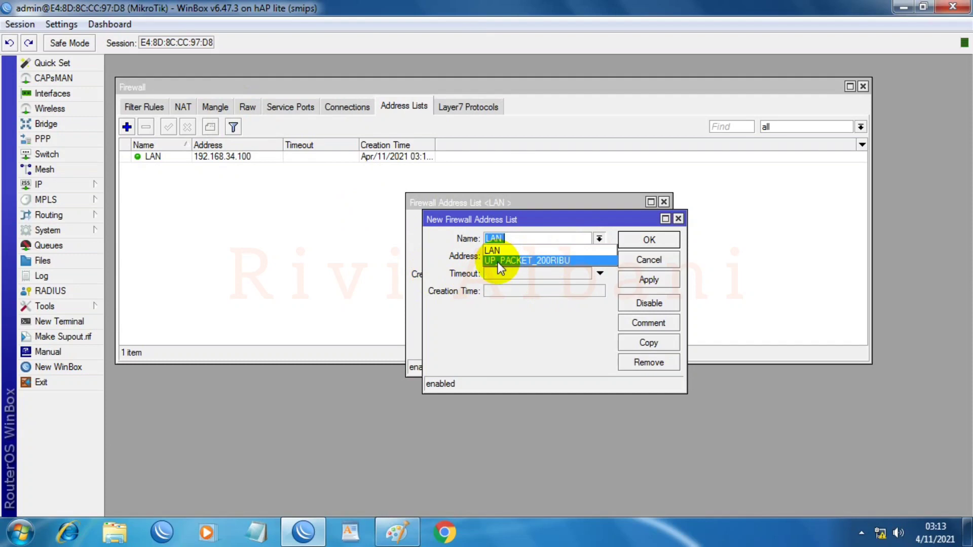
click(558, 261)
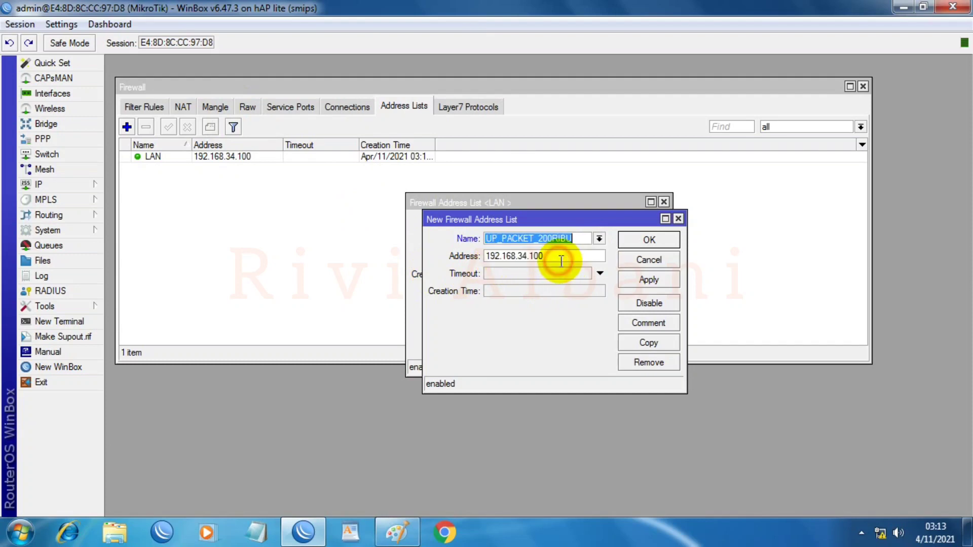
click(541, 257)
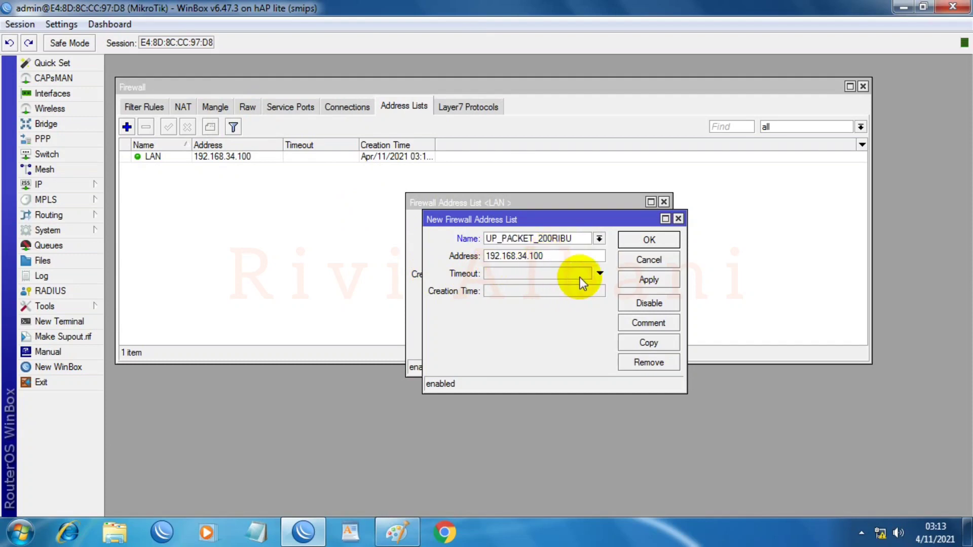
click(599, 274)
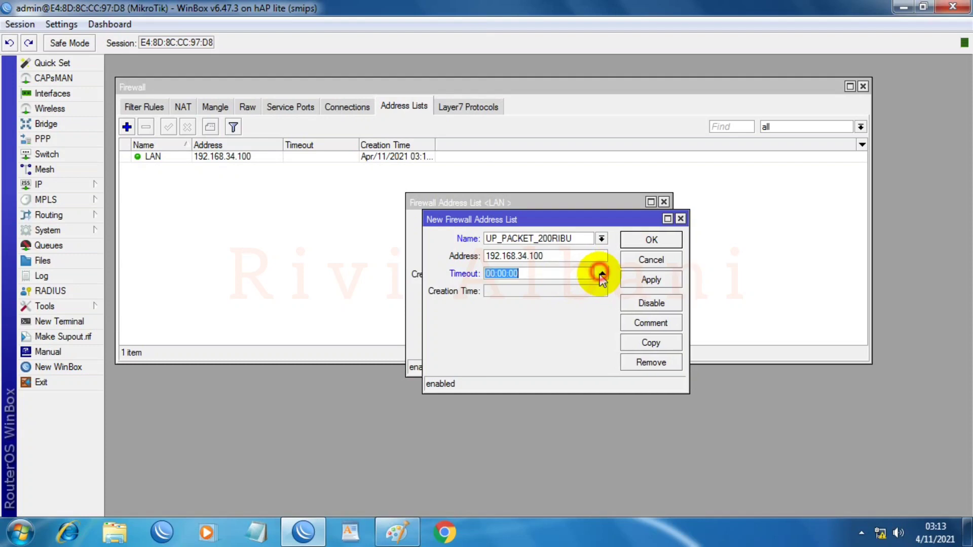
click(638, 280)
click(637, 239)
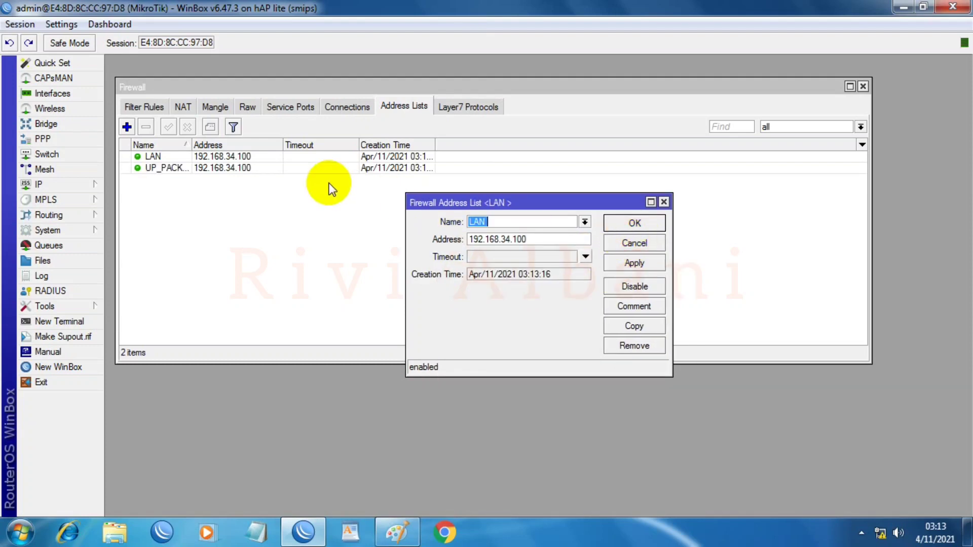
click(635, 224)
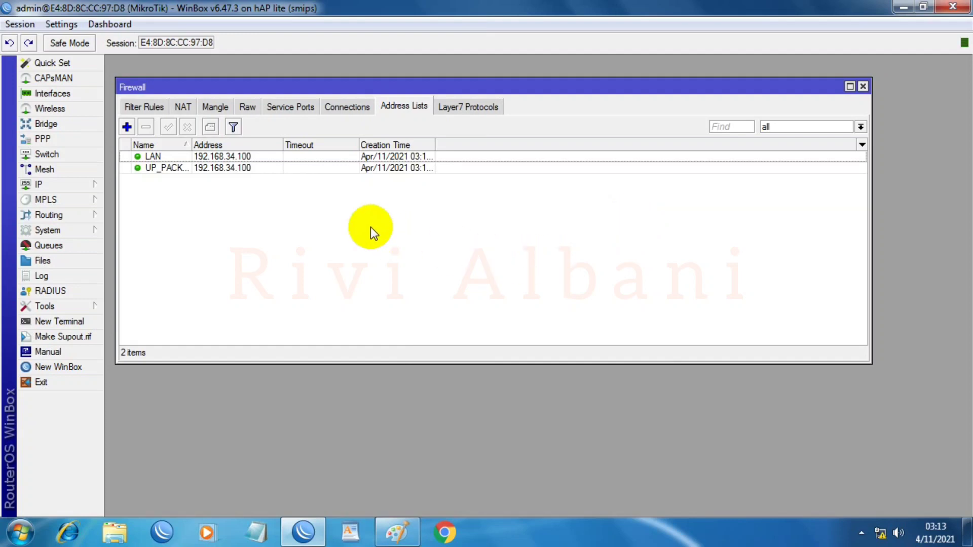
Step: Check the LAN and UP_PACKET_200RIBU entries, then bring up the topology diagram
click(248, 156)
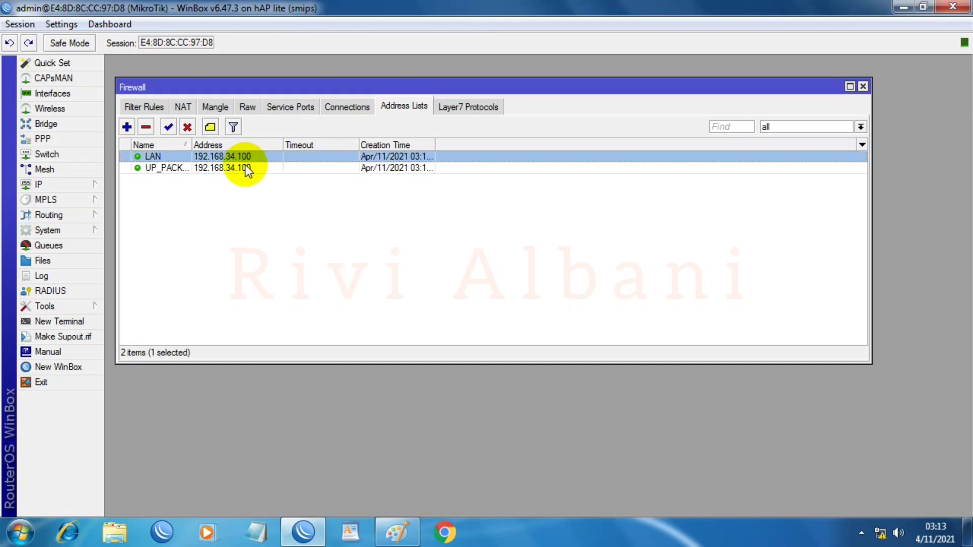
click(232, 169)
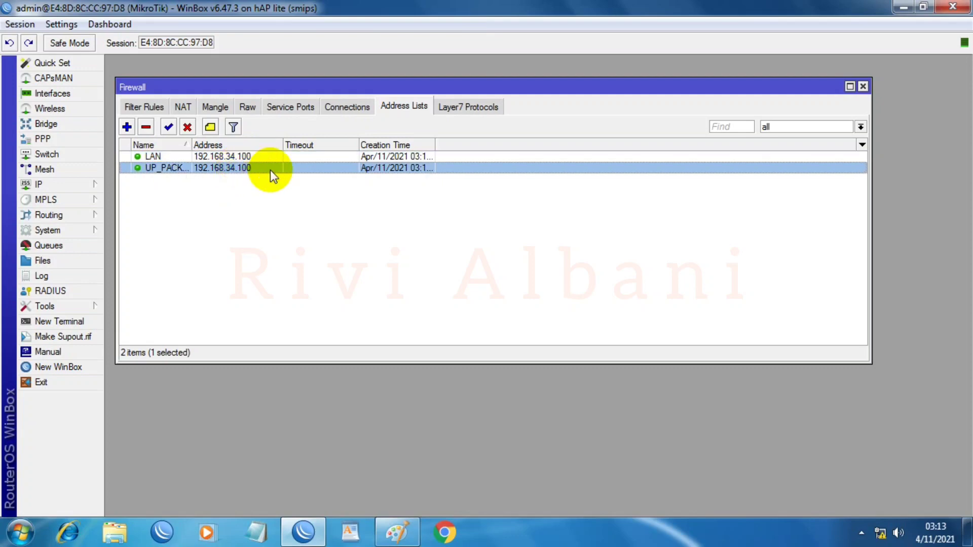
click(397, 532)
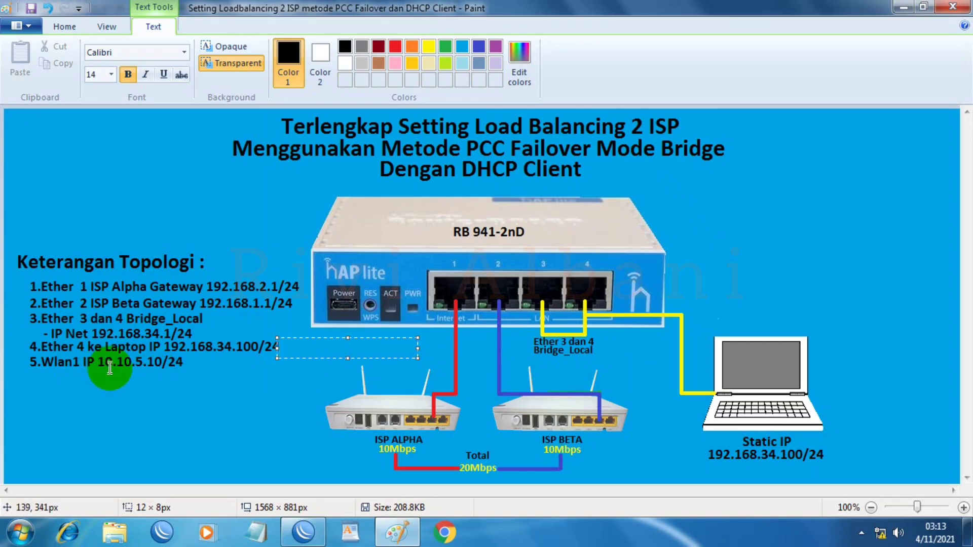
Step: Minimize the Paint topology diagram and restore WinBox showing the address lists
click(387, 532)
click(303, 532)
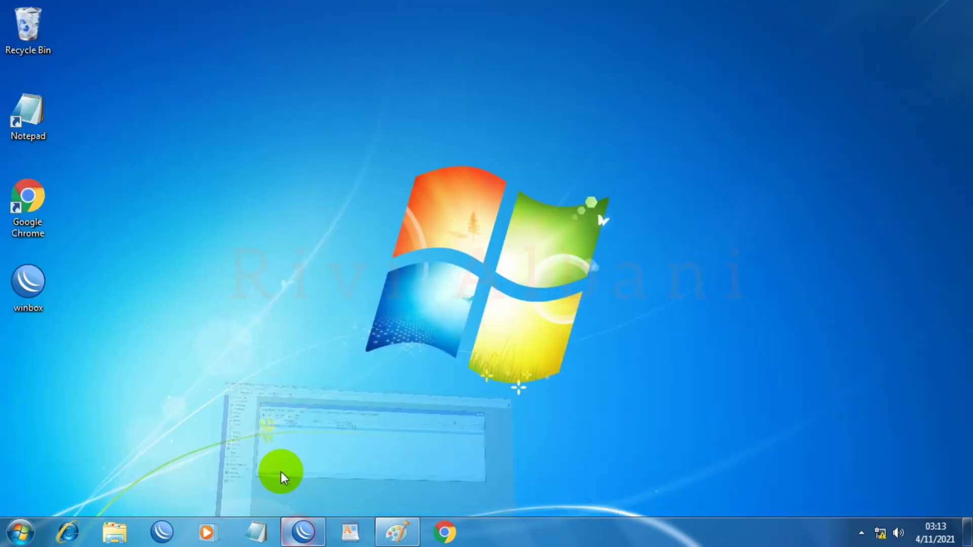
click(303, 532)
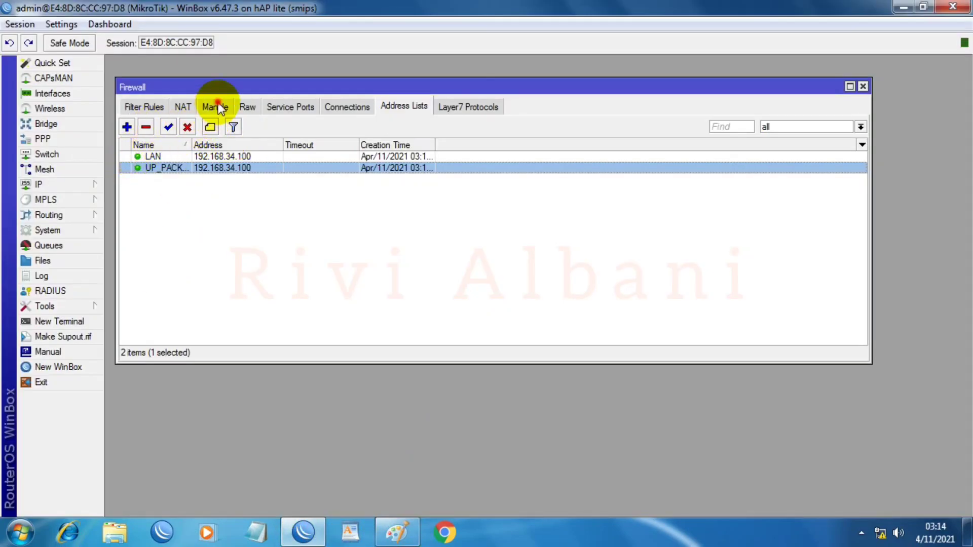
Step: Create a new forward-chain mangle rule with destination address 10.10.5.0/24
click(218, 107)
click(127, 128)
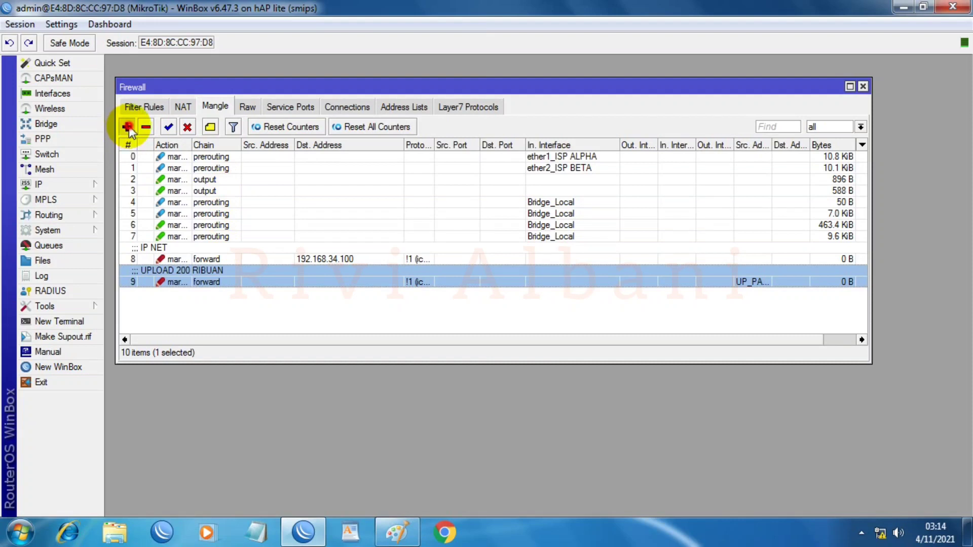
click(408, 117)
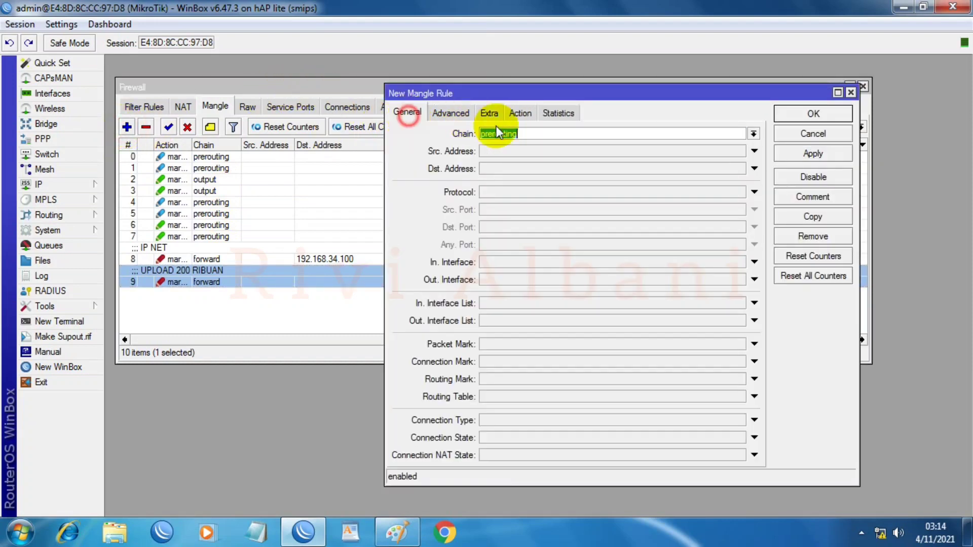
click(755, 134)
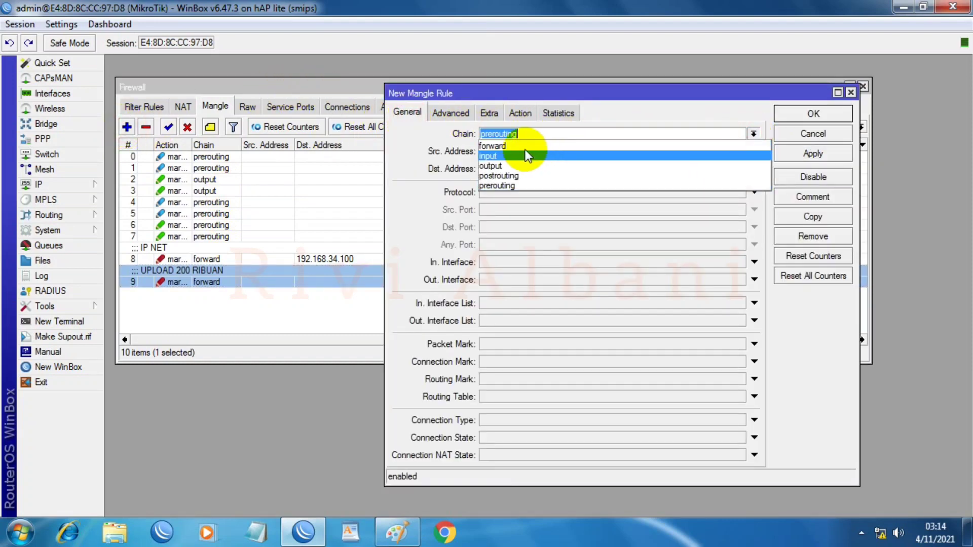
click(518, 145)
click(495, 169)
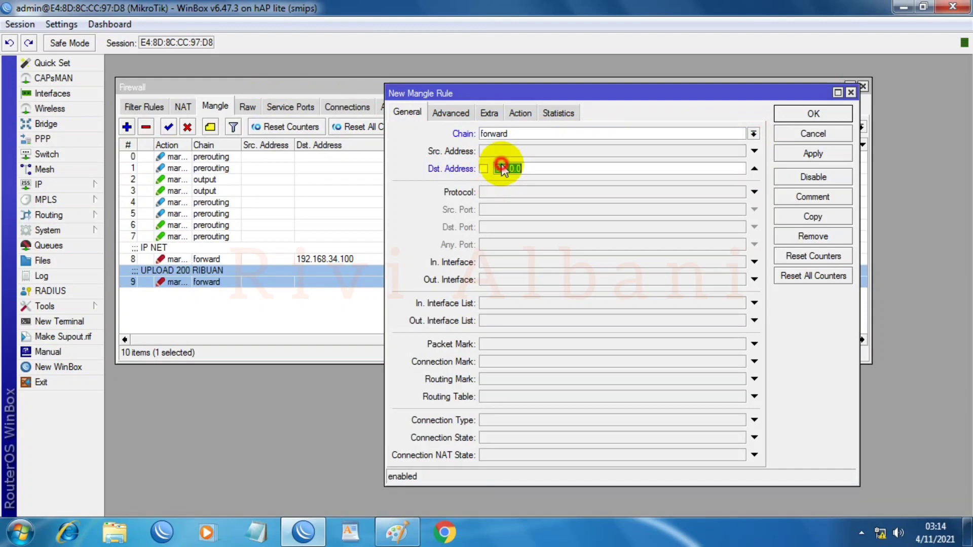
text(1)
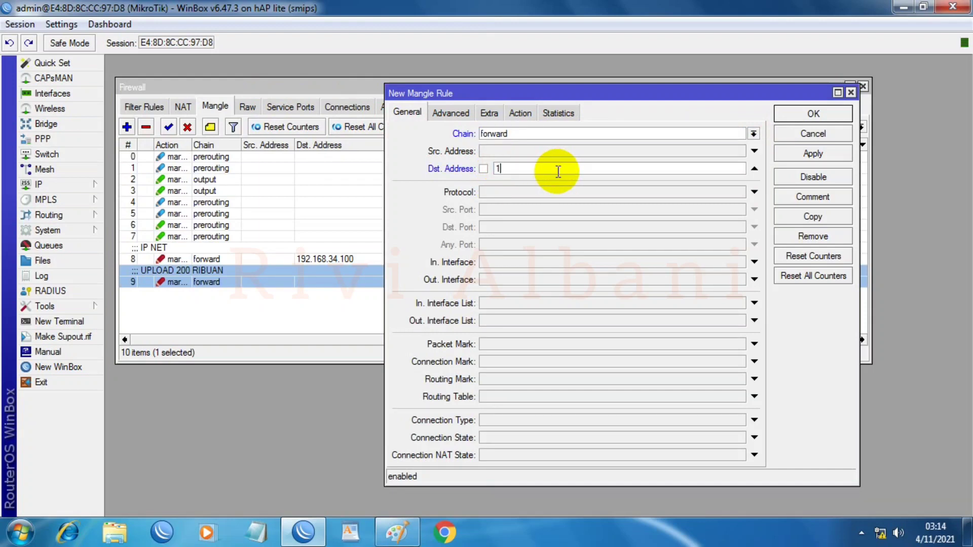
text(0.10.5.0/24)
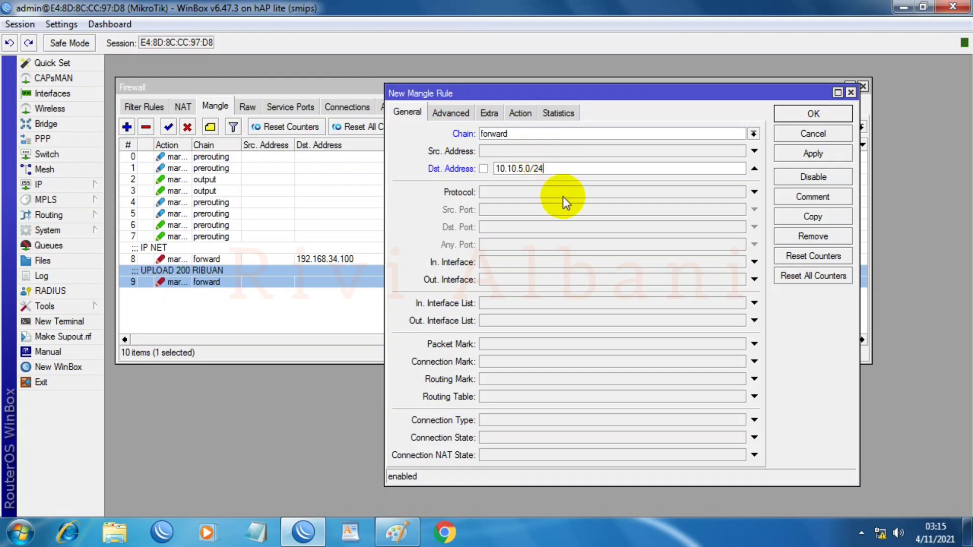
Step: Set the rule's protocol match to !icmp so it excludes ICMP traffic
click(563, 192)
click(742, 192)
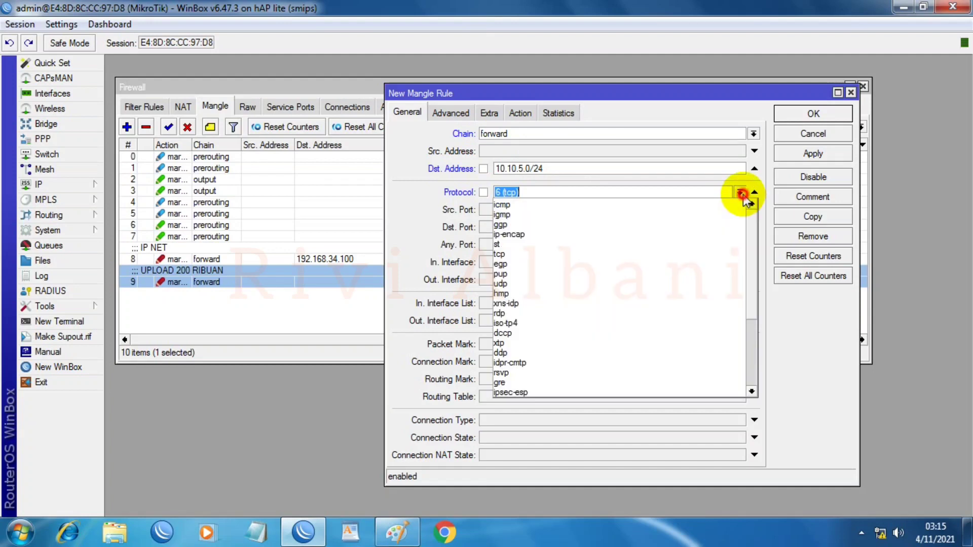
click(550, 204)
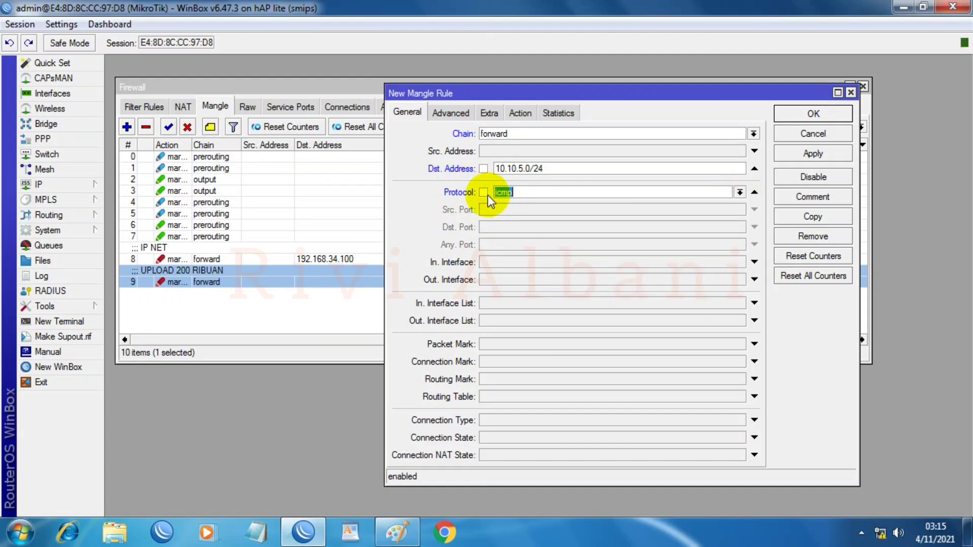
click(484, 192)
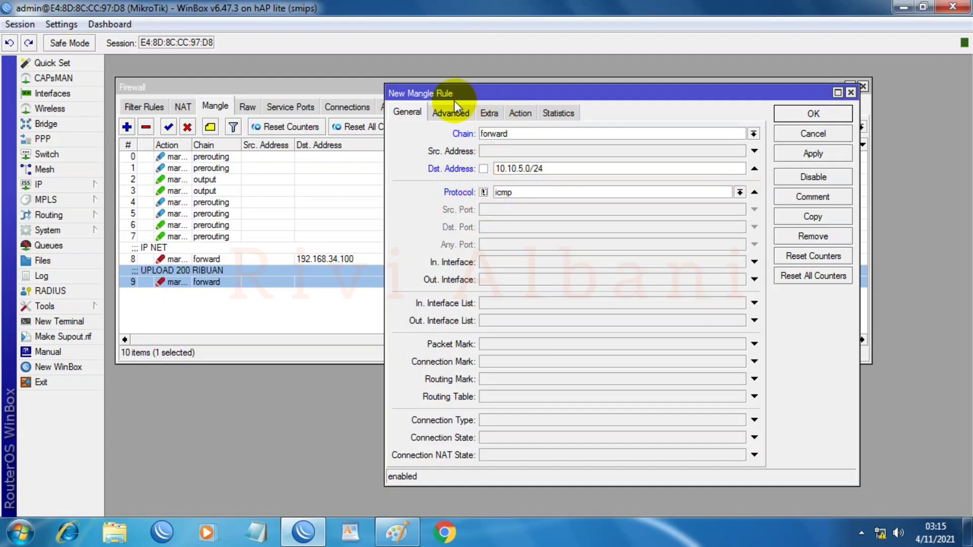
click(521, 112)
click(513, 134)
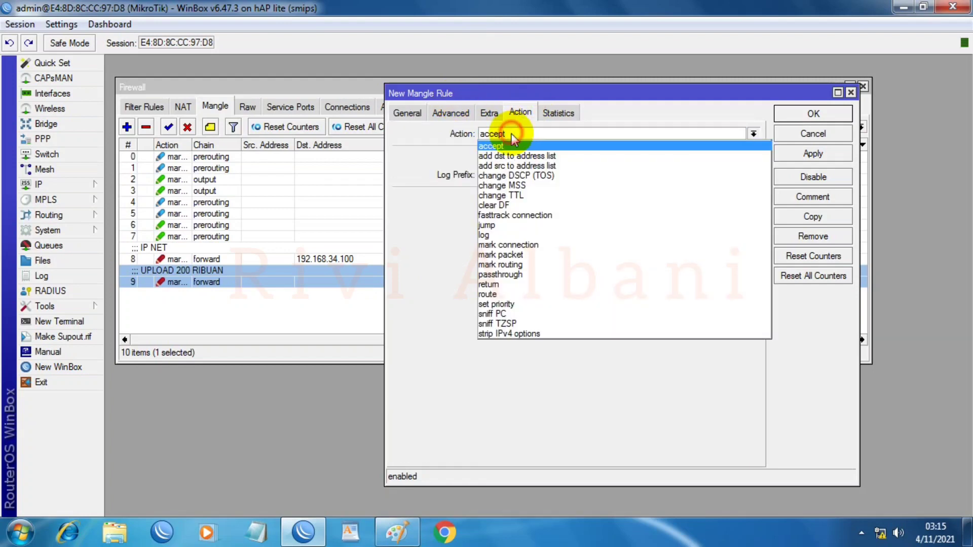
Step: Set the action to mark packet 'IP NET WLAN1' with passthrough off
click(502, 254)
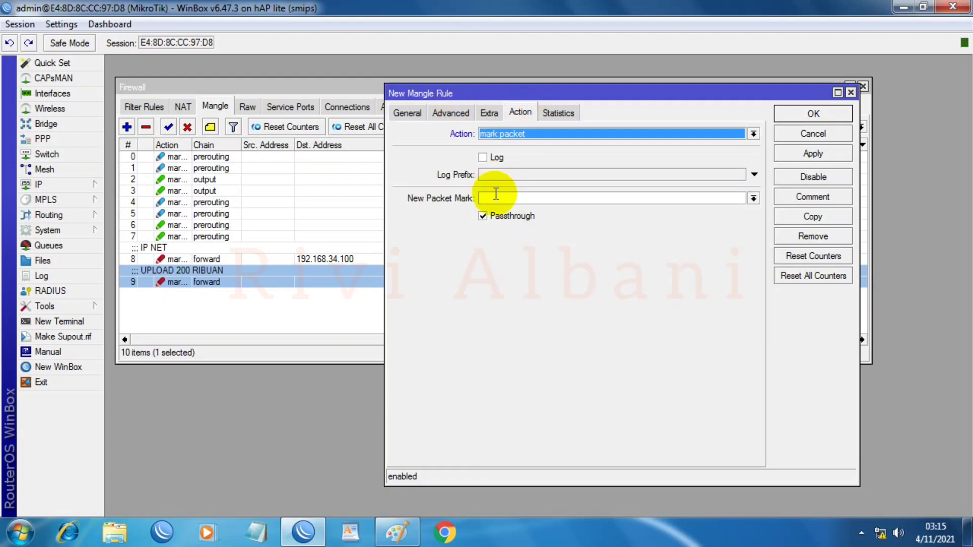
click(496, 194)
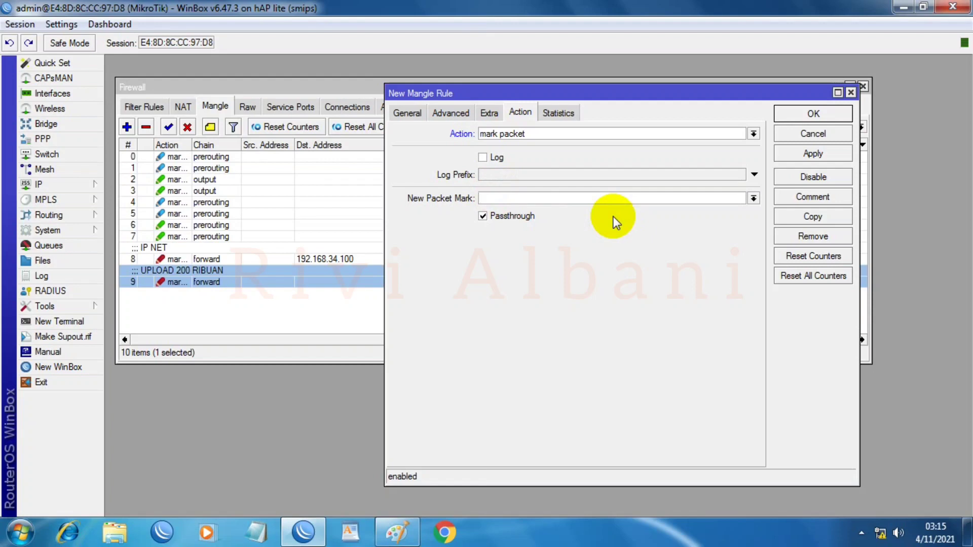
text(IP NET WLAN1)
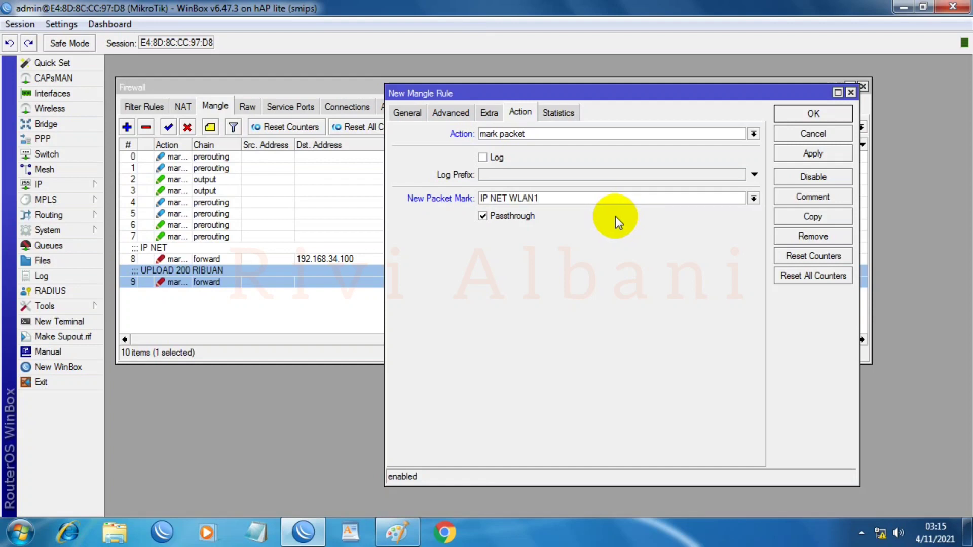
click(515, 217)
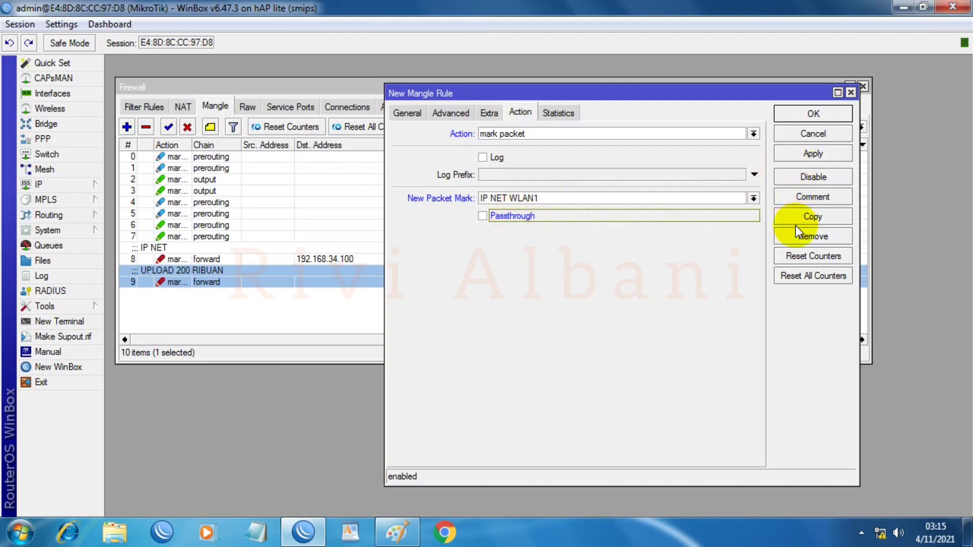
Step: Comment the rule 'WLAN1', save it, and move it above UPLOAD 200 RIBUAN
click(813, 197)
click(481, 301)
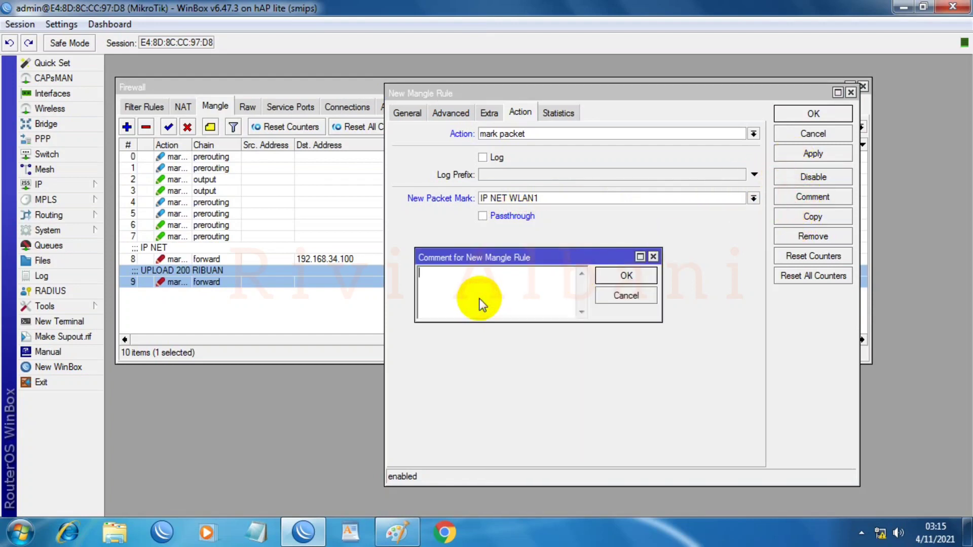
text(WLAN1)
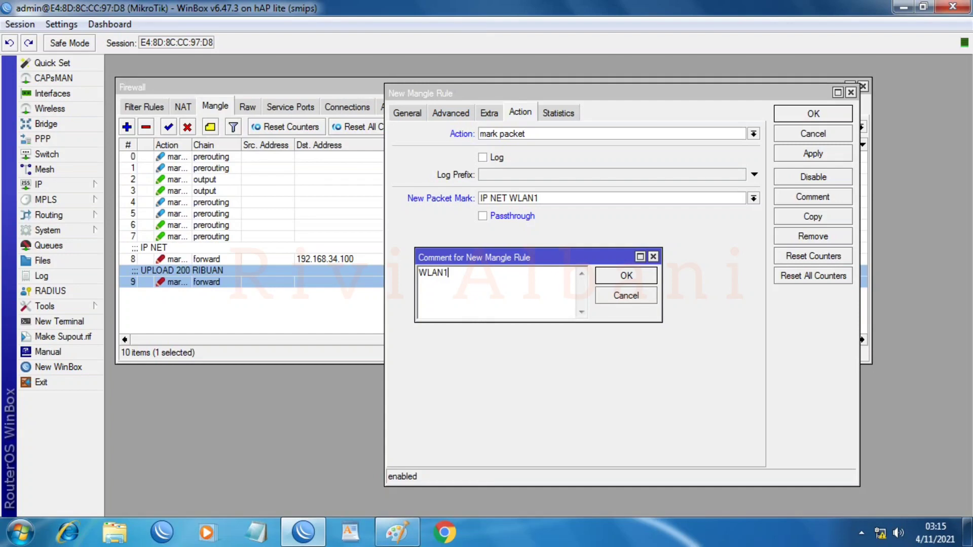
click(626, 276)
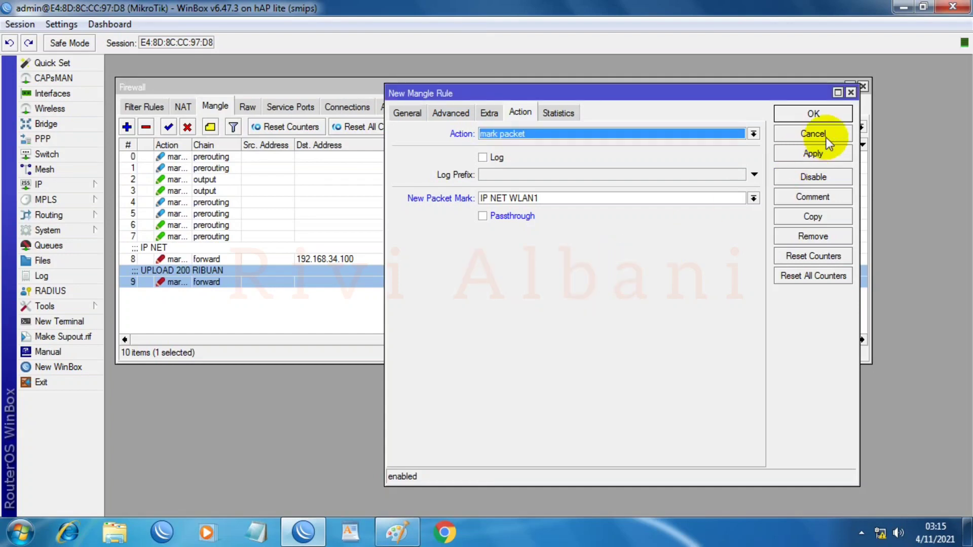
click(828, 155)
click(815, 112)
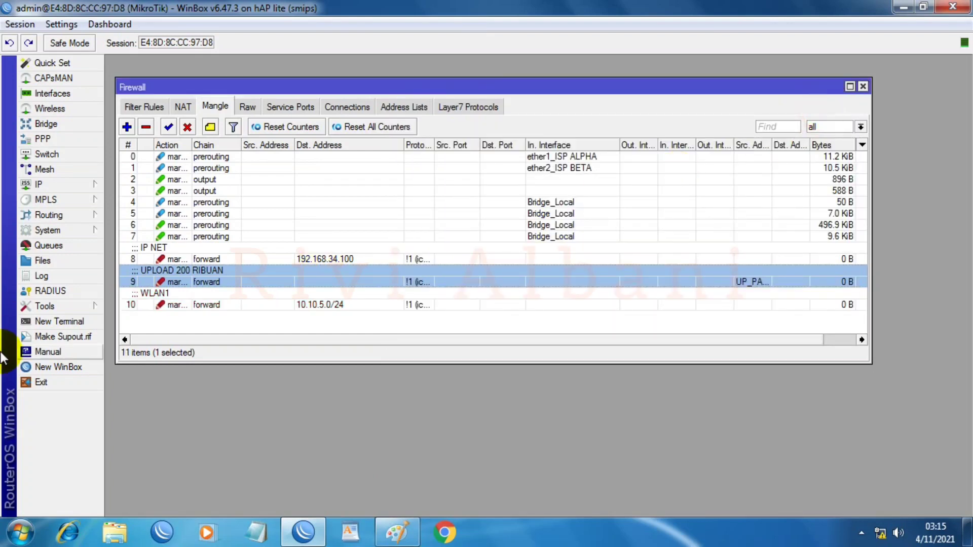
drag(270, 360, 268, 403)
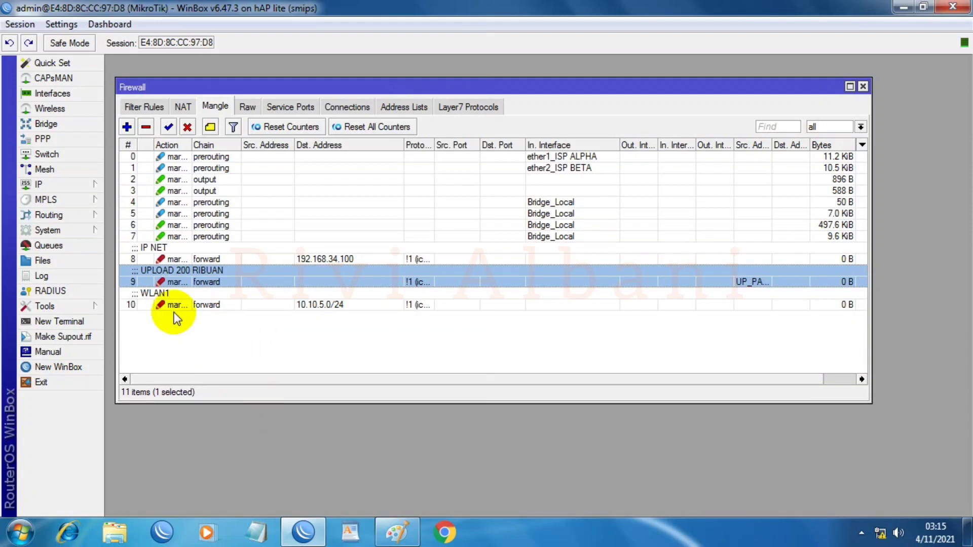
drag(175, 304, 176, 263)
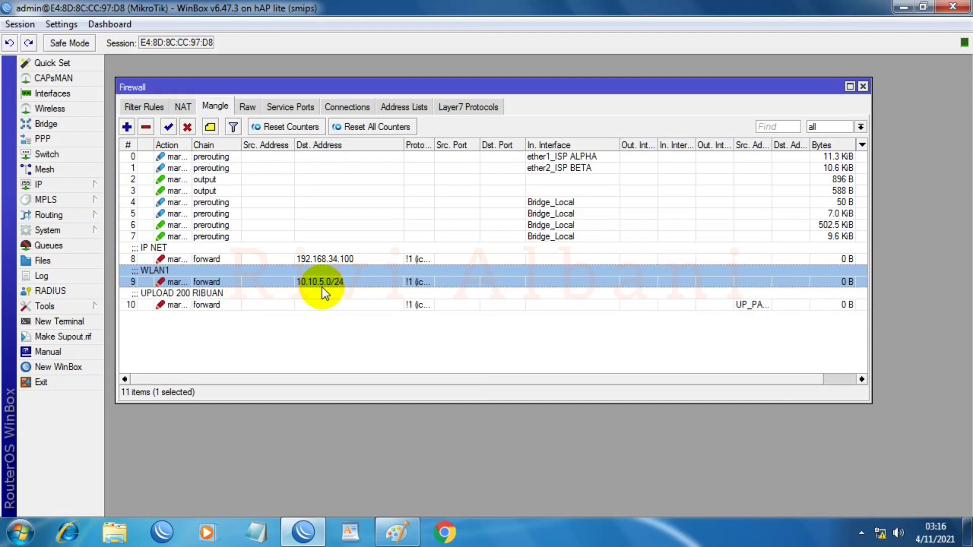
Step: Create a forward-chain mangle rule with no source address, protocol !icmp, source list UP_WLAN1
click(130, 128)
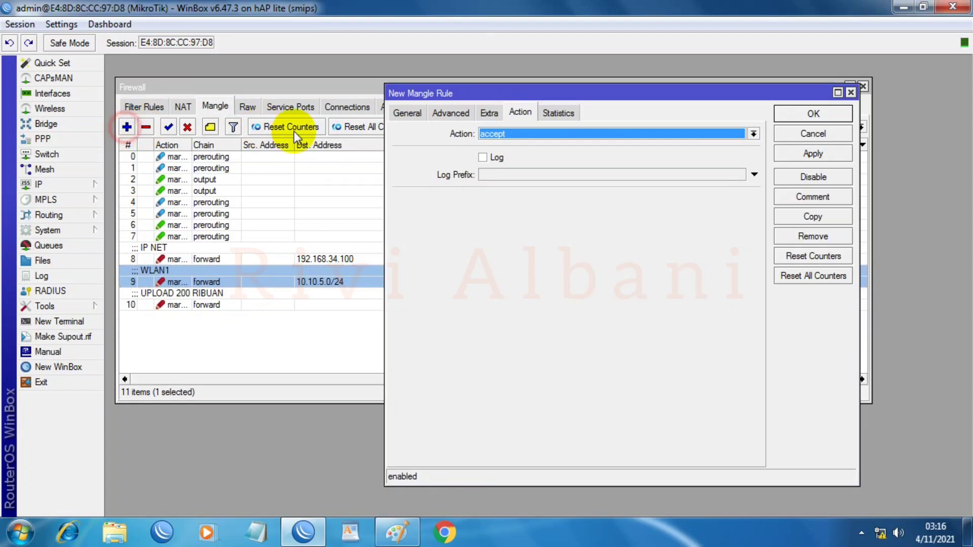
click(407, 113)
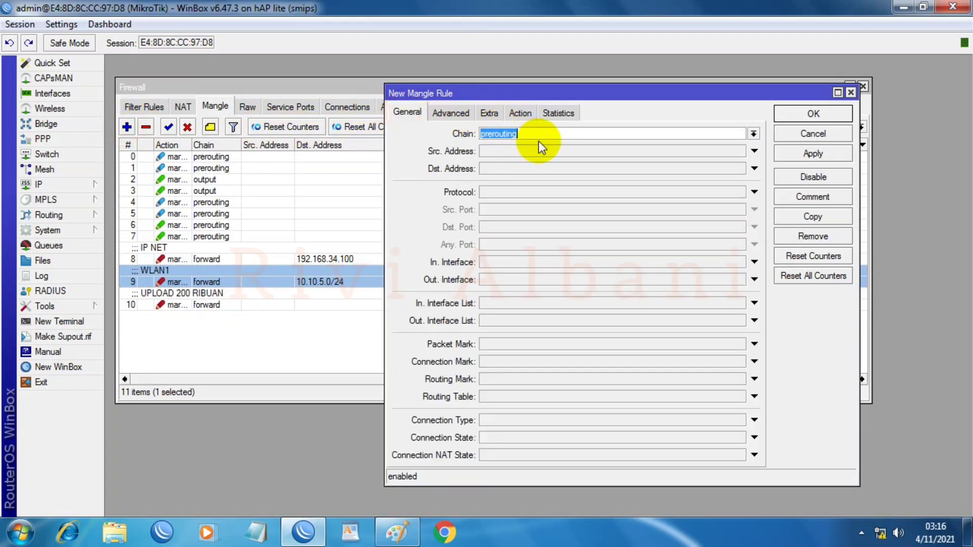
click(753, 133)
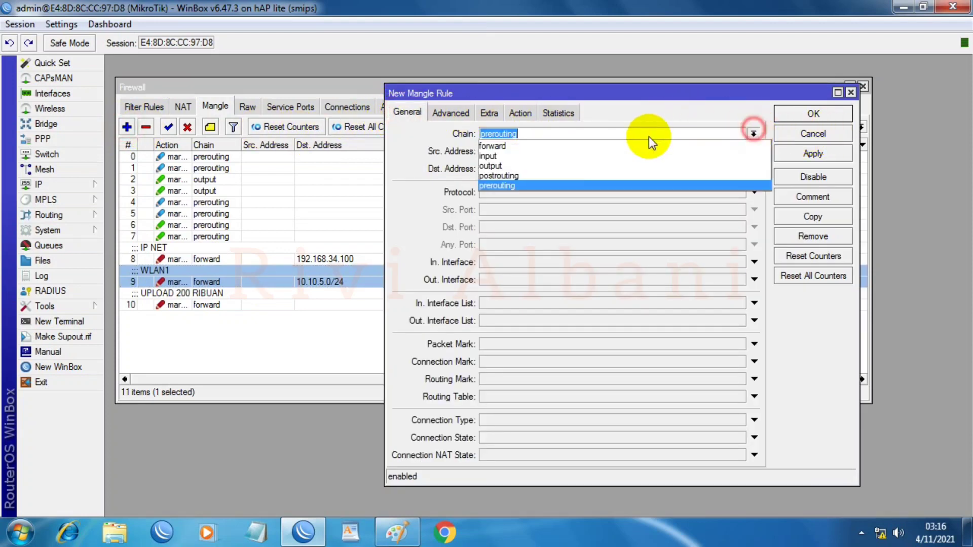
click(518, 147)
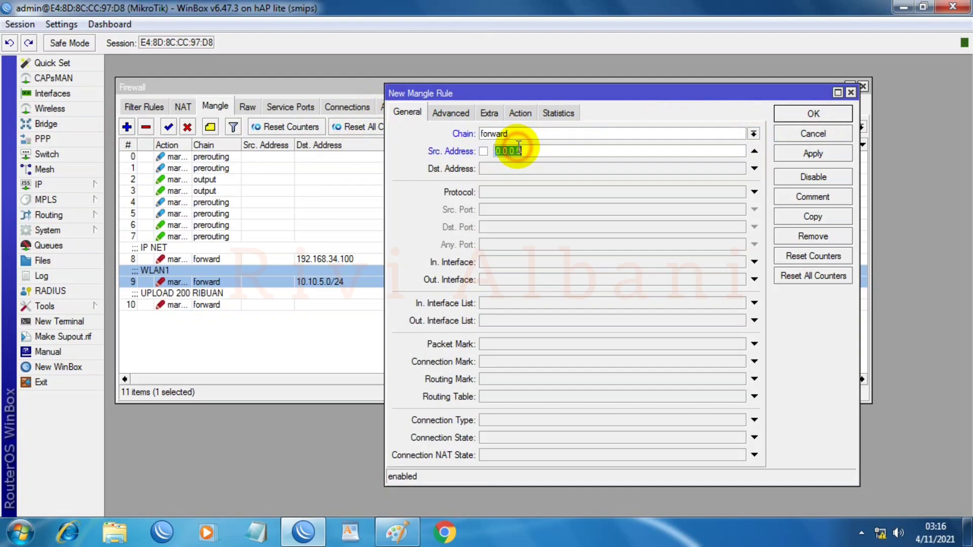
click(754, 153)
click(522, 192)
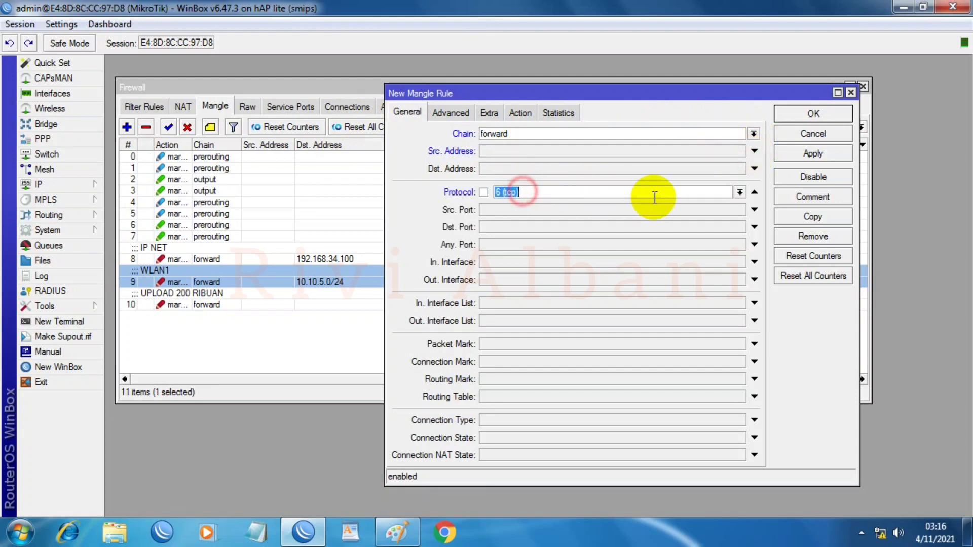
click(740, 192)
click(499, 205)
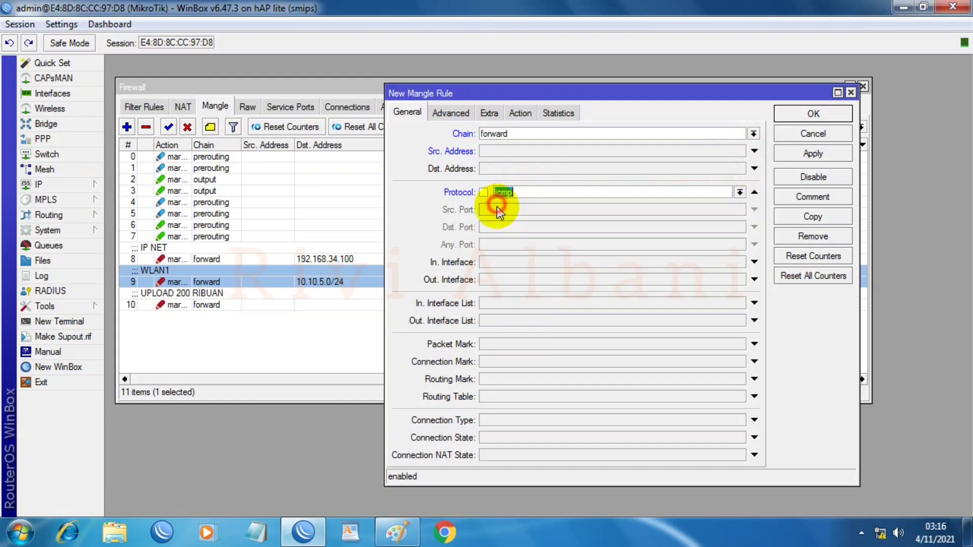
click(484, 193)
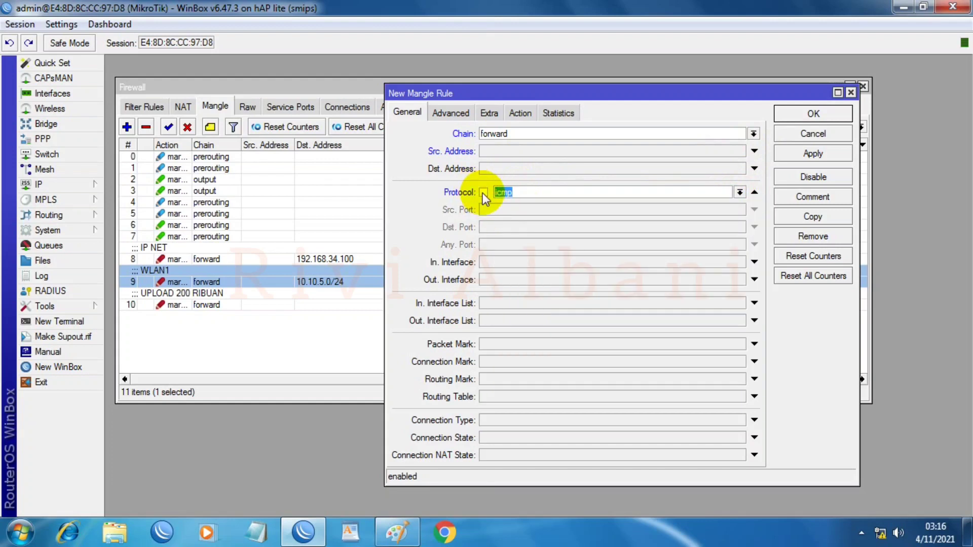
click(446, 112)
click(522, 132)
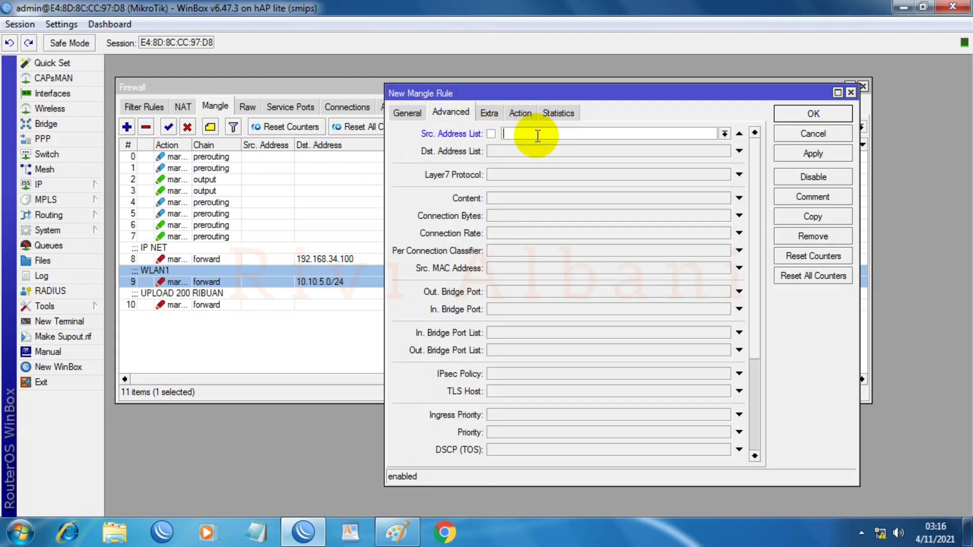
text(UP_WLAN1)
Step: Set the rule's action to mark packet with new packet mark UPLOAD_WLAN1, passthrough off
click(519, 112)
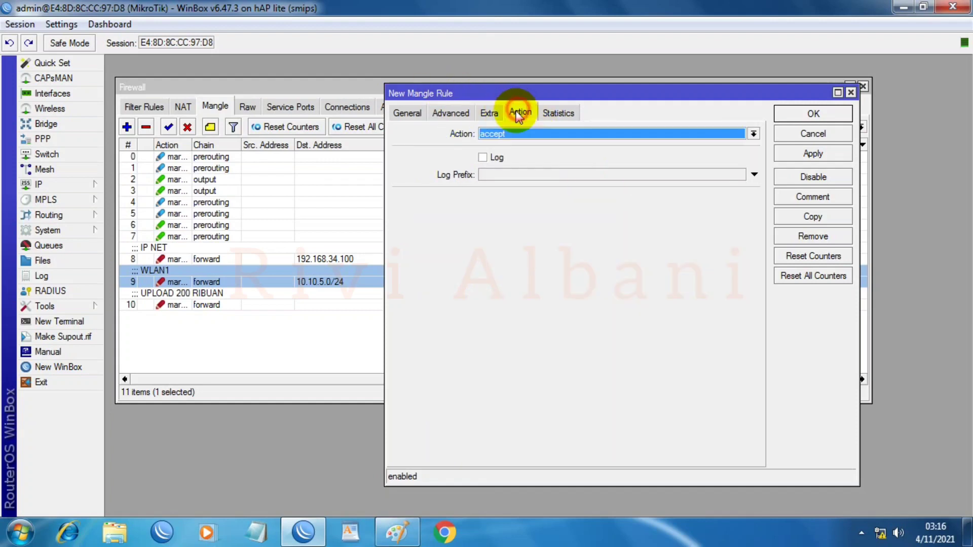
click(512, 132)
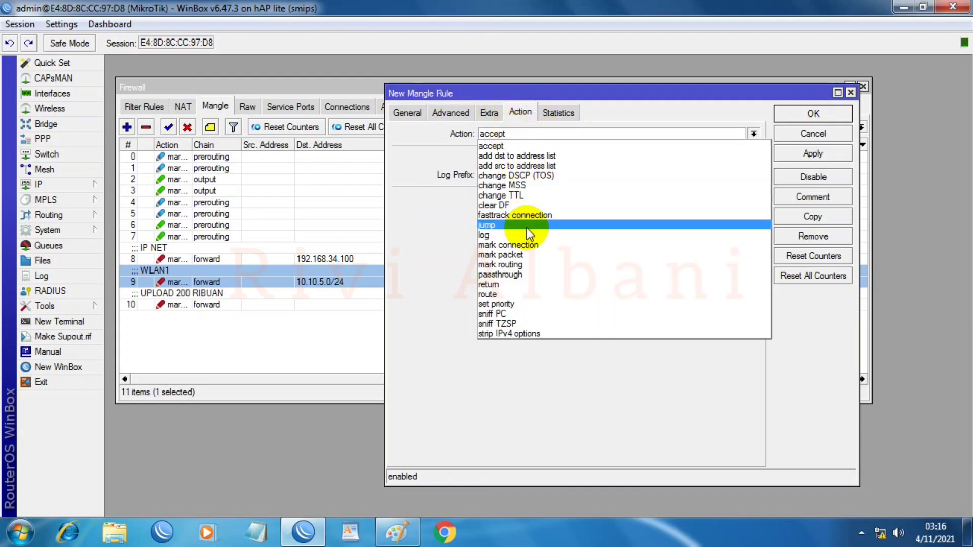
click(507, 249)
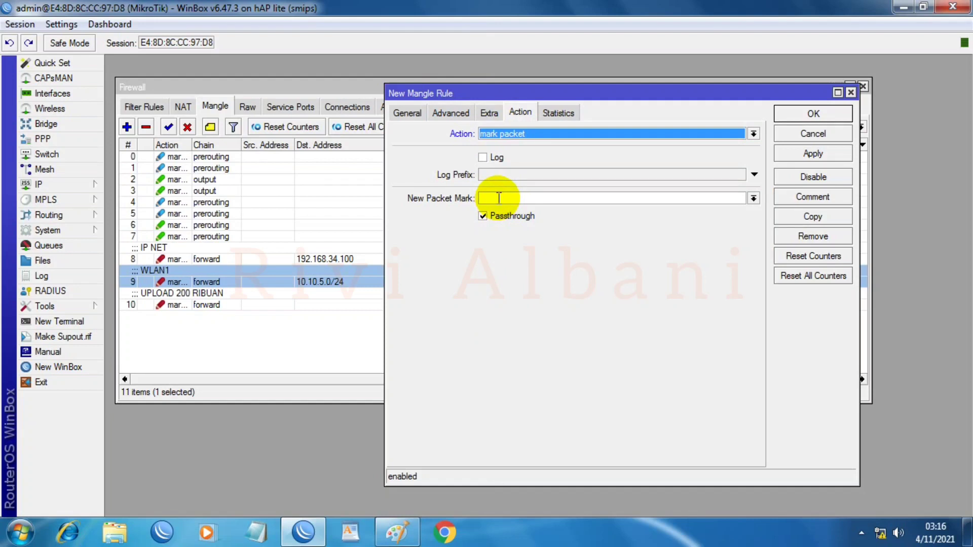
click(499, 198)
text(UPLOA)
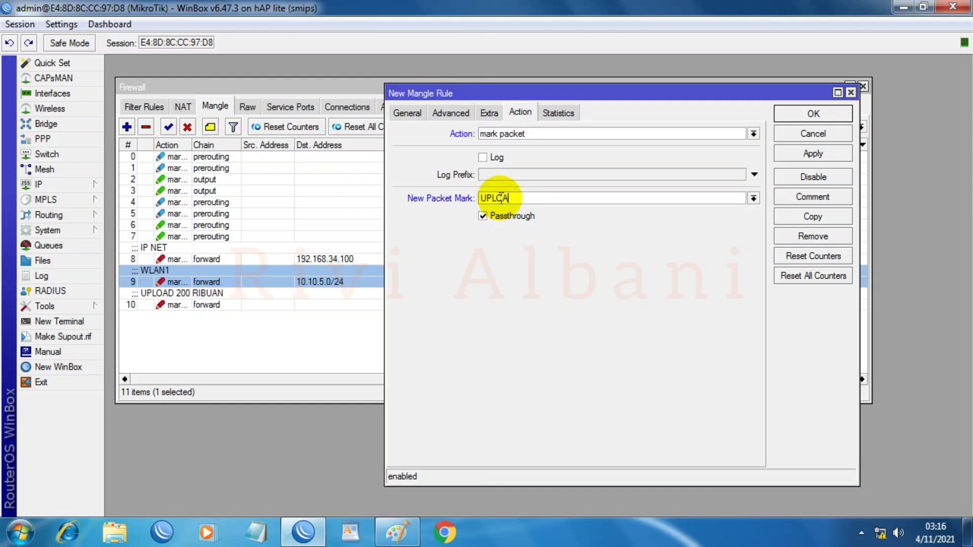
text(D_W)
text(1)
key(BackSpace)
text(N1)
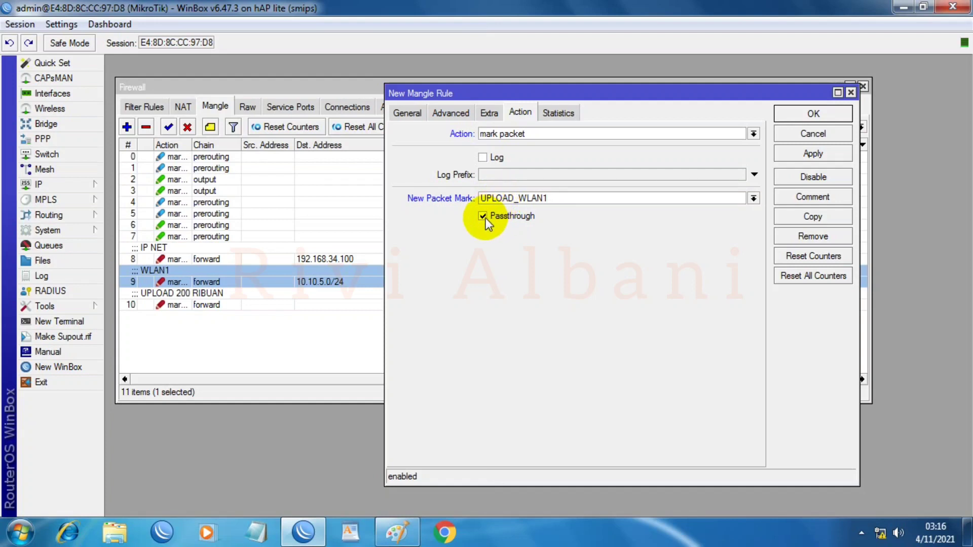
click(482, 216)
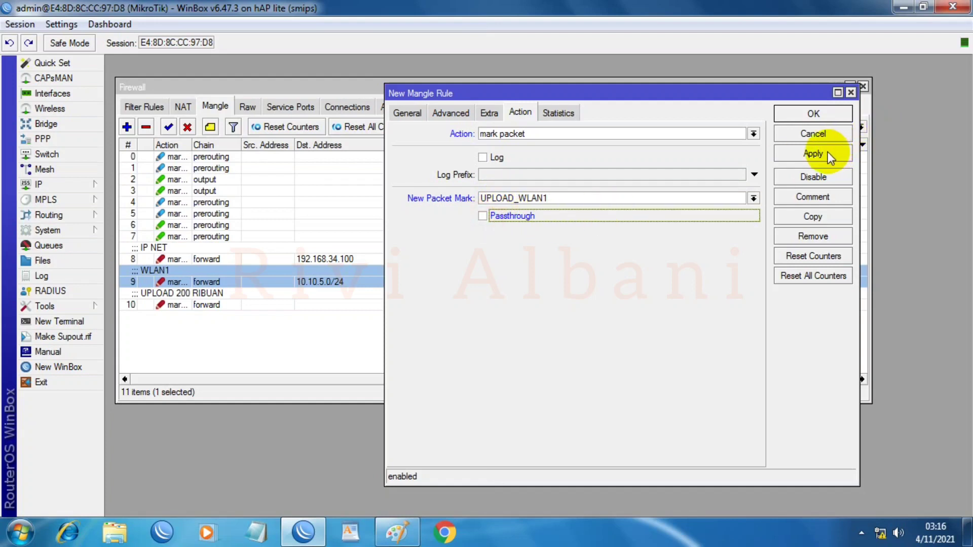
Step: Comment the rule 'UPLOAD WLAN 1' and save the new mangle rule
click(803, 198)
click(471, 284)
text(UPL)
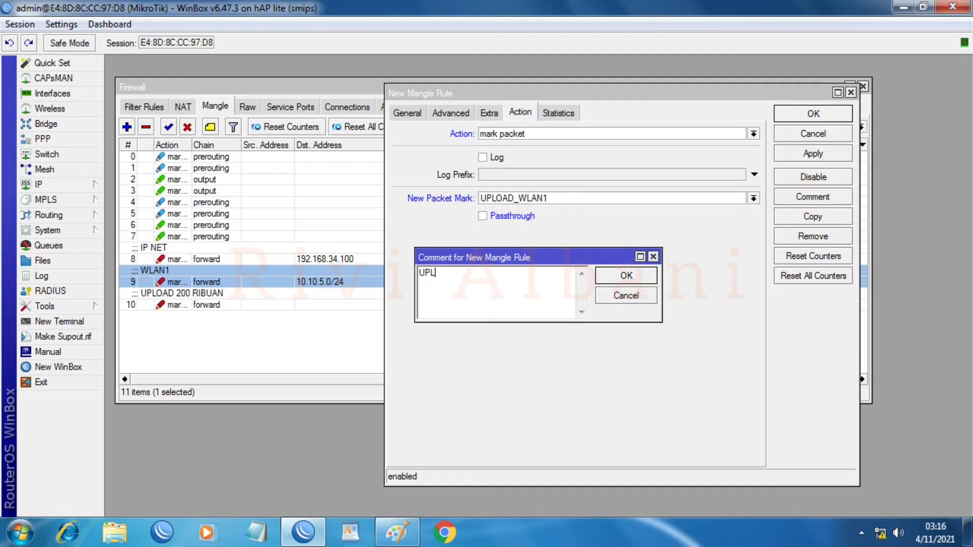
text(OAD WLAQN 1)
key(BackSpace)
key(BackSpace)
key(BackSpace)
key(BackSpace)
text(N 1)
click(627, 275)
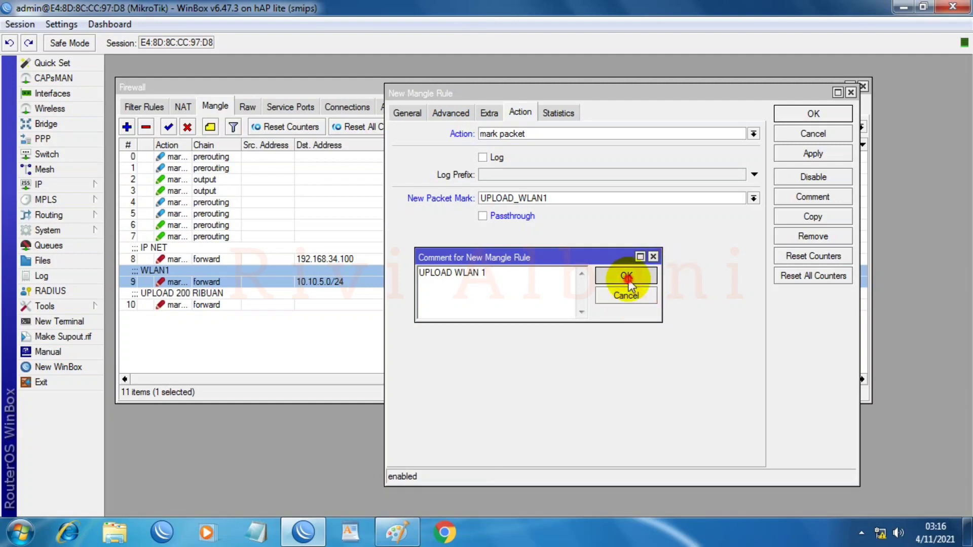
click(842, 155)
click(811, 115)
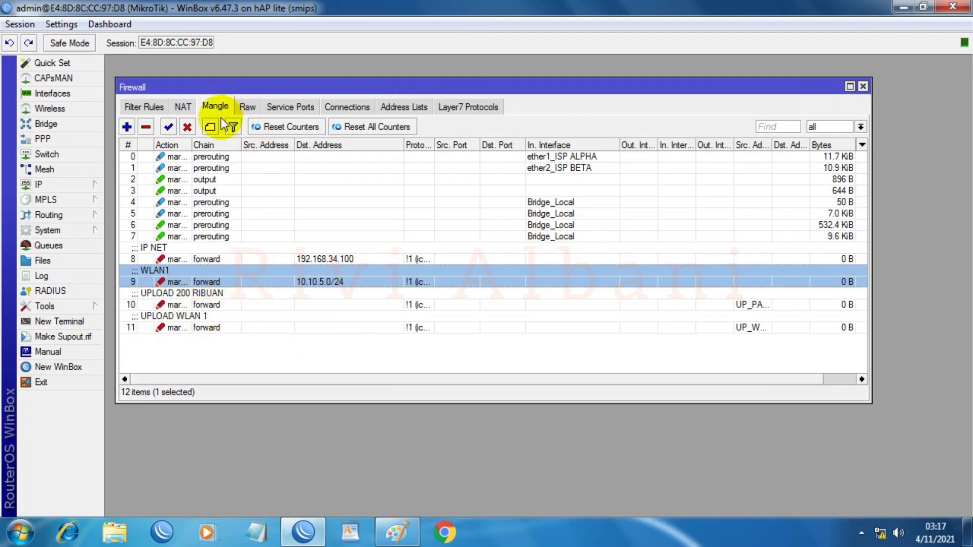
Step: Add address 10.10.5.0/24 to the LAN address list
click(409, 107)
click(126, 128)
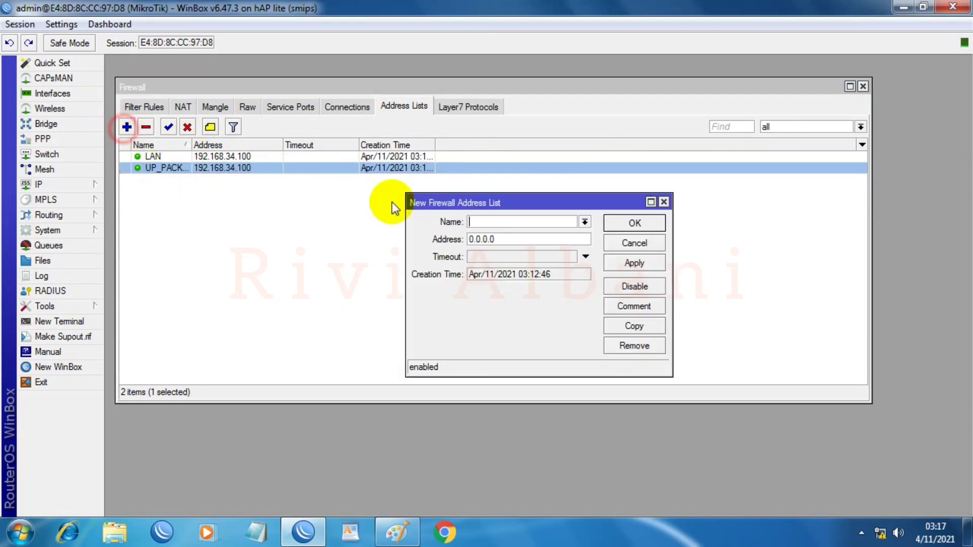
click(584, 222)
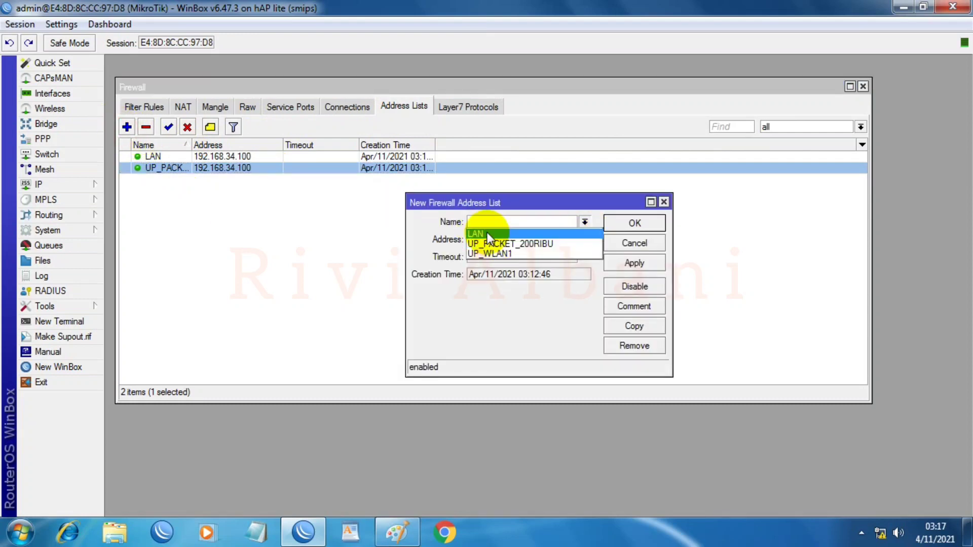
click(522, 234)
double_click(507, 240)
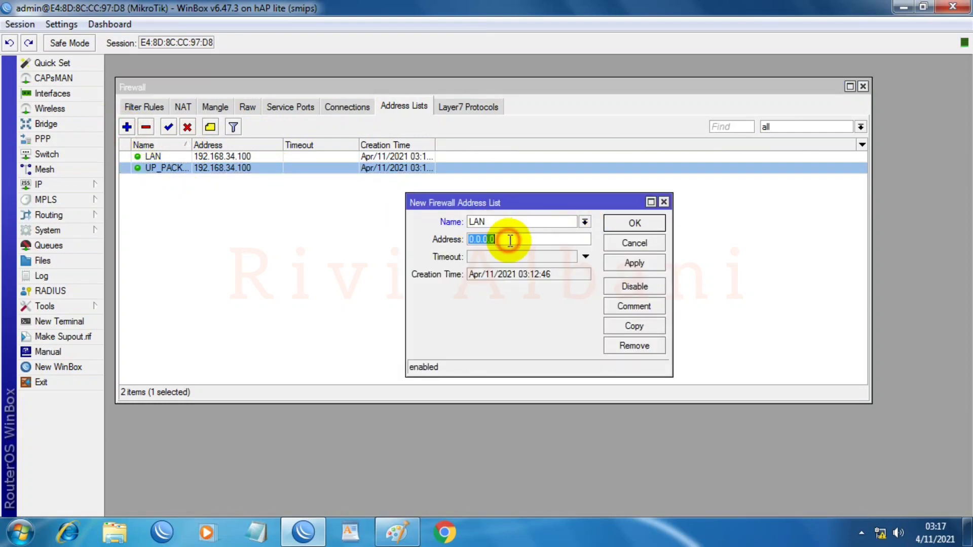
text(1)
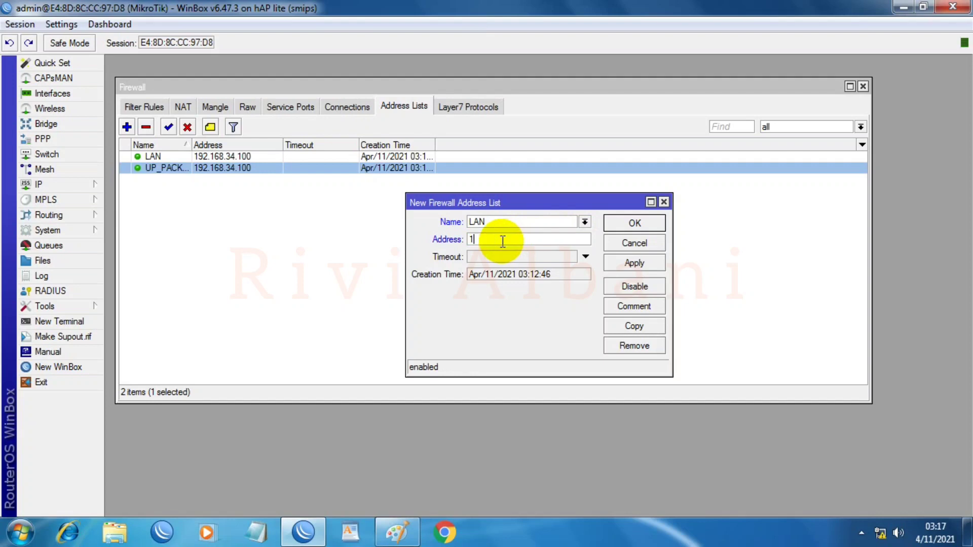
text(0.10.5.0/24)
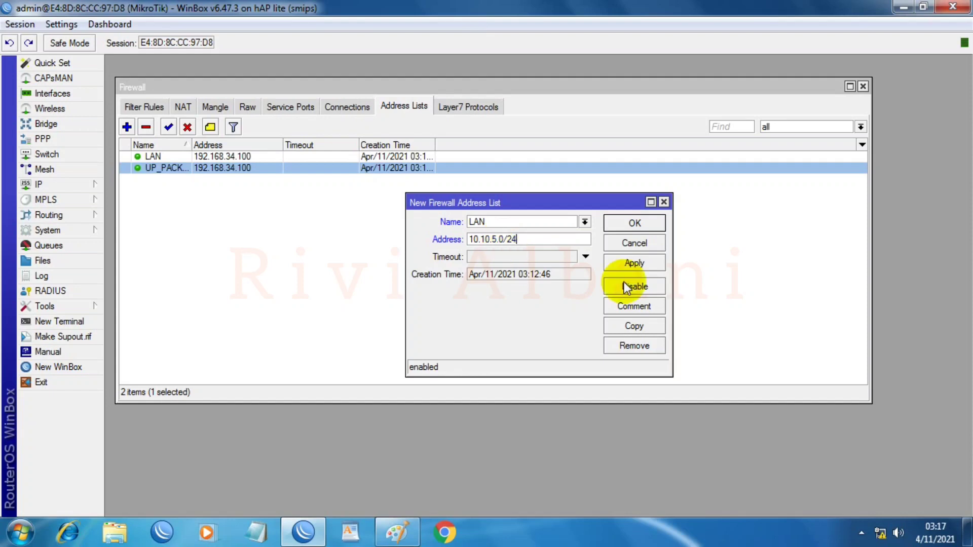
click(587, 256)
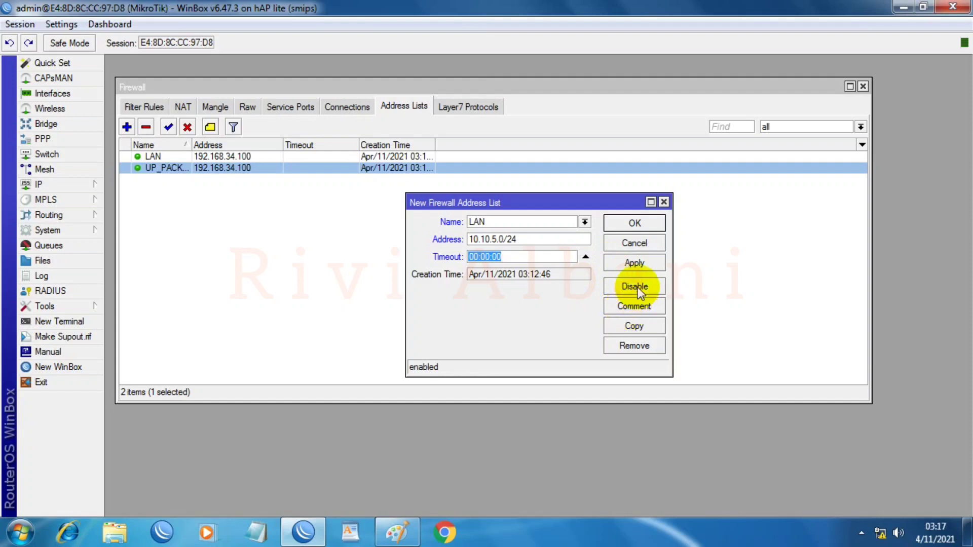
click(639, 260)
click(632, 224)
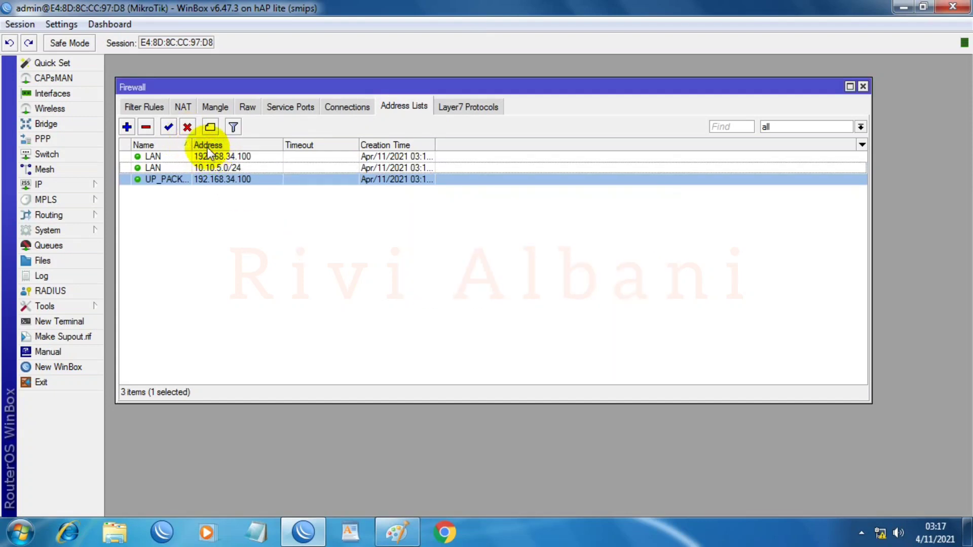
Step: Sort the address list entries by Name ascending and widen the Name column
click(185, 146)
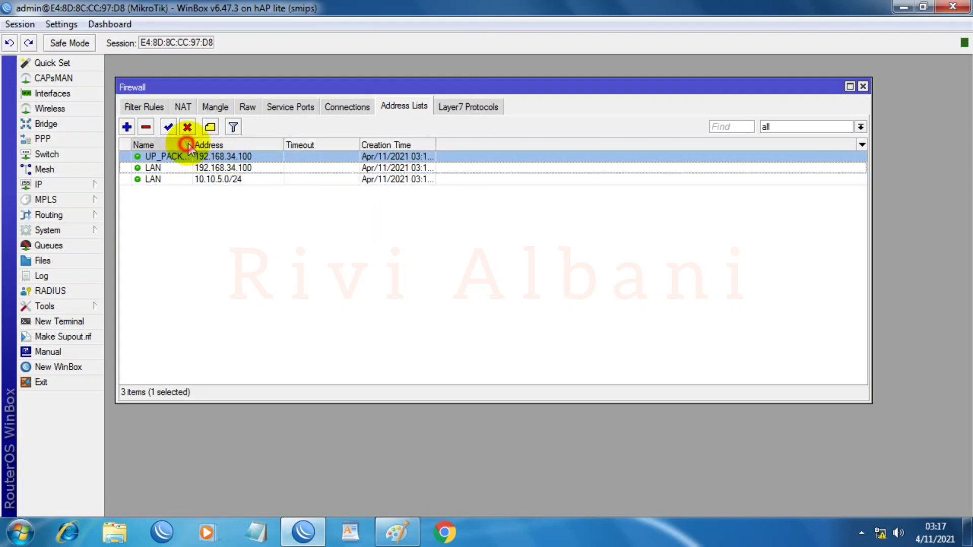
click(185, 146)
drag(191, 146, 278, 155)
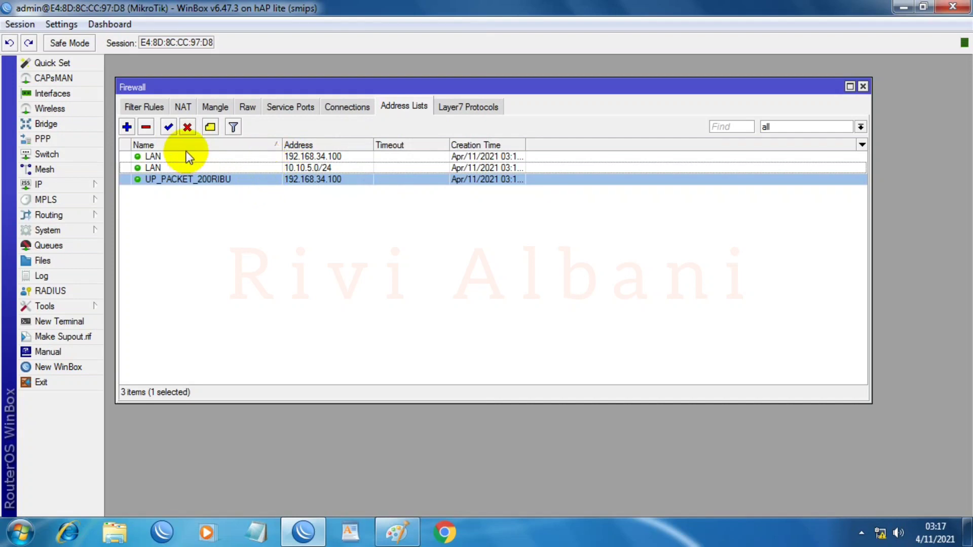
Step: Add address 10.10.5.0/24 to the UP_WLAN1 address list
click(126, 126)
click(585, 222)
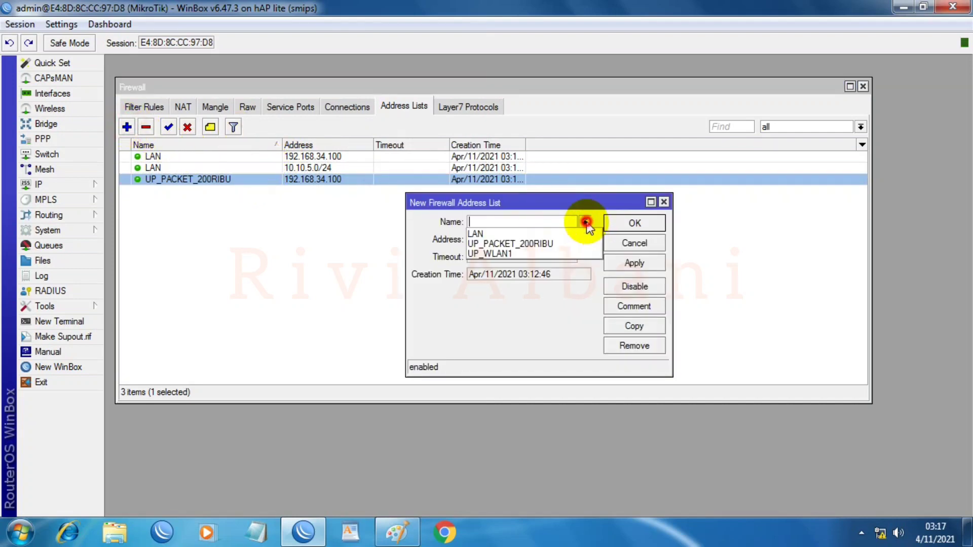
click(497, 255)
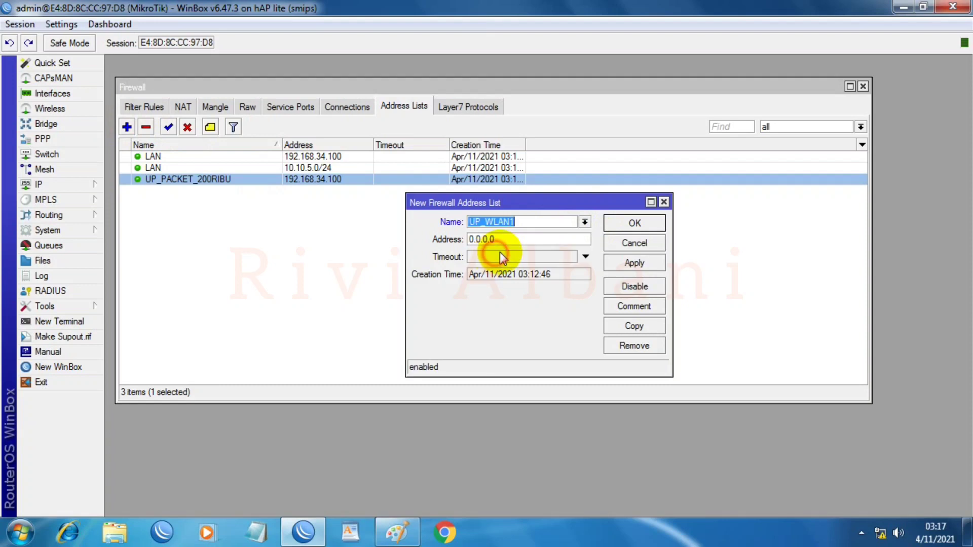
click(527, 238)
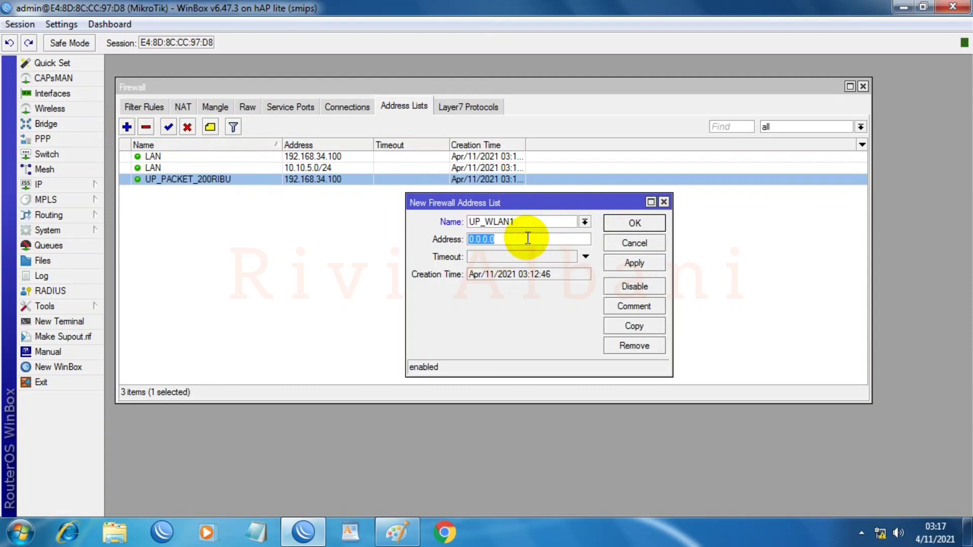
text(10.10.5.0/24)
click(587, 257)
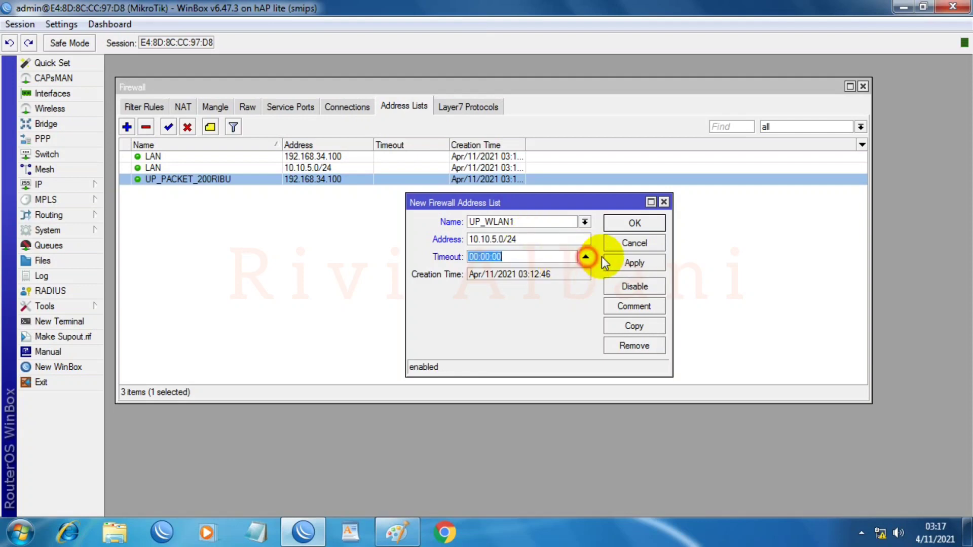
click(633, 263)
click(634, 223)
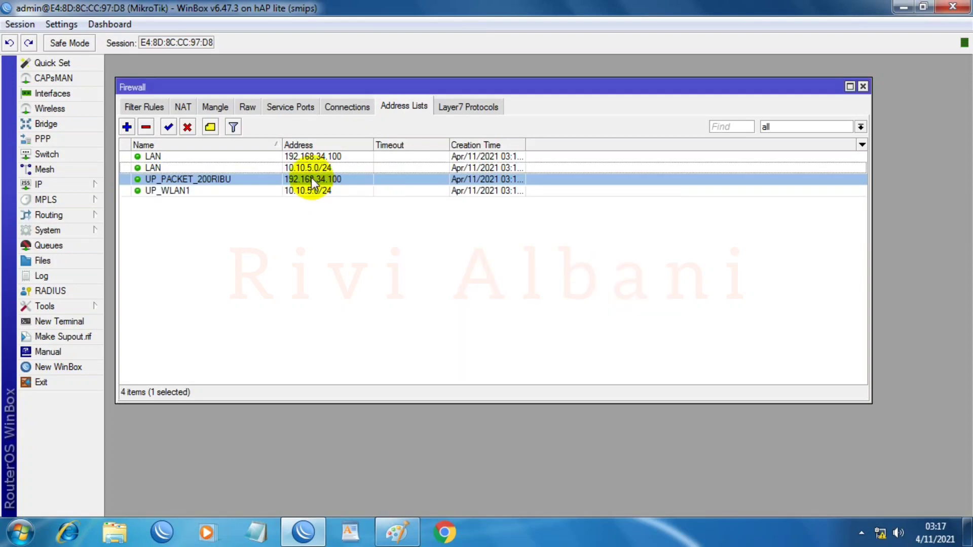
Step: Review the LAN, UP_PACKET_200RIBU and UP_WLAN1 entries, then close the Firewall window
click(157, 157)
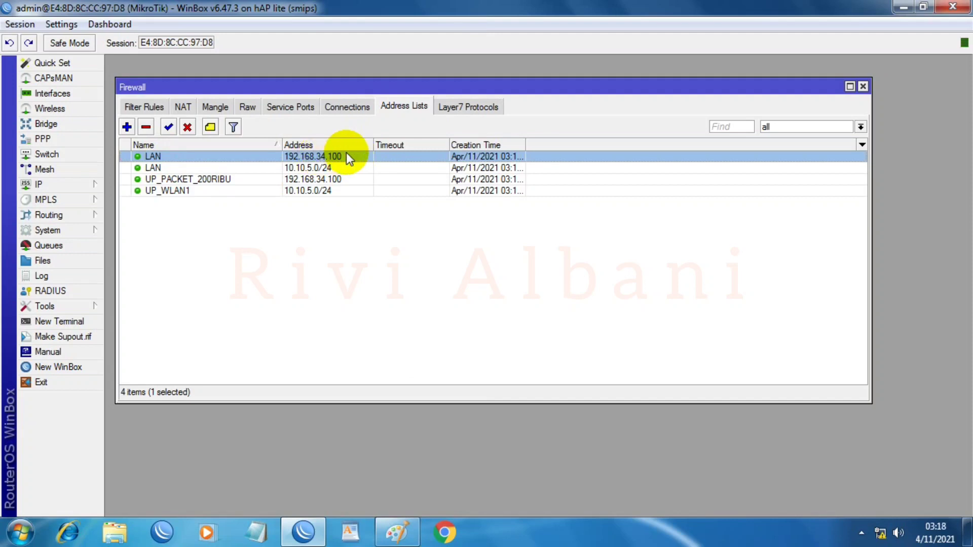
click(186, 168)
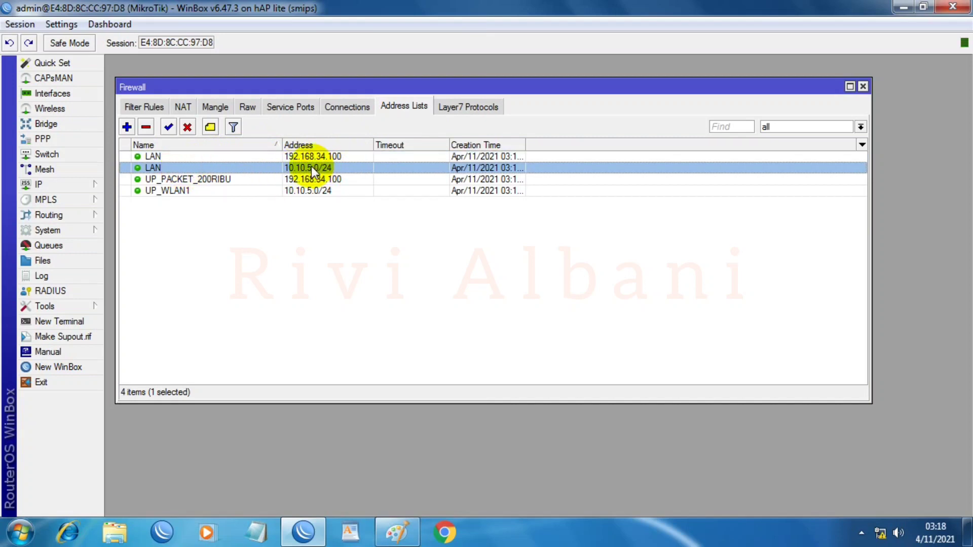
click(165, 180)
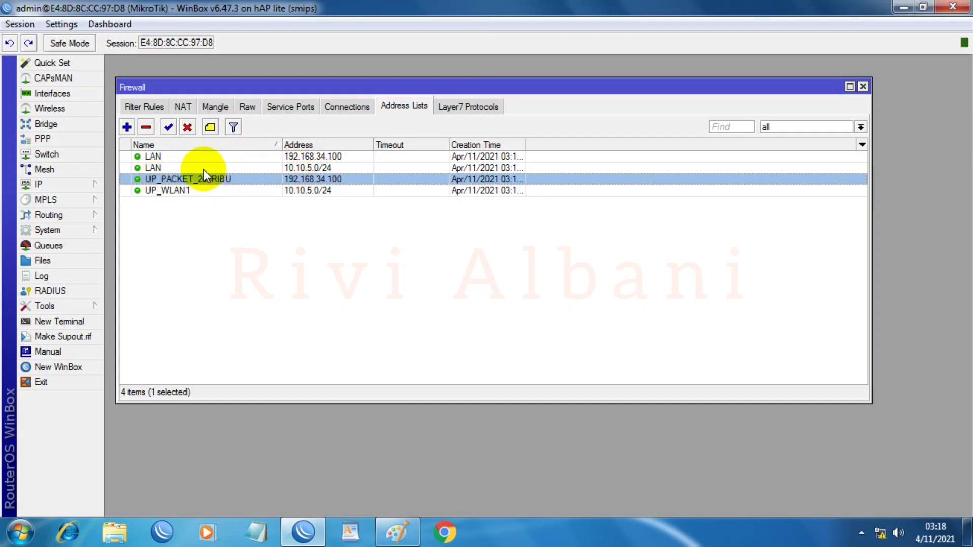
click(299, 156)
click(295, 180)
click(163, 192)
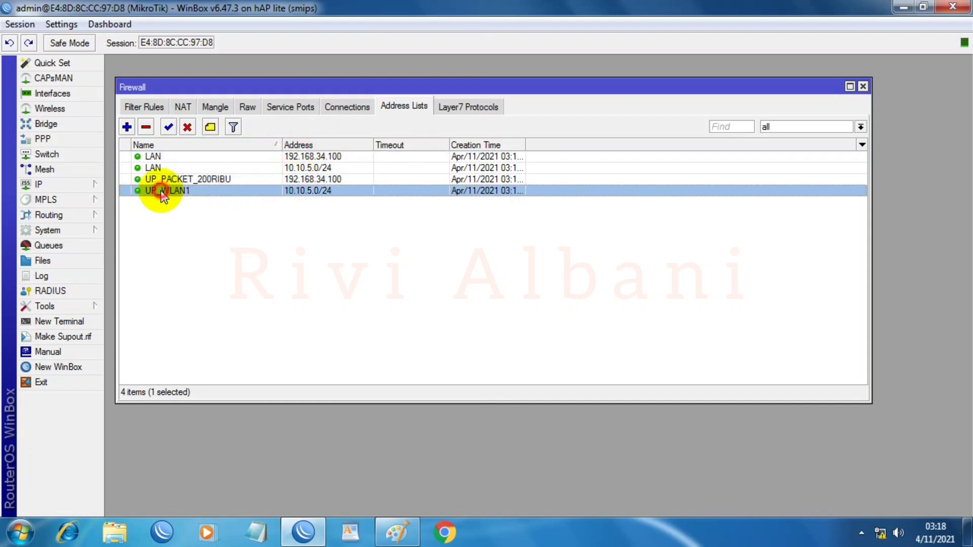
click(329, 192)
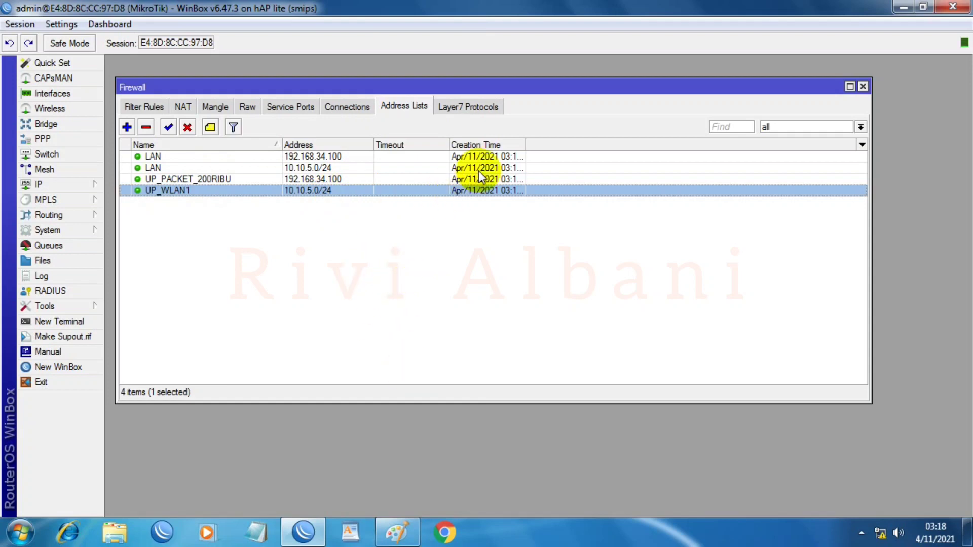
click(862, 86)
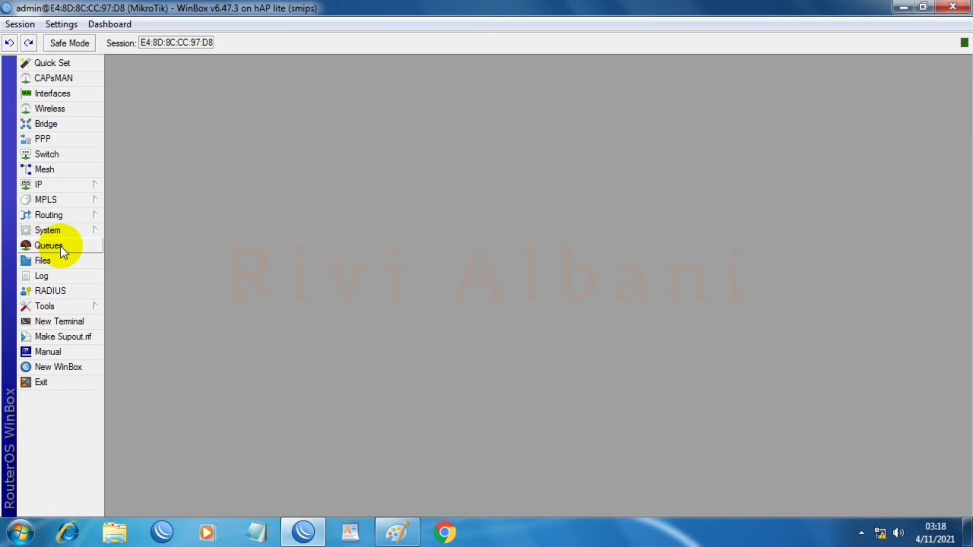
click(397, 532)
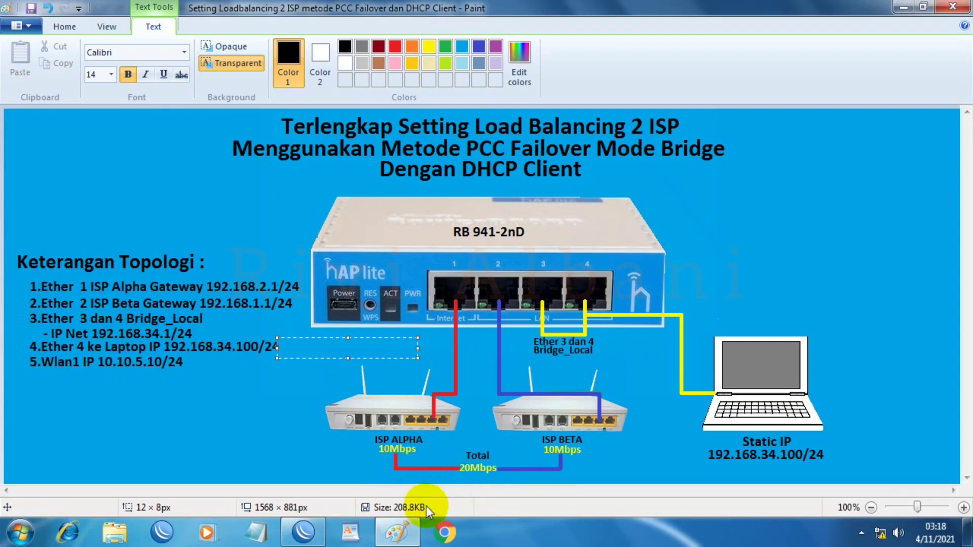
click(395, 537)
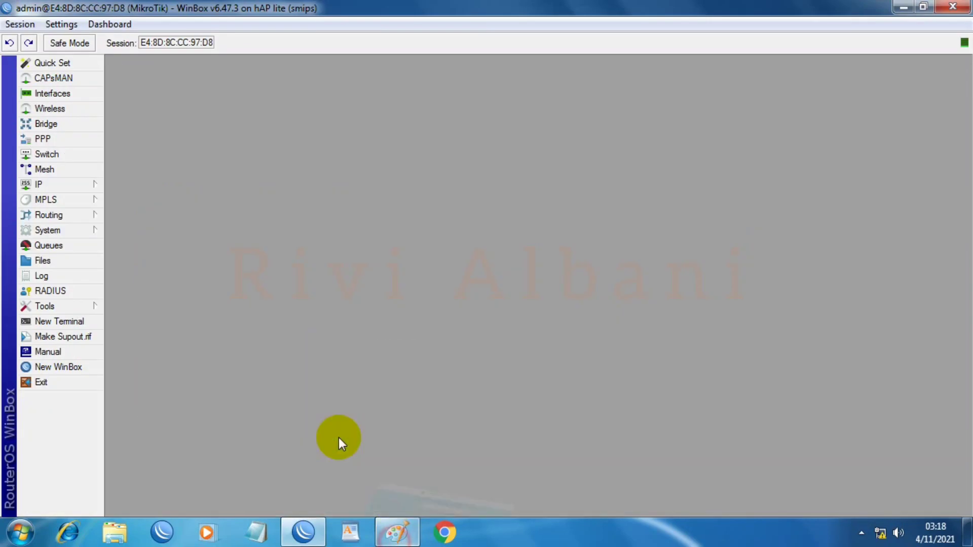
Step: Open Queues and maximize the Queue List showing the empty Simple Queues tab
click(48, 246)
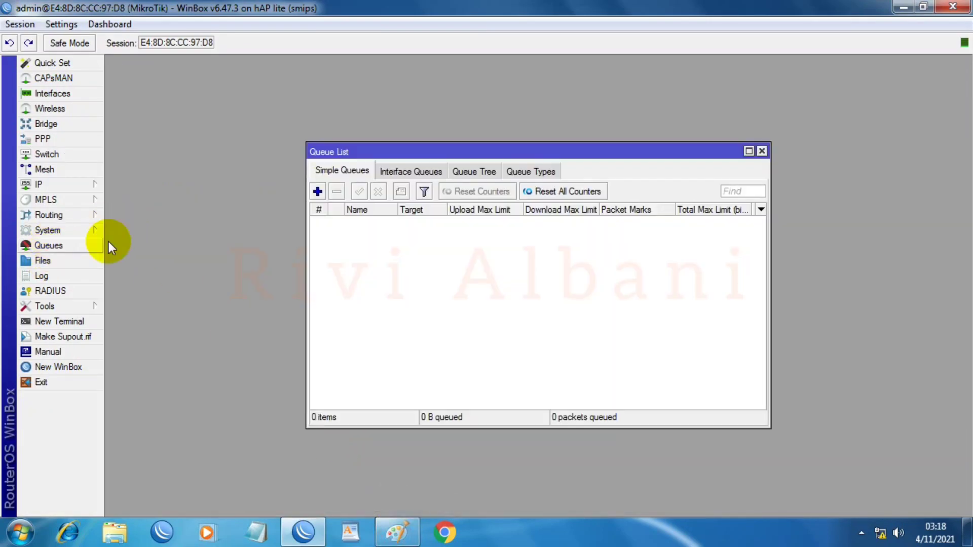
double_click(530, 151)
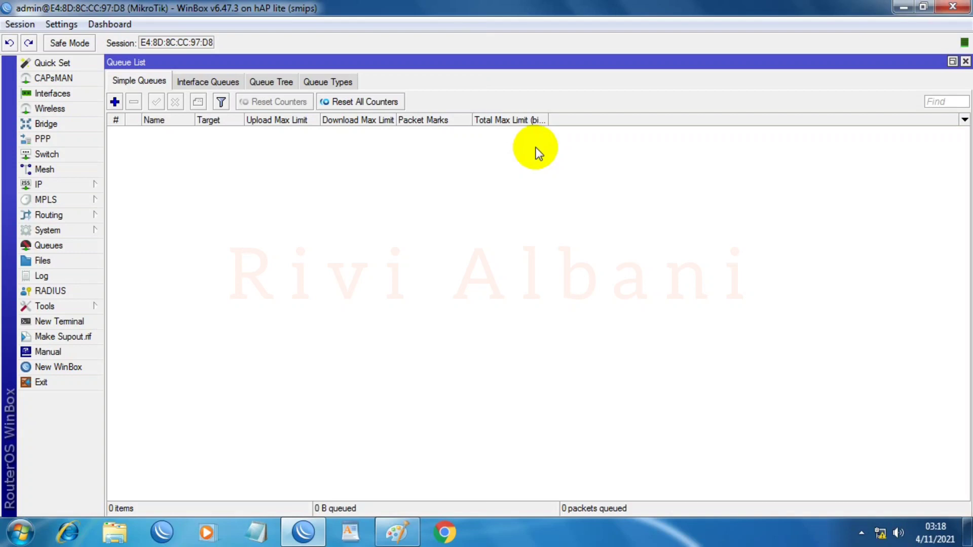
Step: Create and apply a queue type named PCQ of kind pcq, classifying by destination address
click(338, 81)
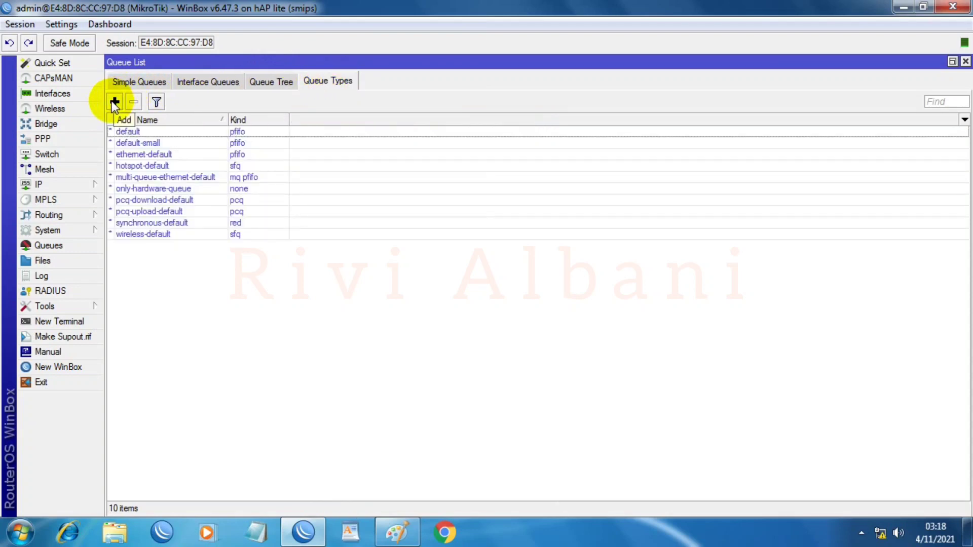
click(114, 103)
text(PCQ)
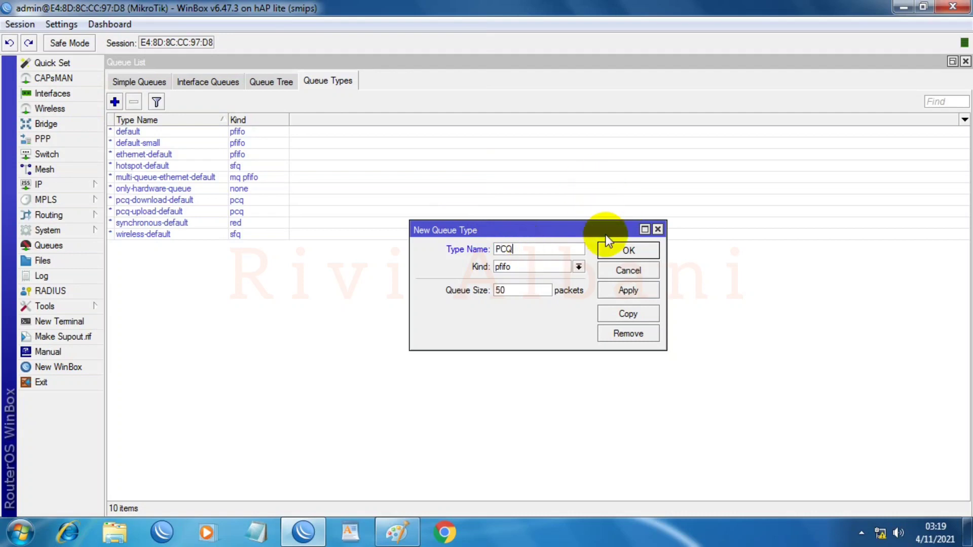
click(579, 267)
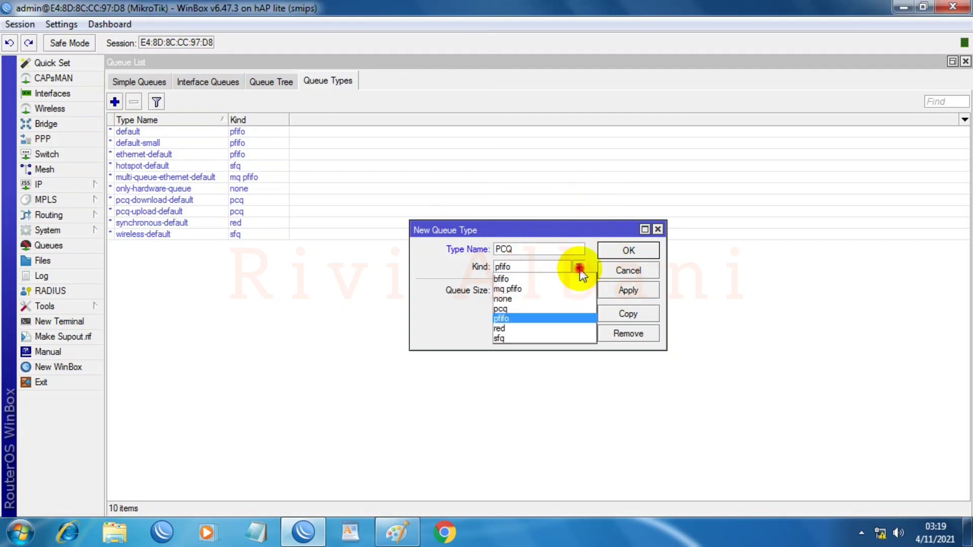
click(550, 309)
drag(581, 349, 599, 486)
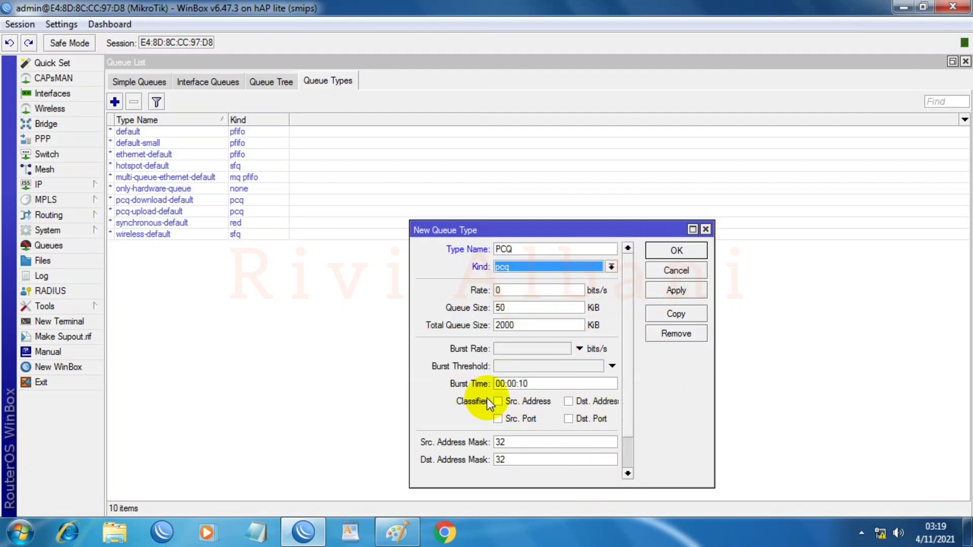
click(568, 401)
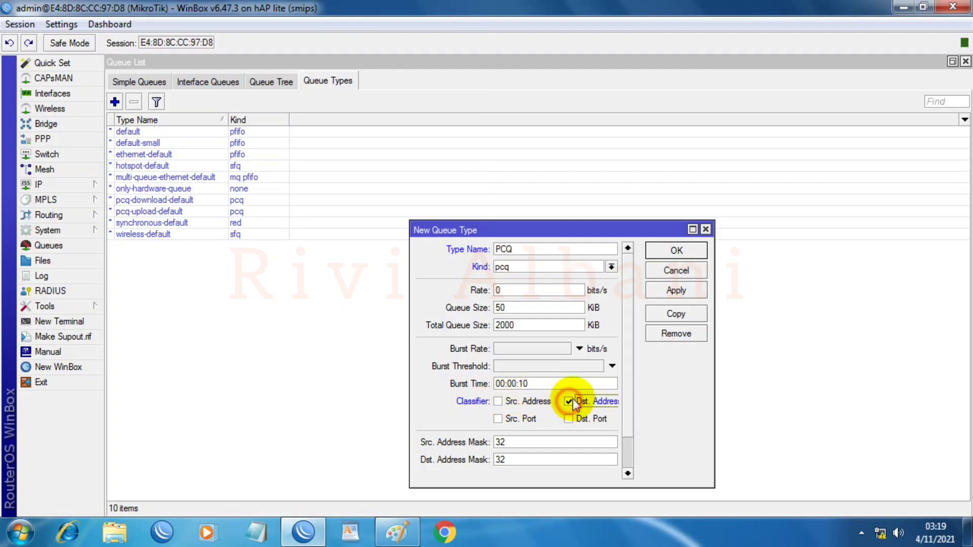
click(671, 292)
Step: Discard an accidental copy of the PCQ type and rename it to D_PCQ
click(674, 315)
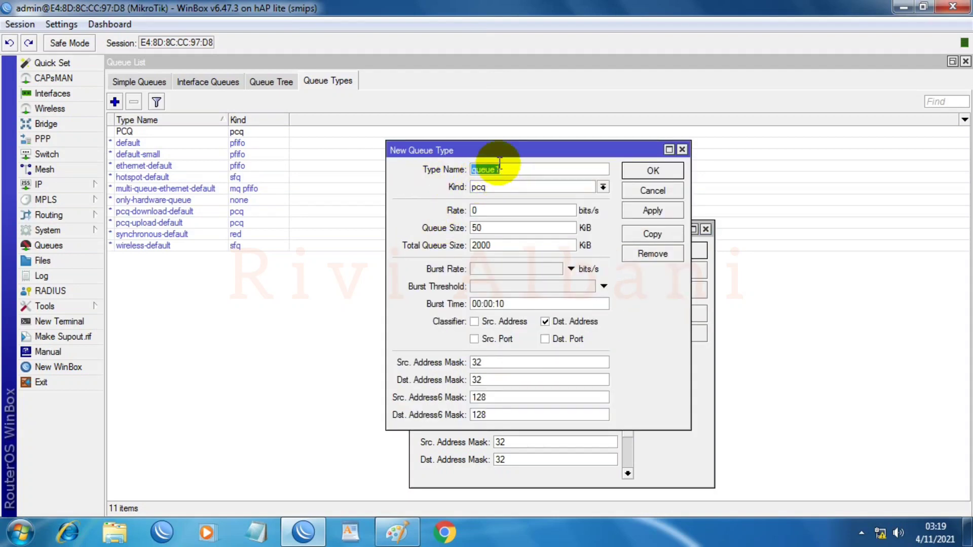
click(657, 191)
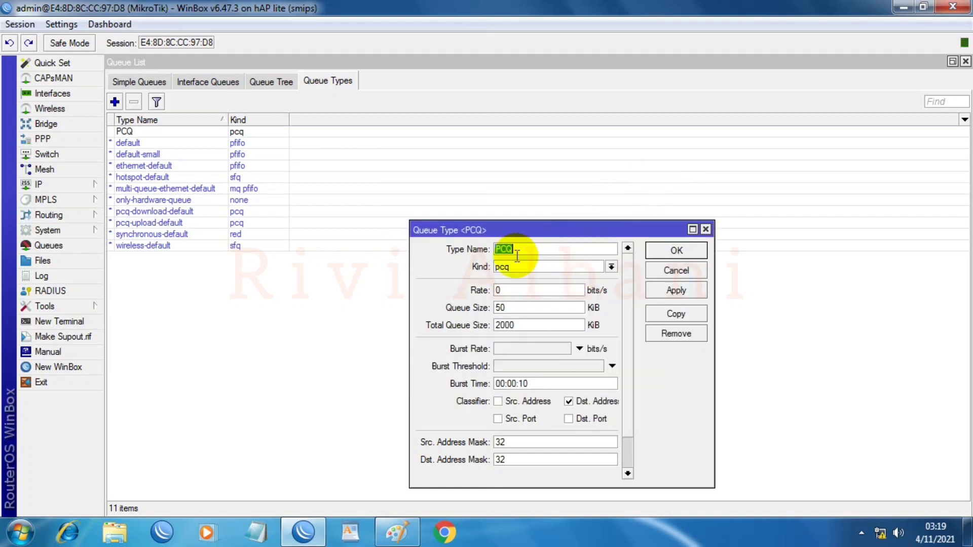
click(550, 248)
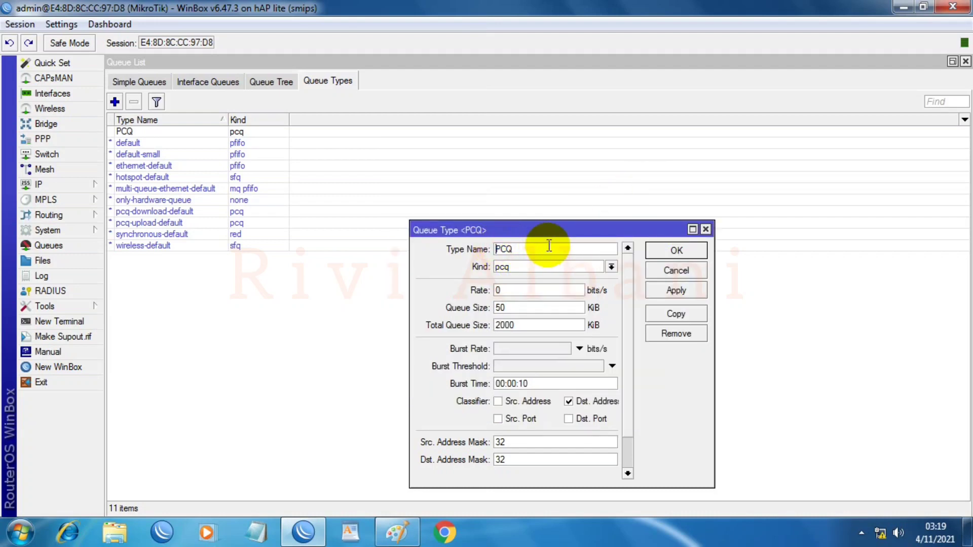
text(D_)
Step: Save D_PCQ, then copy it as U_PCQ classifying by source address instead of destination
click(668, 292)
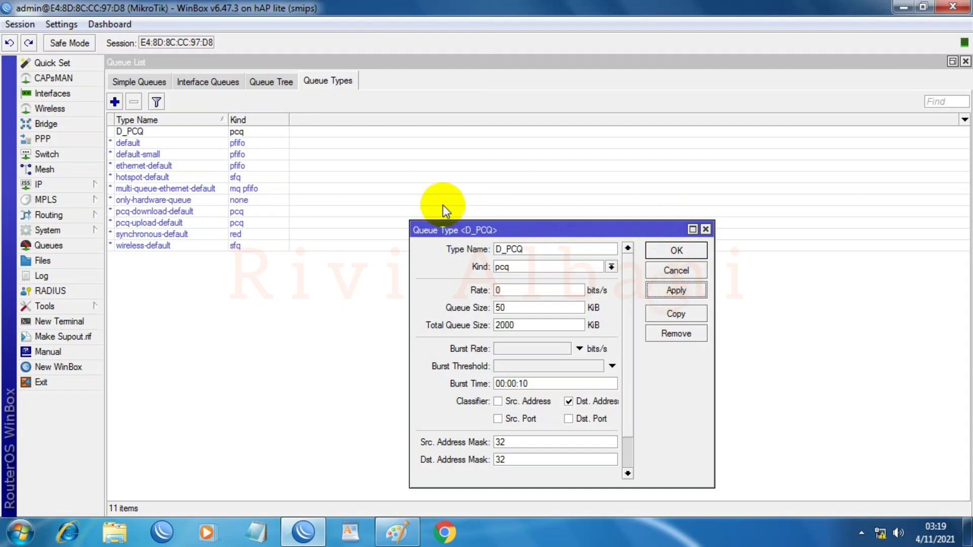
click(679, 314)
text(U_PCQ)
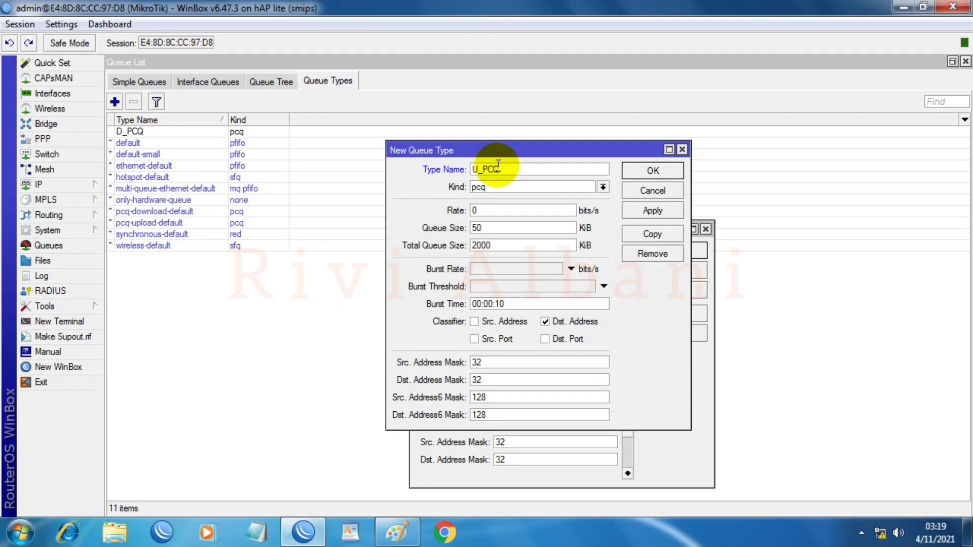
click(475, 322)
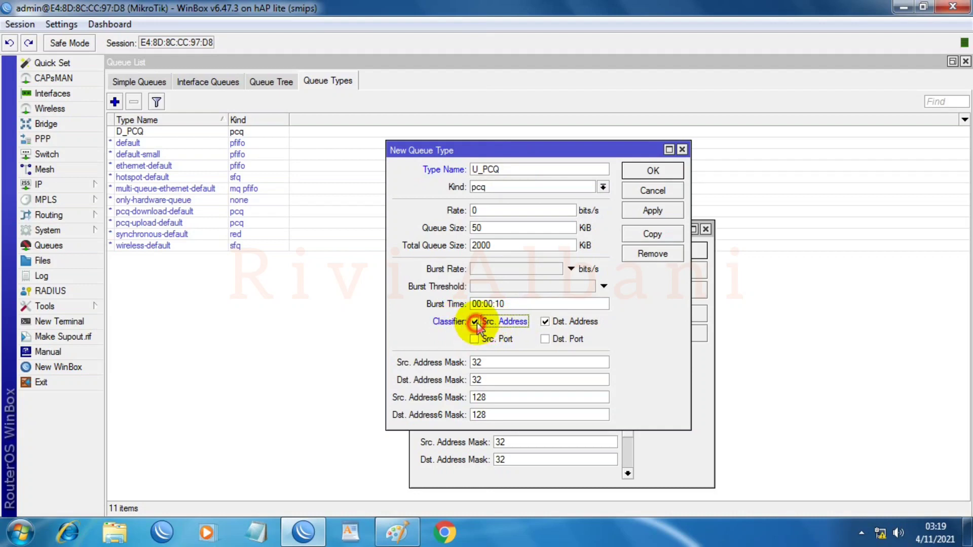
click(545, 322)
click(652, 212)
click(653, 170)
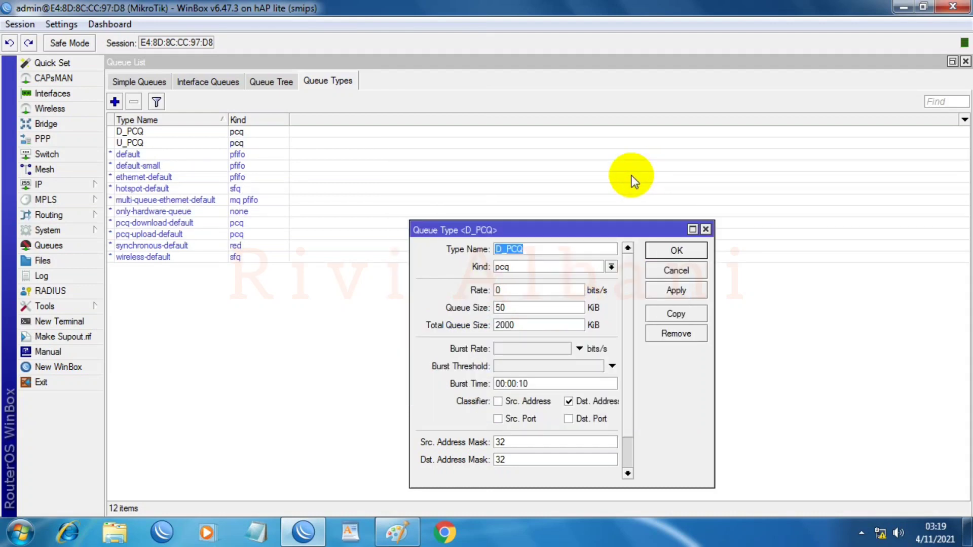
click(659, 251)
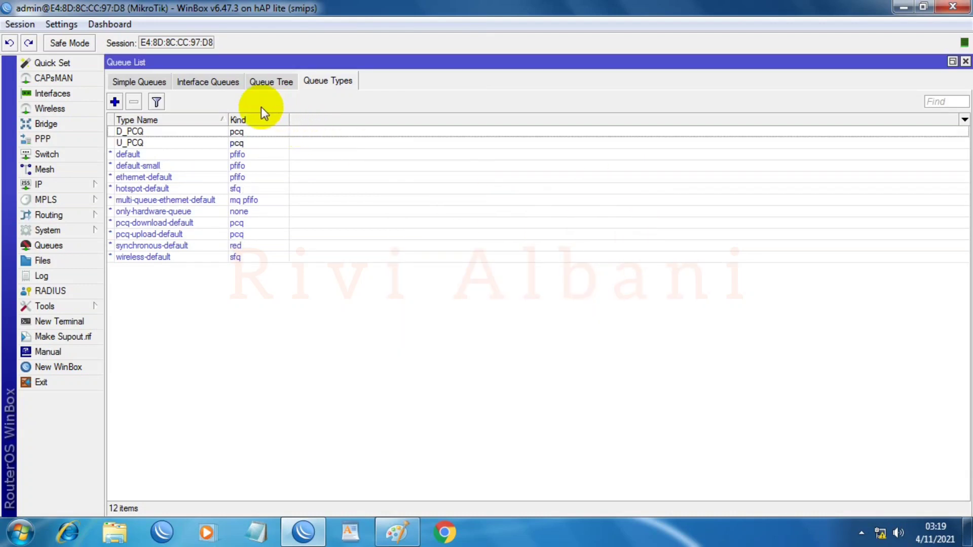
Step: Add queue tree entry GLOBAL INTERNET with parent global and queue type default
click(282, 81)
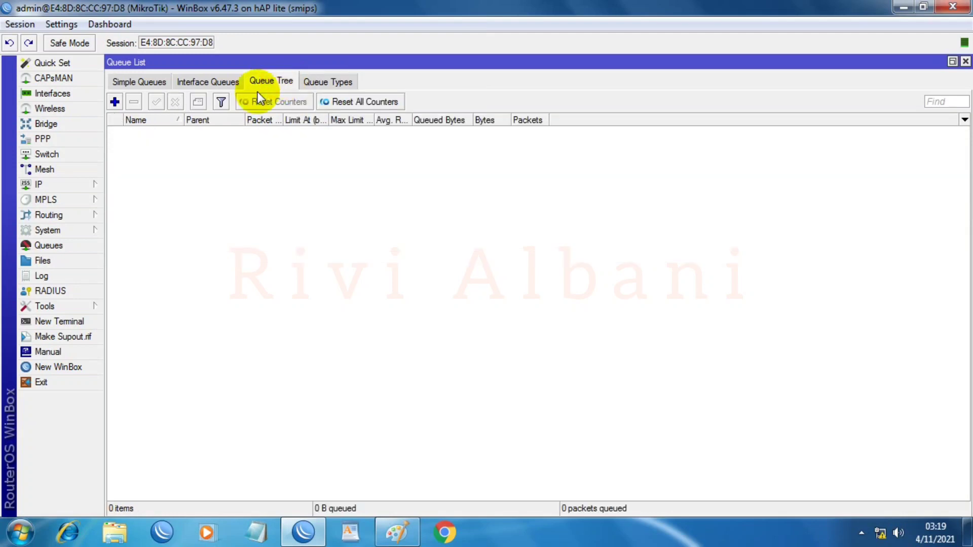
click(114, 102)
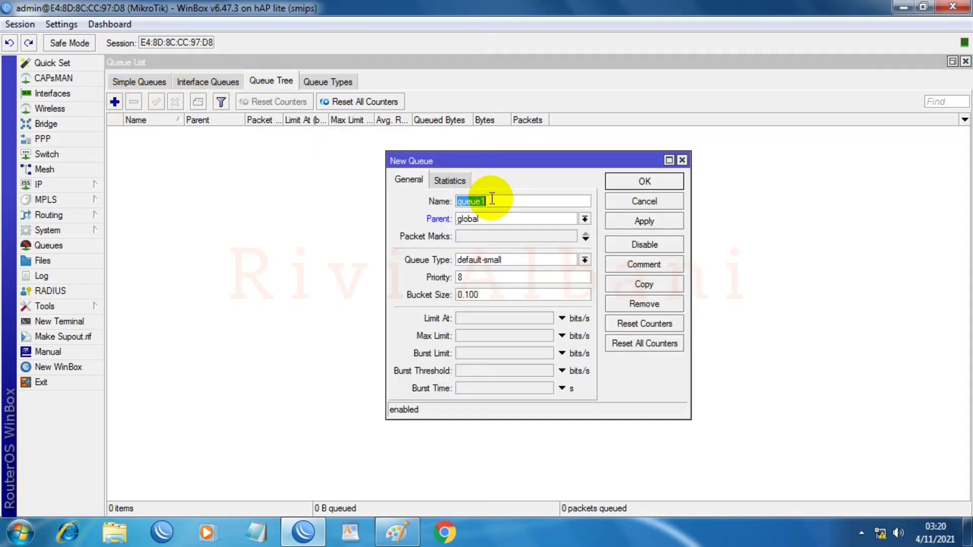
text(LOBAL INTER)
click(492, 201)
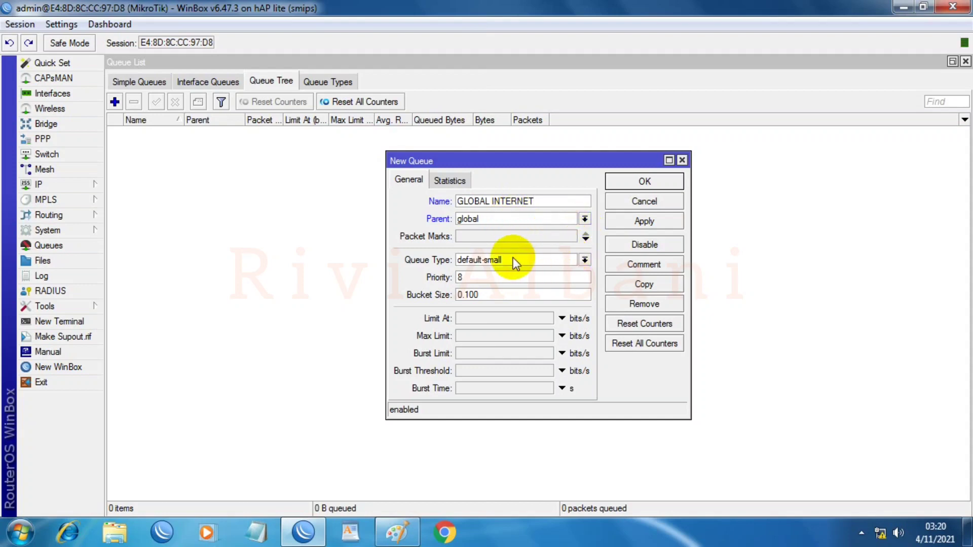
click(584, 260)
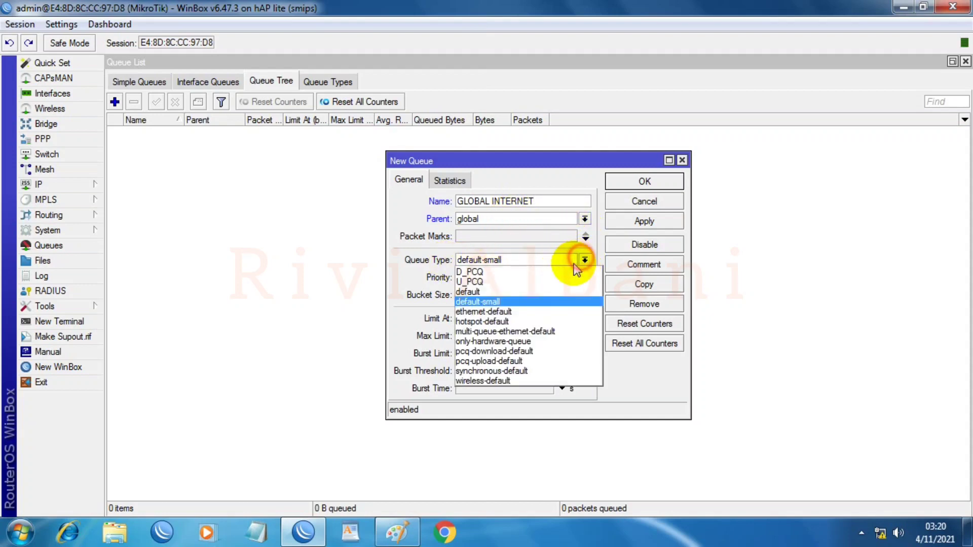
click(486, 287)
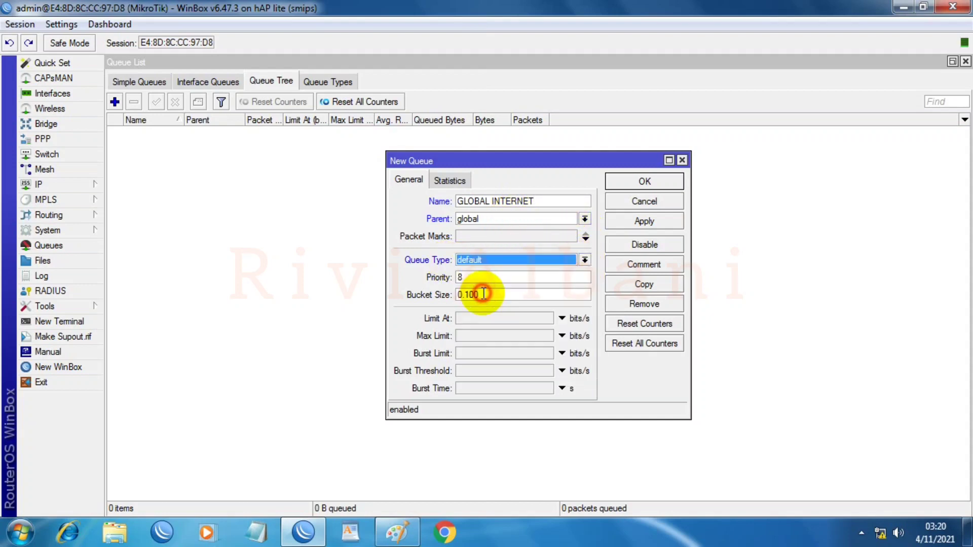
click(611, 223)
click(630, 187)
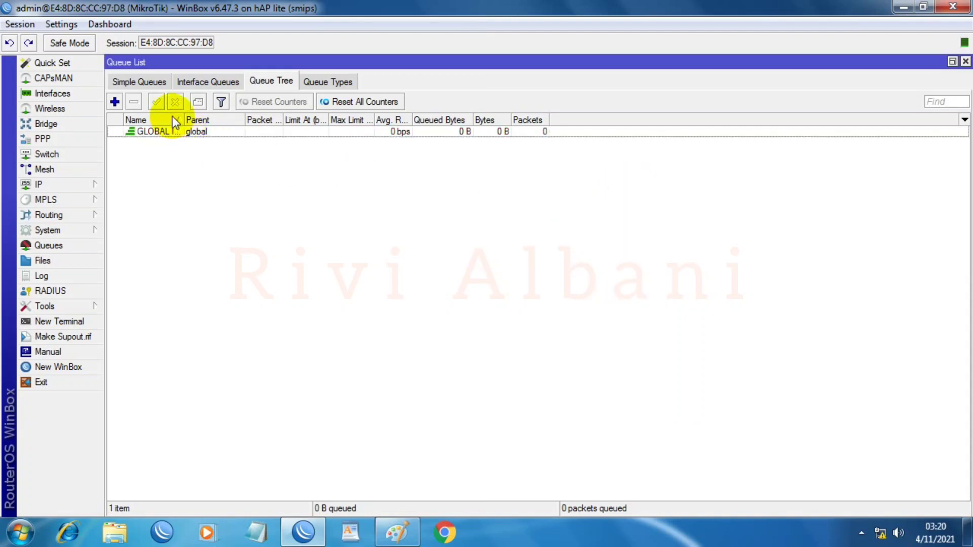
Step: Widen the Name and Parent columns and start a new queue named DOWNLOAD GLOBAL
drag(184, 120, 269, 122)
drag(331, 120, 551, 120)
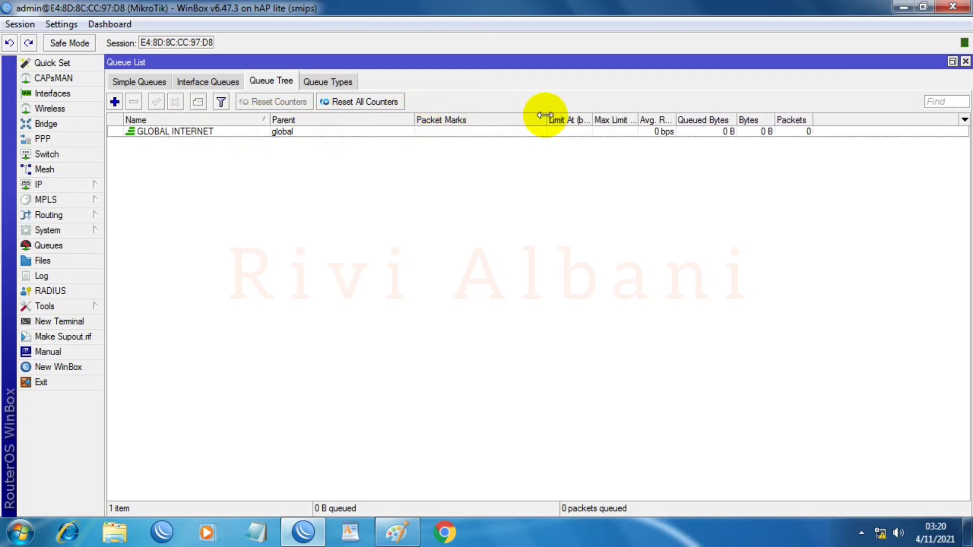
click(114, 102)
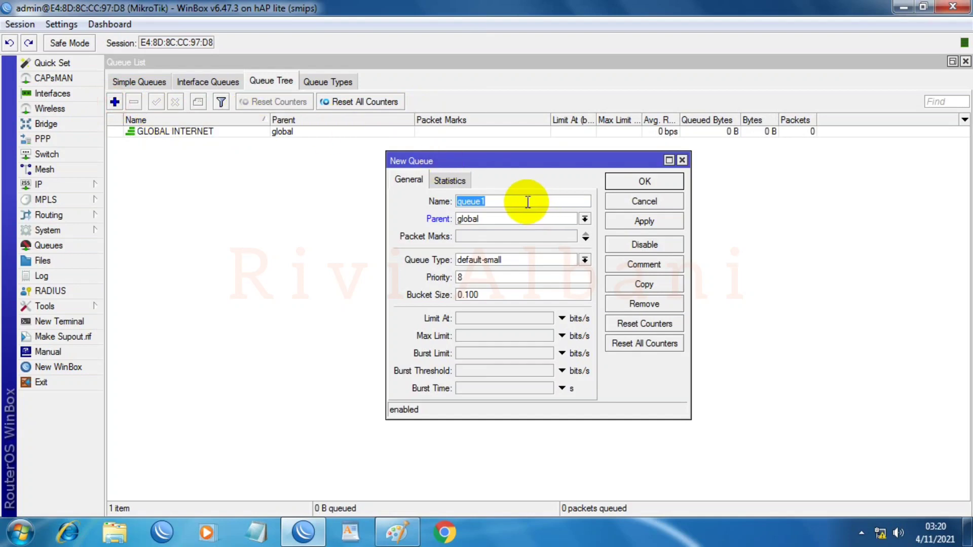
text(DOWNLO)
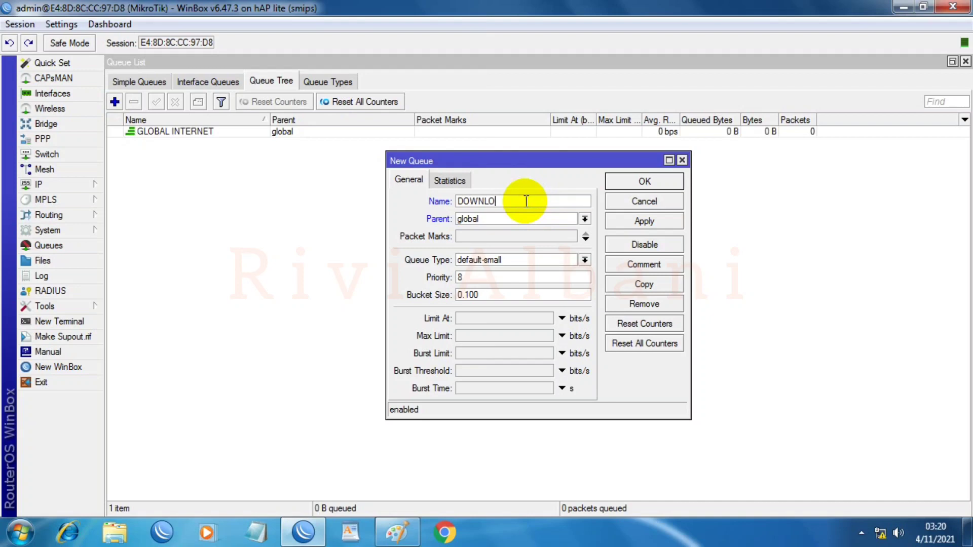
text(AD)
text(M)
key(BackSpace)
text(GLOBAL)
Step: Give DOWNLOAD GLOBAL parent GLOBAL INTERNET and the default queue type, and save it
click(584, 219)
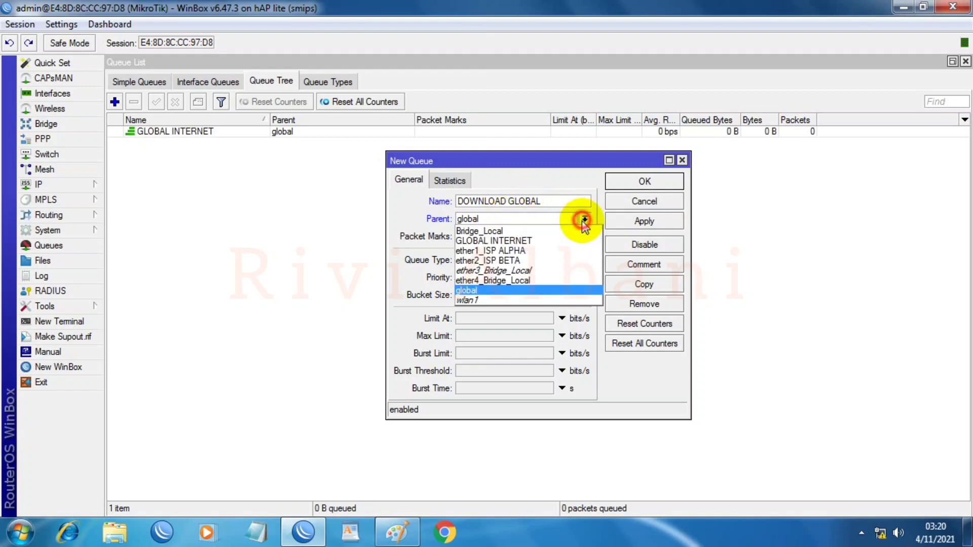
click(477, 241)
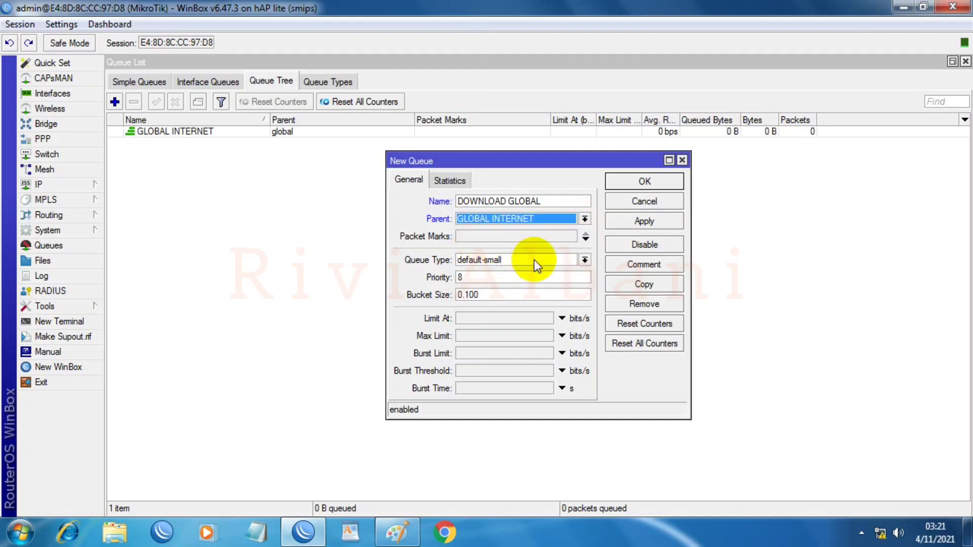
click(584, 260)
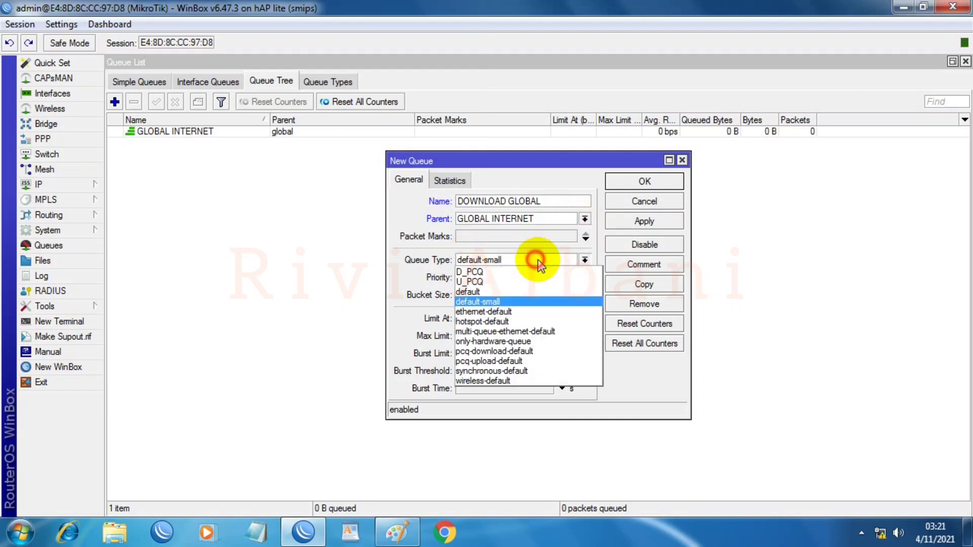
click(472, 291)
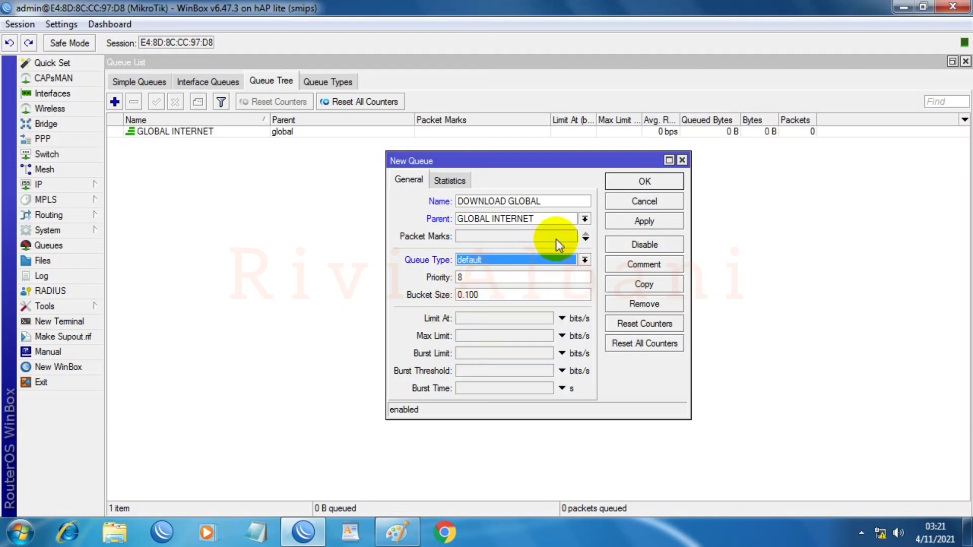
click(622, 221)
click(626, 182)
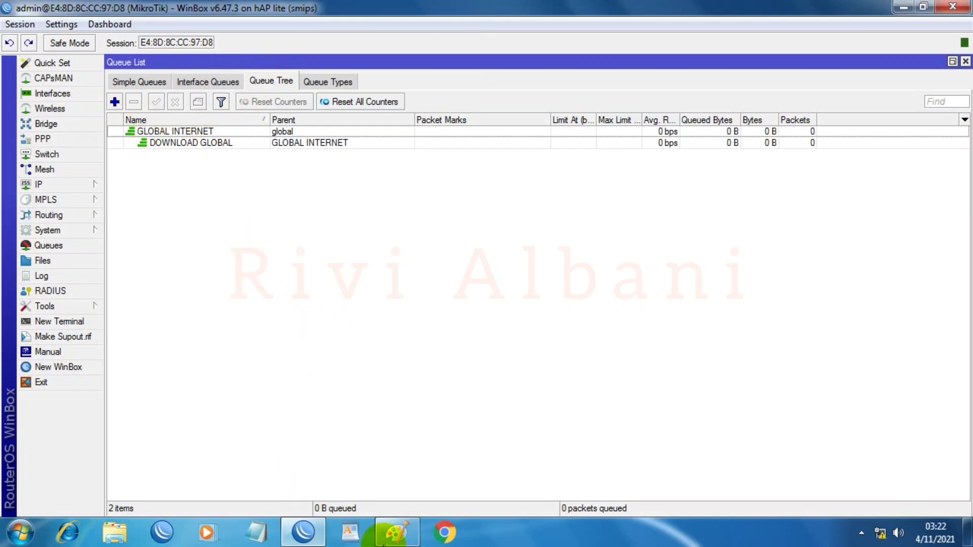
click(404, 534)
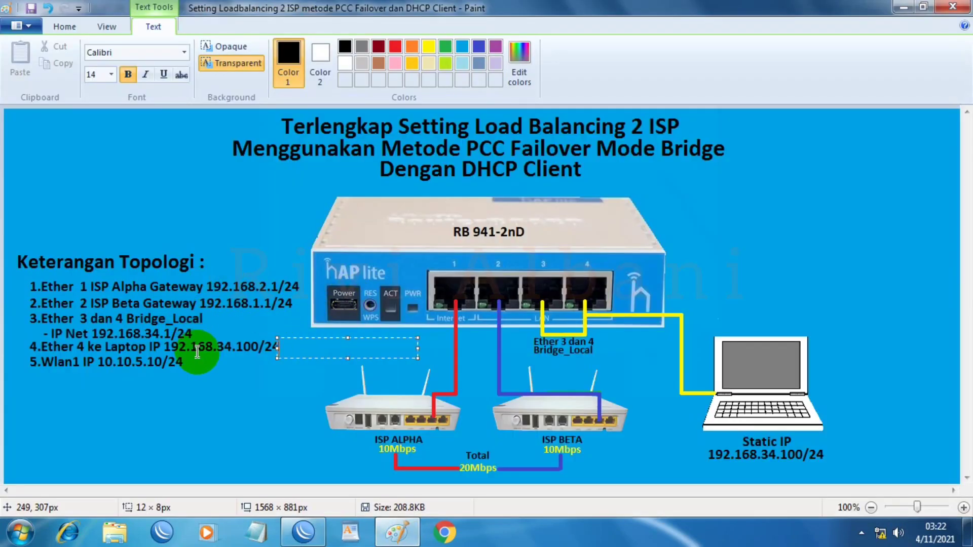
Step: Move a text box beside the topology notes in Paint, then minimize Paint to reveal the queue list
drag(276, 348, 197, 344)
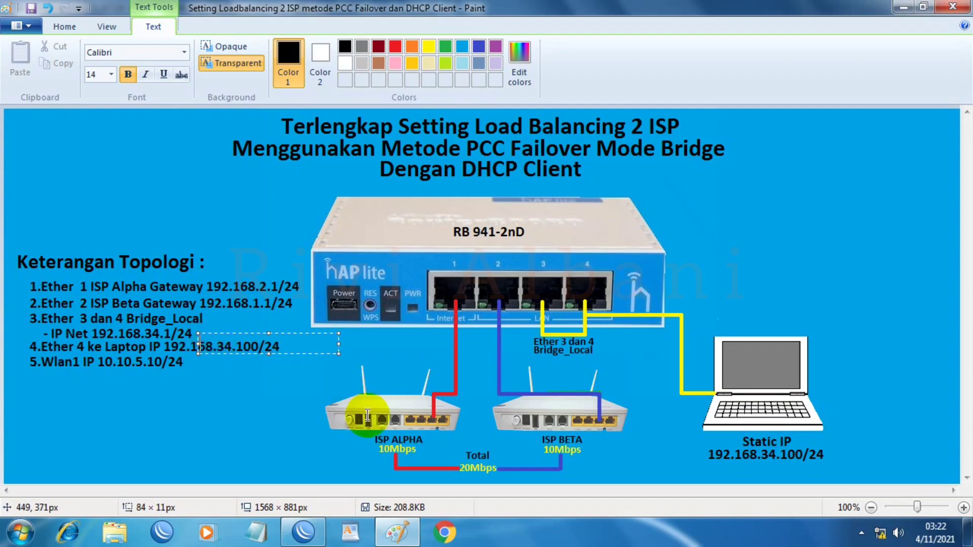
click(137, 376)
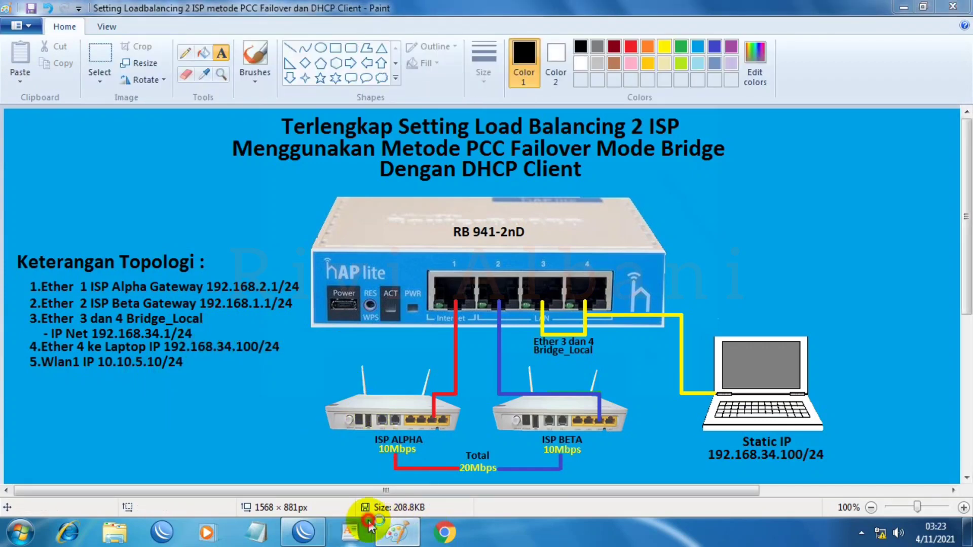
click(374, 527)
click(432, 61)
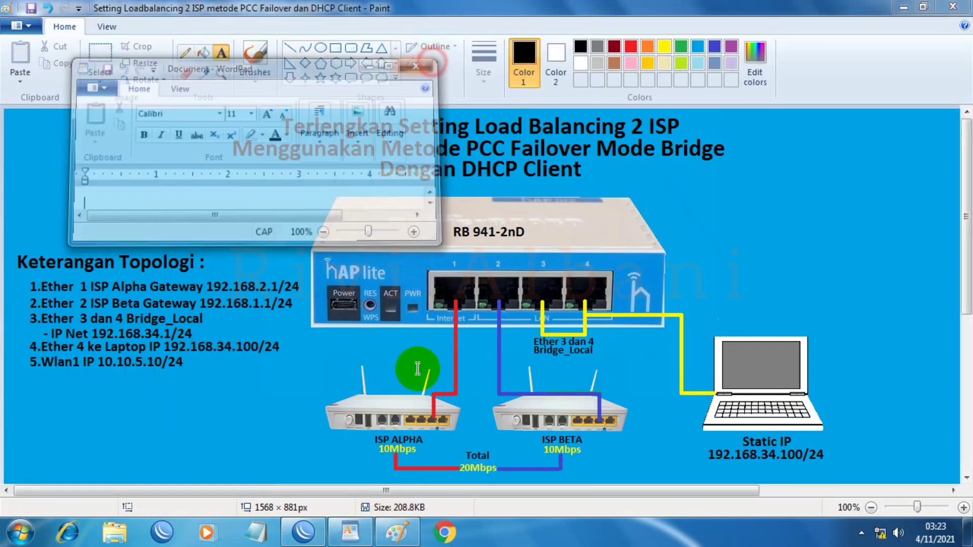
click(397, 532)
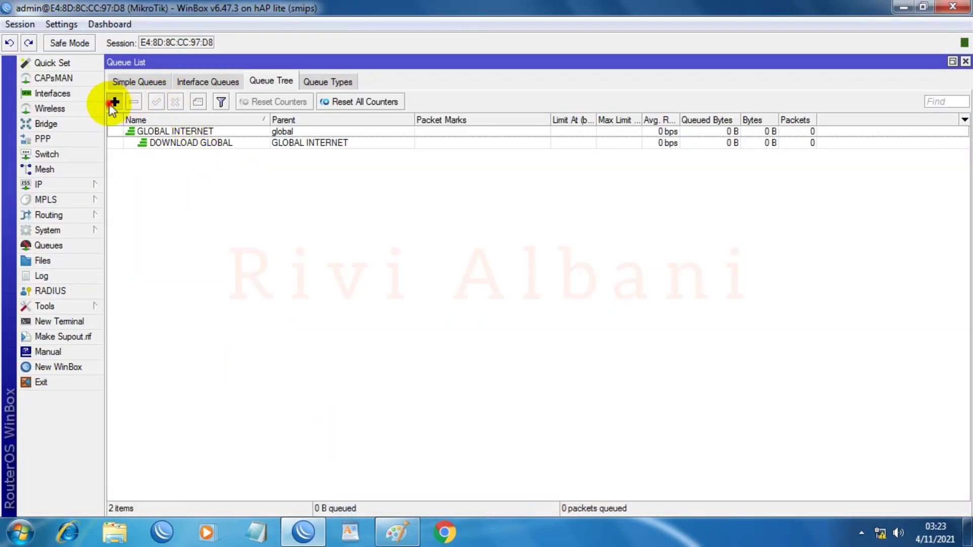
Step: Start a new queue named DOWNLOAD MY LAPTOP with parent DOWNLOAD GLOBAL
click(114, 102)
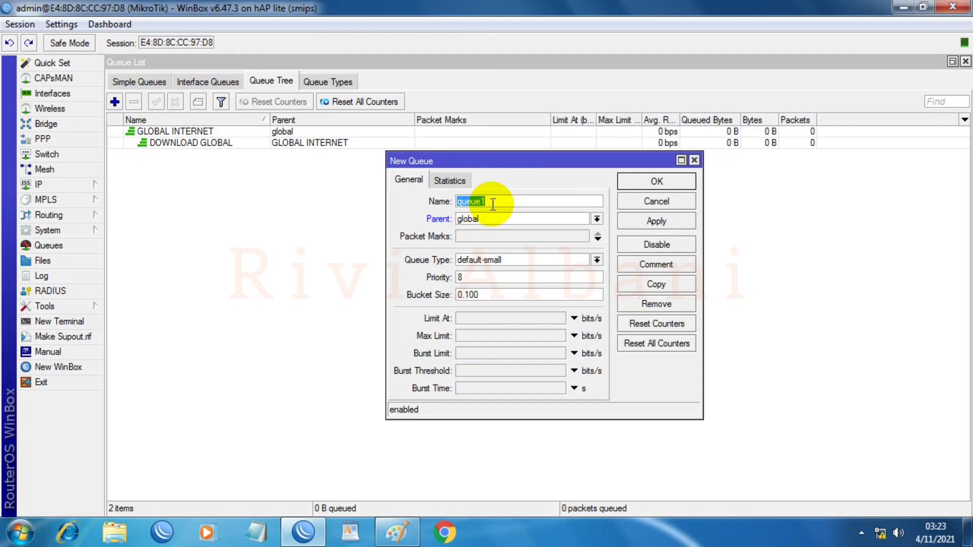
text(DOWNLOA)
key(BackSpace)
key(BackSpace)
key(BackSpace)
text(LOAD MY LAPTOP)
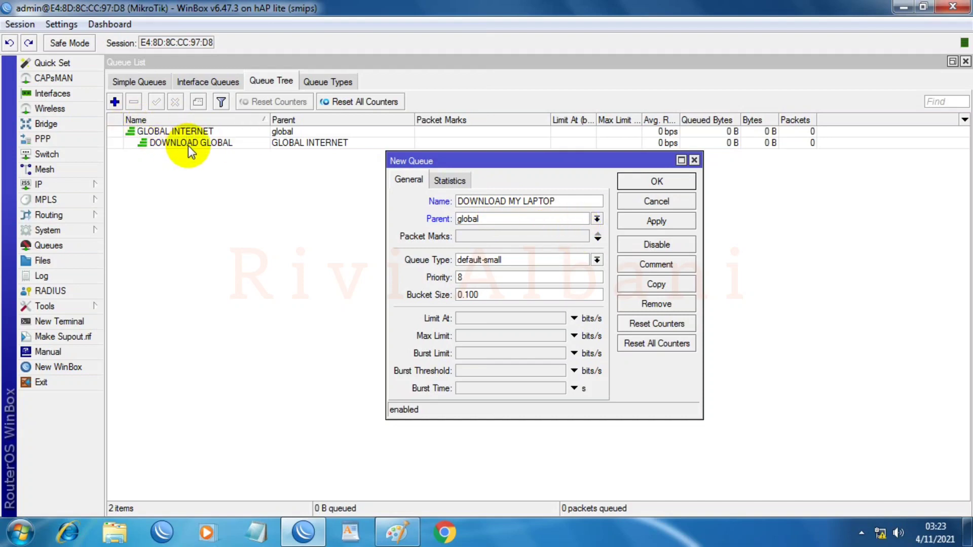
click(597, 218)
click(499, 240)
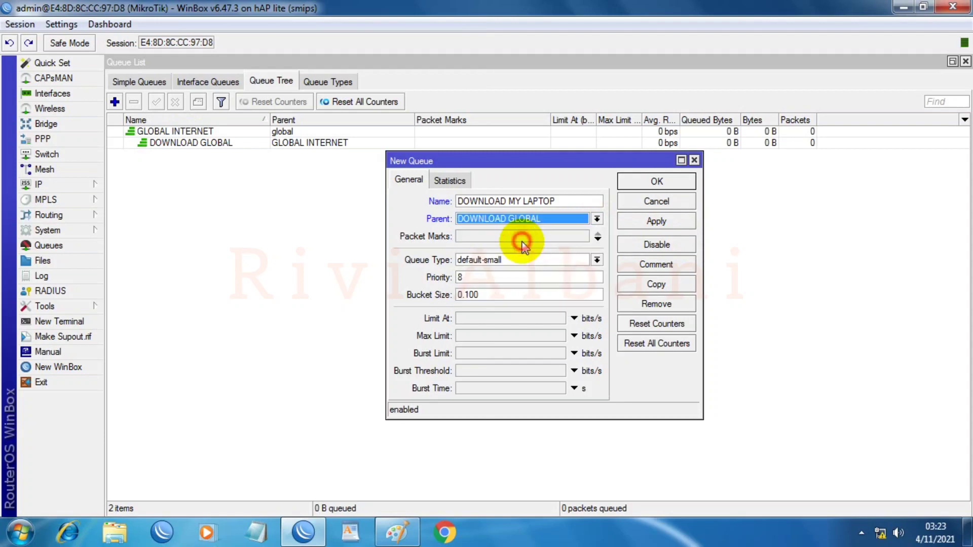
Step: Match packet mark IP NET 192.168.34.100, with queue type D_PCQ and priority 7
click(578, 238)
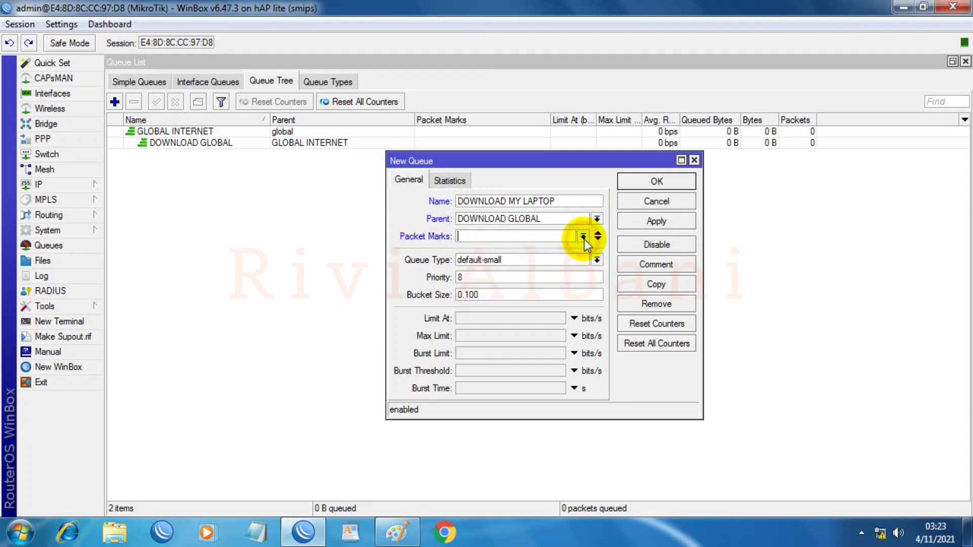
click(583, 237)
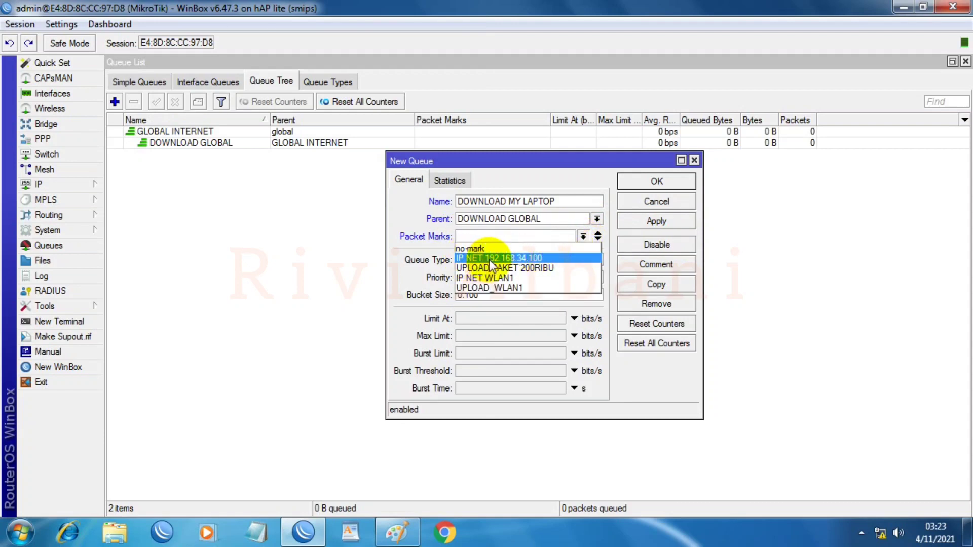
click(536, 260)
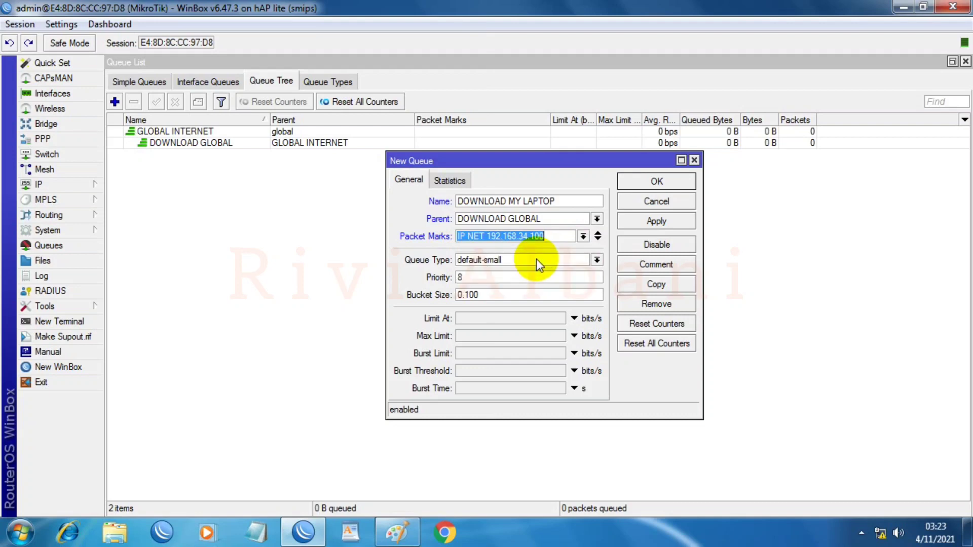
click(598, 261)
click(482, 271)
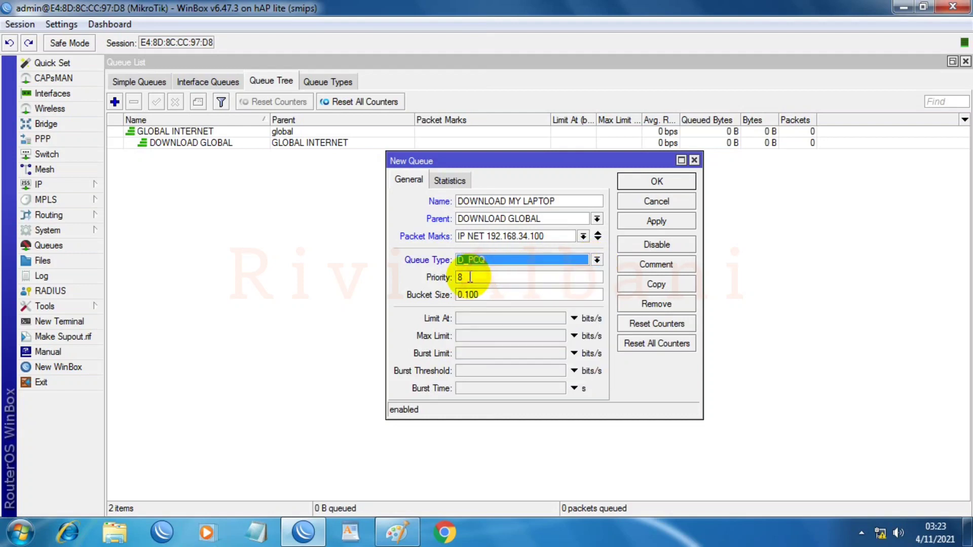
double_click(471, 277)
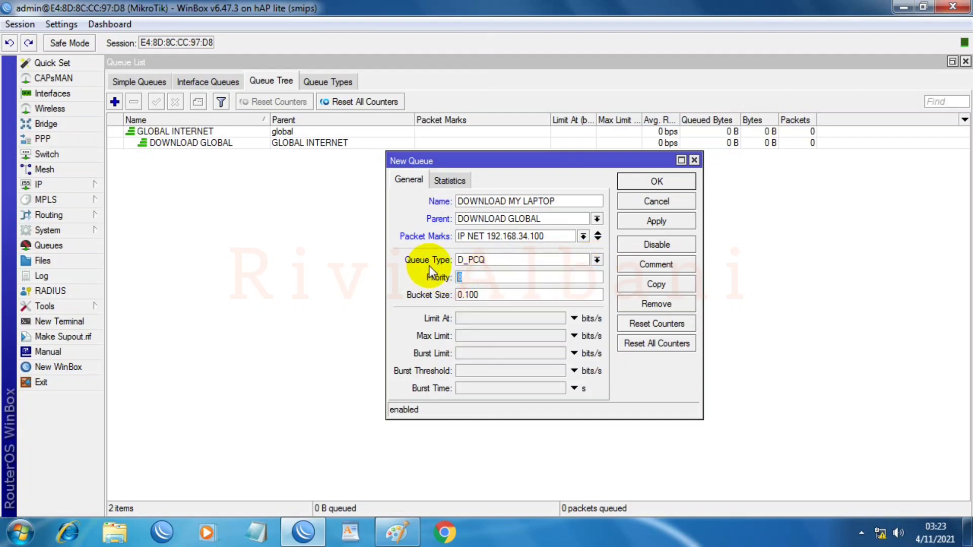
text(7)
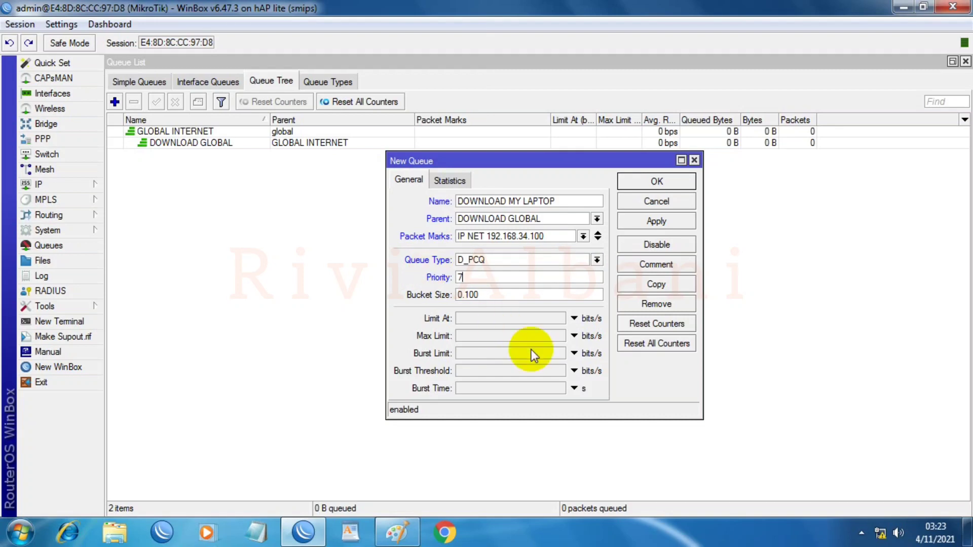
Step: Set limit-at 5M and max limit 20M, then save the laptop queue
click(504, 317)
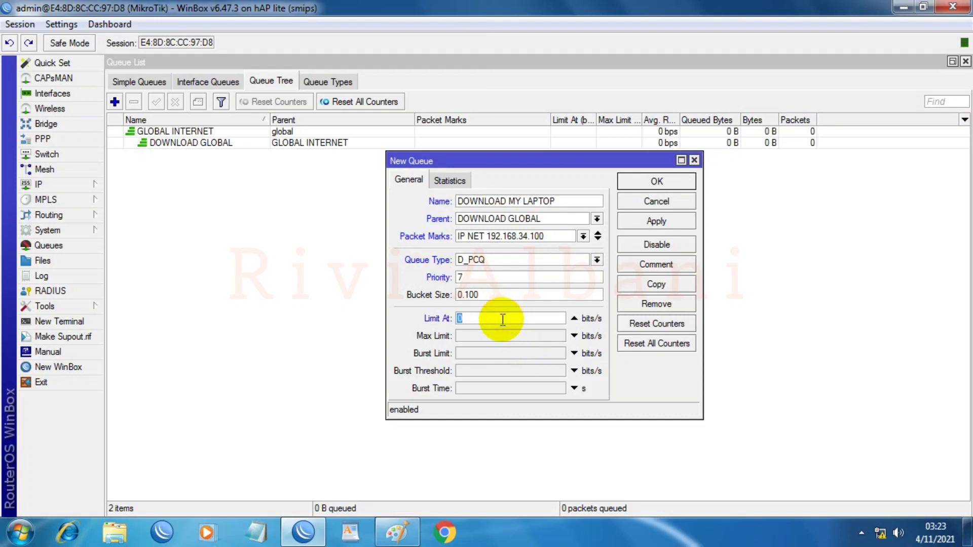
text(5M)
click(460, 336)
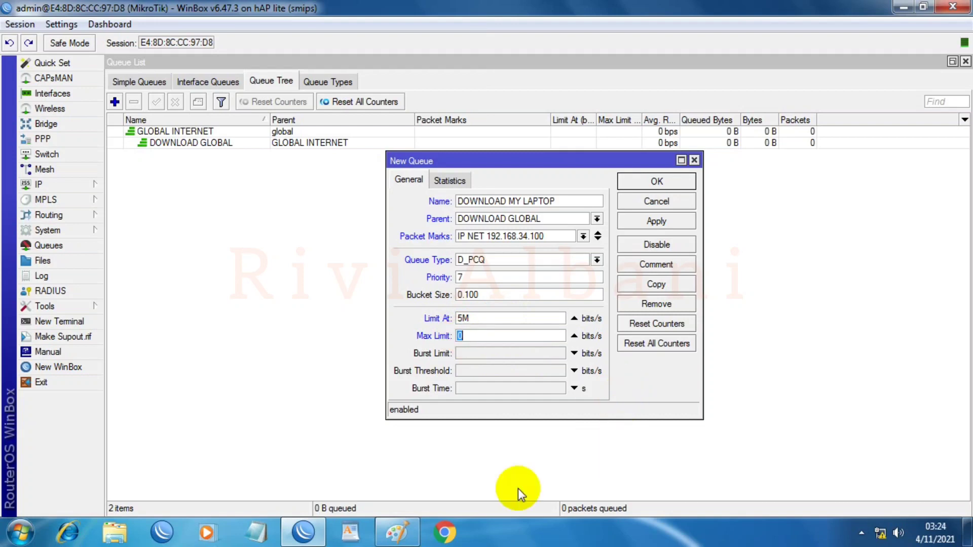
click(397, 533)
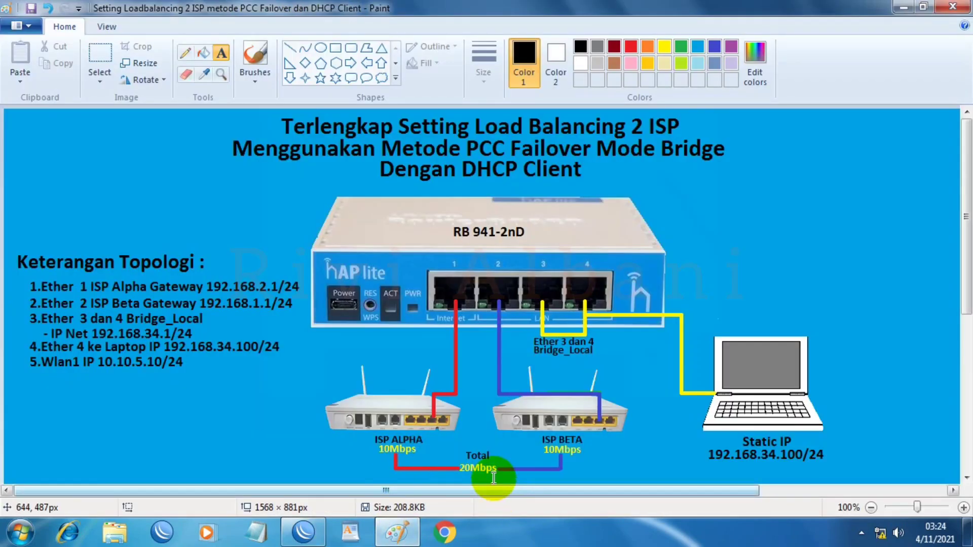
click(398, 527)
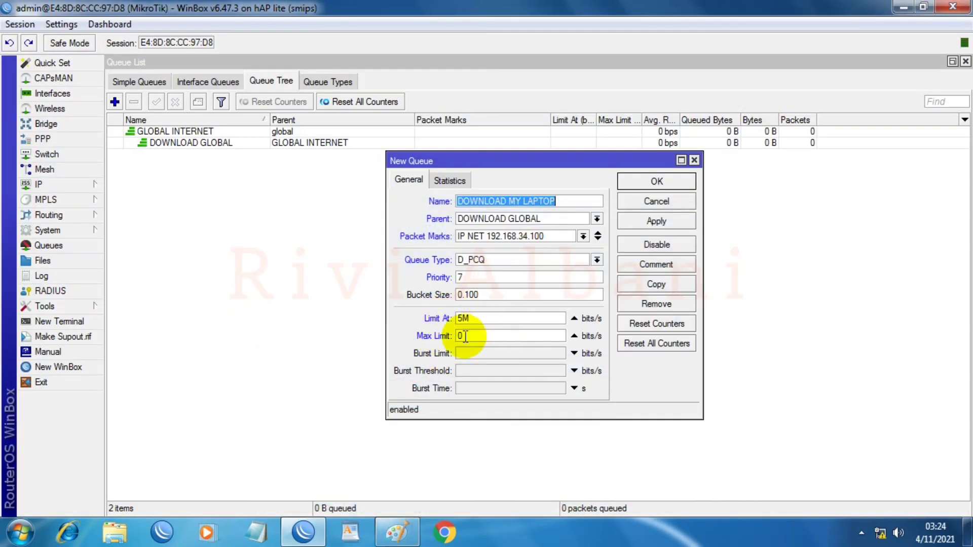
double_click(466, 336)
text(20M)
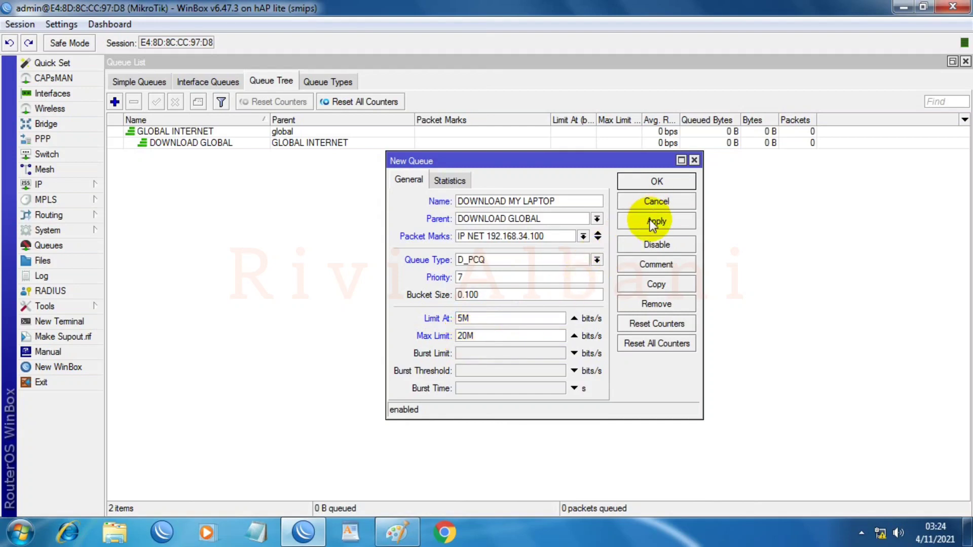
click(650, 221)
click(646, 182)
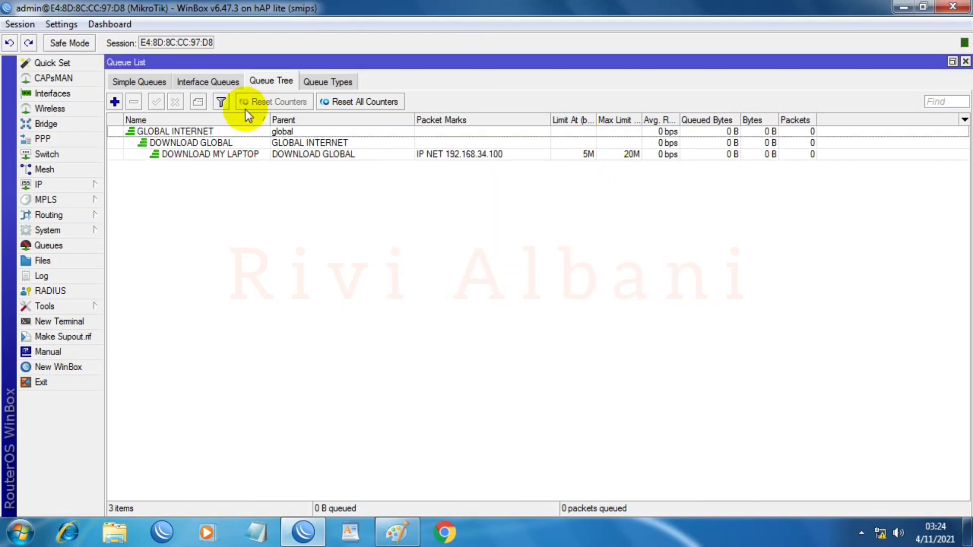
click(396, 533)
Step: Place a text box beside the Wlan1 10.10.5.10/24 line in Paint, then return to WinBox's queue list
drag(138, 371, 176, 368)
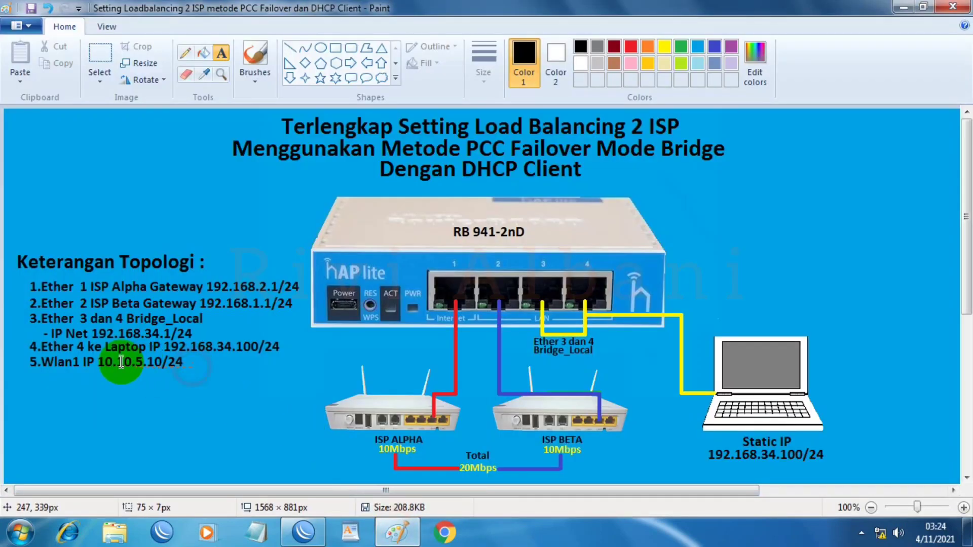
click(192, 370)
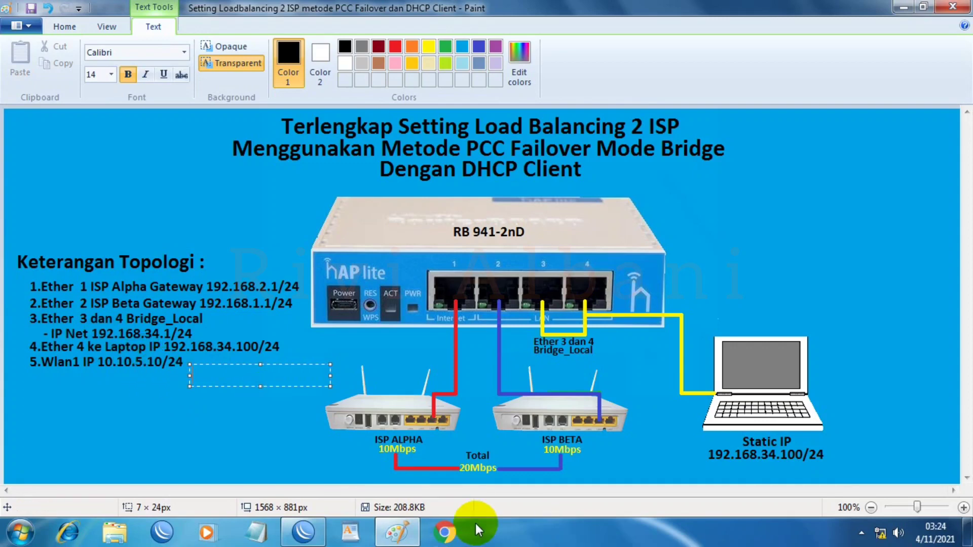
click(406, 533)
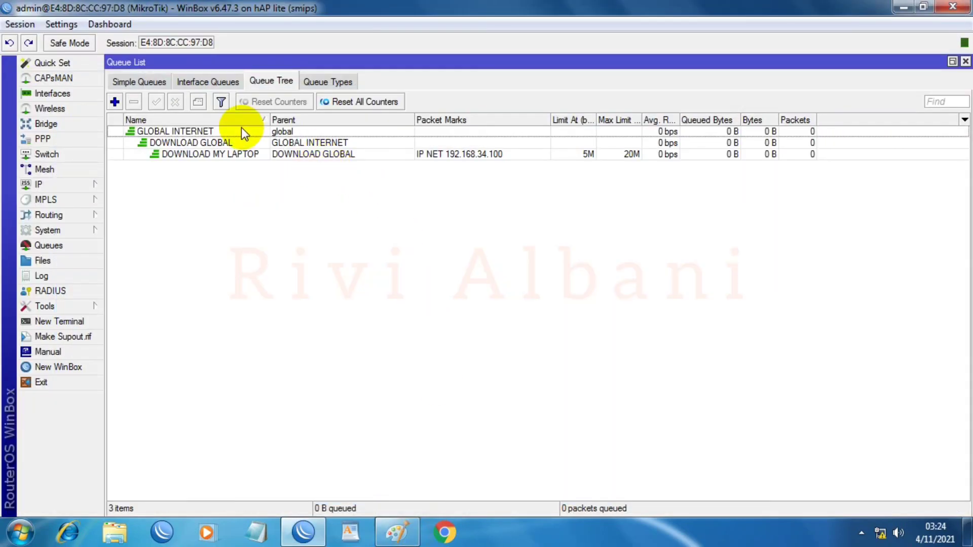
click(115, 102)
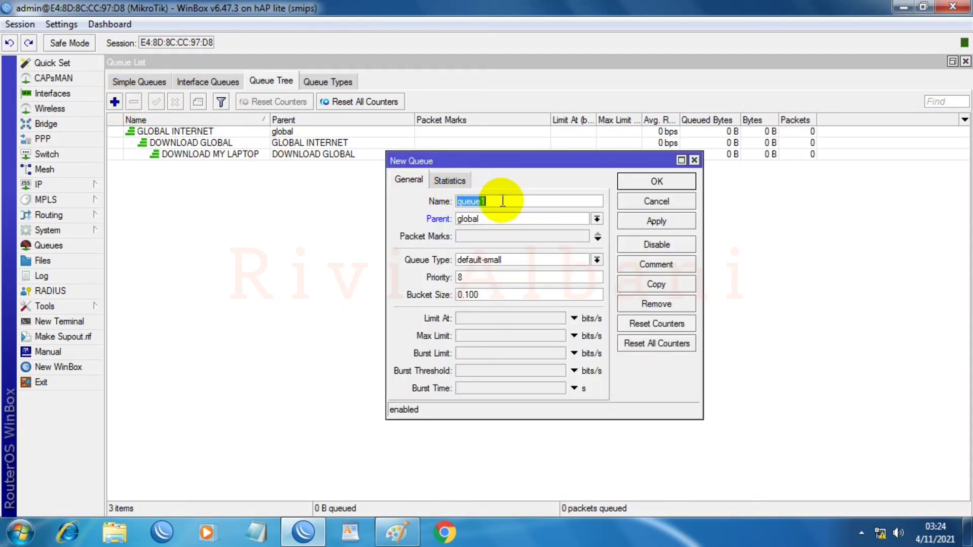
Step: Name the new queue DOWNLOAD WLAN 1 with parent DOWNLOAD GLOBAL
text(DOWNLOAD WQL)
key(BackSpace)
key(BackSpace)
text(LAN 1)
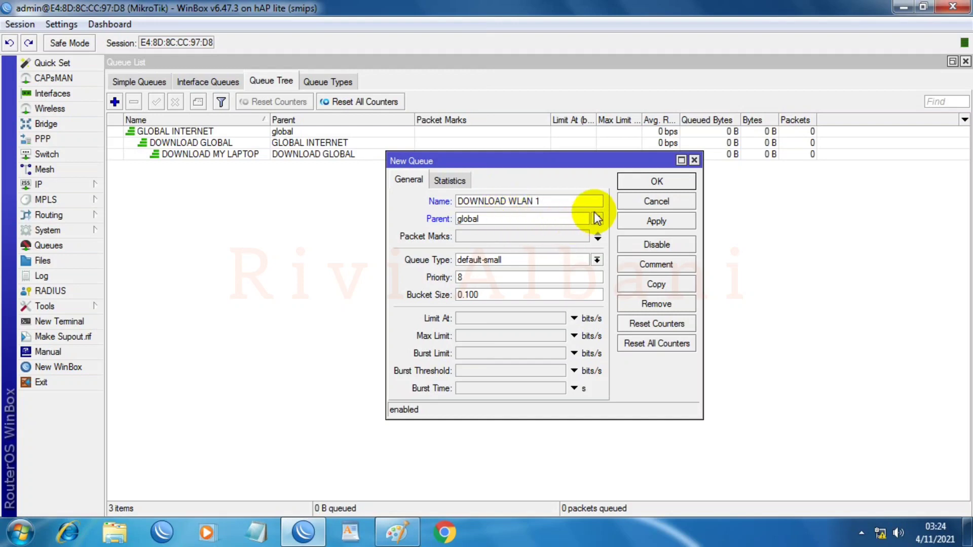
click(596, 219)
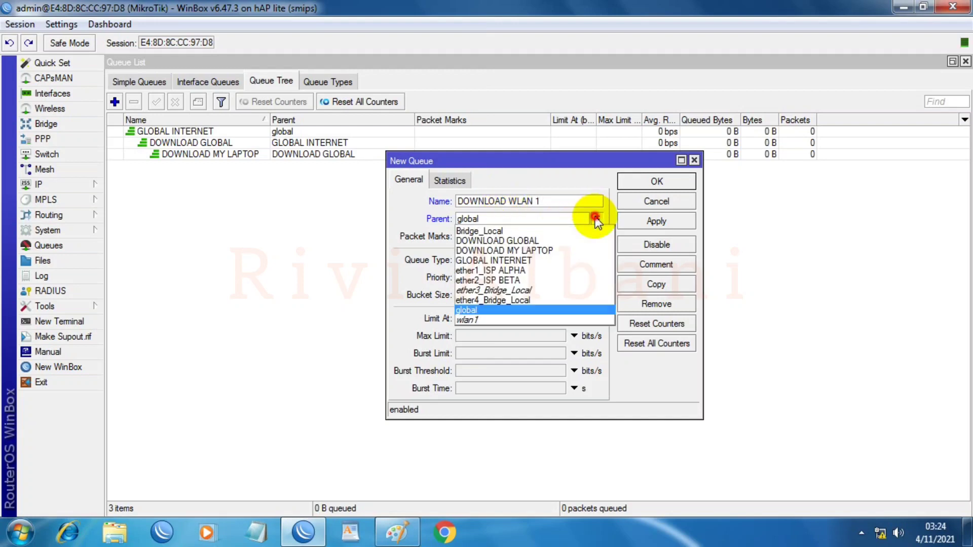
click(496, 241)
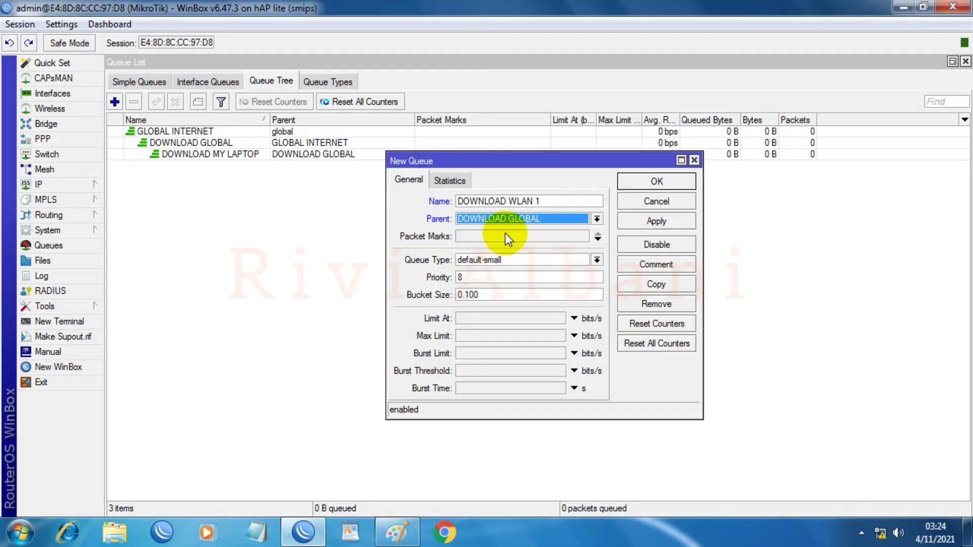
Step: Match packet mark IP NET WLAN1, use queue type D_PCQ, and change priority from 8 to 7
click(585, 238)
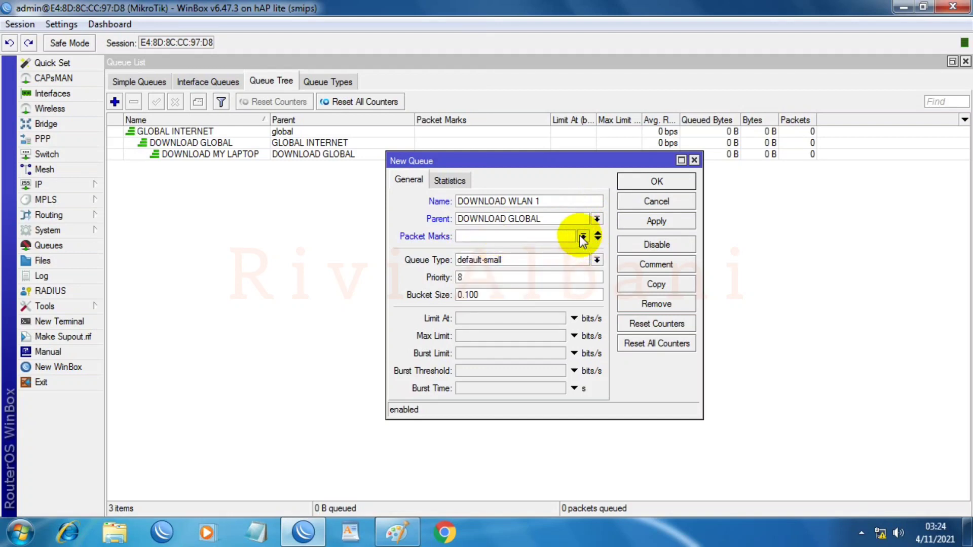
click(583, 236)
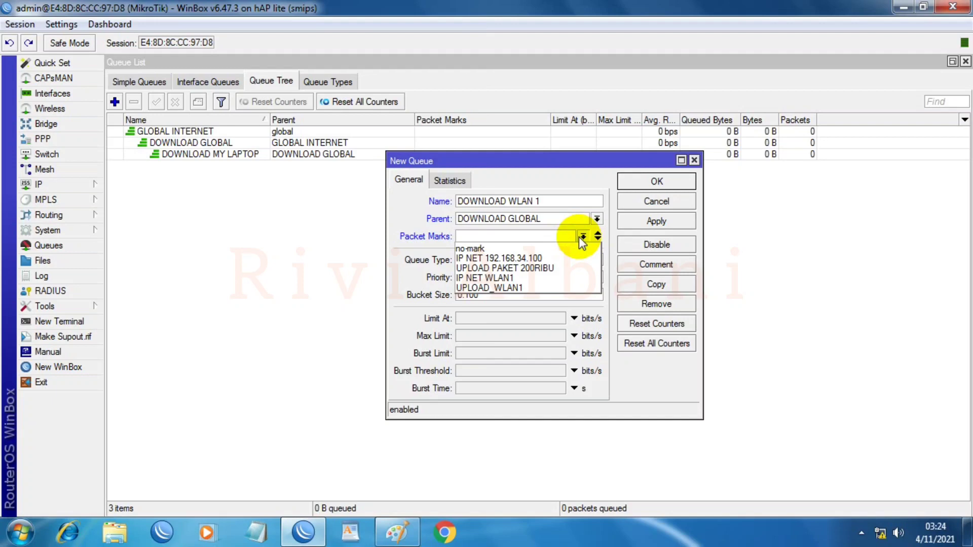
click(487, 278)
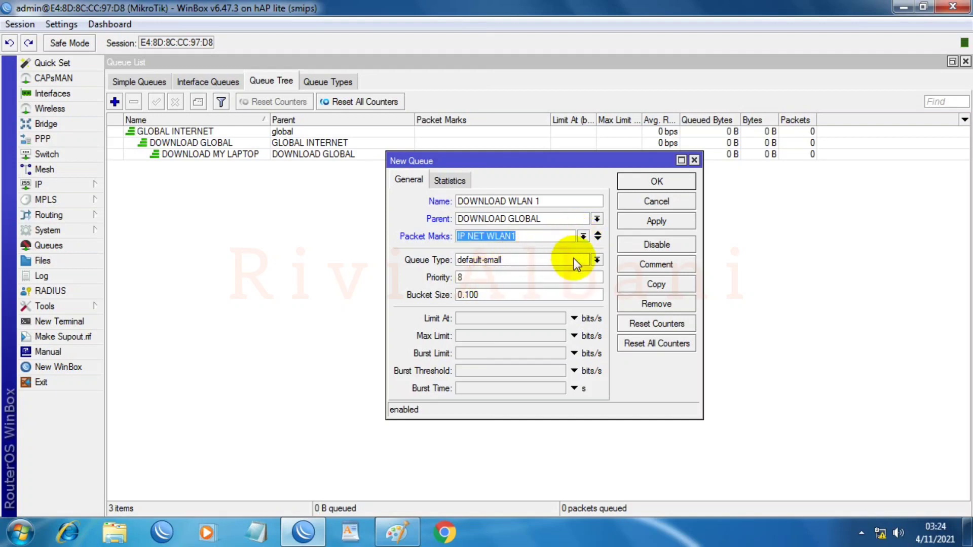
click(596, 260)
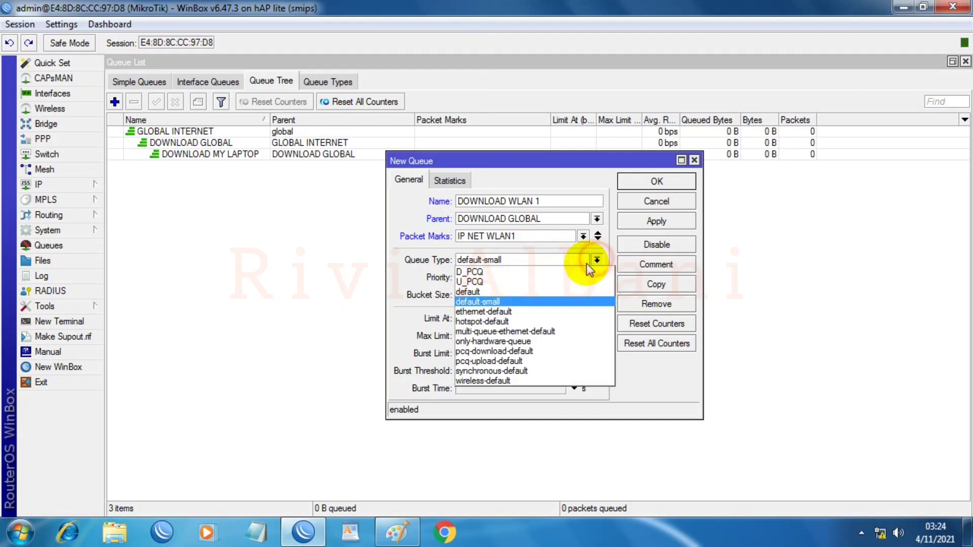
click(477, 272)
click(479, 277)
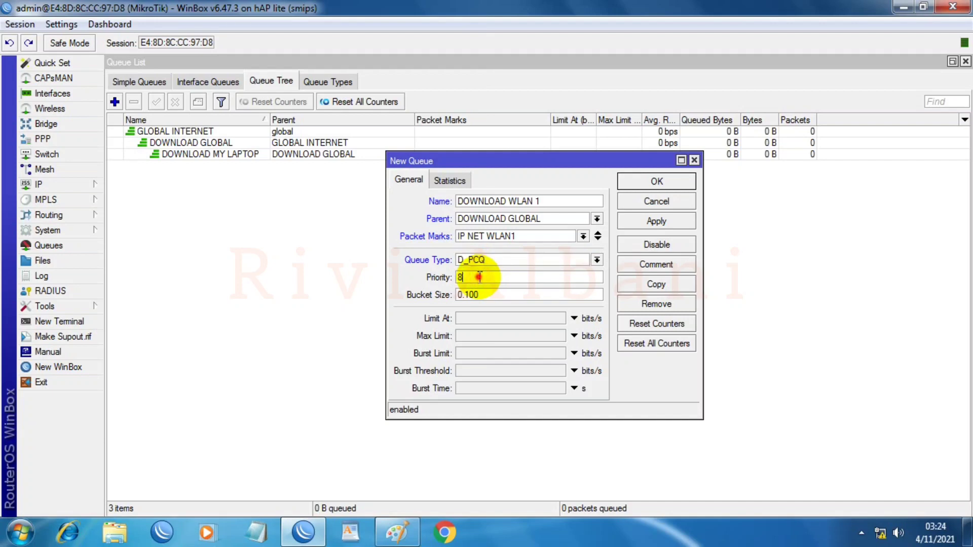
key(BackSpace)
text(7)
Step: Set limit-at 5M and max limit 20M, then save the WLAN1 queue
click(490, 321)
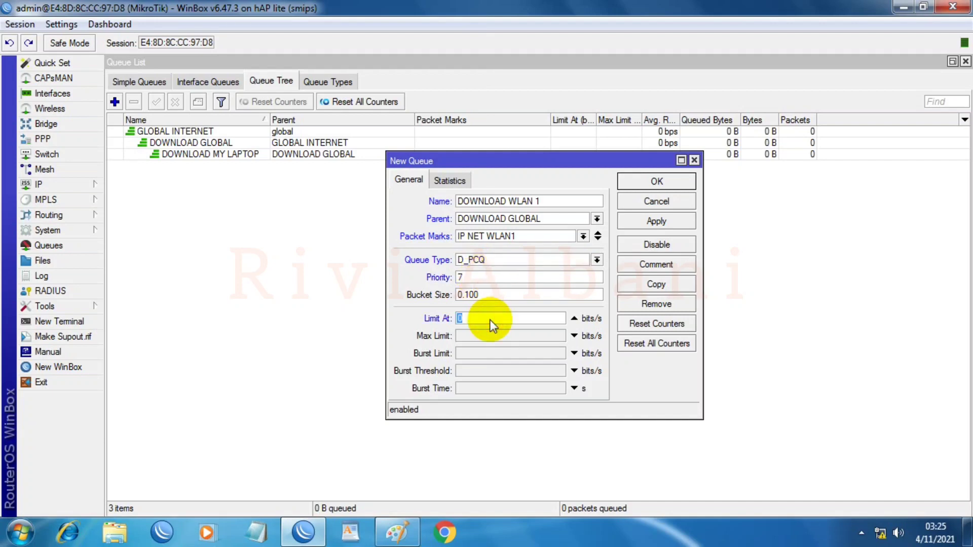
text(5M)
click(491, 336)
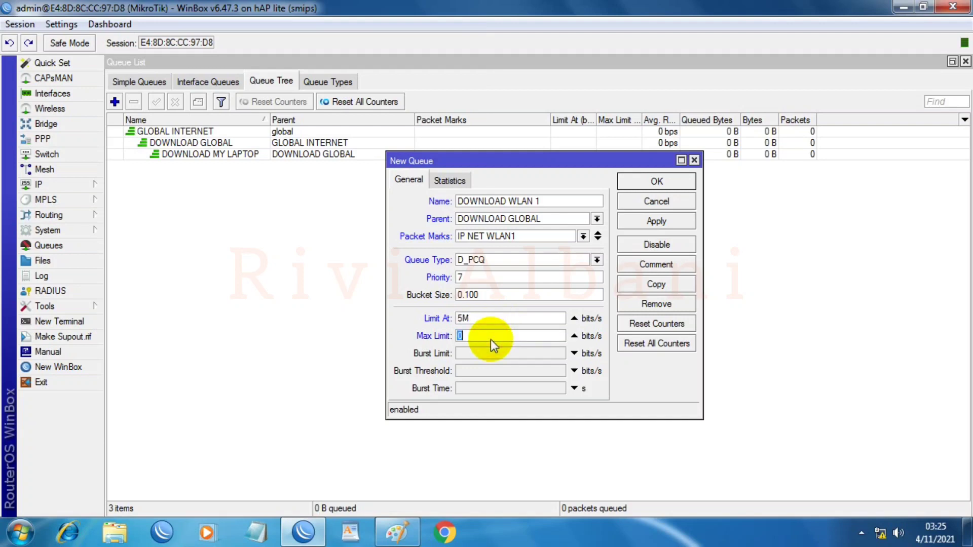
text(20M)
click(643, 222)
click(647, 181)
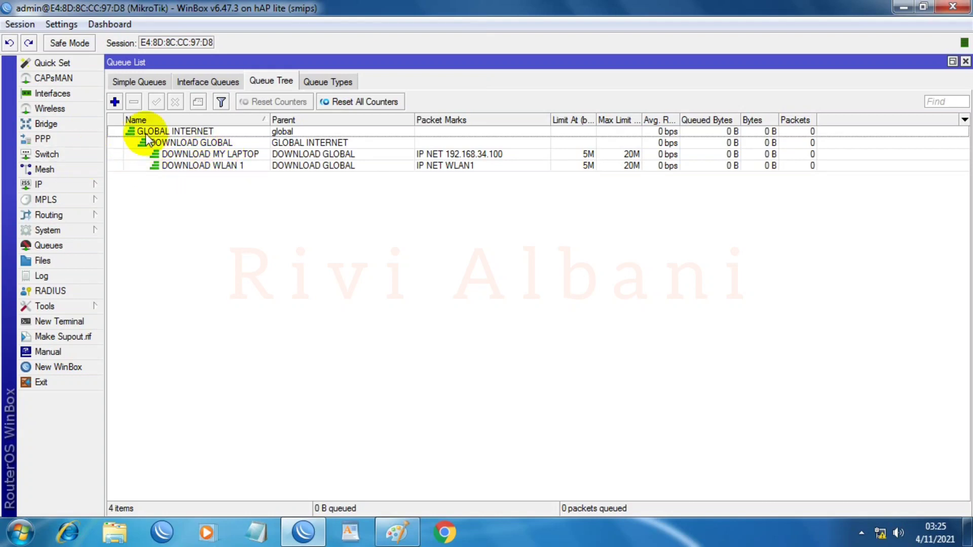
Step: Add queue UPLOAD GLOBAL under GLOBAL INTERNET using queue type U_PCQ
click(115, 101)
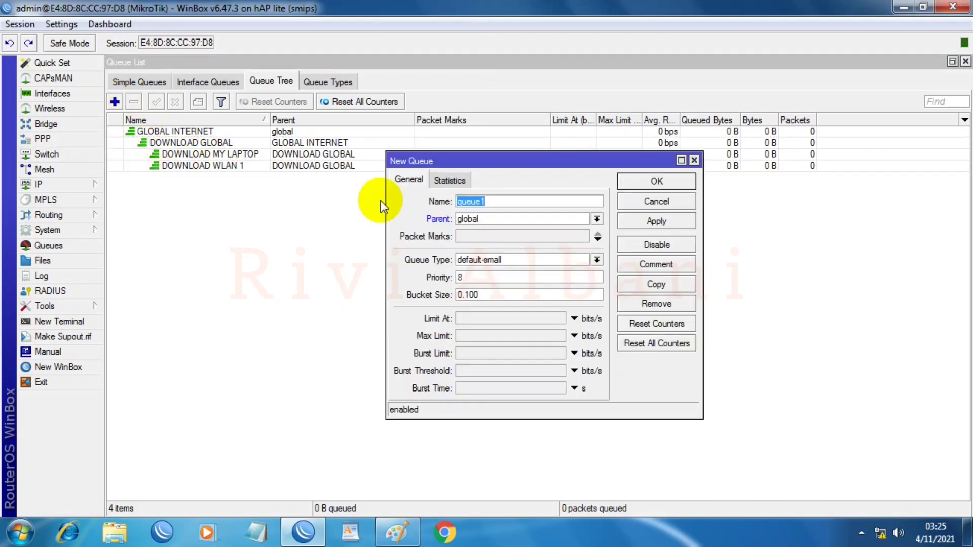
text(UPLOAD)
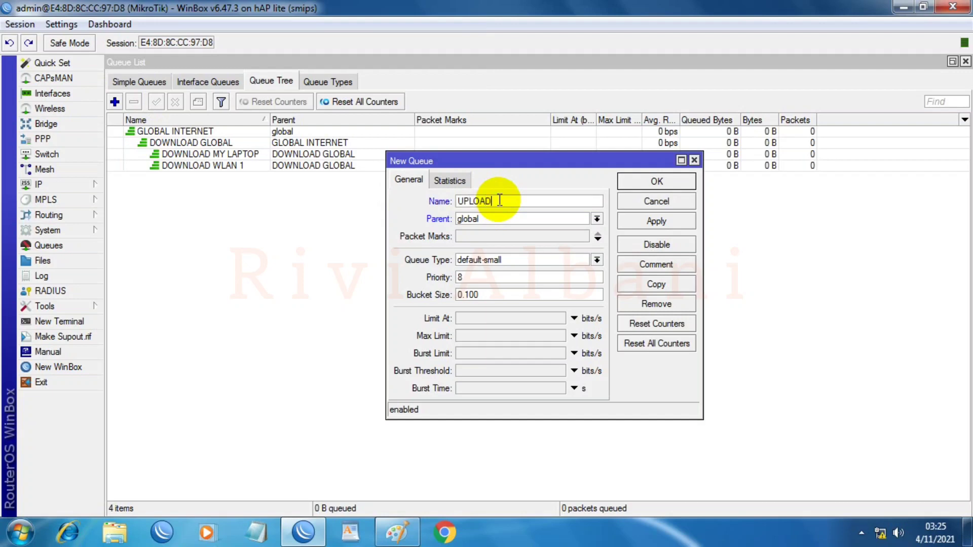
text(LOBAL)
click(597, 219)
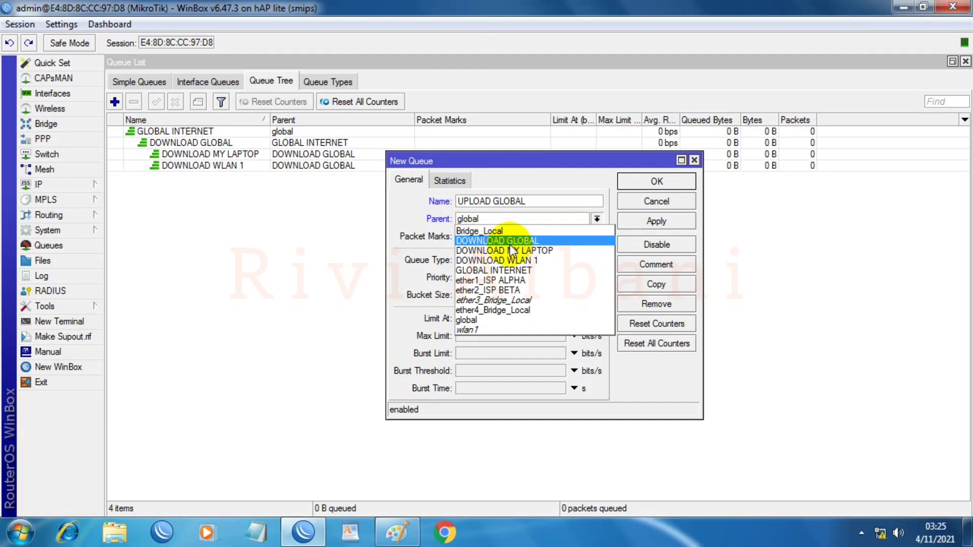
click(512, 270)
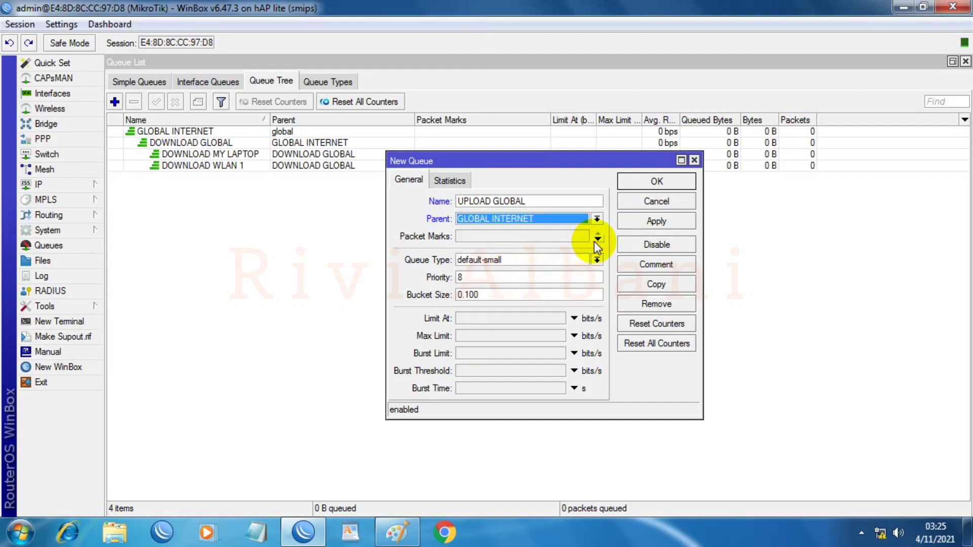
click(541, 257)
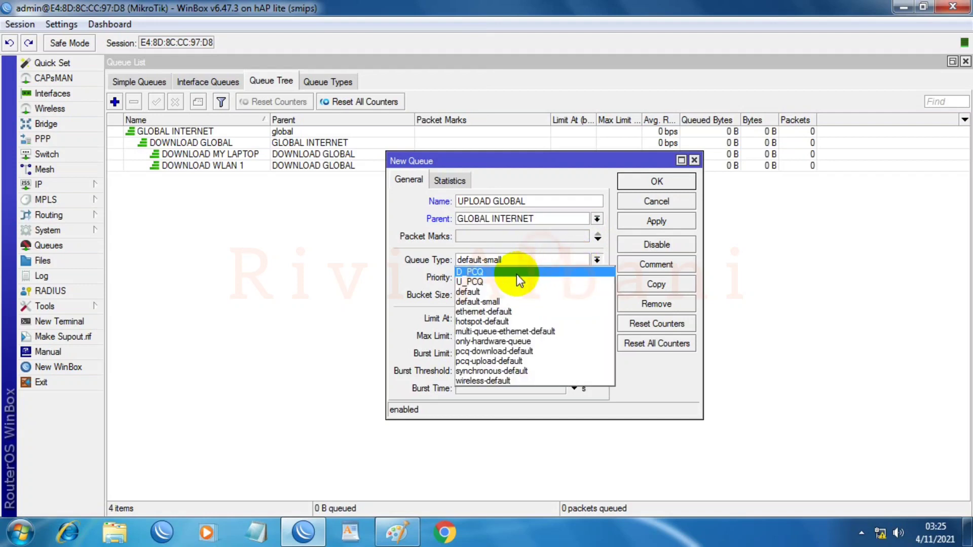
click(477, 283)
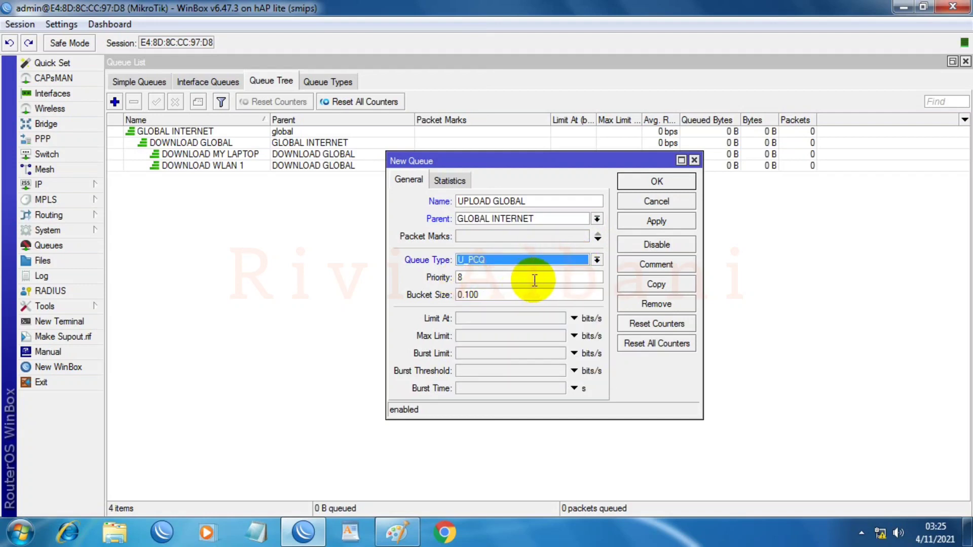
click(683, 223)
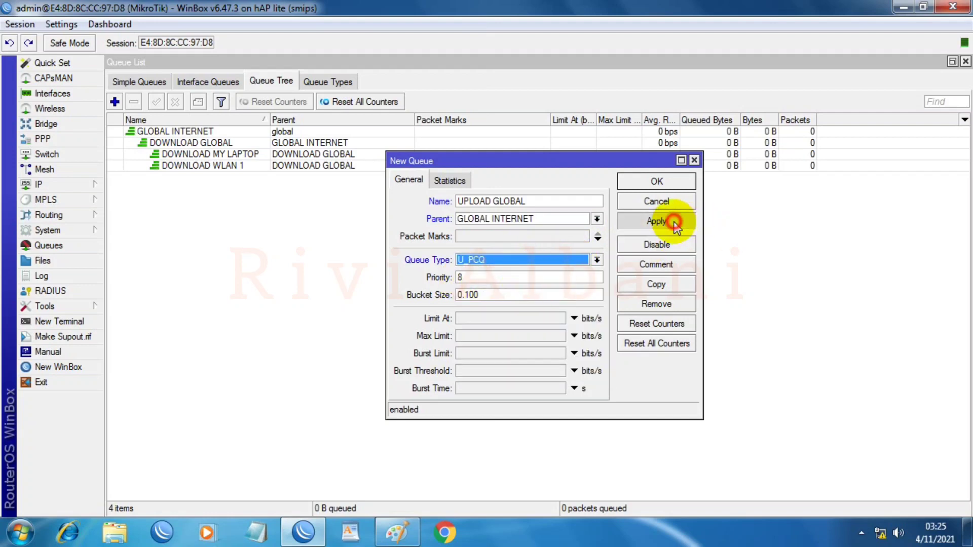
click(653, 184)
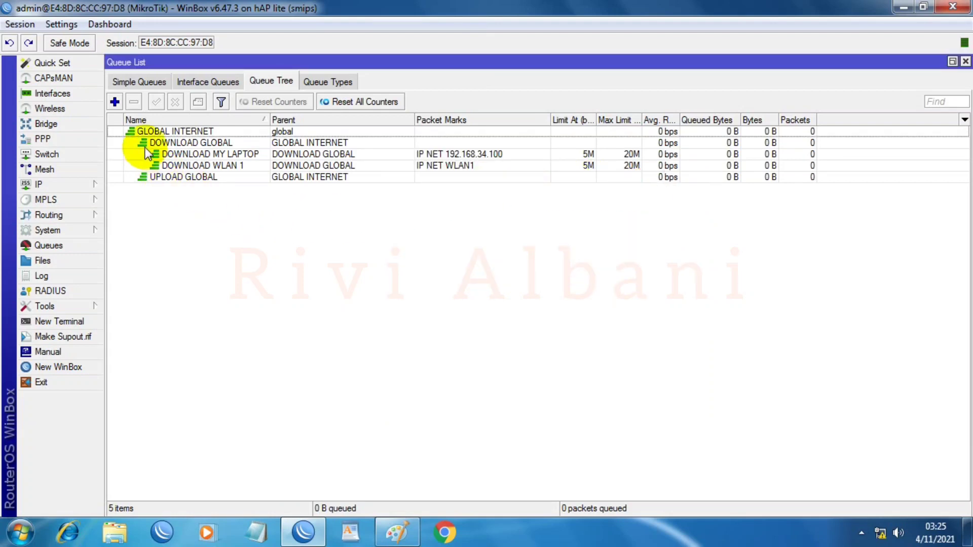
click(115, 102)
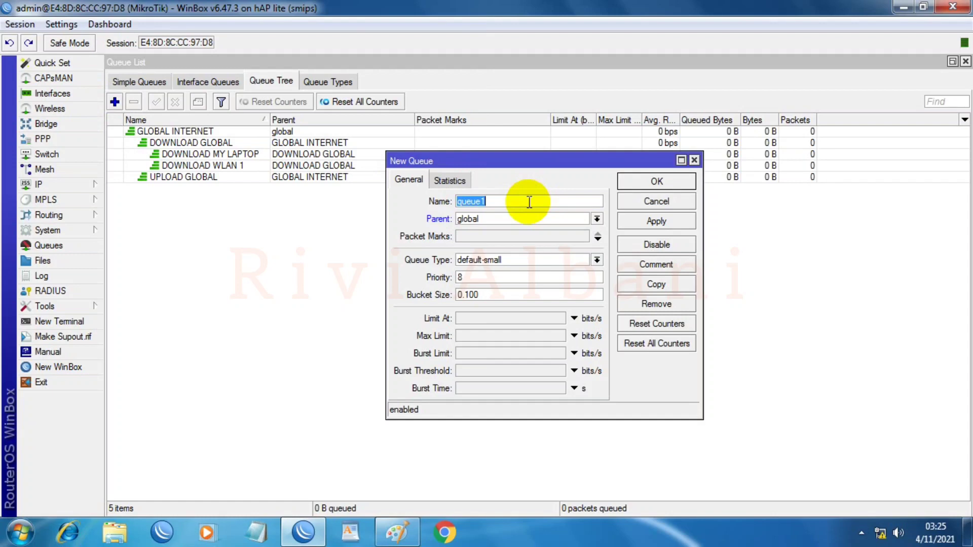
Step: Name the queue UPLOAD 200 RIBUAN and check its rule in IP > Firewall > Mangle
text(UPLOAD 200RIBUAN)
click(510, 202)
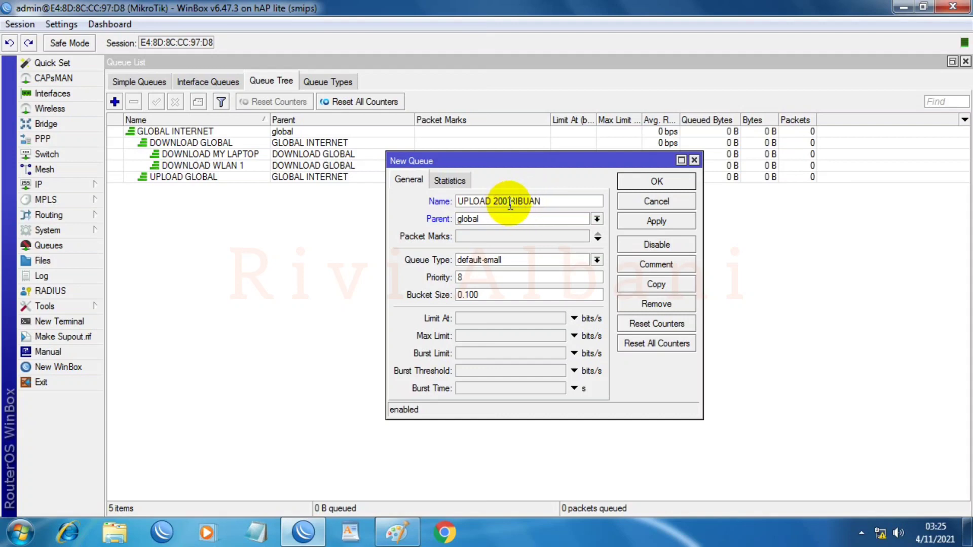
click(62, 184)
click(122, 280)
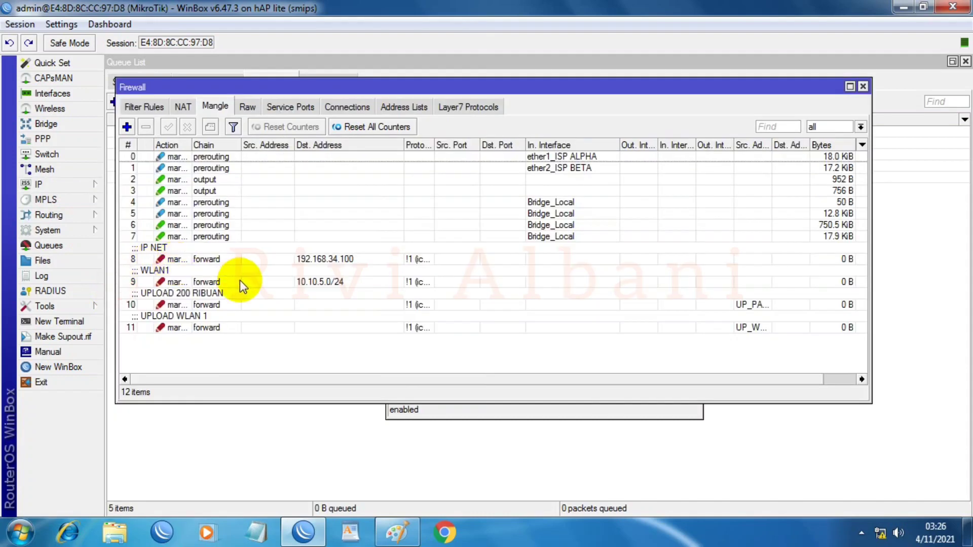
click(192, 302)
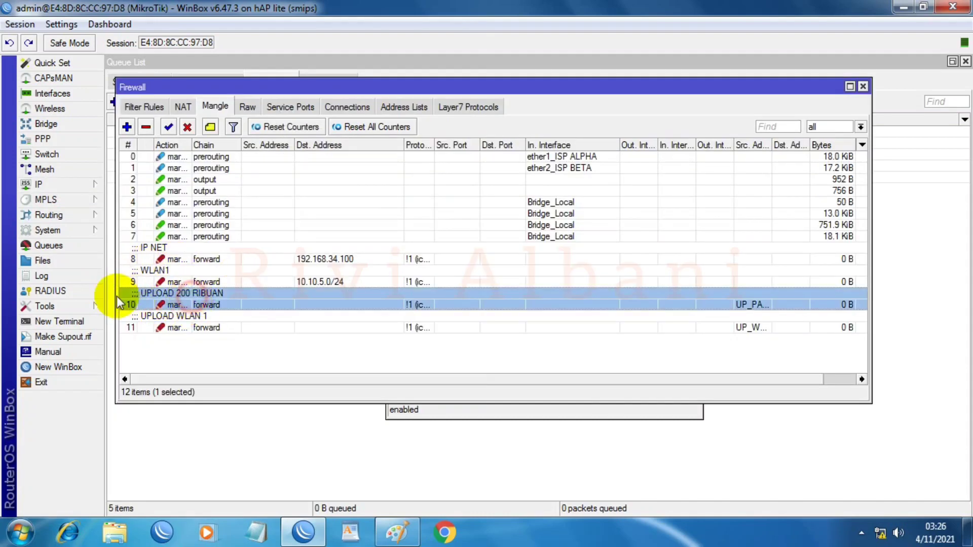
click(863, 86)
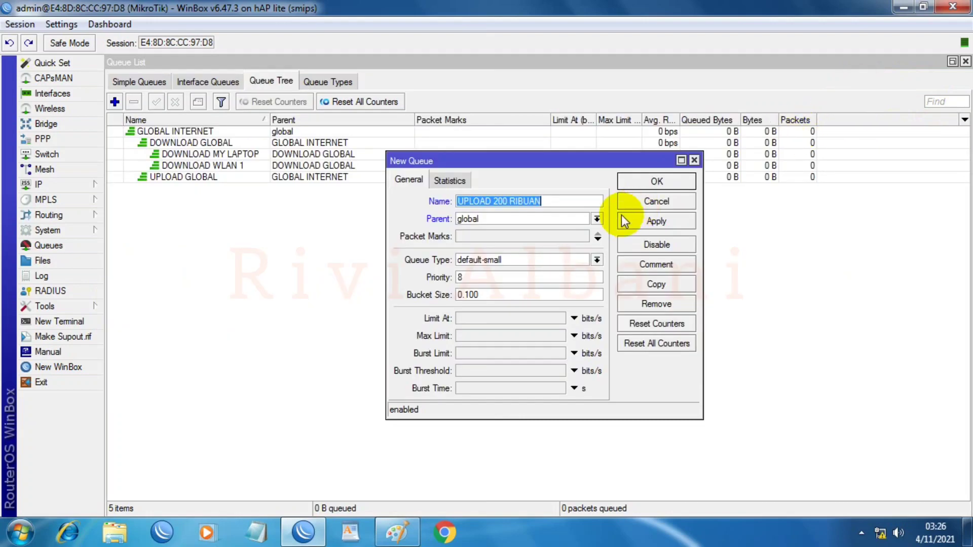
Step: Set parent UPLOAD GLOBAL, mark UPLOAD PAKET 200RIBU, type U_PCQ, max limit 20M, and save
click(506, 219)
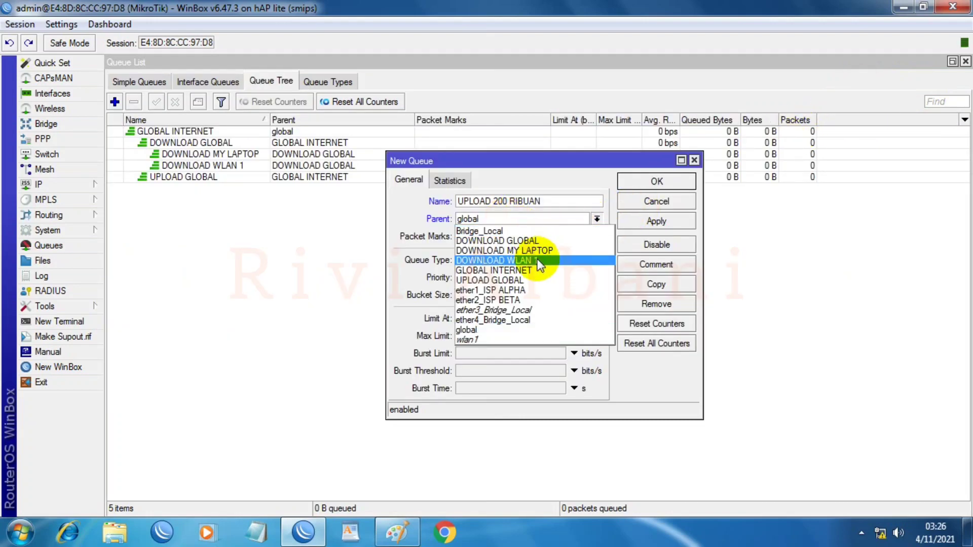
click(503, 280)
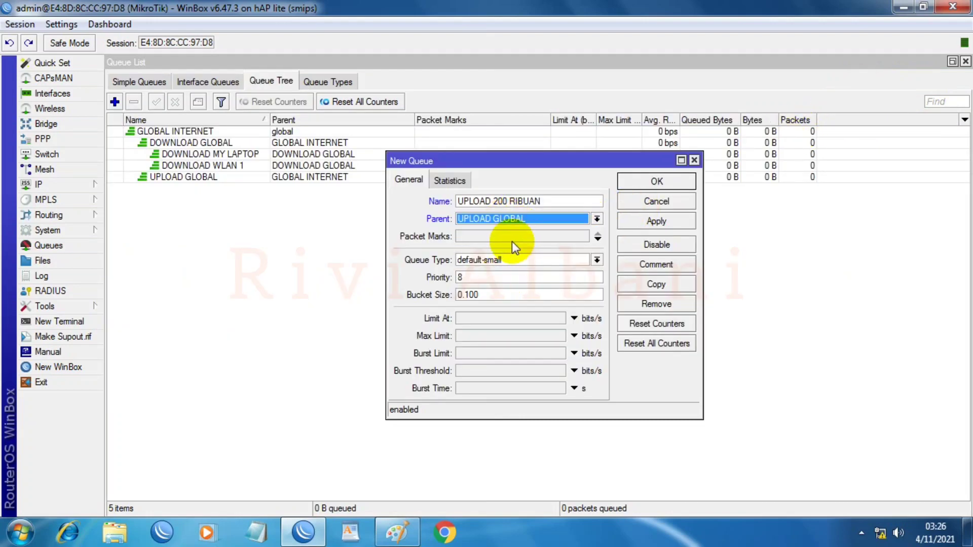
click(574, 237)
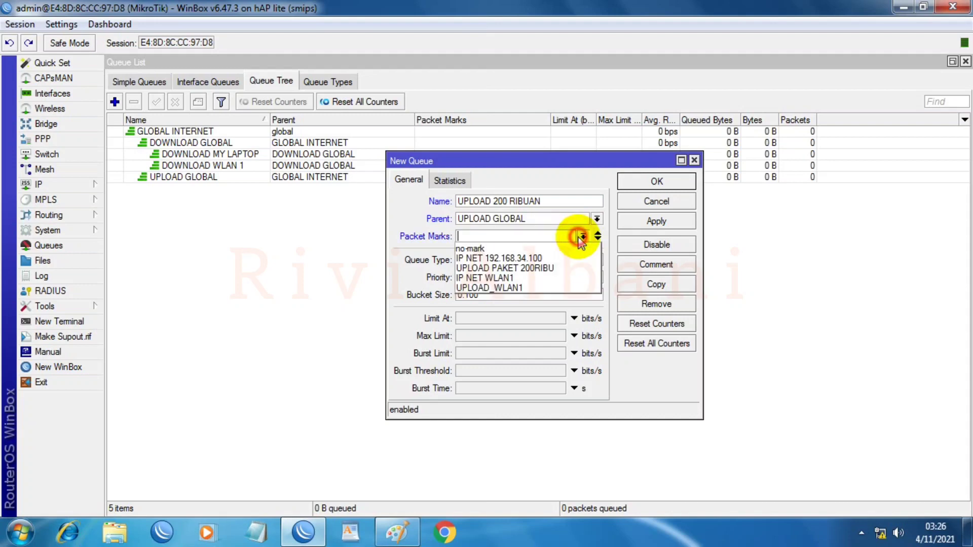
click(530, 269)
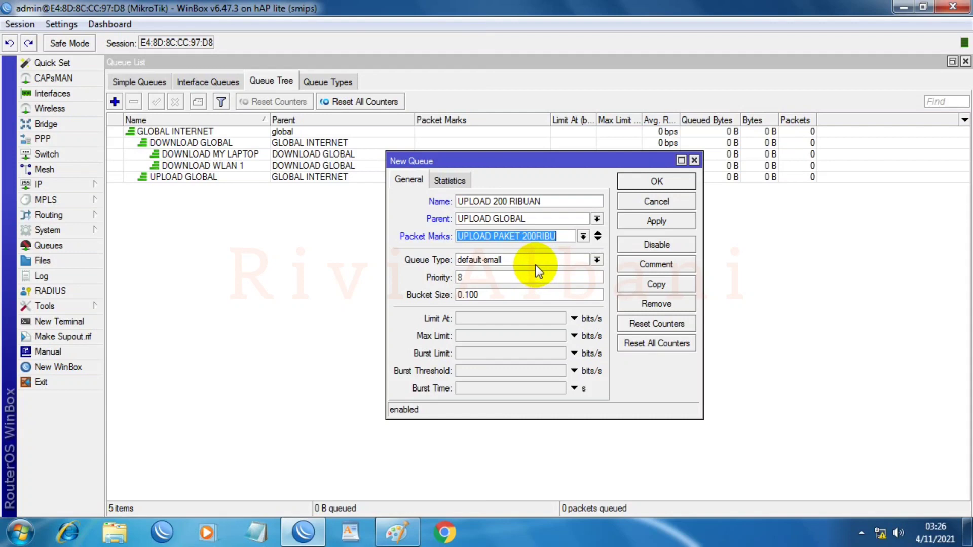
click(535, 259)
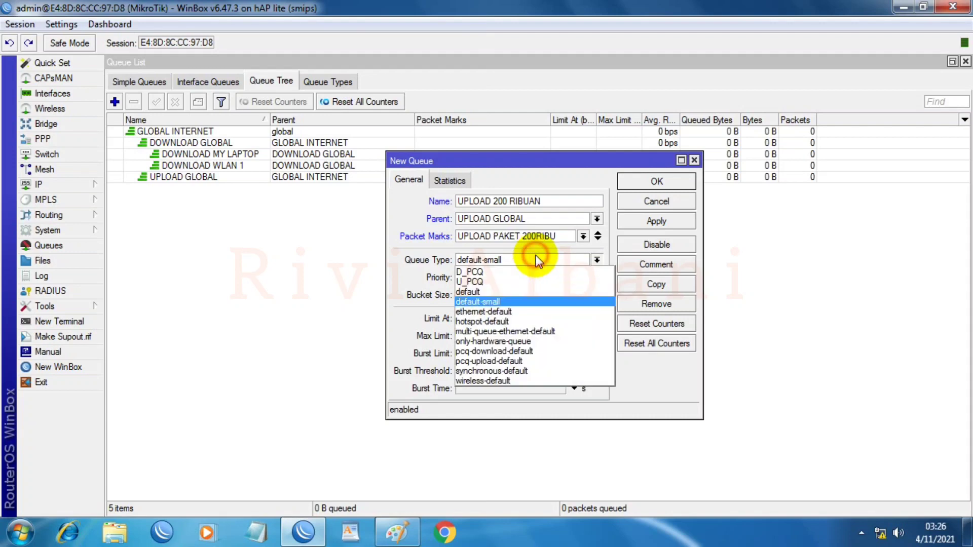
click(482, 282)
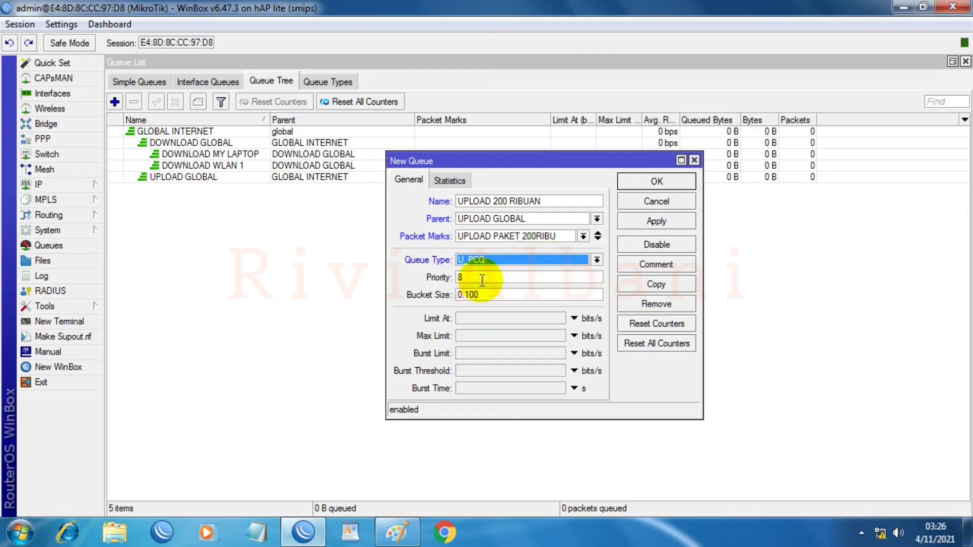
click(480, 336)
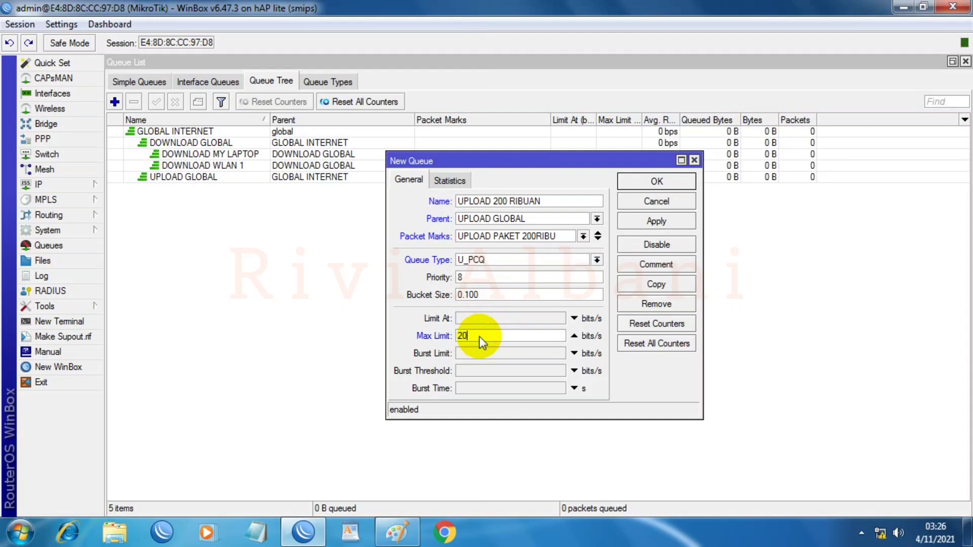
click(667, 224)
click(662, 183)
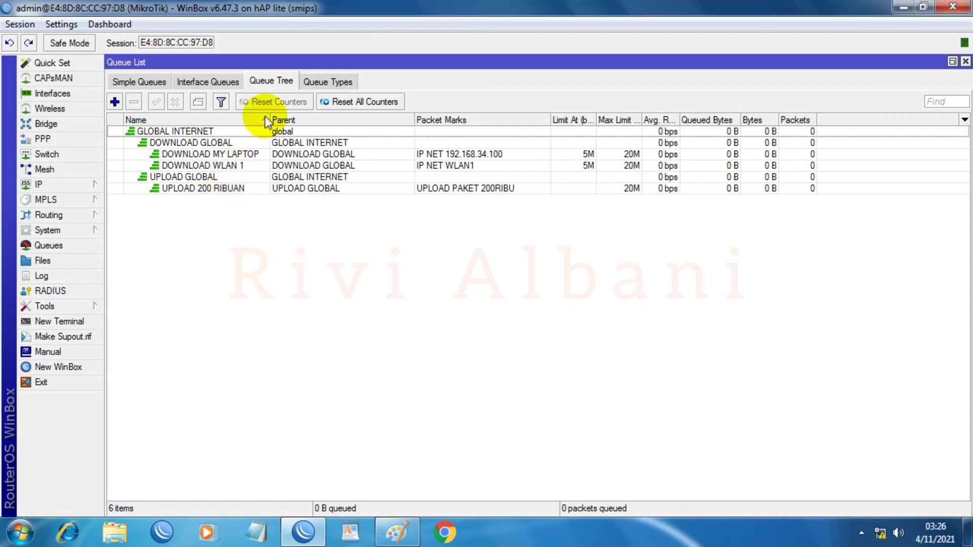
Step: Start a new queue named UPLOAD WLAN 1 with UPLOAD GLOBAL as its parent
click(114, 101)
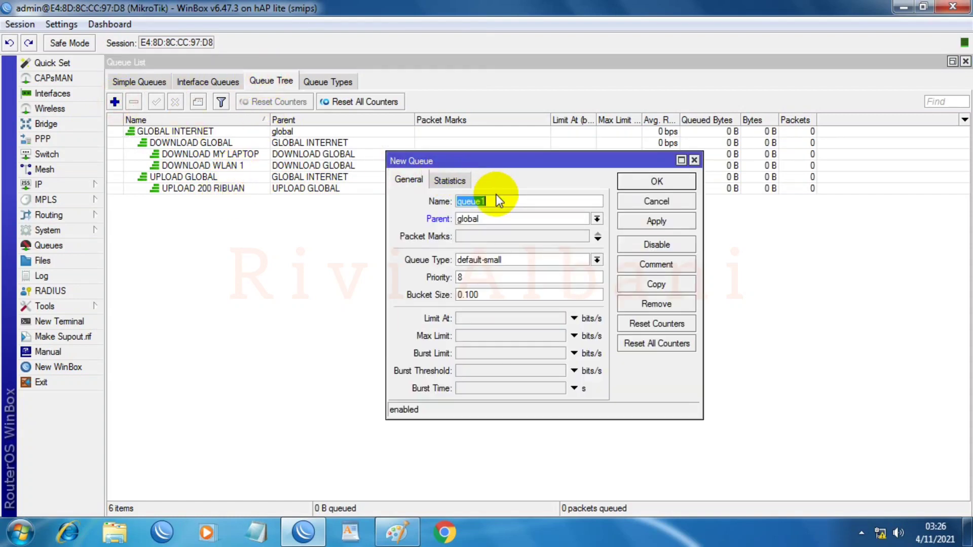
text(UPLOAD WLAN 1)
click(597, 219)
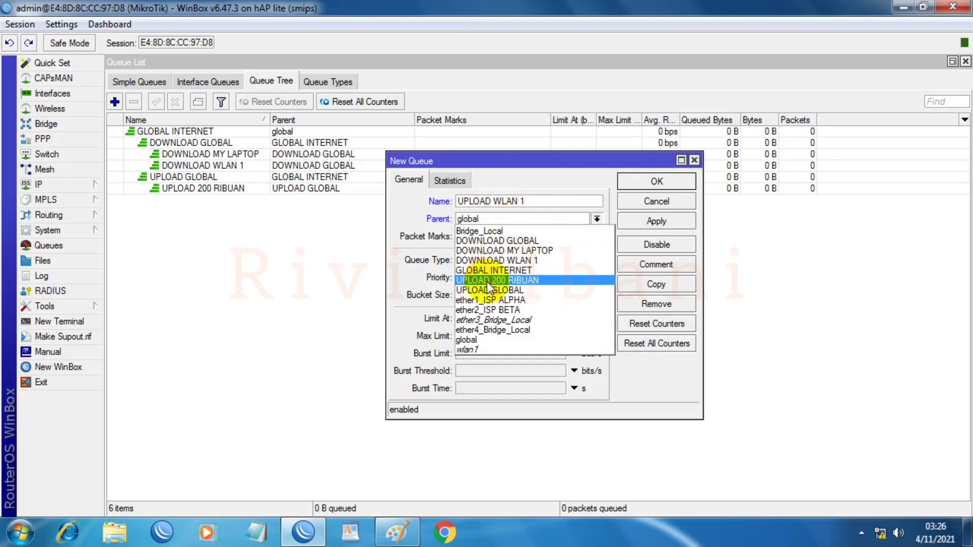
click(490, 290)
Step: Give it packet mark UPLOAD_WLAN1, queue type U_PCQ and a 20M max limit, then save
click(570, 238)
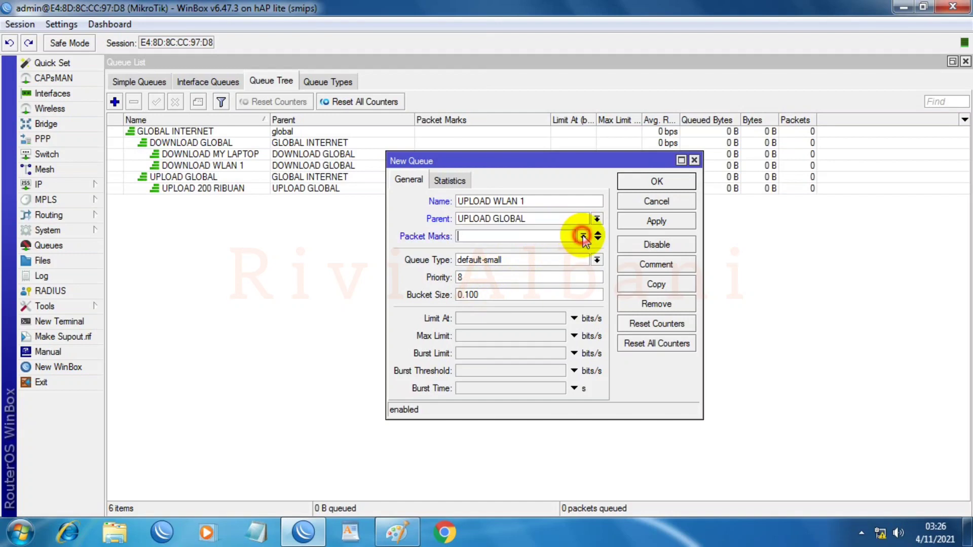
click(583, 237)
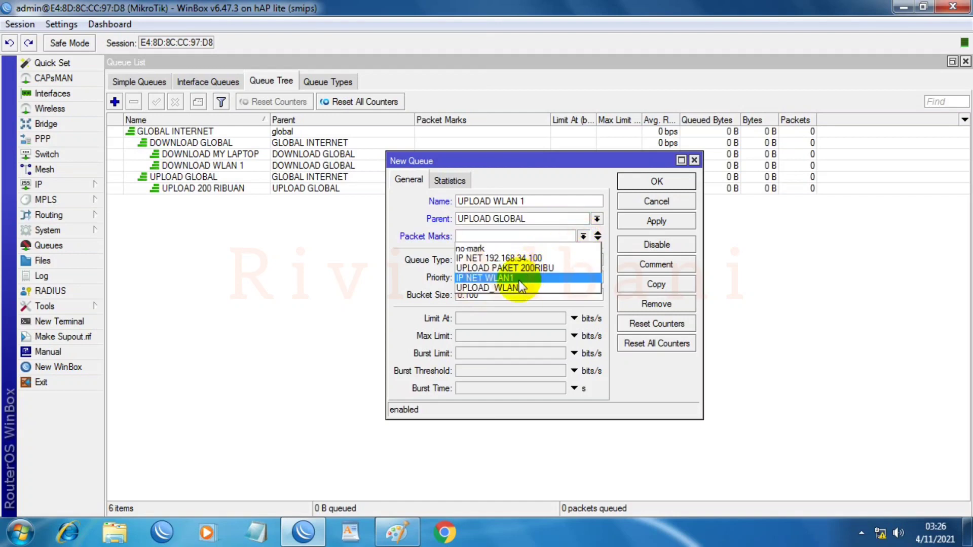
click(499, 287)
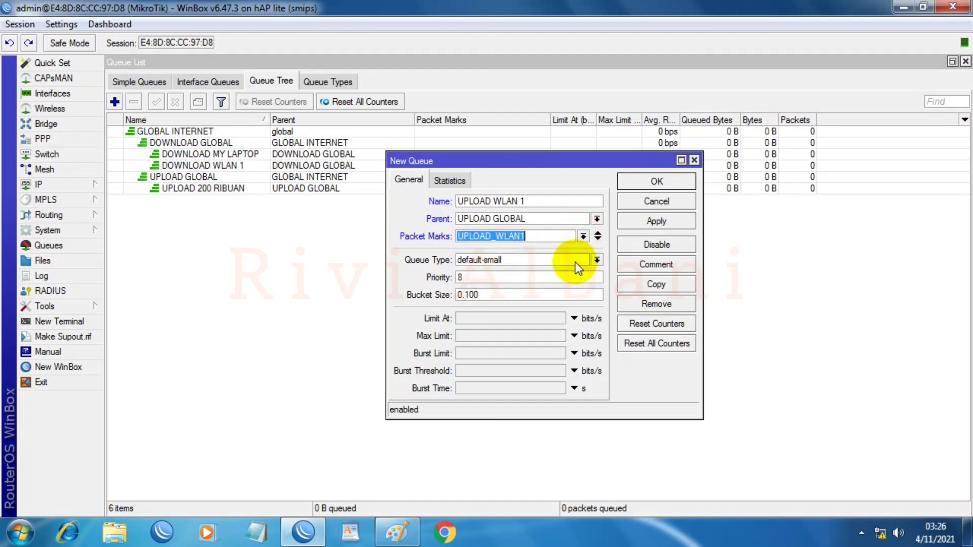
click(594, 261)
click(472, 281)
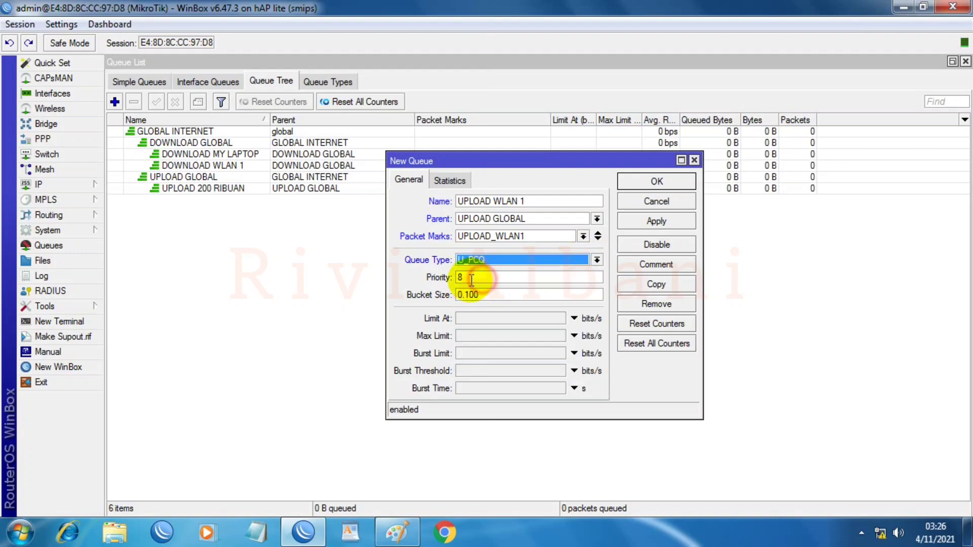
click(469, 336)
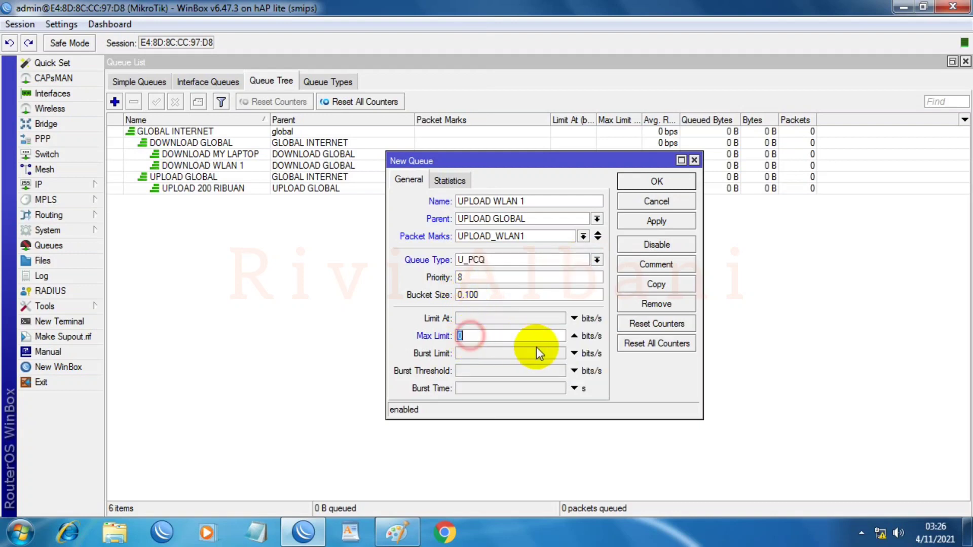
text(20M)
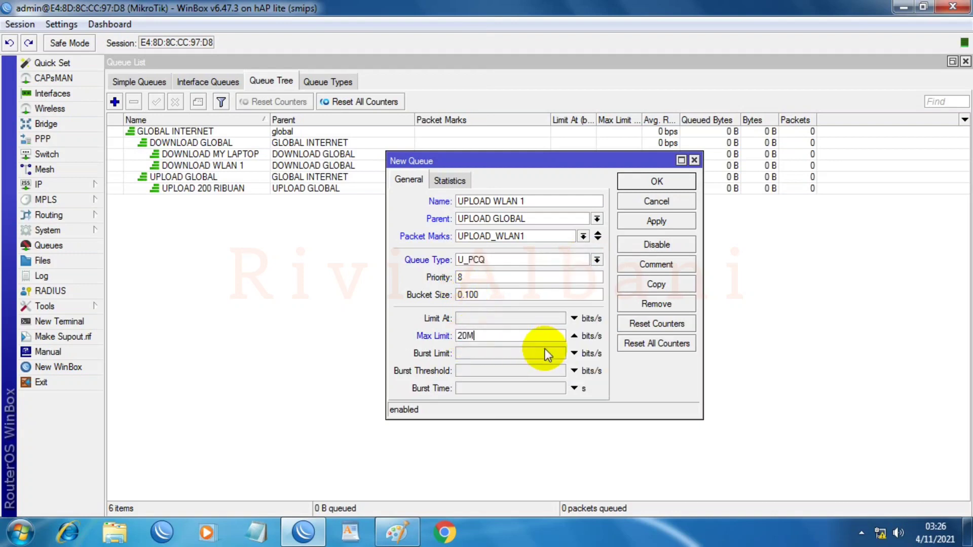
click(659, 221)
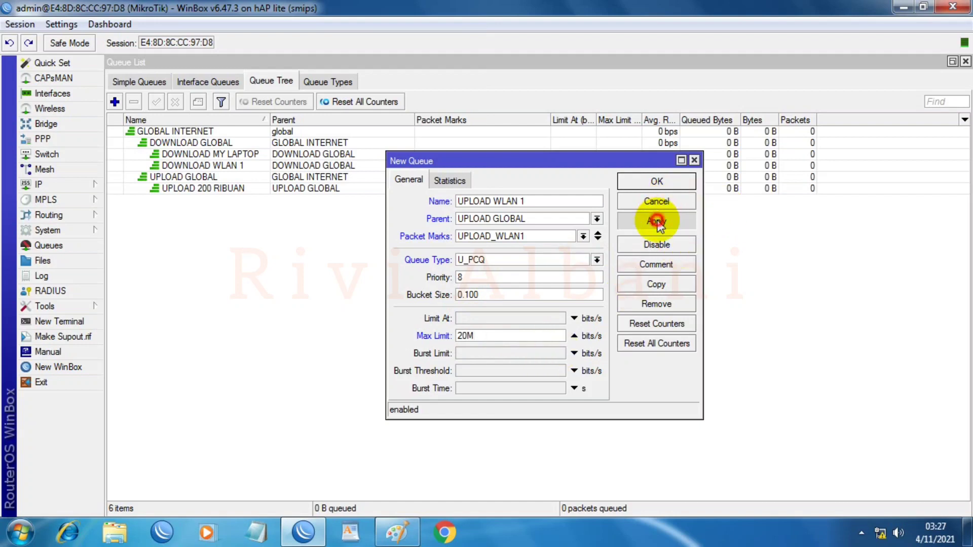
click(656, 185)
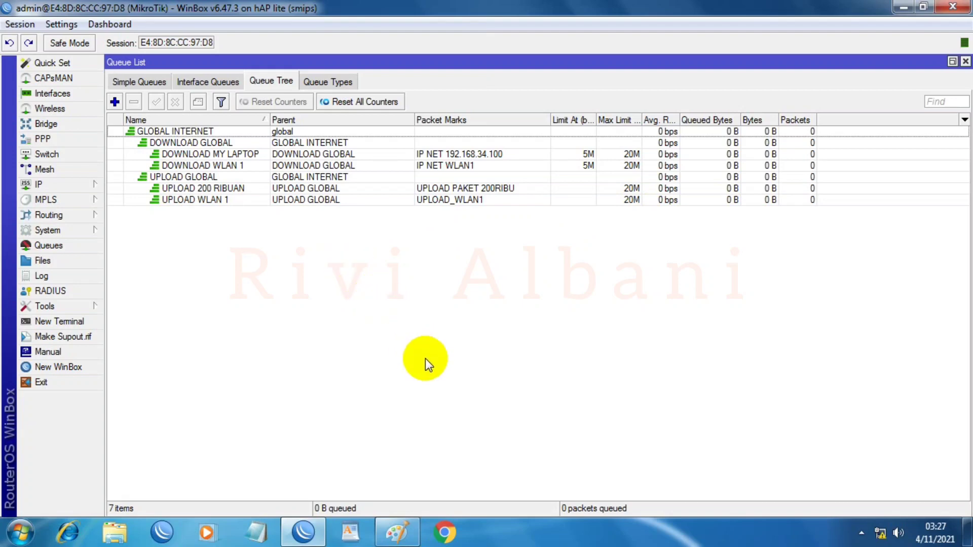
click(417, 533)
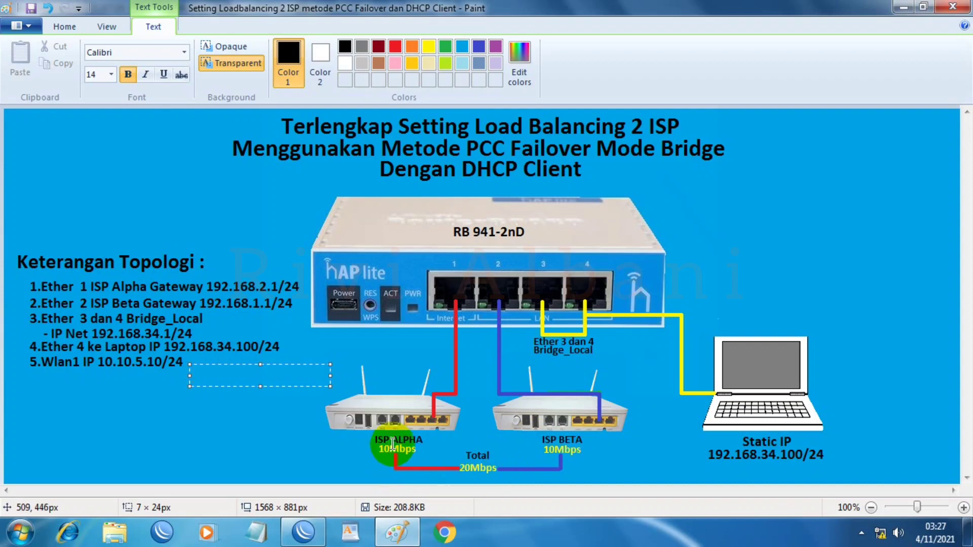
drag(376, 435, 683, 446)
drag(536, 450, 456, 473)
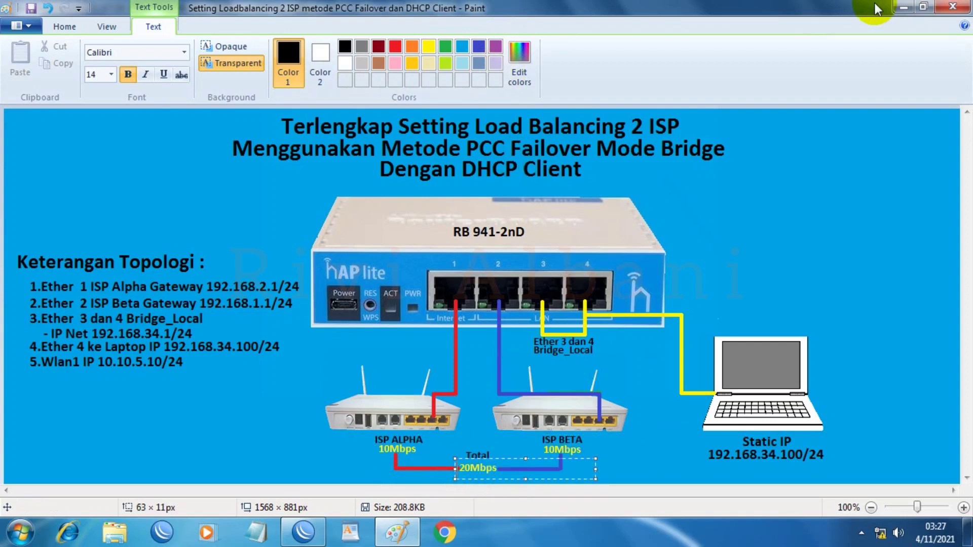
click(904, 6)
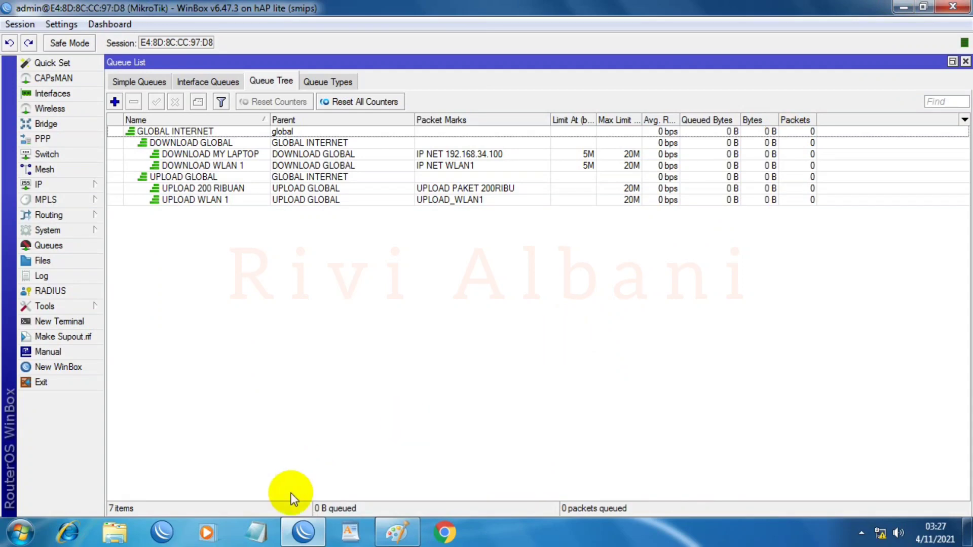
click(441, 532)
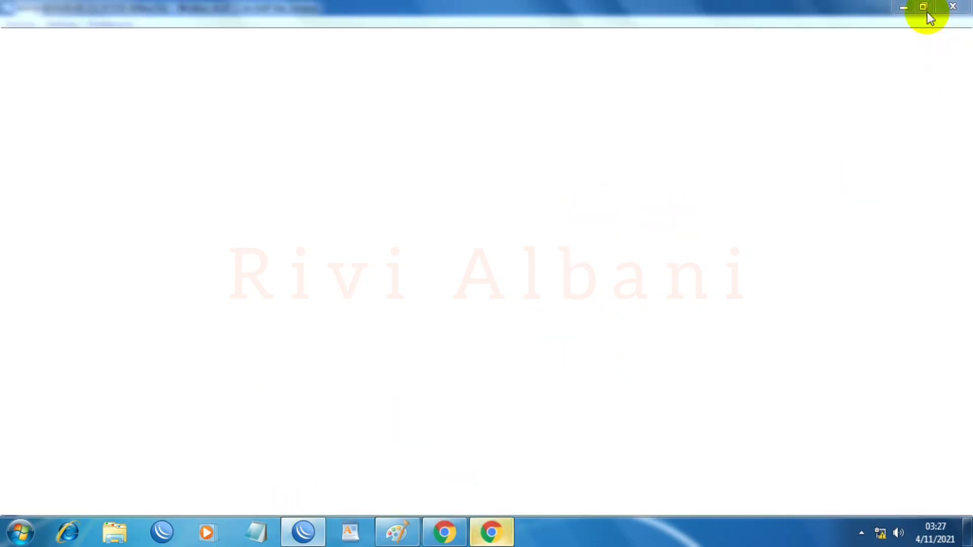
Step: Open Network and Sharing Center from the tray, then finish the text box on Paint's topology diagram
click(905, 8)
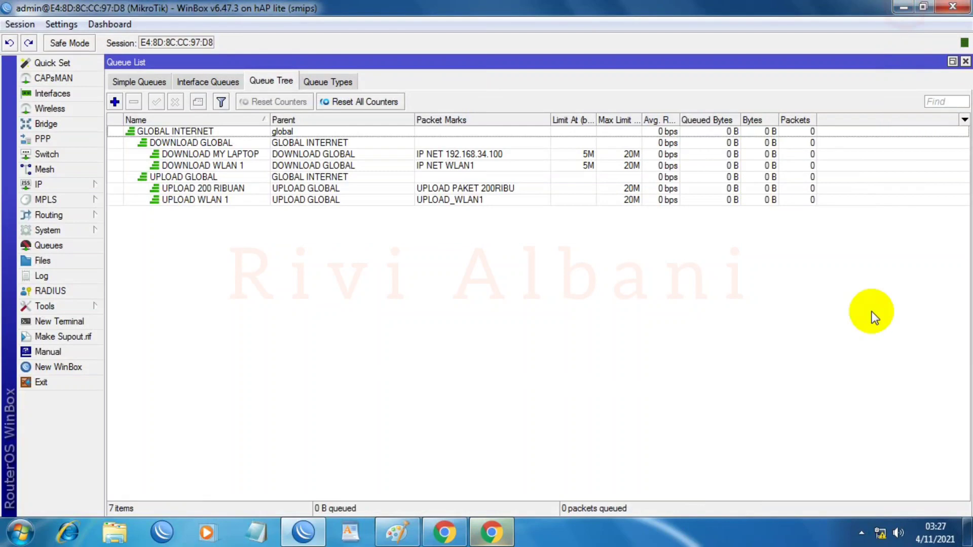
click(881, 534)
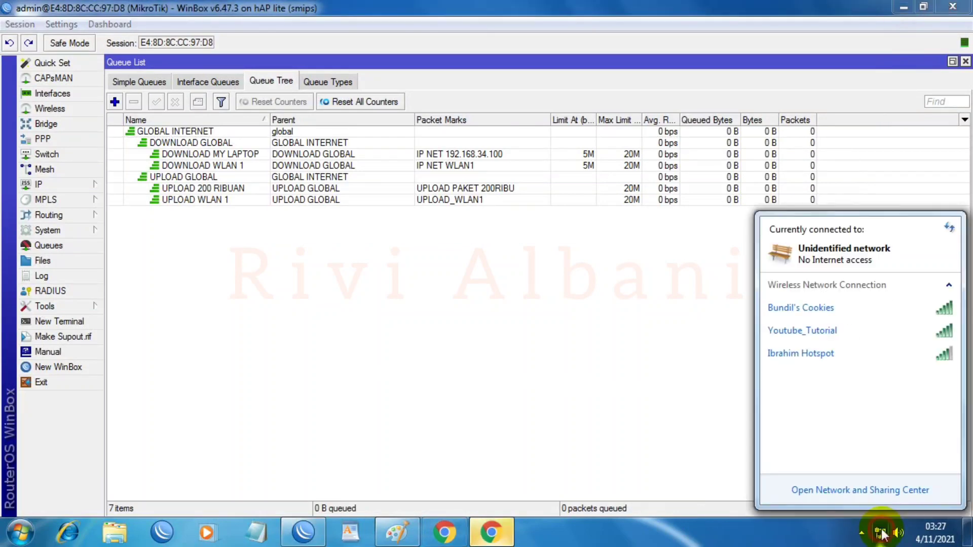
click(861, 491)
click(392, 531)
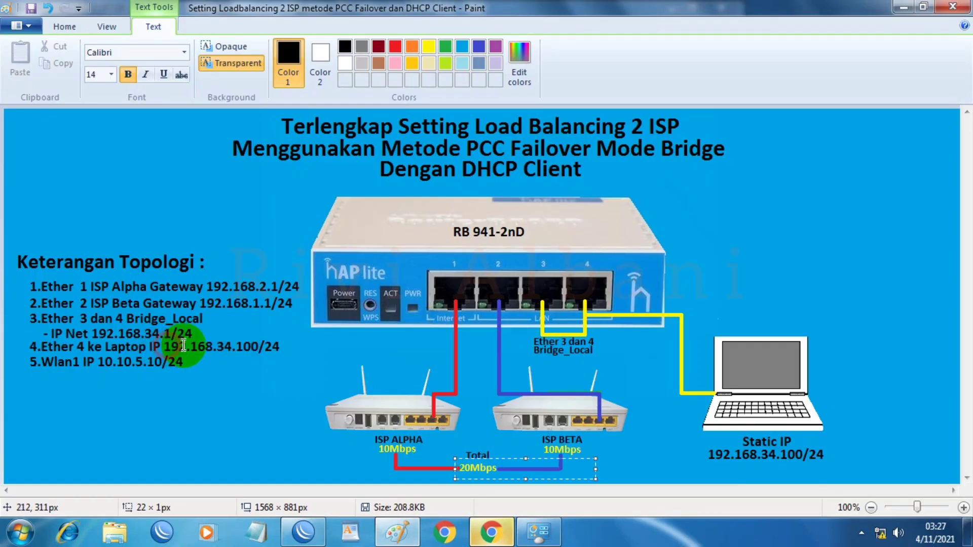
click(229, 348)
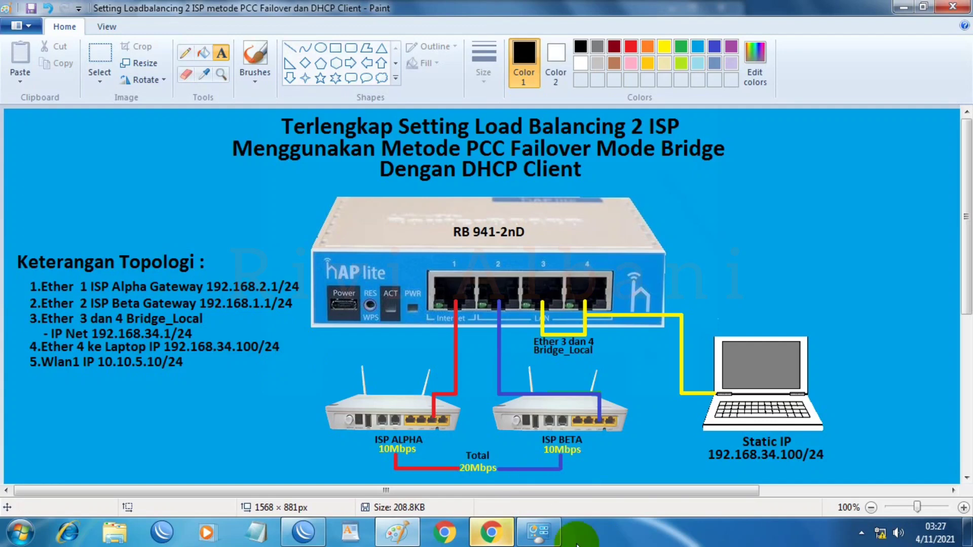
Step: Set Local Area Connection's IPv4 to static 192.168.34.100, mask 255.255.255.0, gateway 192.168.34.1
click(546, 458)
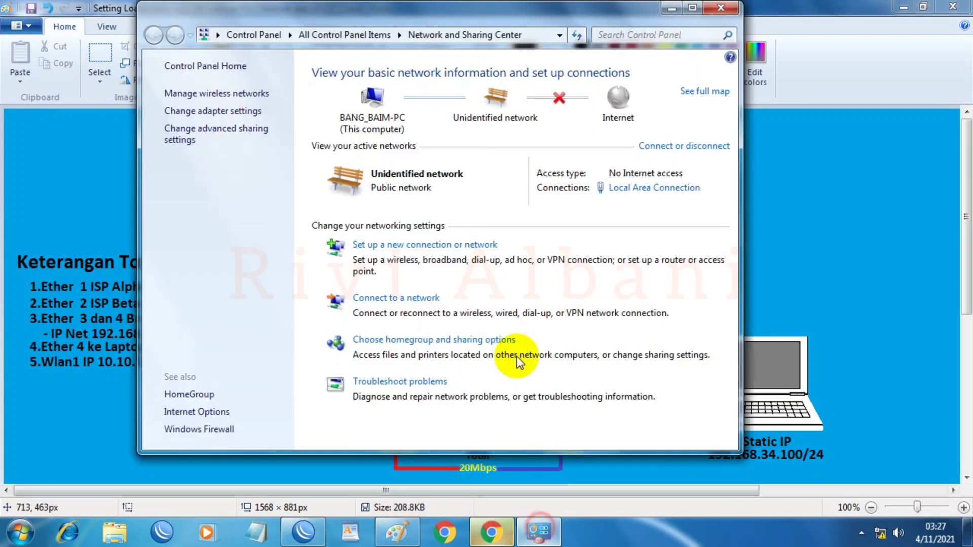
click(619, 191)
click(398, 392)
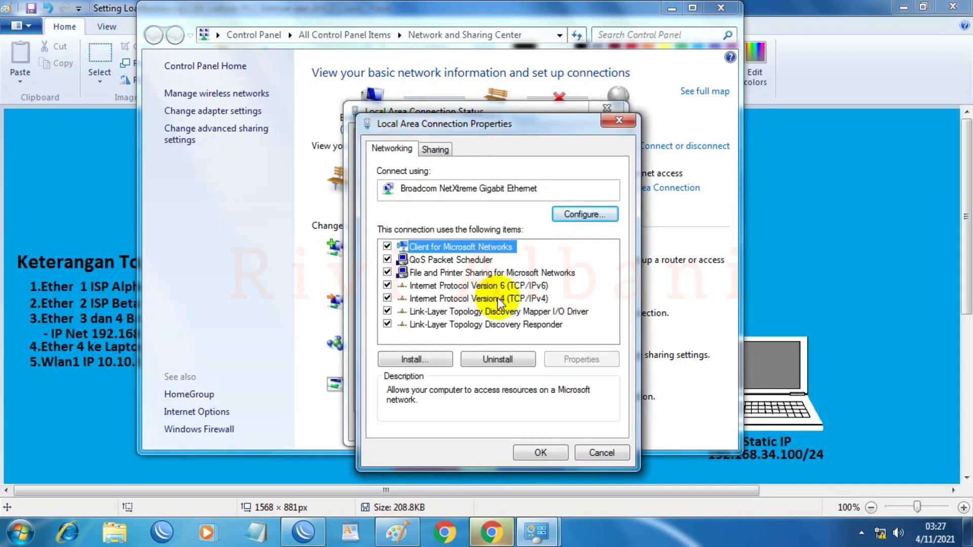
double_click(499, 299)
click(484, 285)
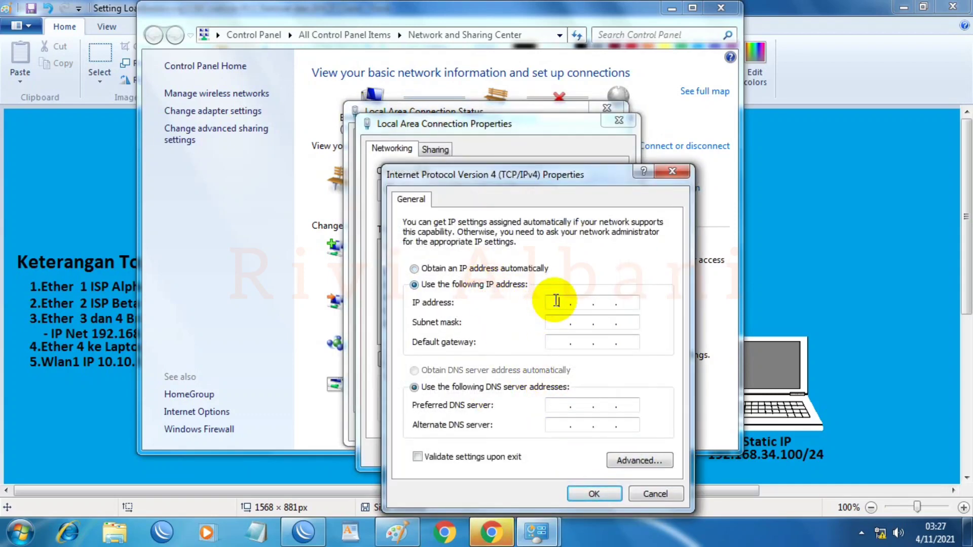
text(192 . )
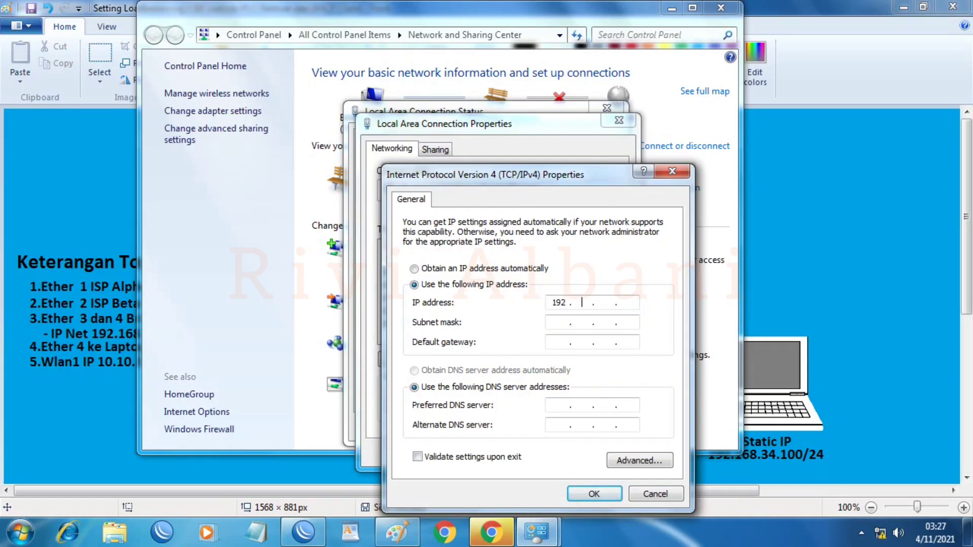
text(168 . 34 . 100)
key(Tab)
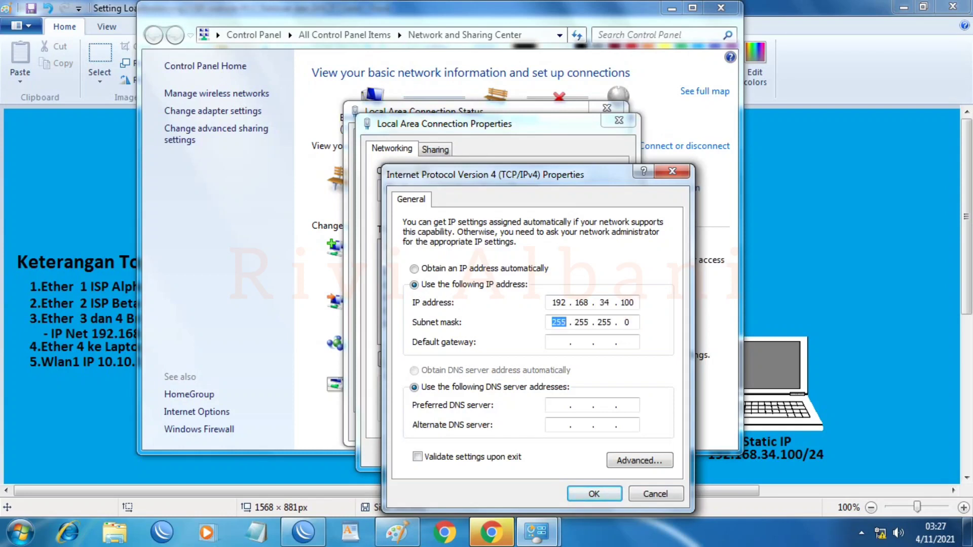
click(559, 342)
text(192 . 168 . 34 . 1)
key(Tab)
key(Tab)
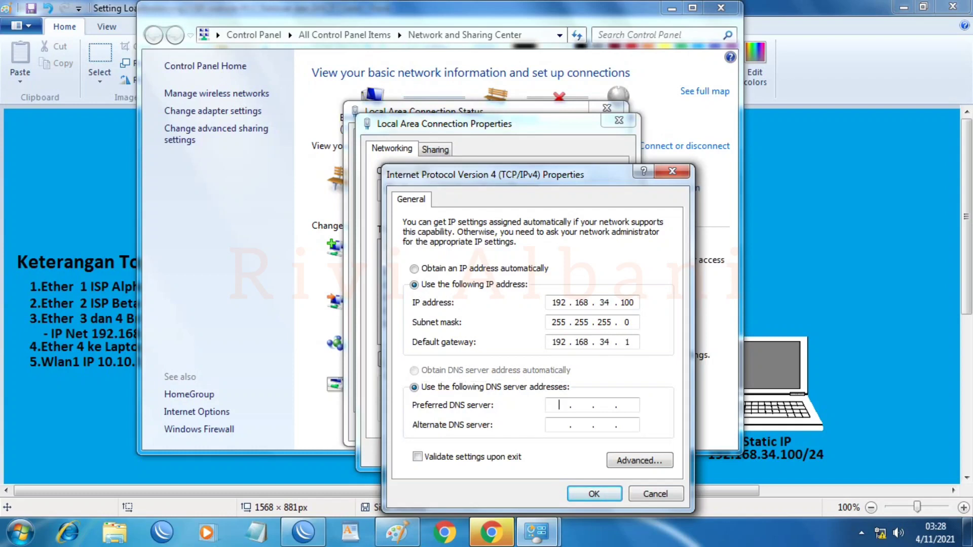
text(192 . 168 . 34 . 1)
Step: Save the IPv4 settings, mark the network Public and close Network and Sharing Center
click(596, 494)
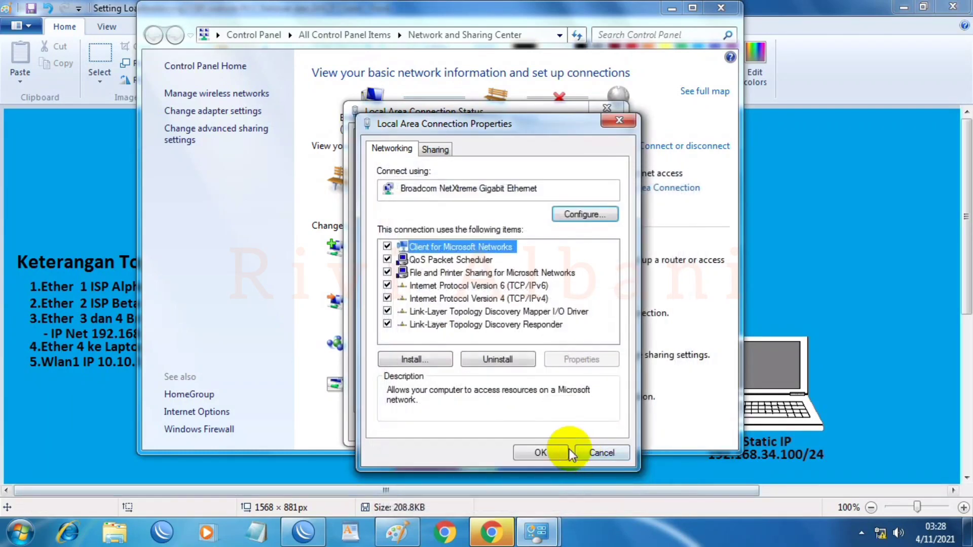
click(560, 454)
click(570, 431)
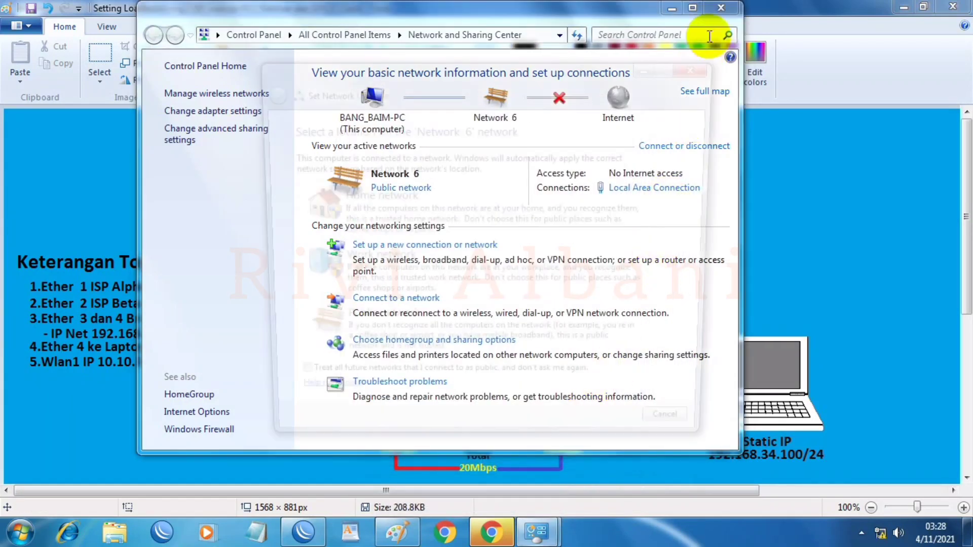
click(417, 332)
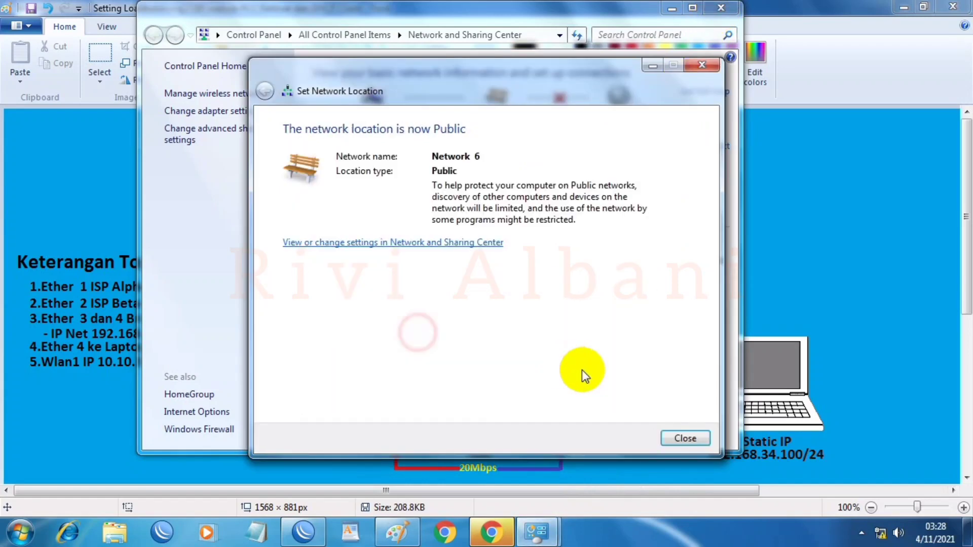
click(685, 438)
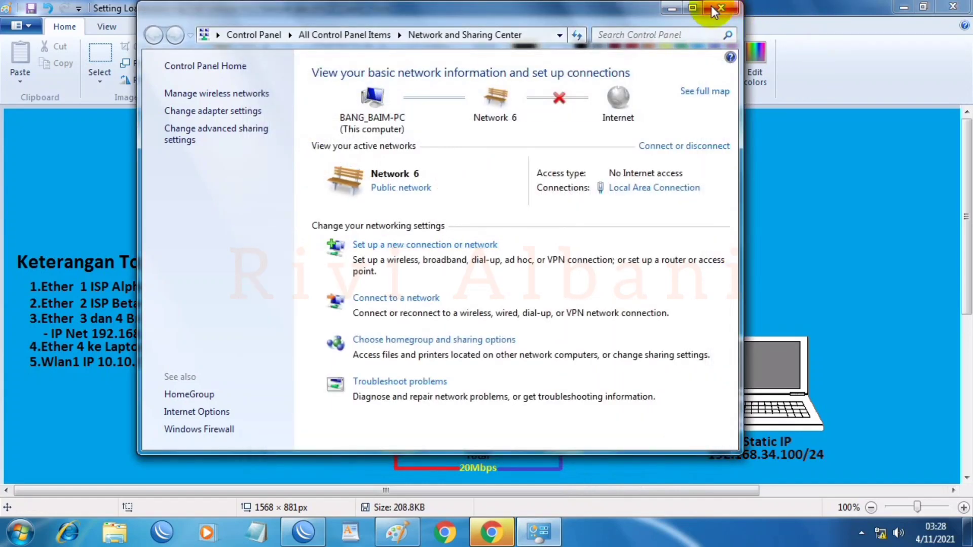
click(722, 8)
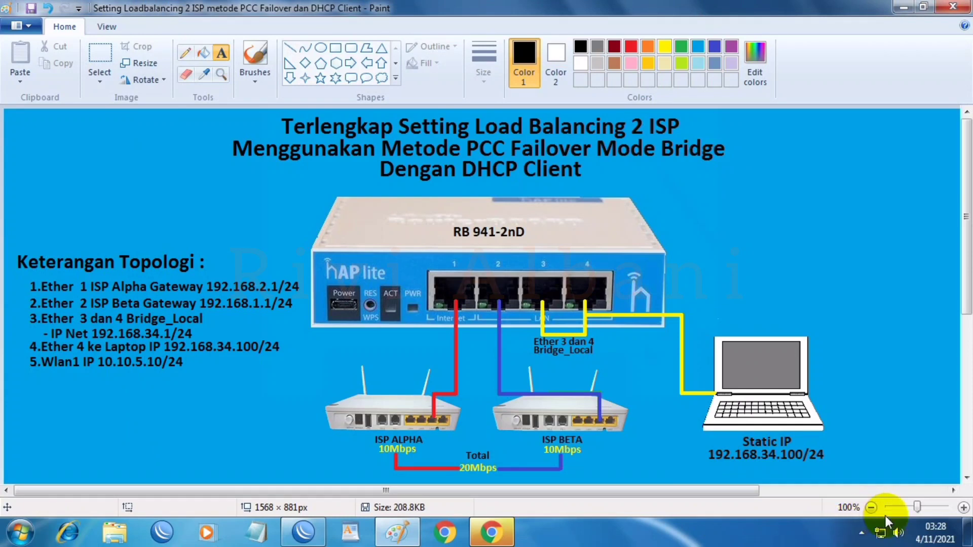
Step: Back in WinBox's Queue Tree, widen the Avg. Rate and Bytes columns to show full values
mouse_move(881, 542)
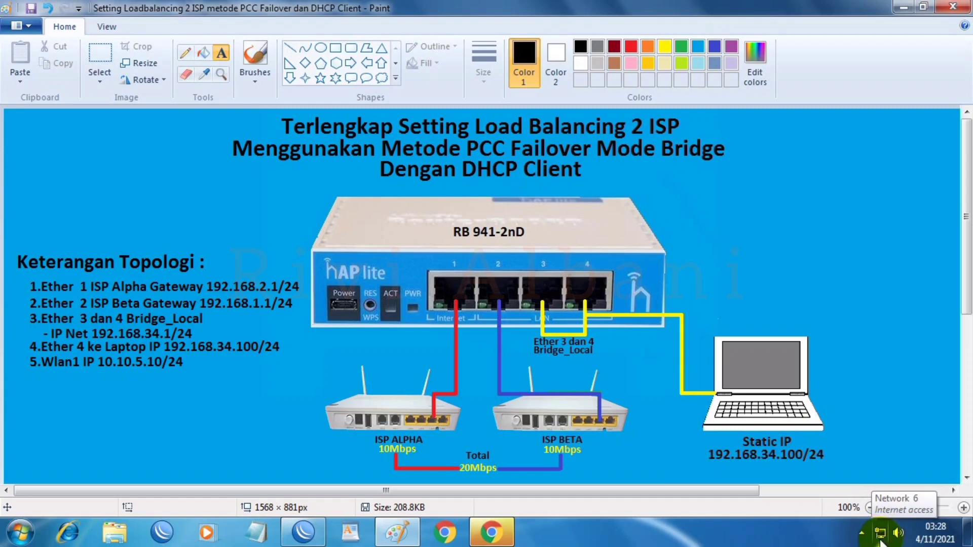
click(904, 8)
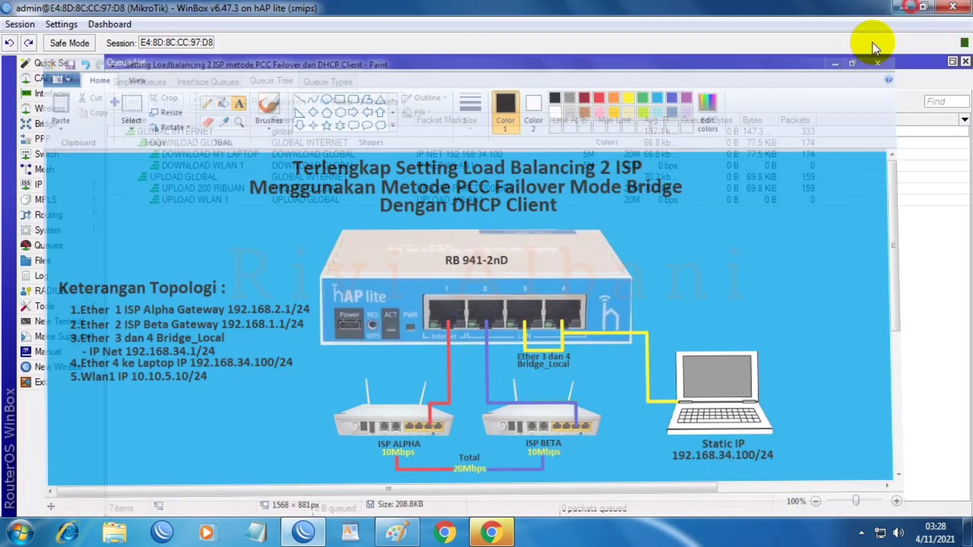
click(656, 188)
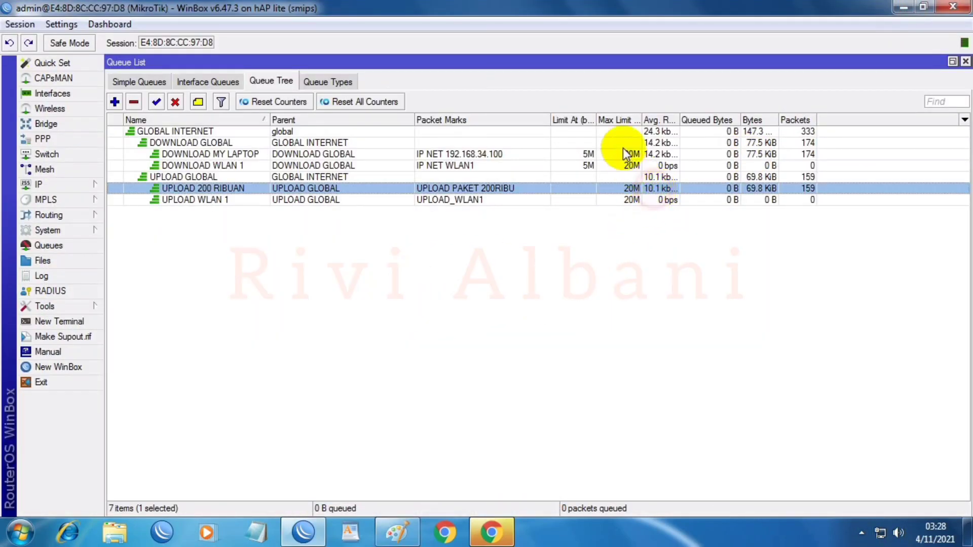
click(610, 153)
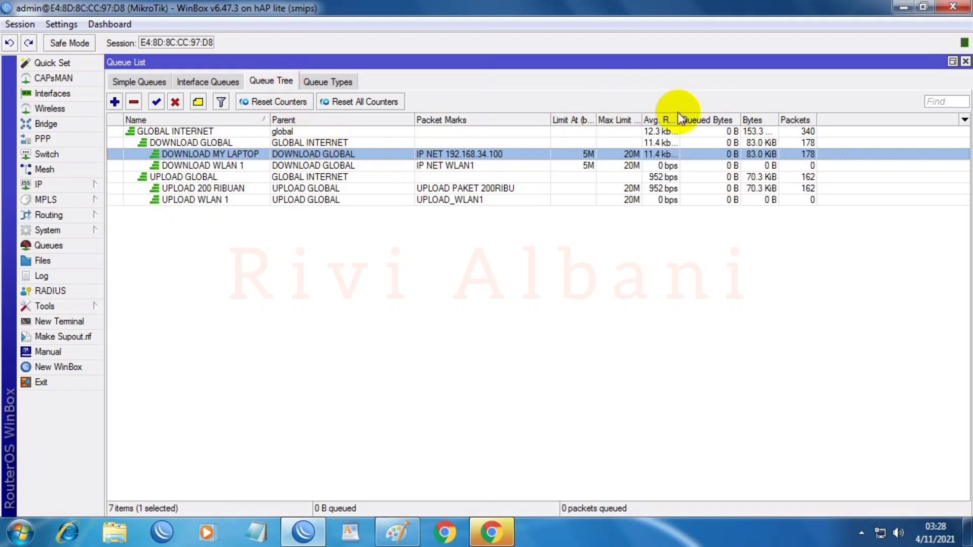
drag(679, 115, 702, 118)
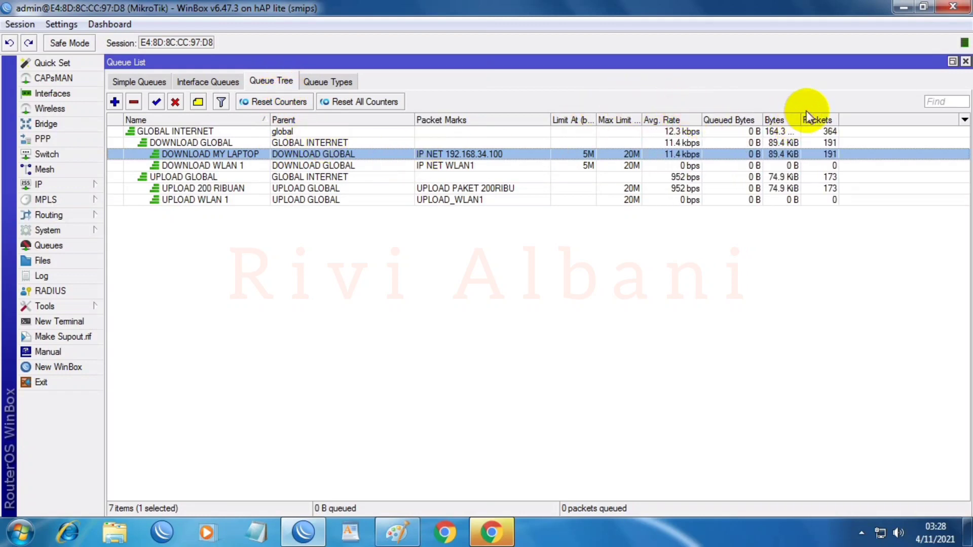
drag(801, 120, 882, 121)
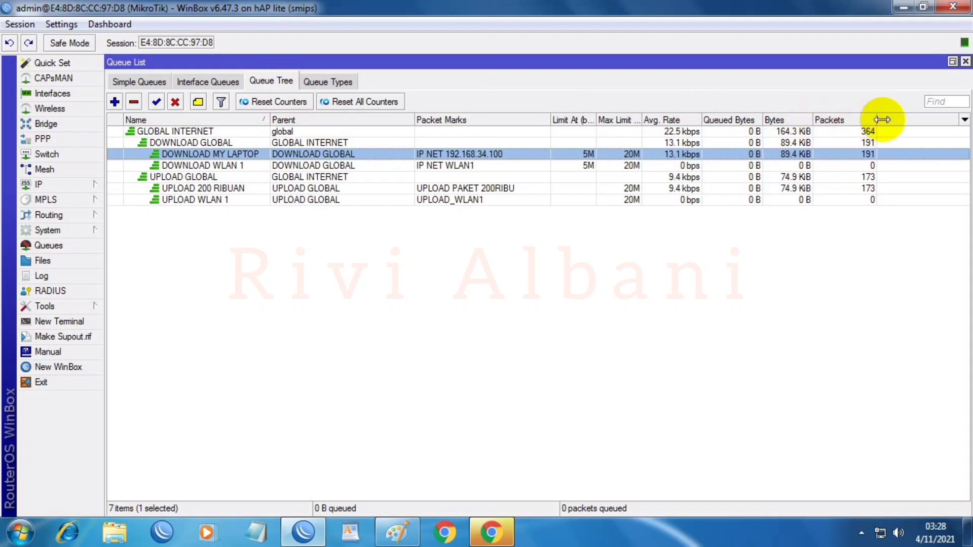
Step: Search for TESTSPEED and open the Cyberindo Aditama speed test site
click(493, 529)
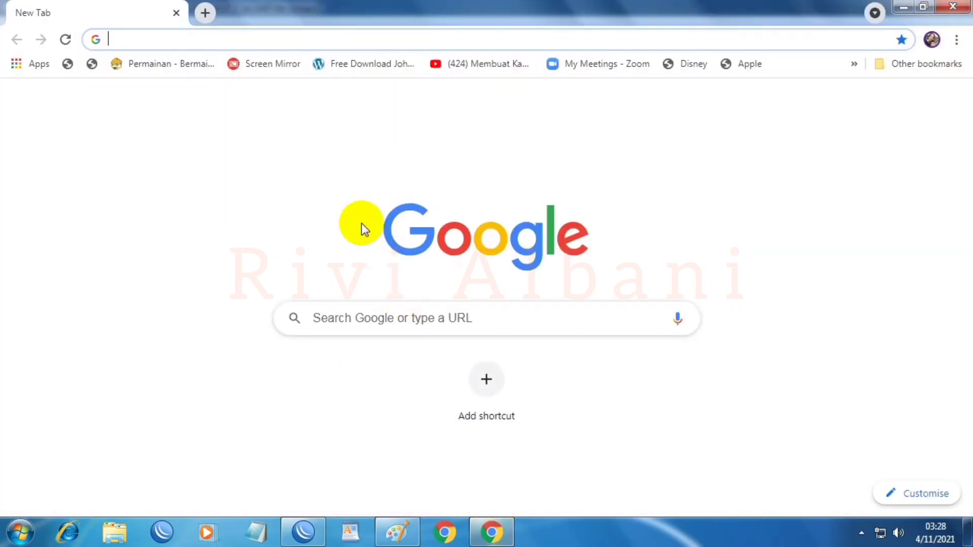
click(246, 40)
text(TEST)
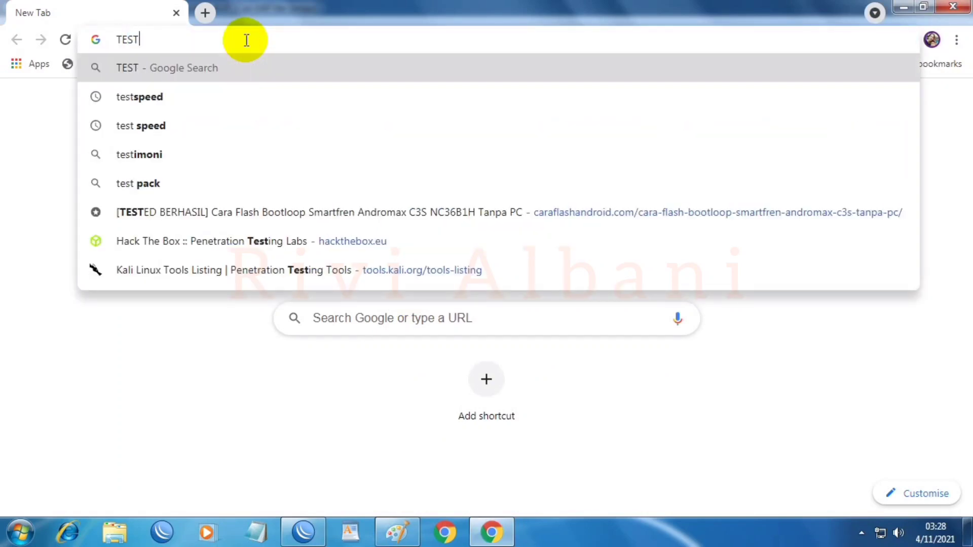
text(SPEED)
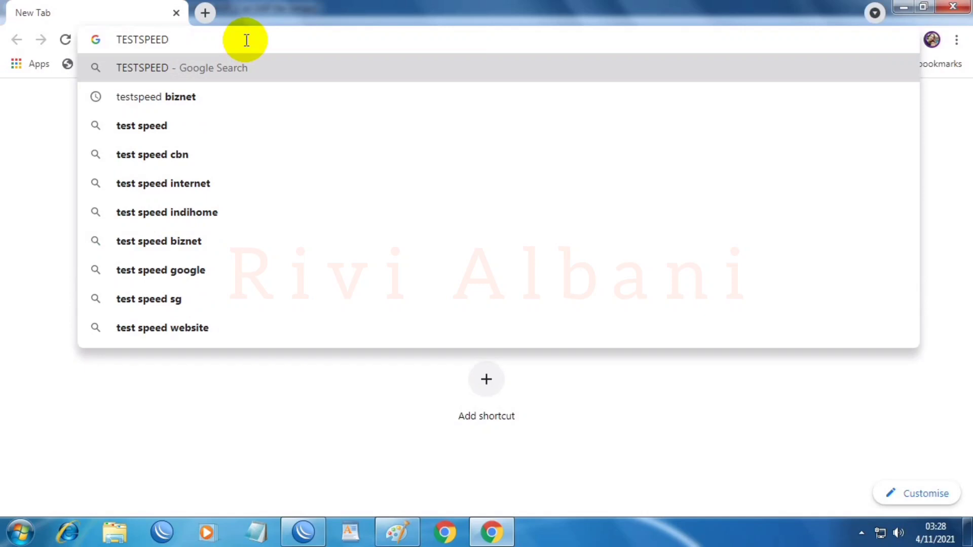
key(Return)
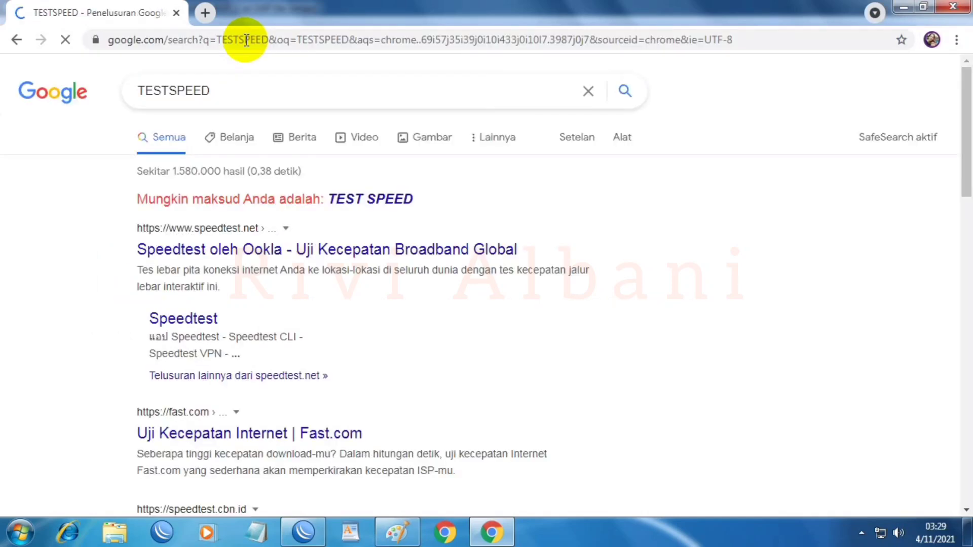
scroll(152, 378, down, 3)
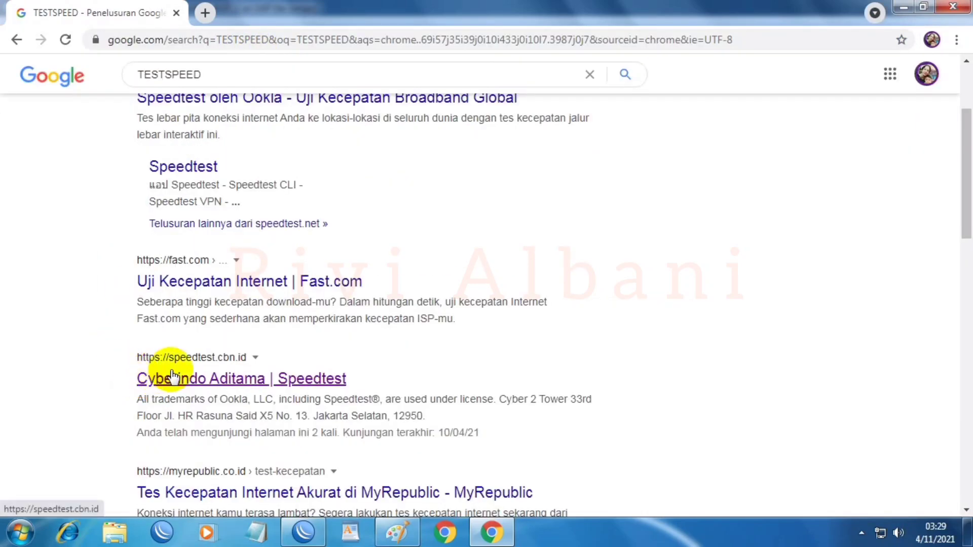
click(212, 388)
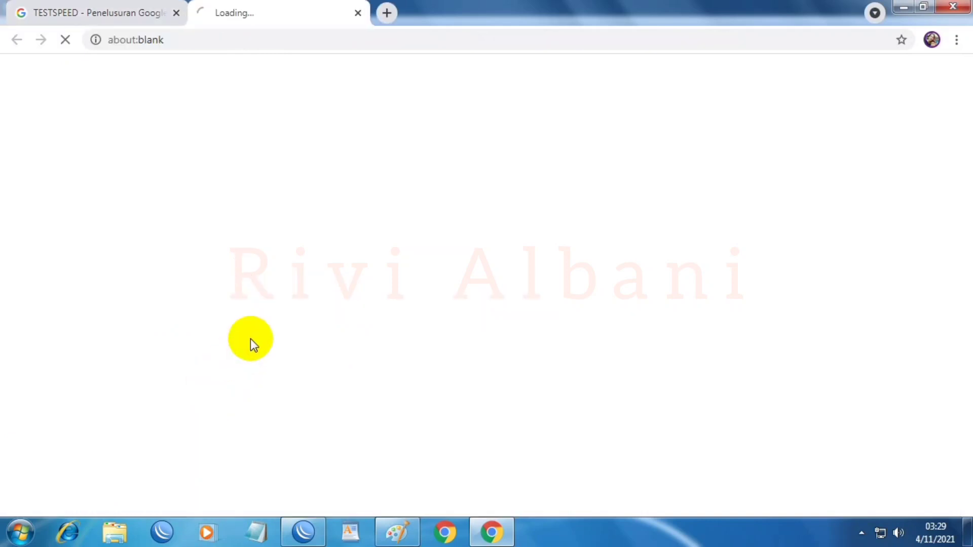
Step: Restore and resize the browser so the speed gauge and WinBox queue list both show
double_click(472, 14)
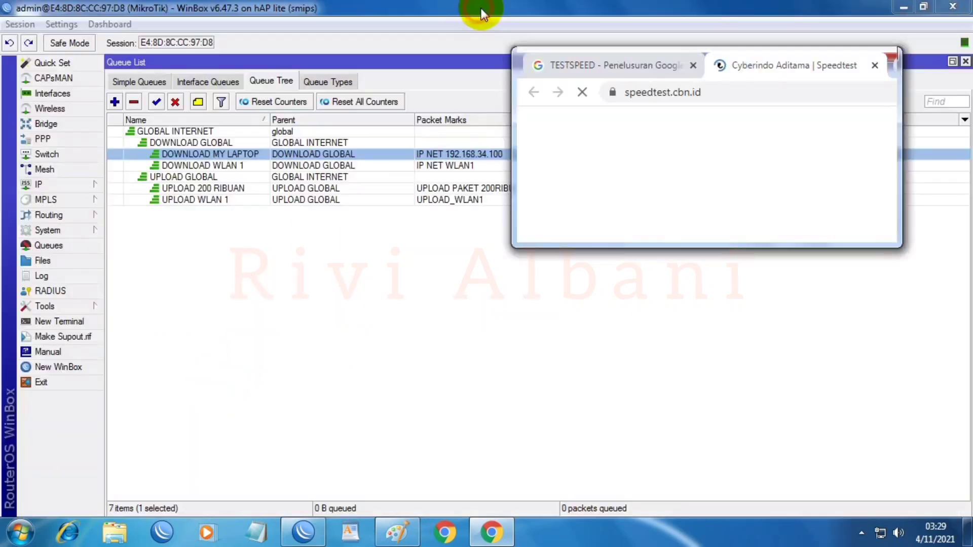
drag(779, 59, 345, 212)
drag(467, 310, 785, 311)
drag(562, 395, 561, 495)
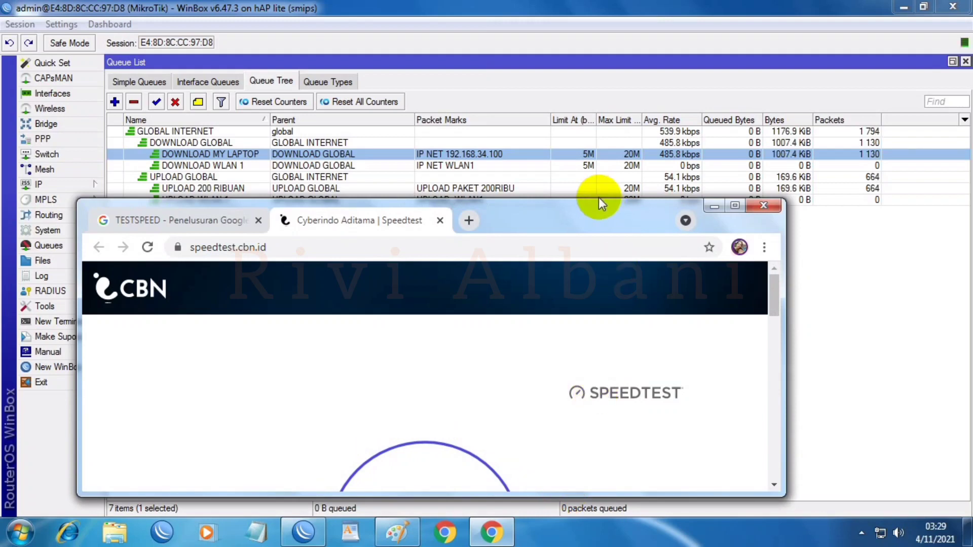
drag(776, 302, 777, 330)
drag(579, 220, 575, 306)
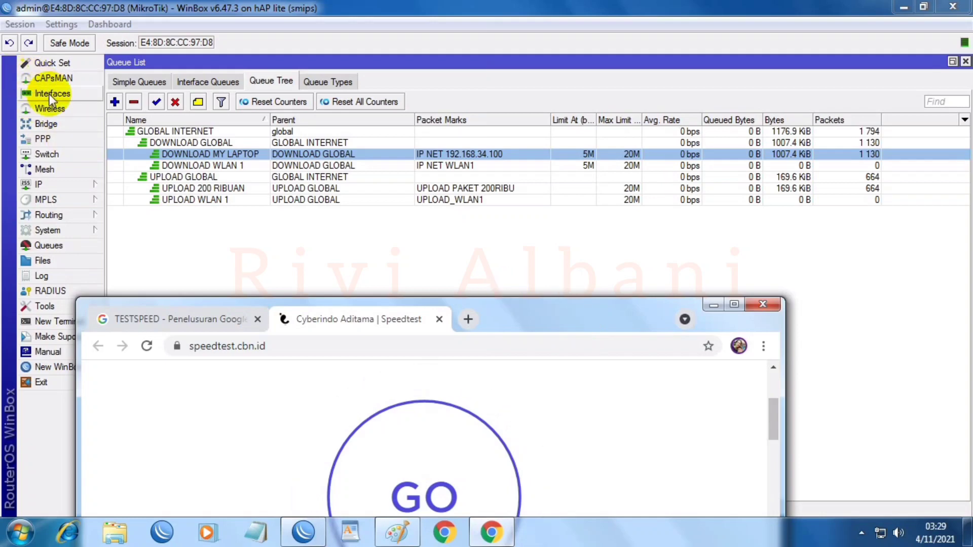
Step: Open the Interface list, select Bridge_Local, shift the window right and bring the speed test forward
click(30, 94)
click(129, 171)
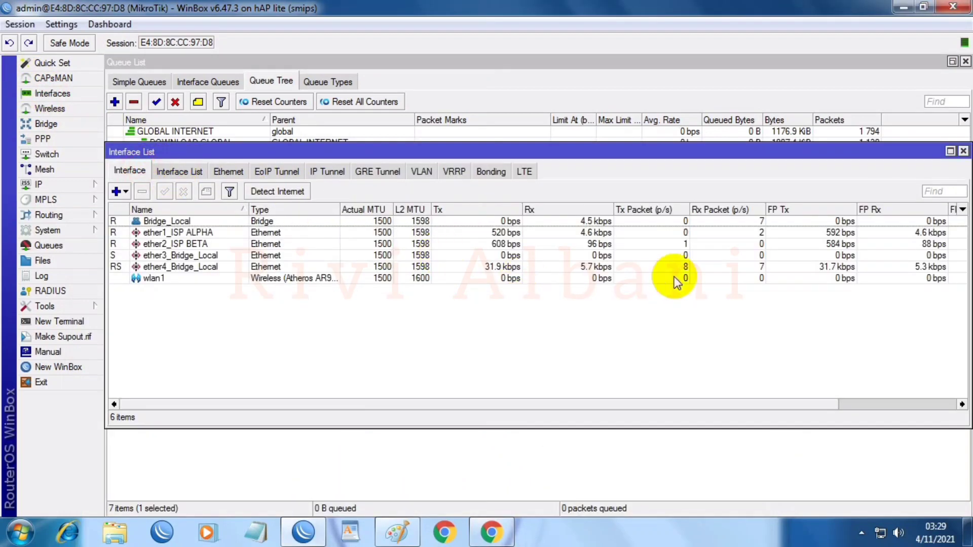
click(290, 222)
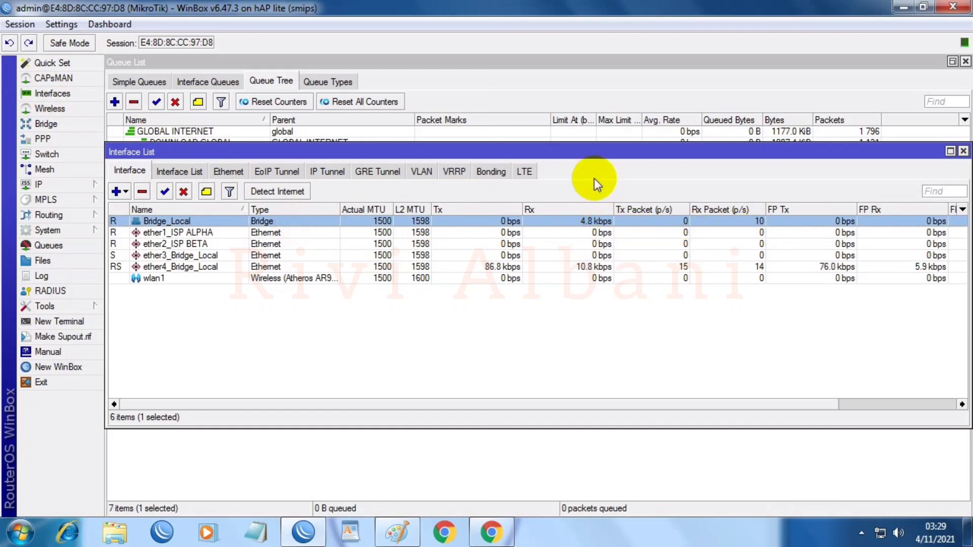
drag(593, 152, 656, 227)
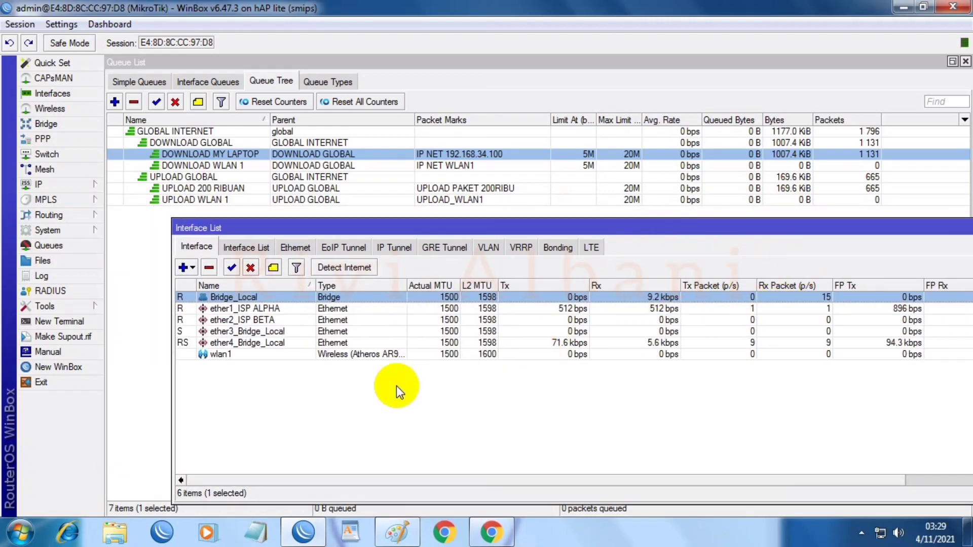
drag(455, 224, 696, 226)
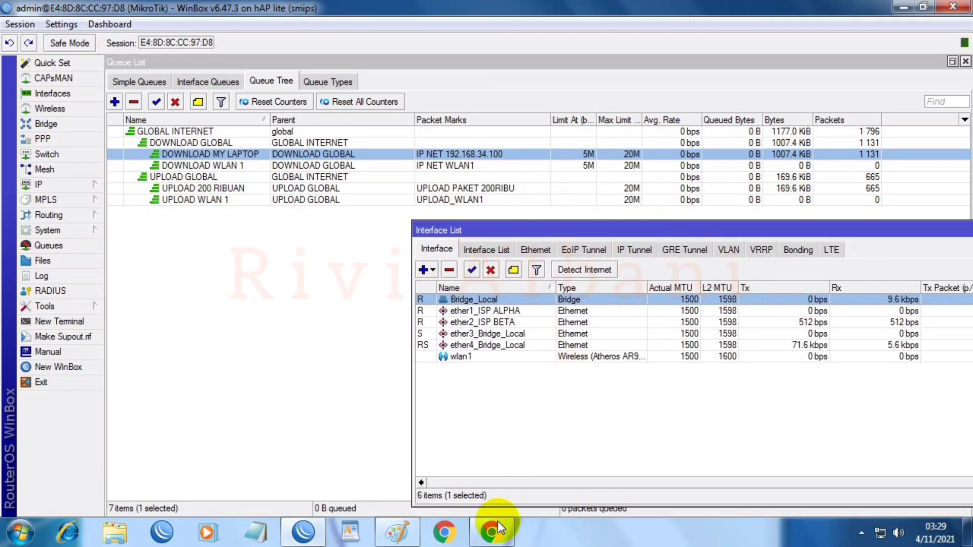
click(503, 538)
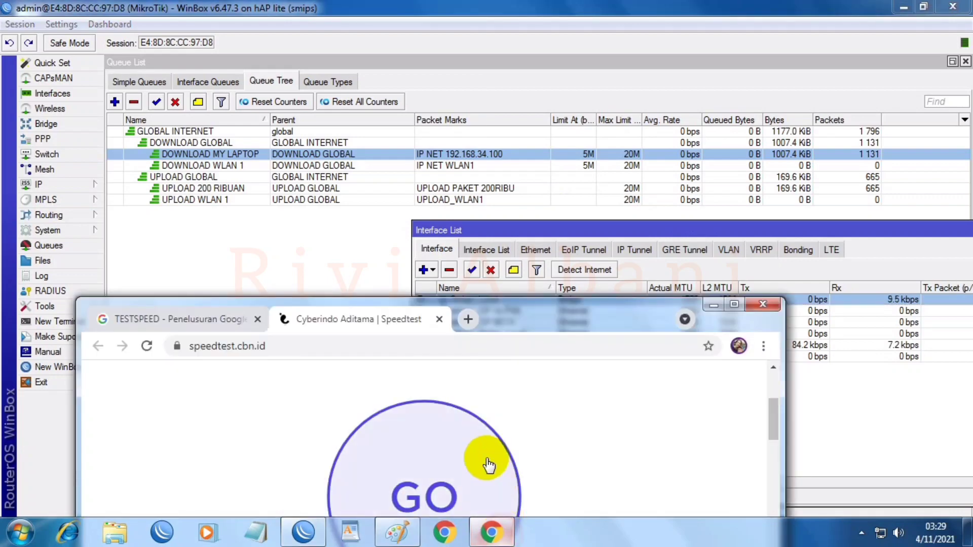
Step: Start the speed test and arrange windows to watch queue and interface traffic rates
click(449, 447)
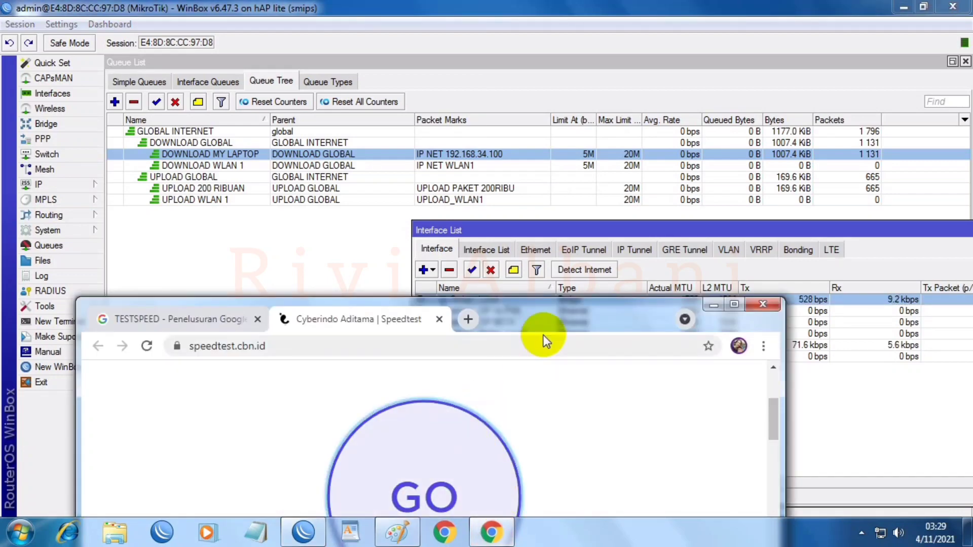
drag(540, 319, 384, 242)
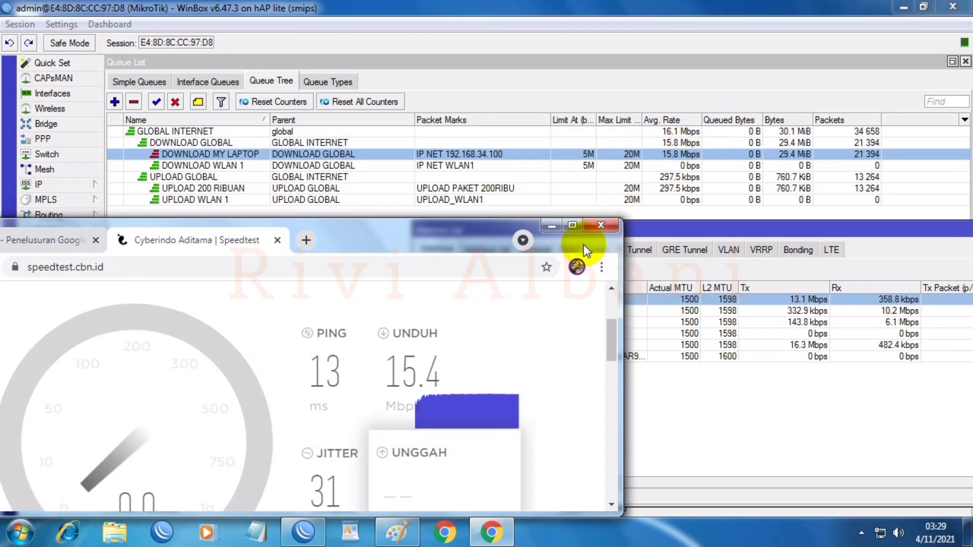
drag(461, 227, 494, 238)
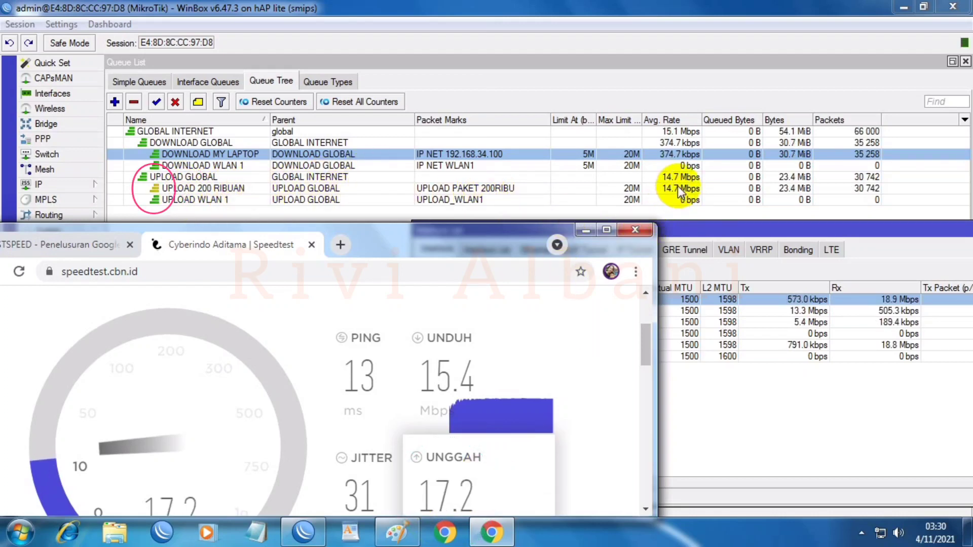
click(476, 235)
drag(477, 235, 379, 209)
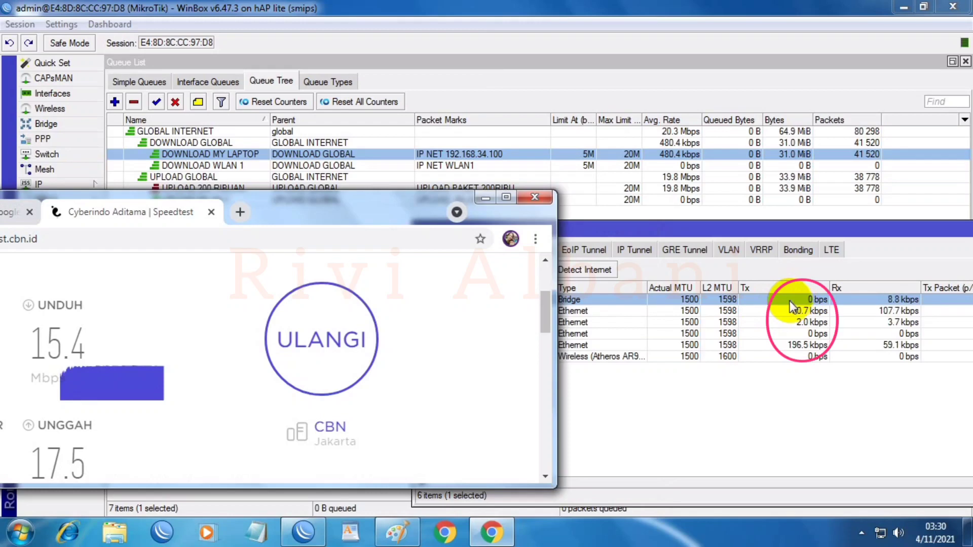
drag(372, 214, 243, 218)
drag(504, 233, 518, 219)
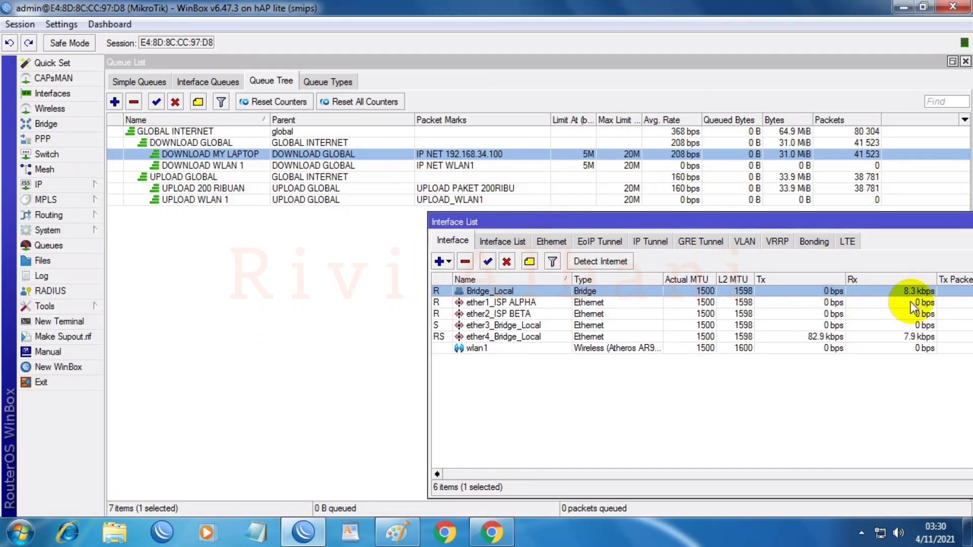
Step: Bring the speed test page forward and rerun it with ULANGI
click(490, 532)
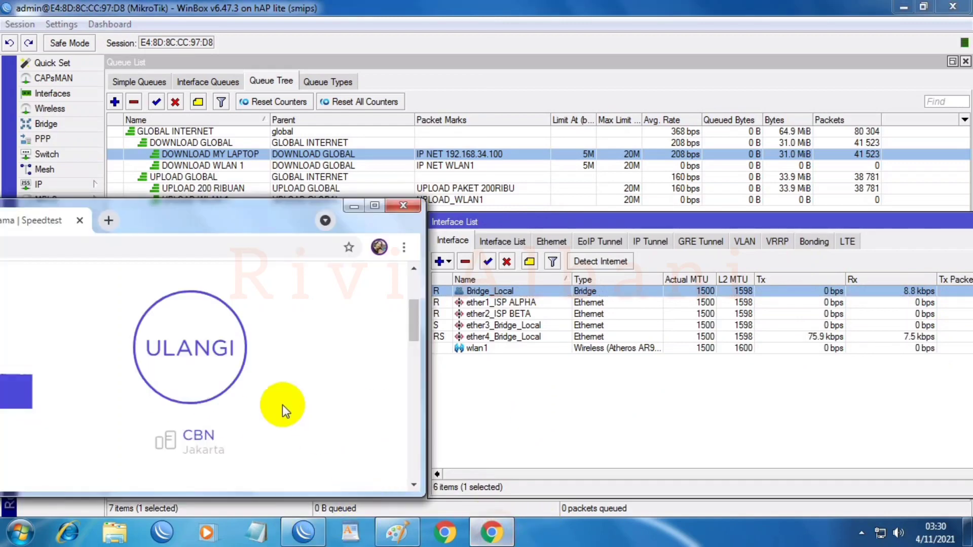
click(191, 364)
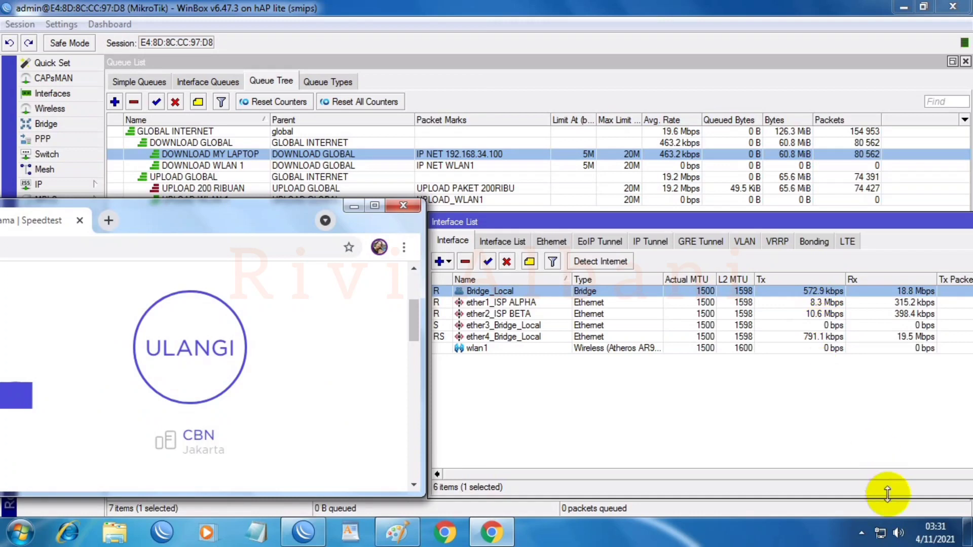
Step: Connect to the Youtube_Tutorial Wi-Fi with its security key and set its location to Public
click(880, 533)
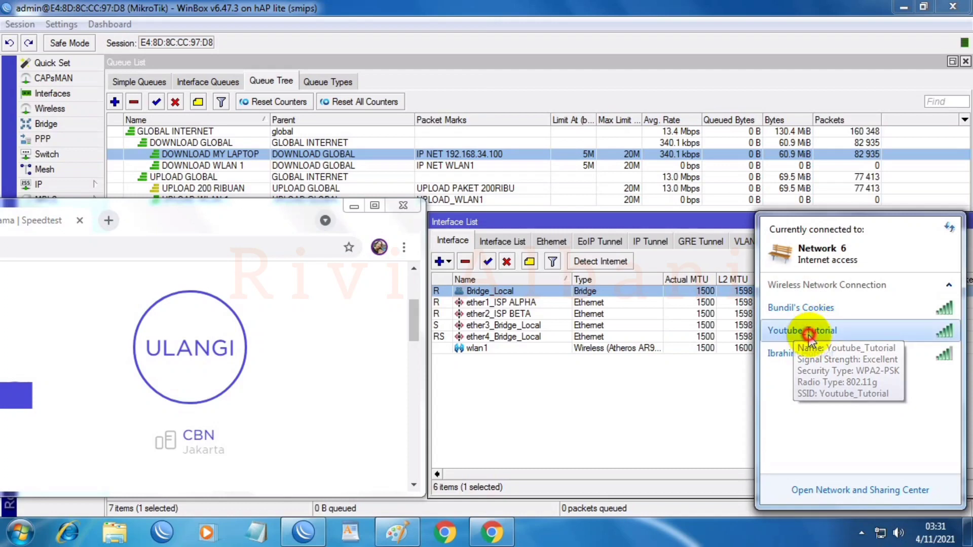
click(825, 330)
click(918, 355)
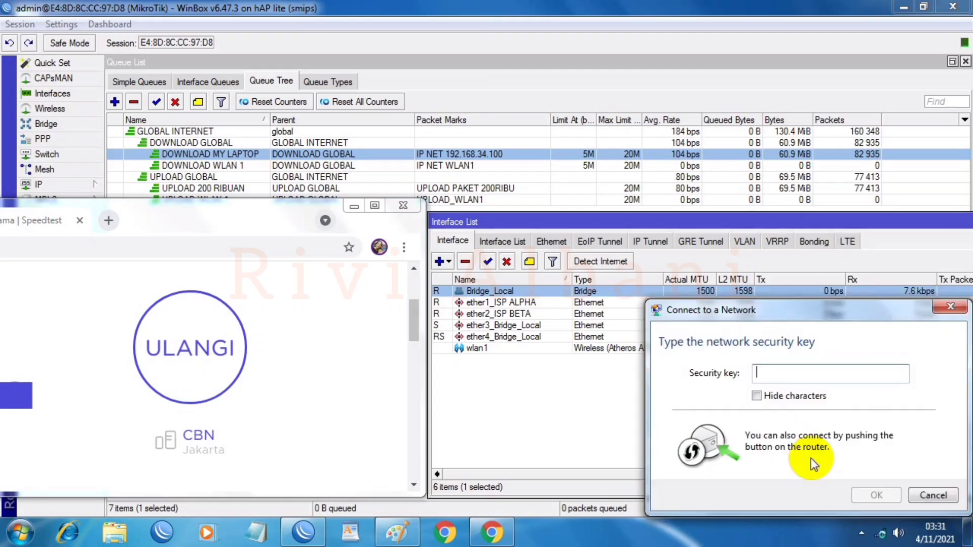
text(COBA)
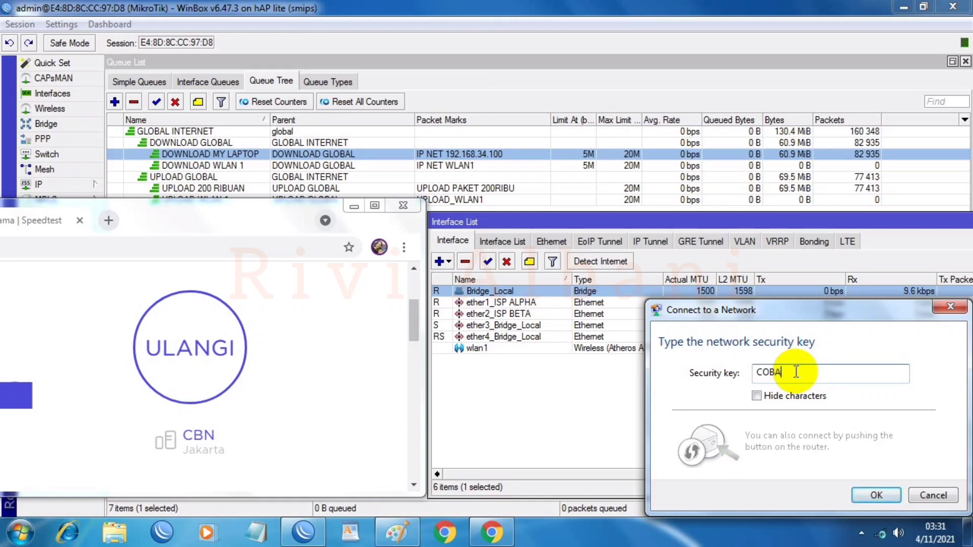
key(BackSpace)
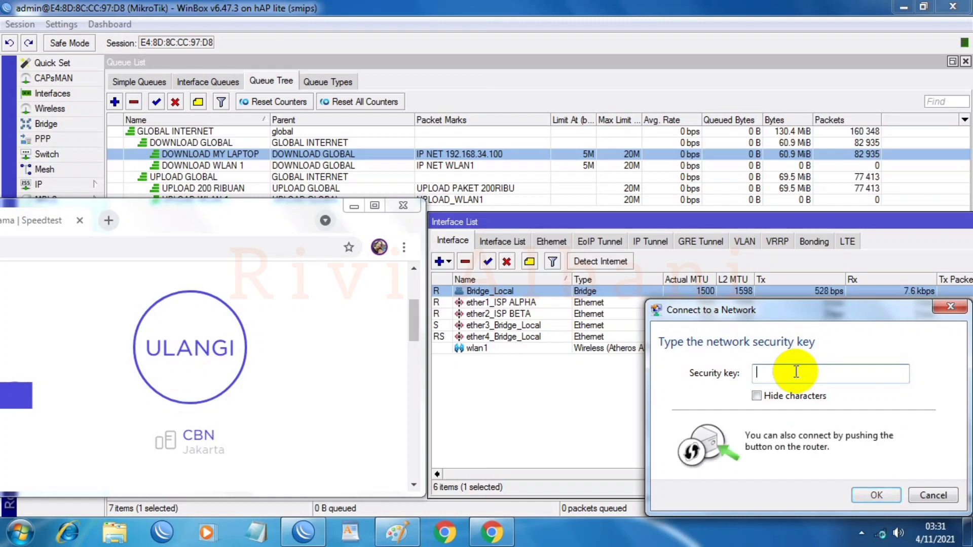
text(cobacoba)
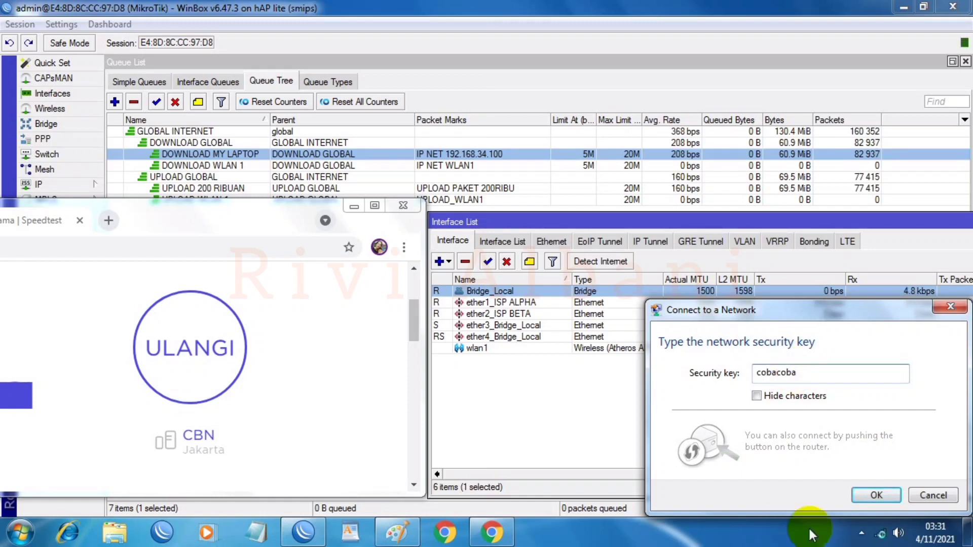
click(868, 497)
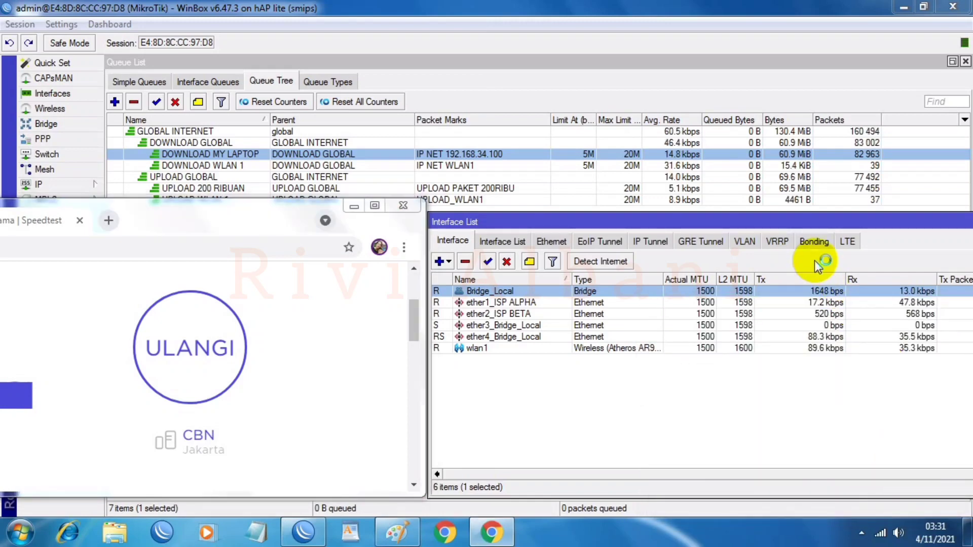
click(428, 345)
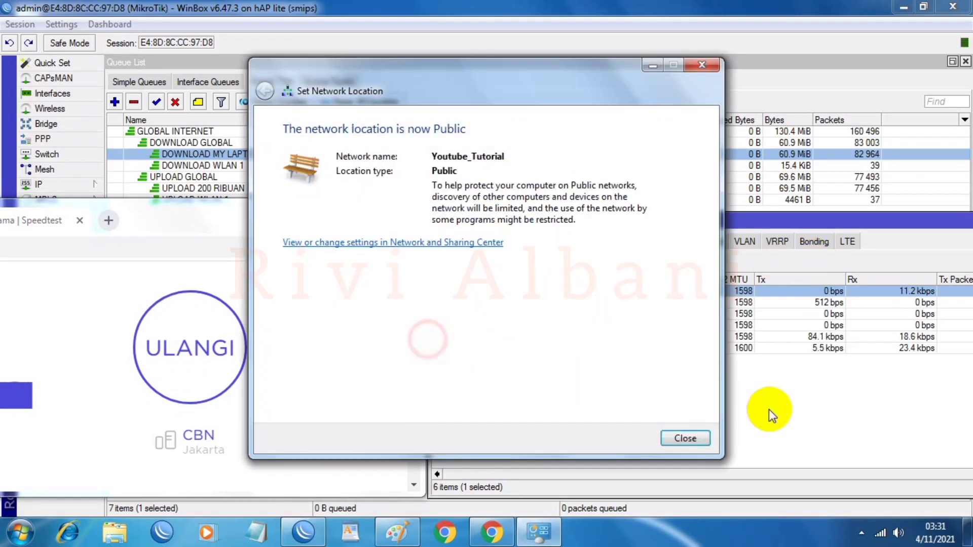
click(681, 439)
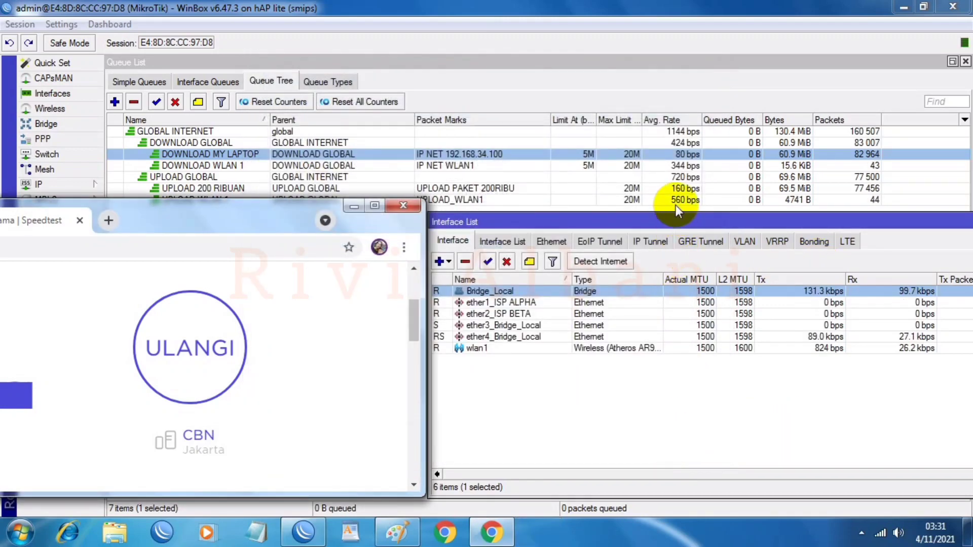
Step: From Network and Sharing Center's adapter list, disable Local Area Connection and close the window
click(881, 535)
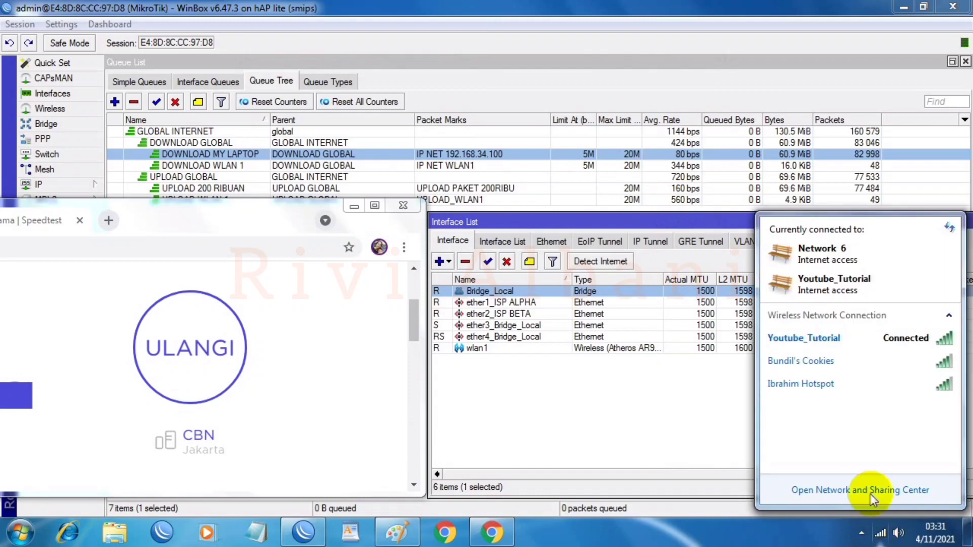
click(870, 491)
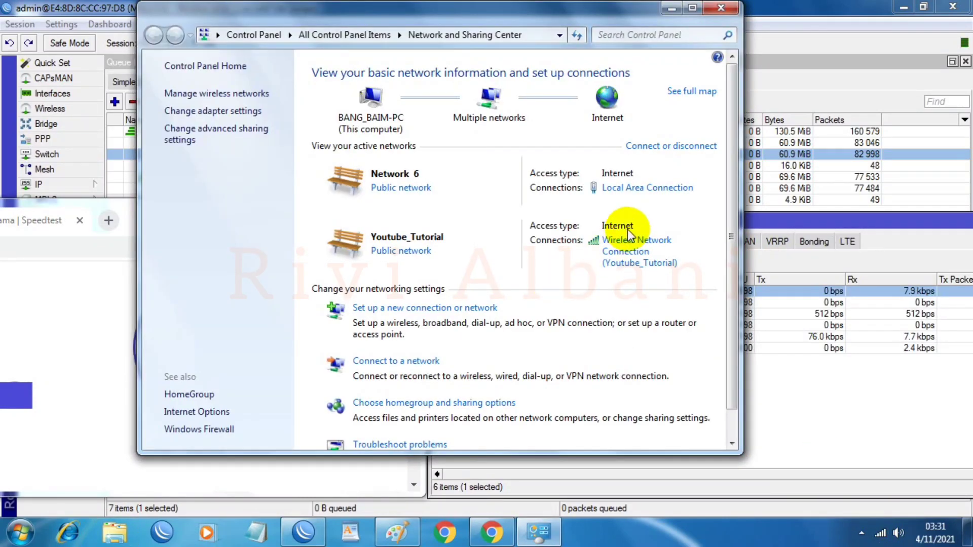
click(217, 112)
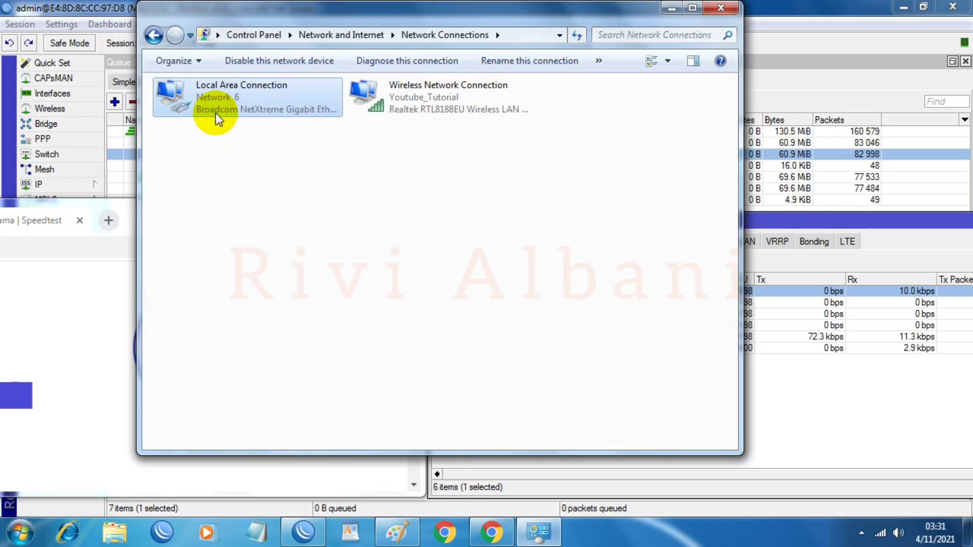
right_click(267, 99)
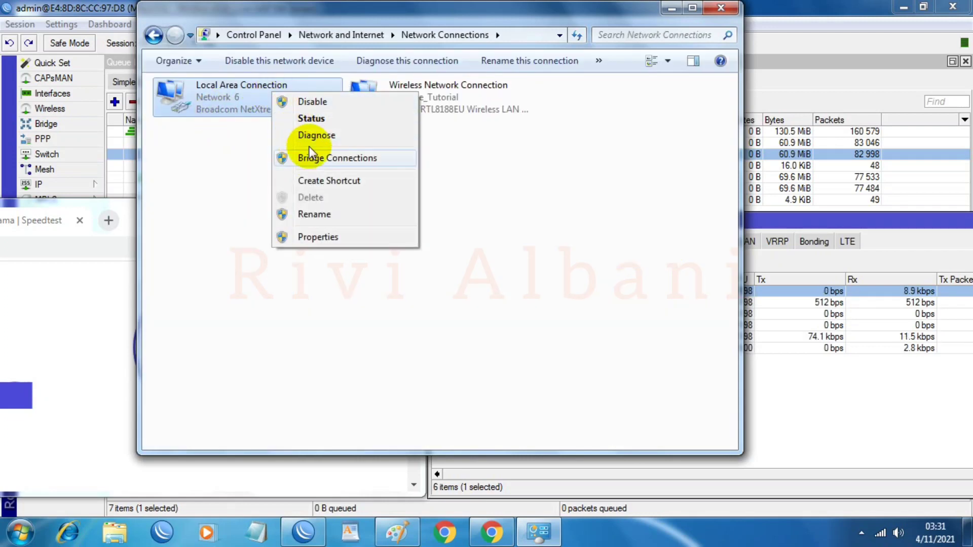
click(314, 104)
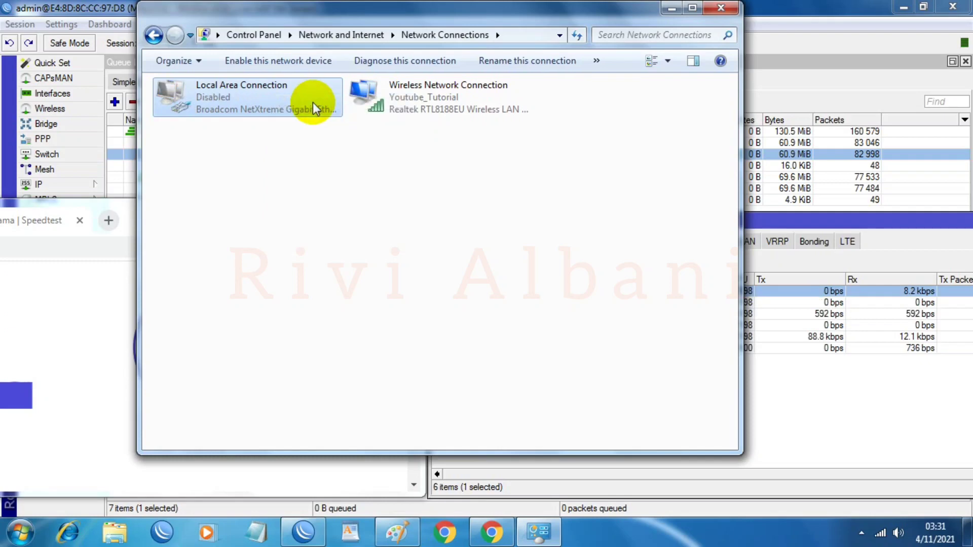
click(720, 9)
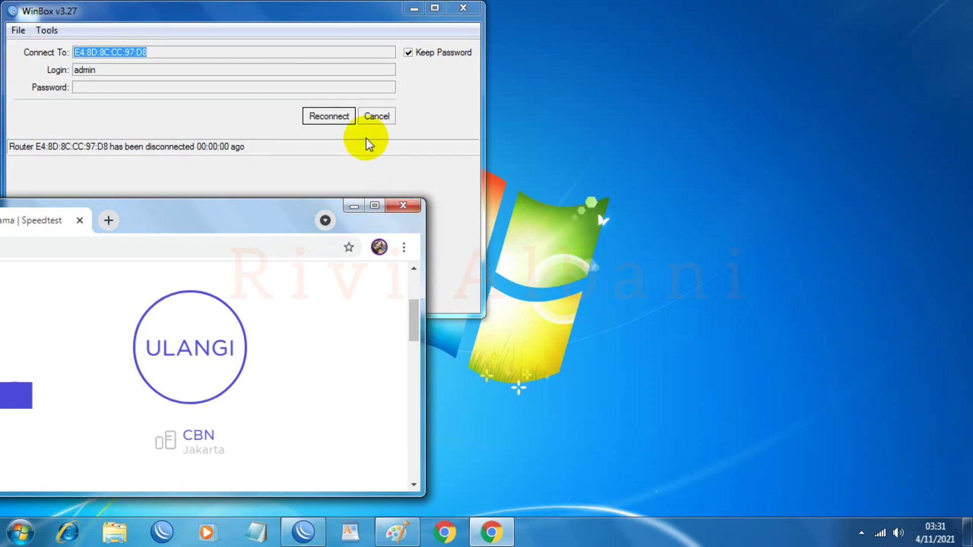
Step: Reconnect WinBox to the router and select the DOWNLOAD WLAN 1 queue
click(330, 116)
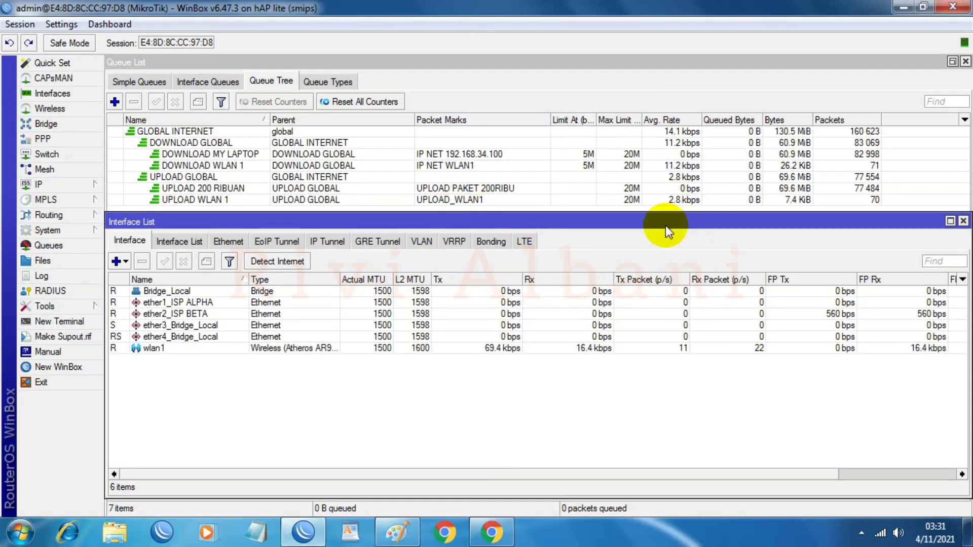
drag(665, 226, 663, 229)
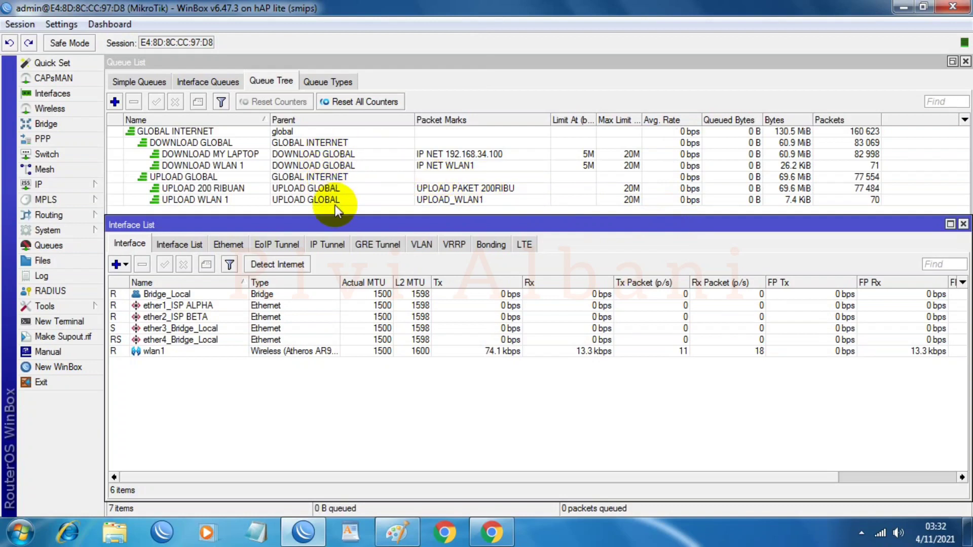
click(443, 164)
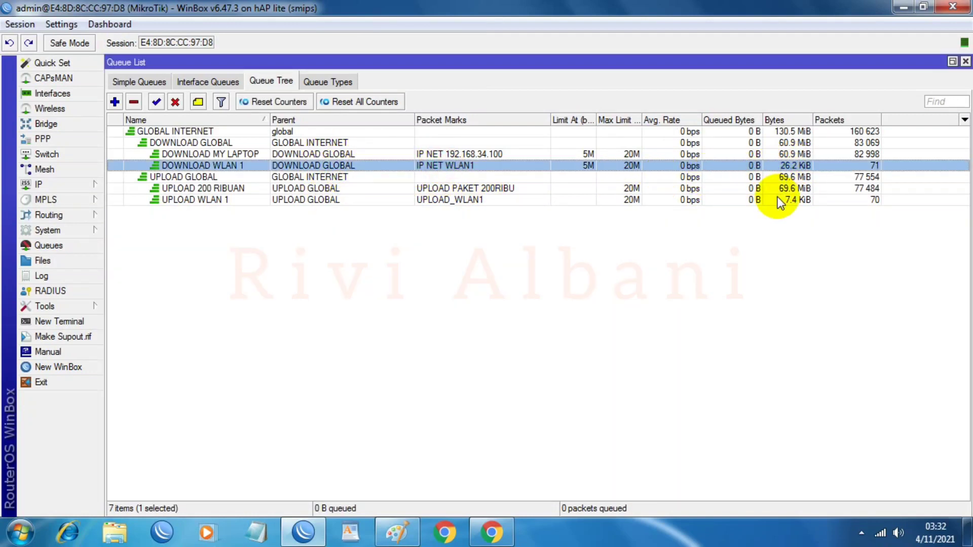
click(492, 532)
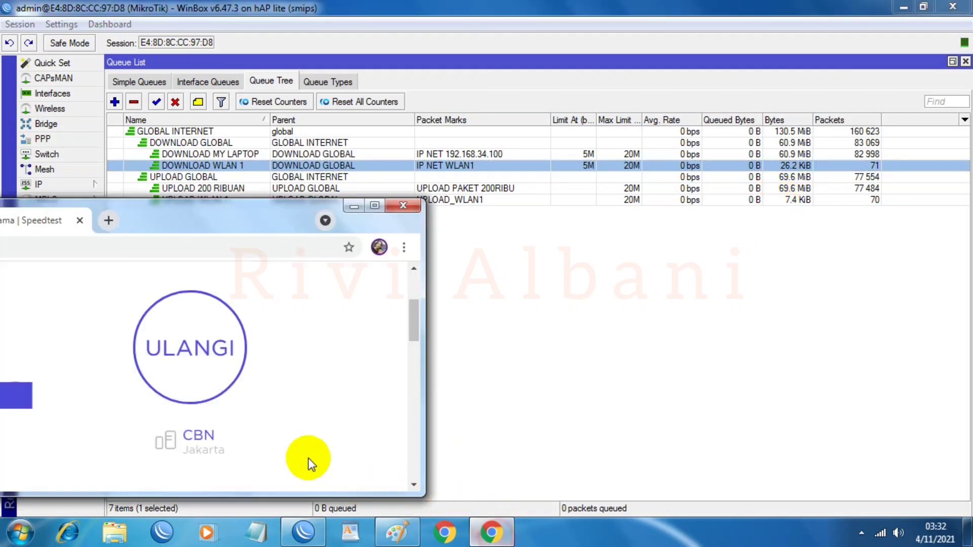
Step: Show the Interface List positioned below the Queue Tree
click(39, 92)
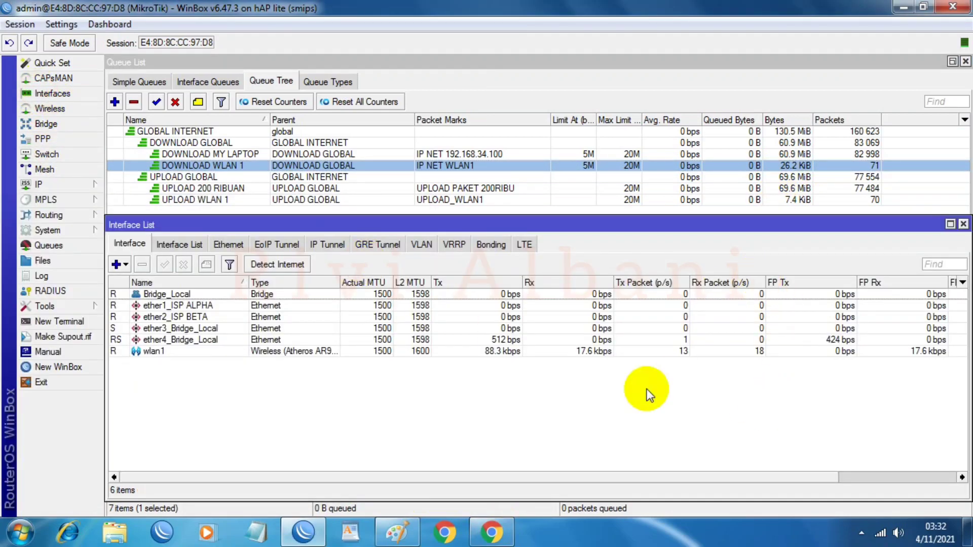
drag(597, 226, 934, 226)
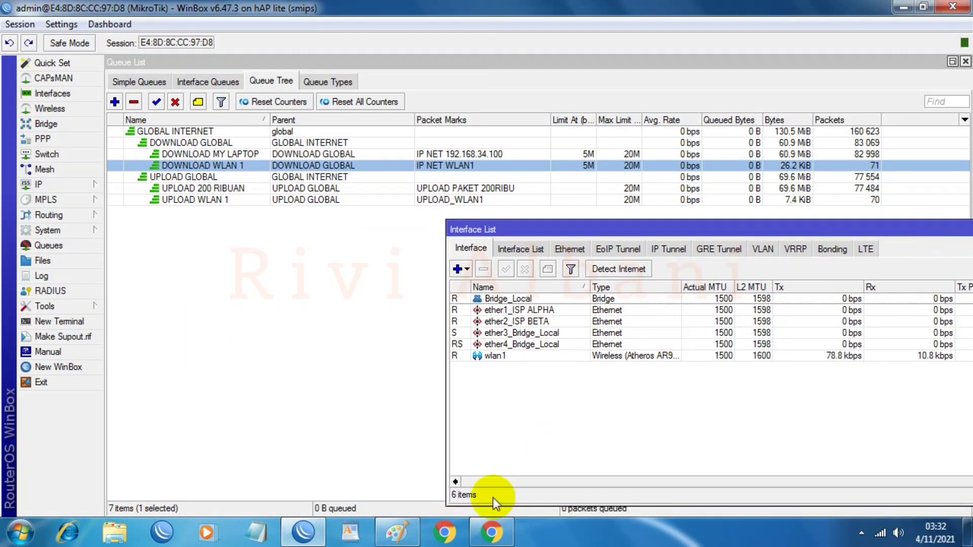
drag(545, 230, 500, 230)
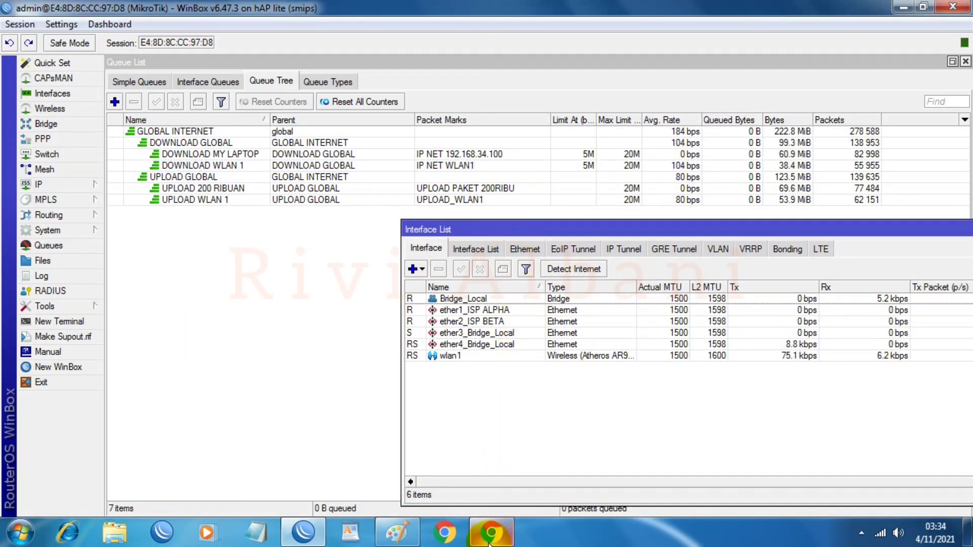
Step: Select the DOWNLOAD WLAN 1 queue and place the Interface List at the lower right
click(491, 533)
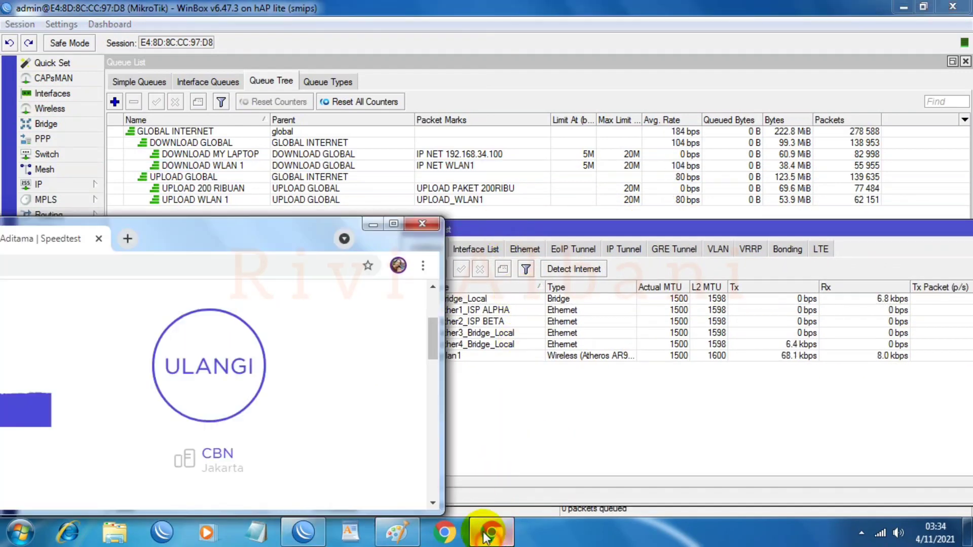
click(131, 265)
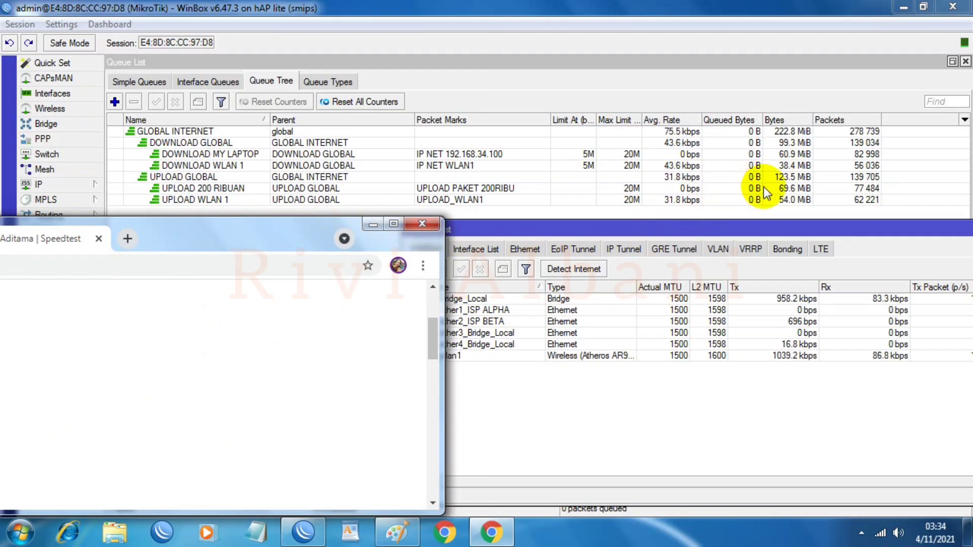
click(675, 168)
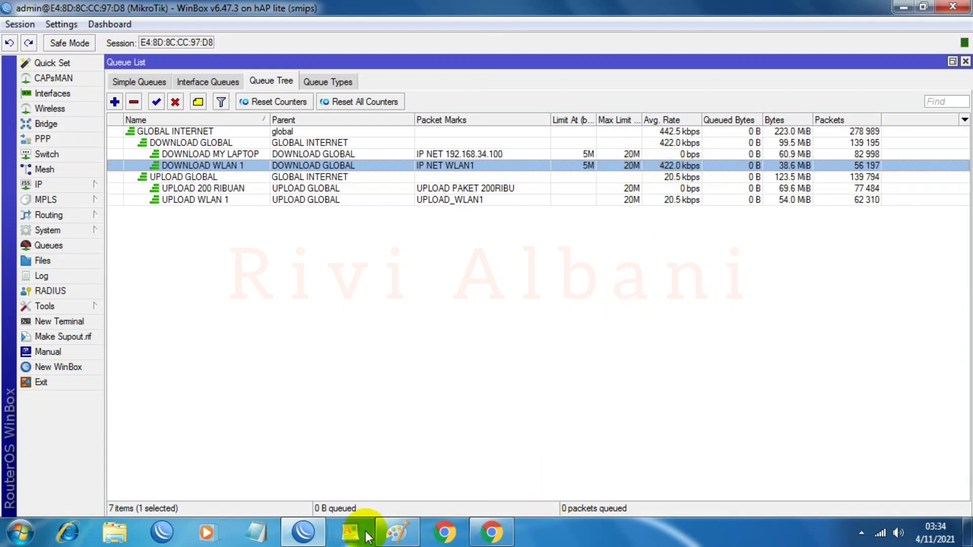
click(43, 96)
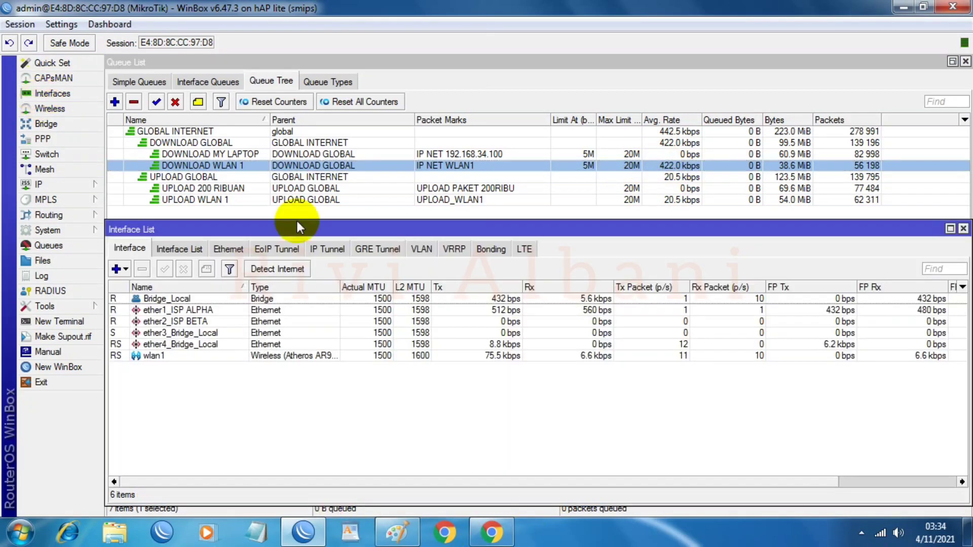
drag(476, 232, 776, 225)
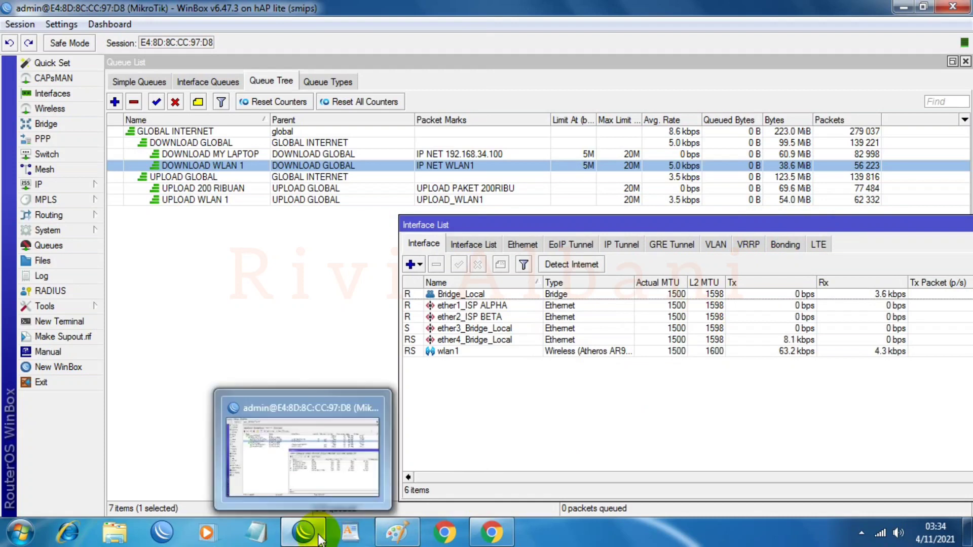
Step: Run the Wi-Fi speed test and check the UPLOAD WLAN 1 queue's counted traffic
click(492, 532)
click(124, 414)
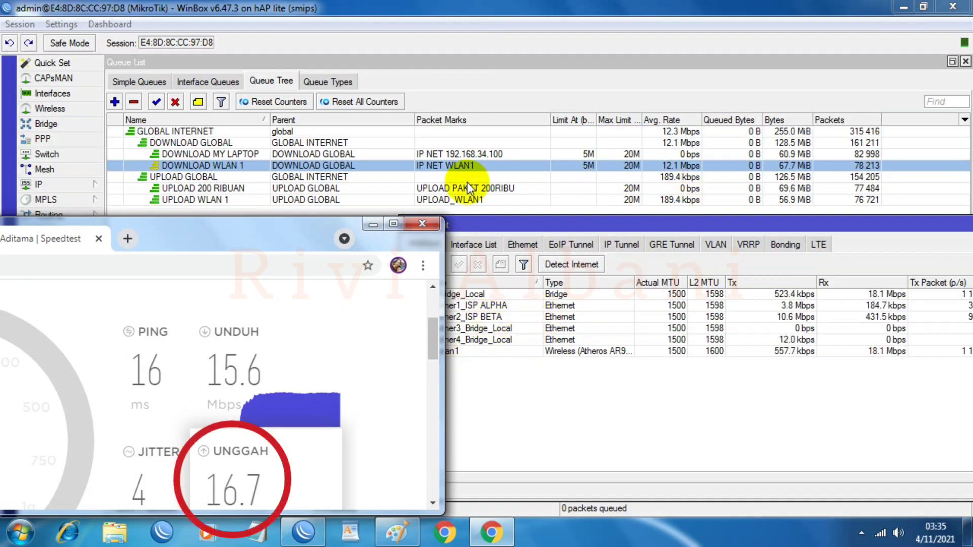
click(679, 201)
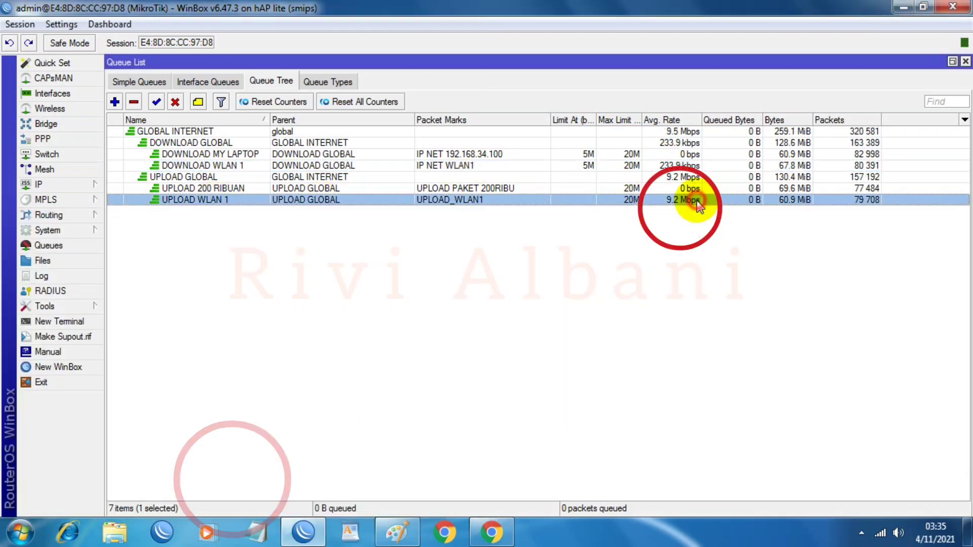
Step: Show the Interface List with the ether1_ISP ALPHA and ether2_ISP BETA ports
click(46, 94)
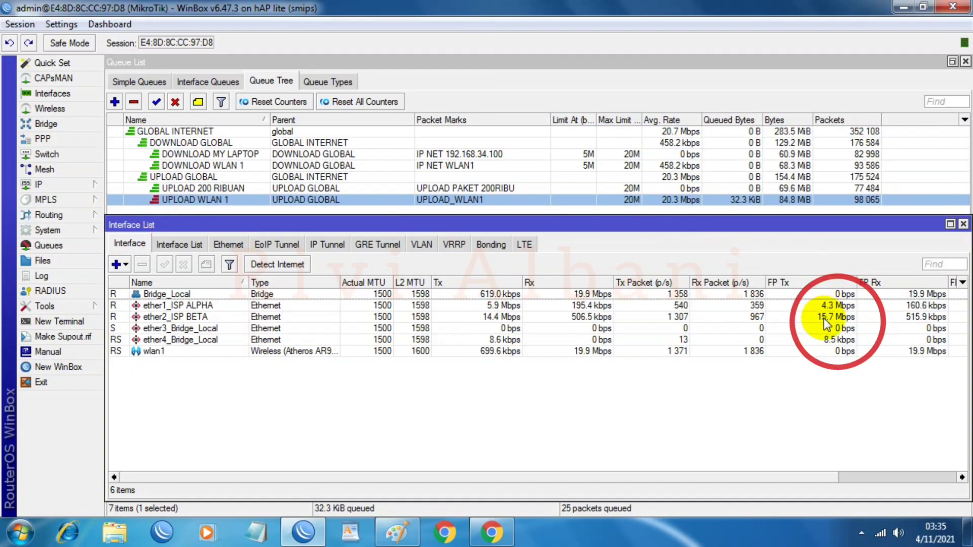
click(402, 530)
click(413, 531)
Step: Rerun the Wi-Fi speed test and compare FP Rx on ISP ALPHA and ISP BETA
click(492, 531)
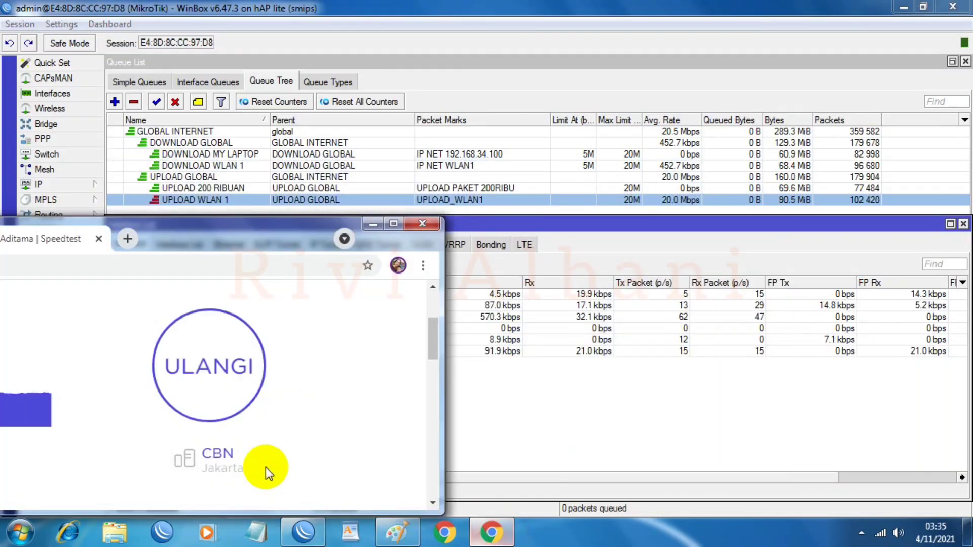
click(208, 348)
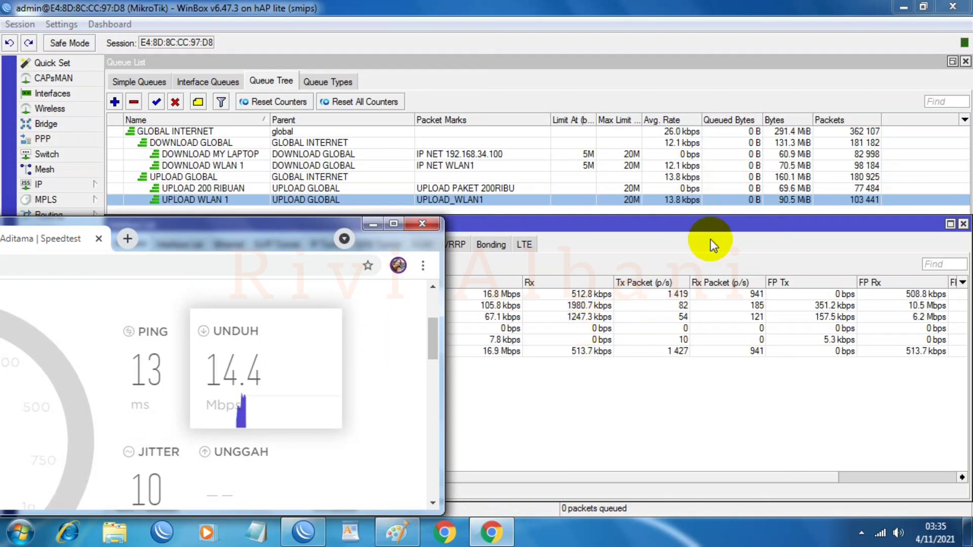
click(929, 312)
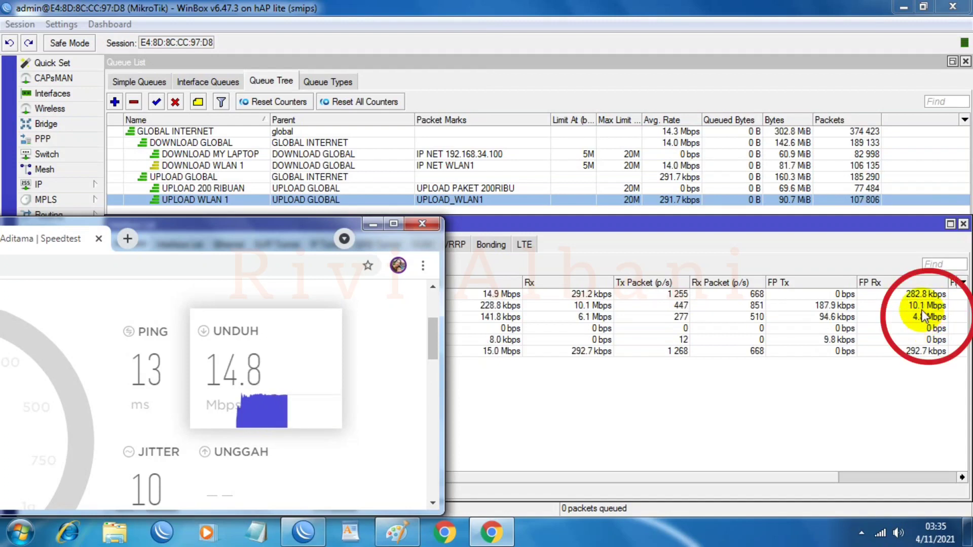
click(922, 316)
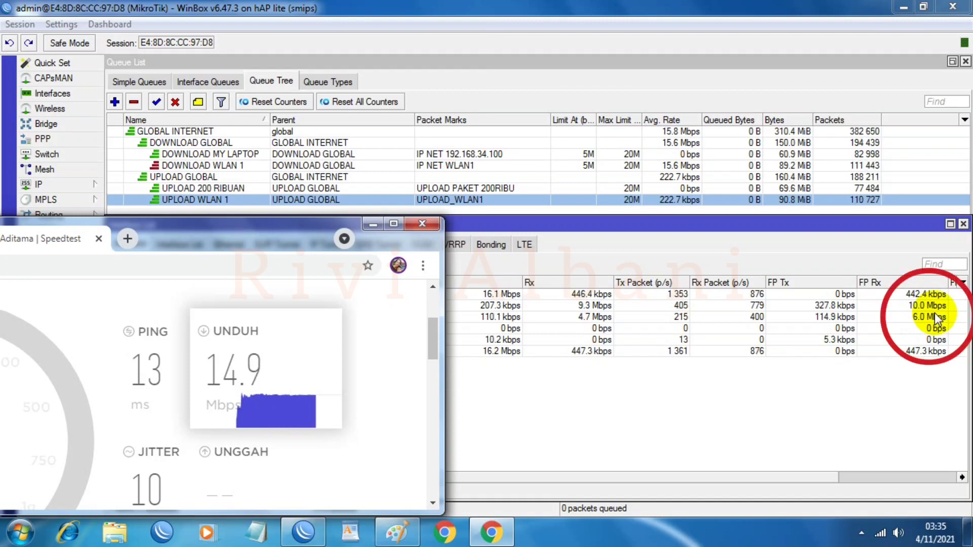
click(935, 314)
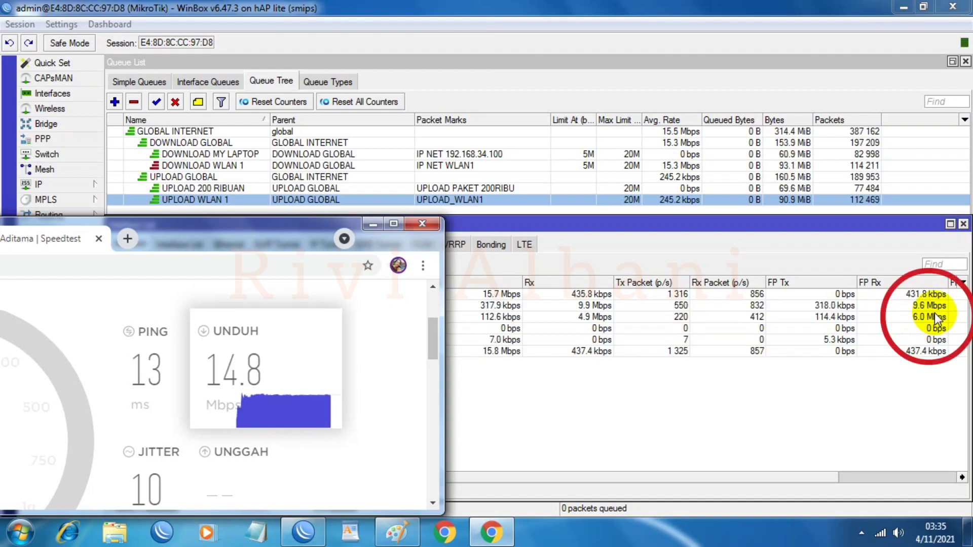
click(154, 166)
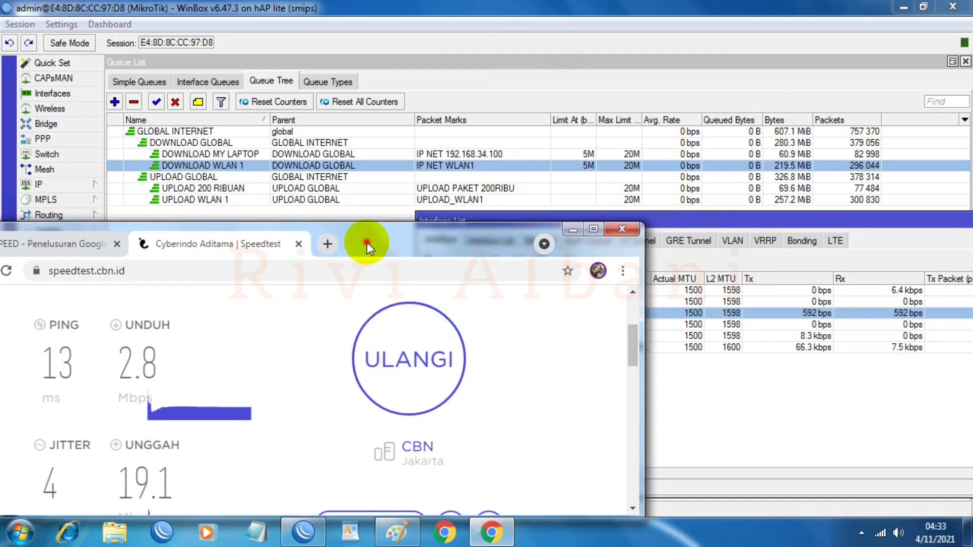
drag(367, 242, 308, 226)
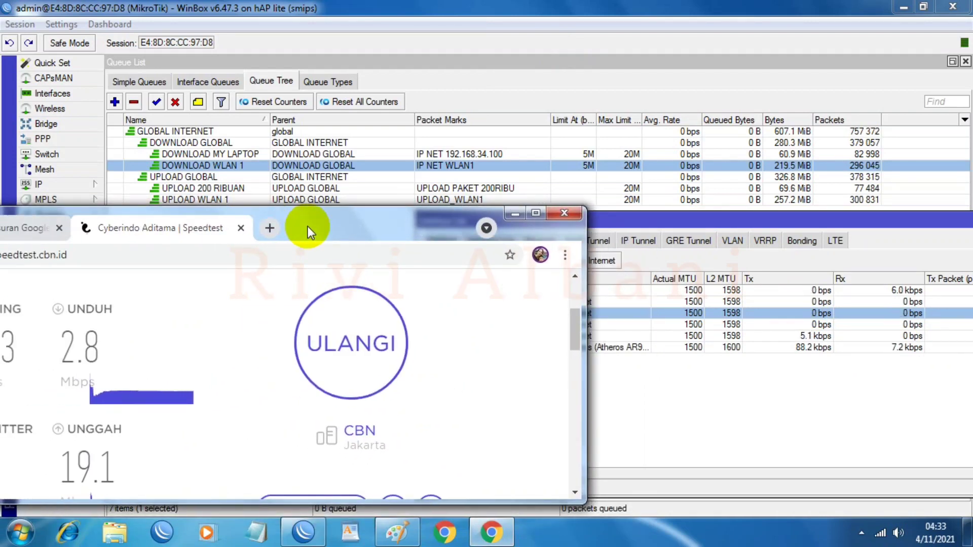
Step: Change DOWNLOAD WLAN 1's limit-at and max limit from 5M/20M to 3M each
drag(309, 226, 376, 227)
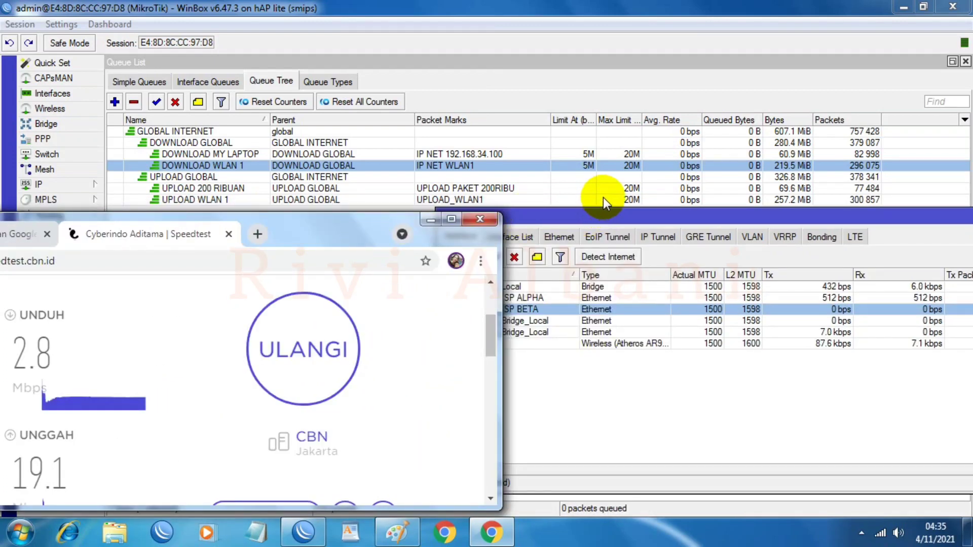
double_click(622, 162)
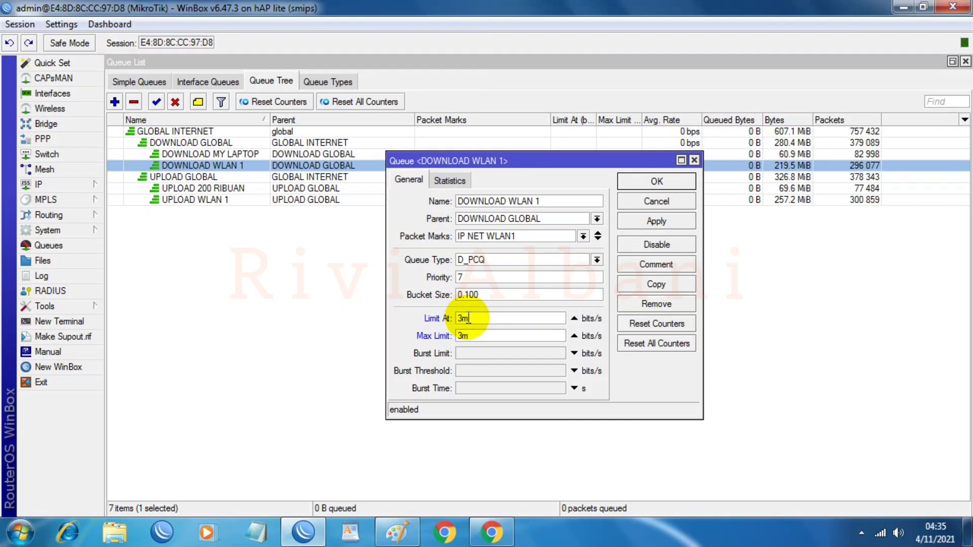
click(659, 221)
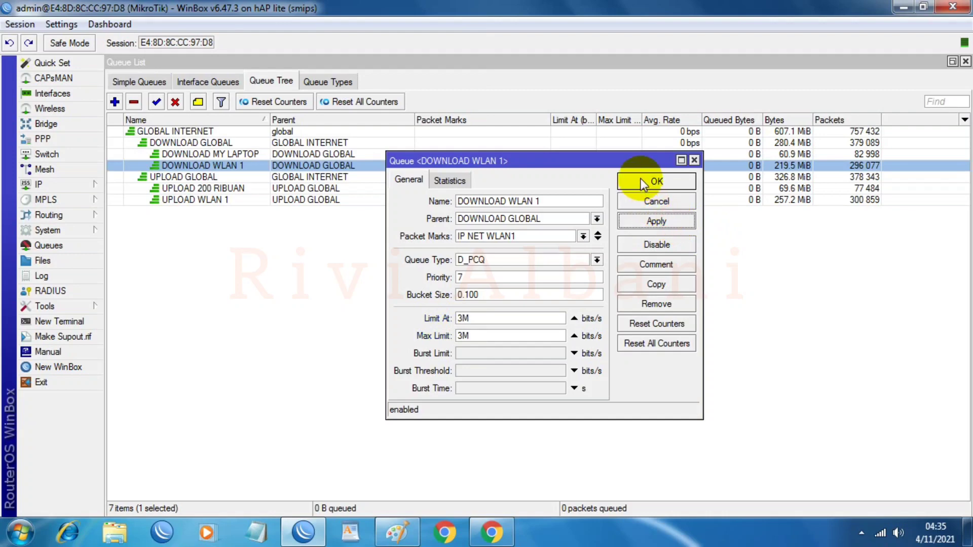
click(643, 183)
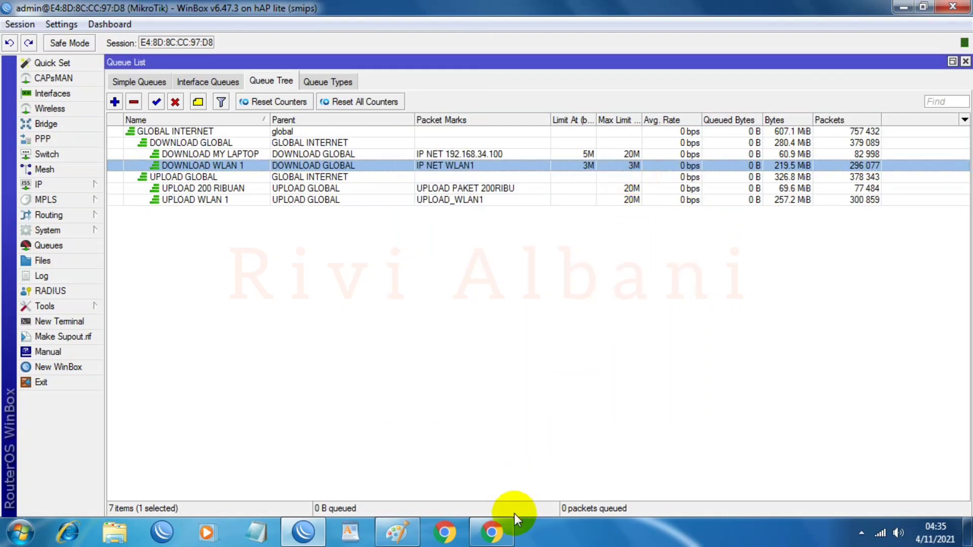
Step: Rerun the Wi-Fi speed test under the 3M cap, getting 2.9 Mbps download
click(44, 97)
drag(227, 219, 575, 224)
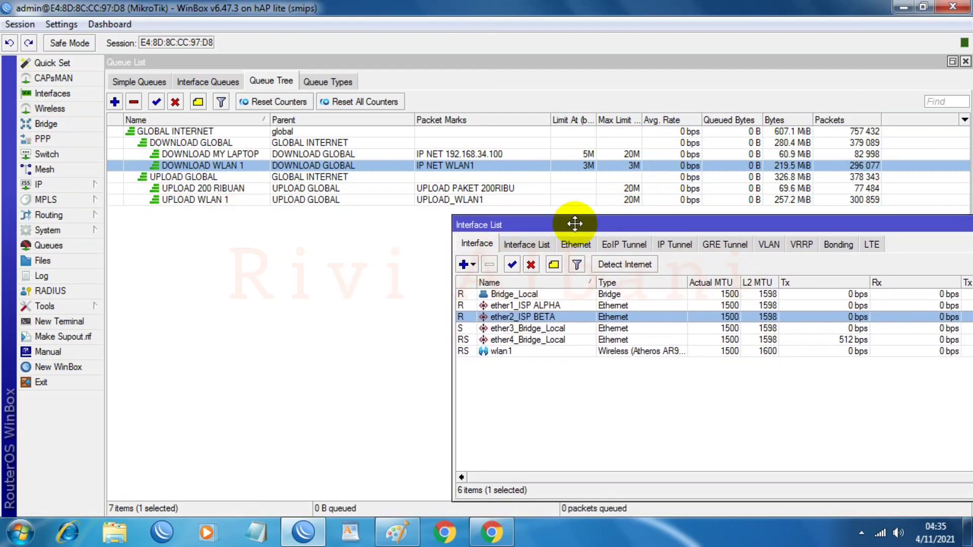
click(492, 533)
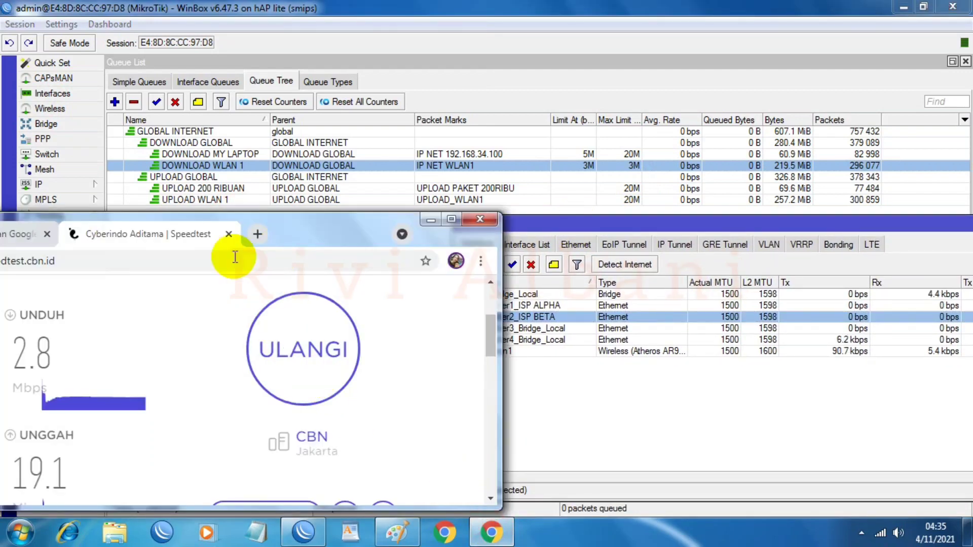
click(322, 352)
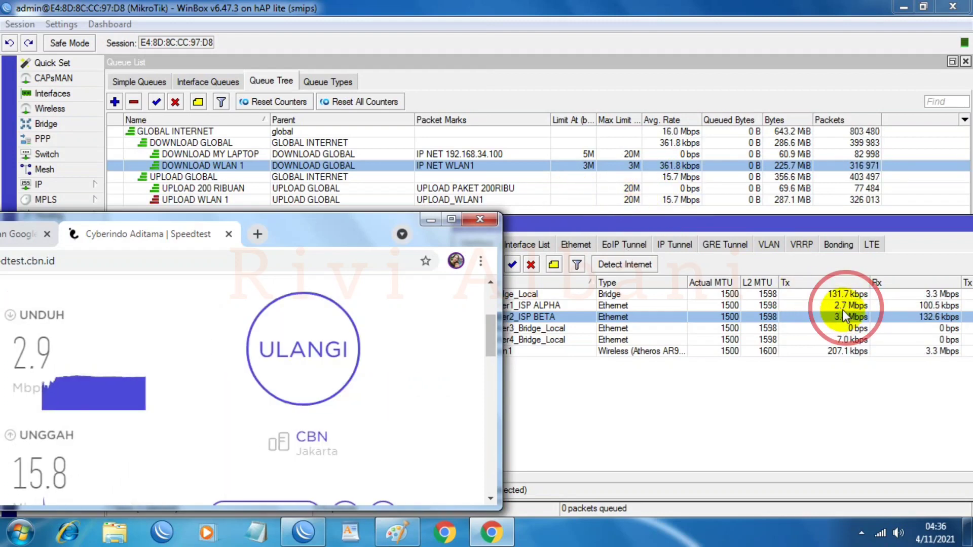
click(328, 338)
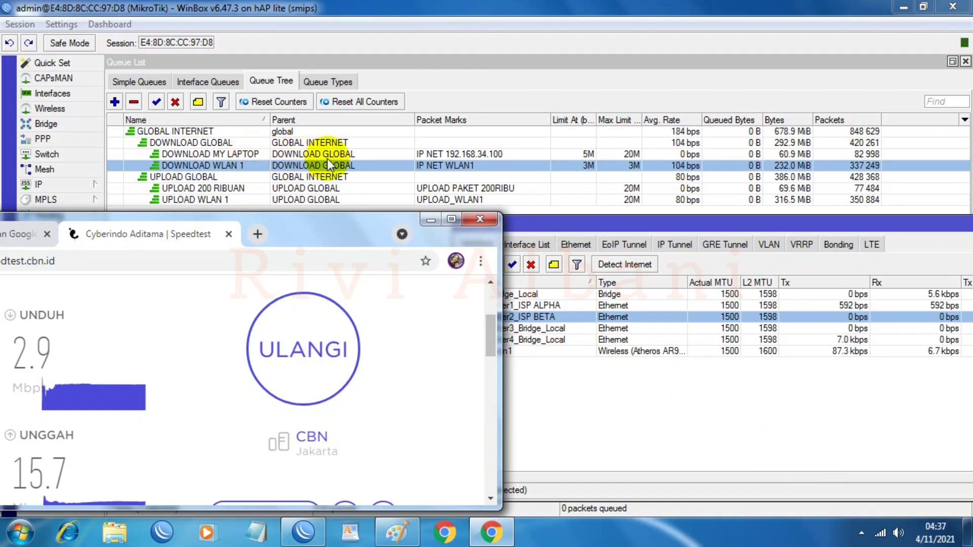
Step: Reach the adapter settings through the Network and Sharing Center
click(414, 154)
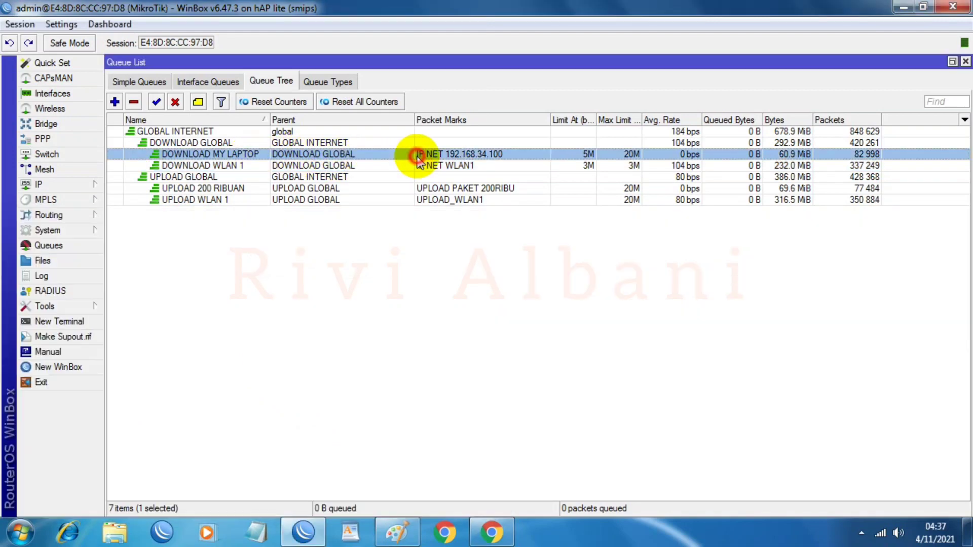
click(881, 531)
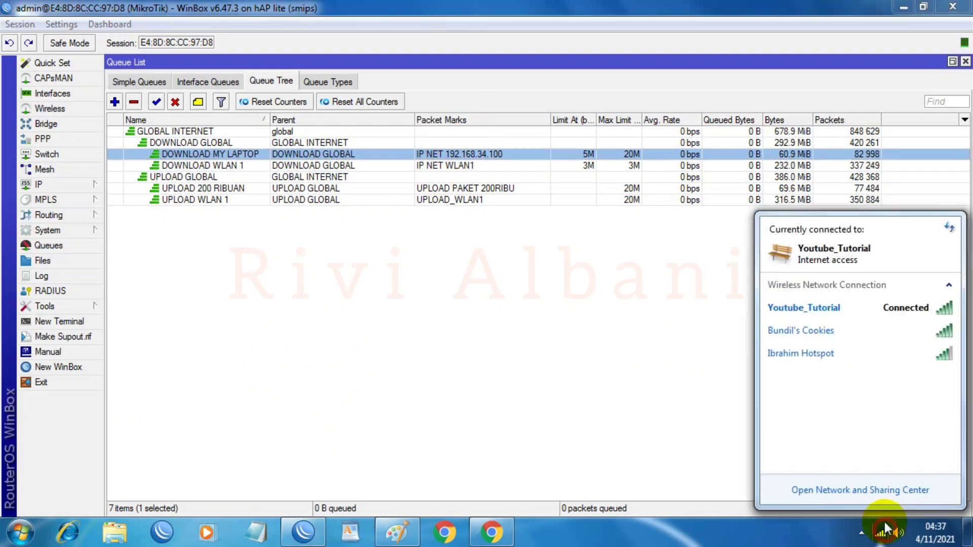
click(845, 491)
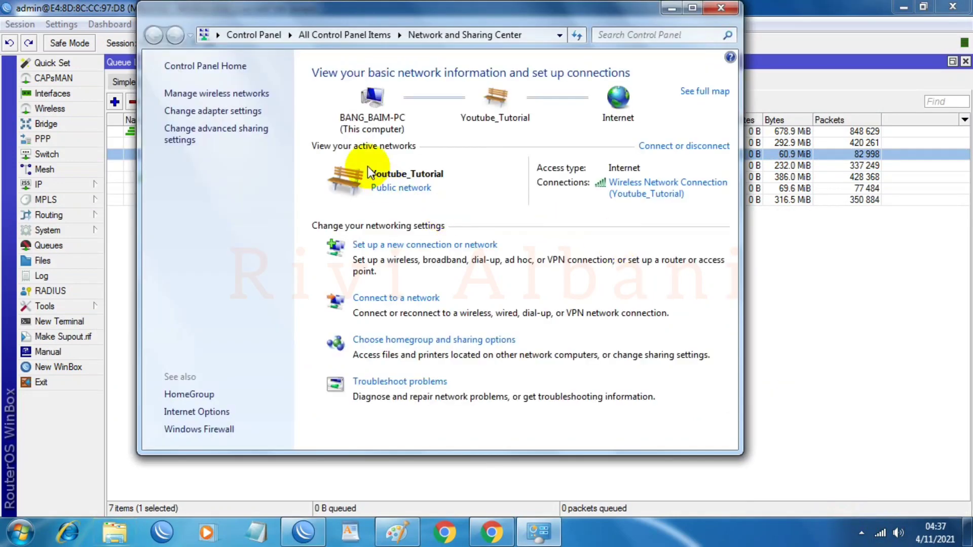
click(180, 111)
Step: Enable Local Area Connection, disable Wireless Network Connection, and close the connections window
click(178, 108)
double_click(213, 108)
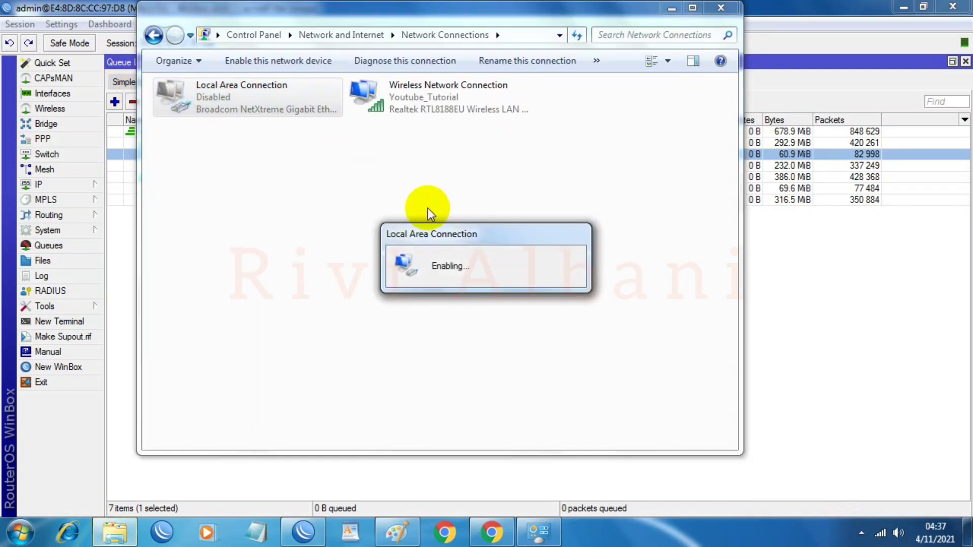
right_click(429, 109)
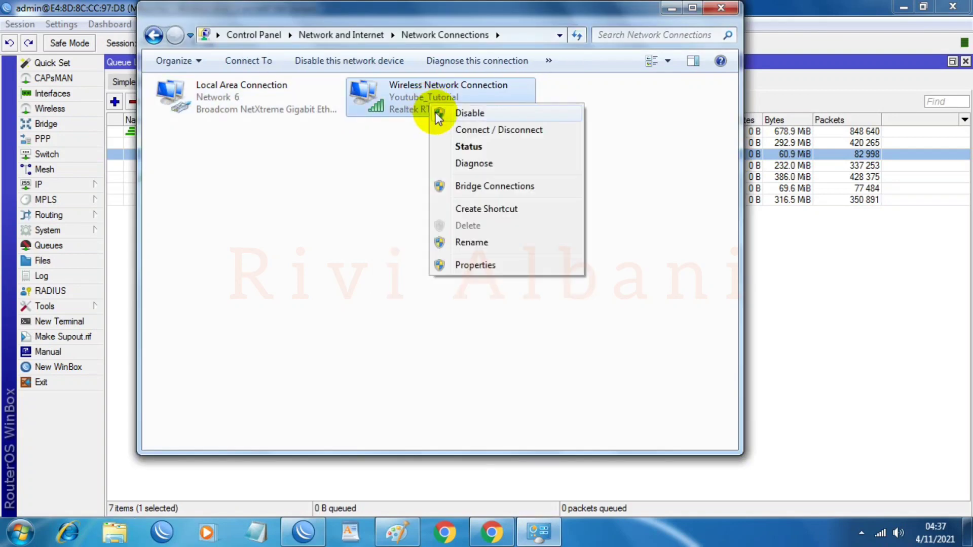
click(470, 115)
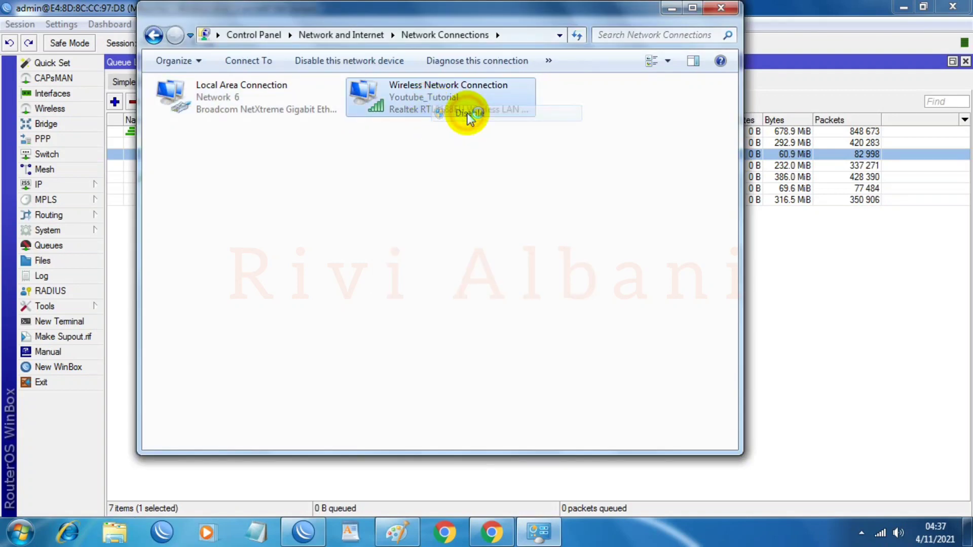
click(734, 11)
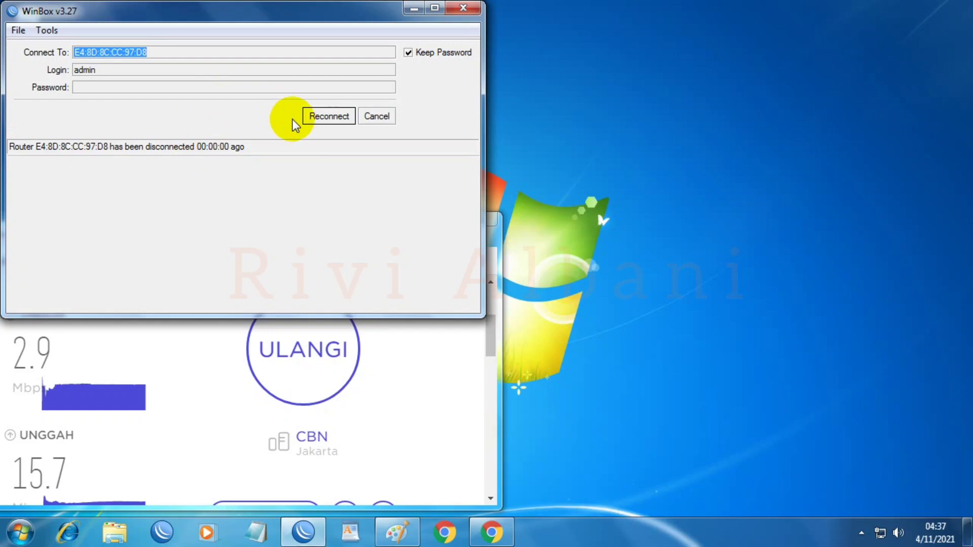
Step: Reconnect WinBox and set the DOWNLOAD MY LAPTOP queue's max limit to 5M
click(311, 115)
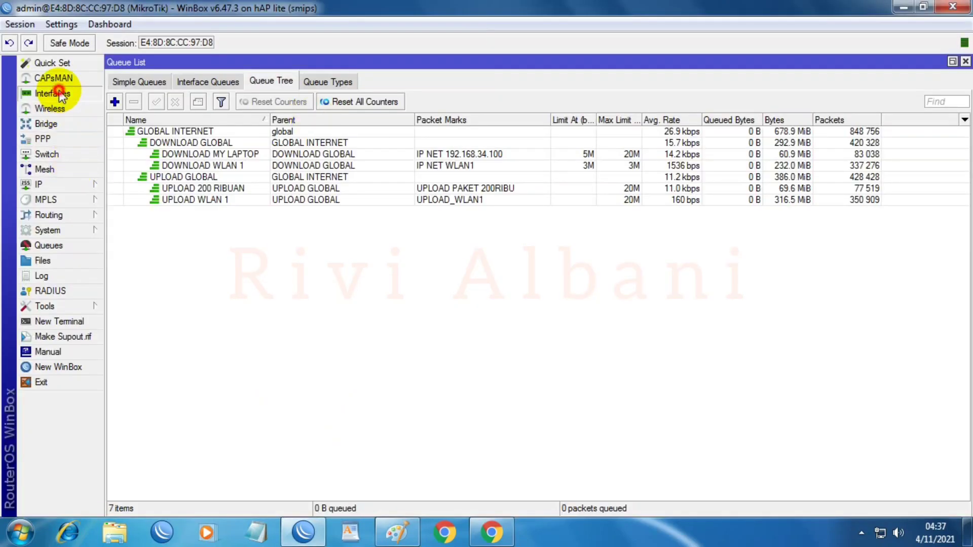
click(60, 94)
drag(147, 224, 544, 222)
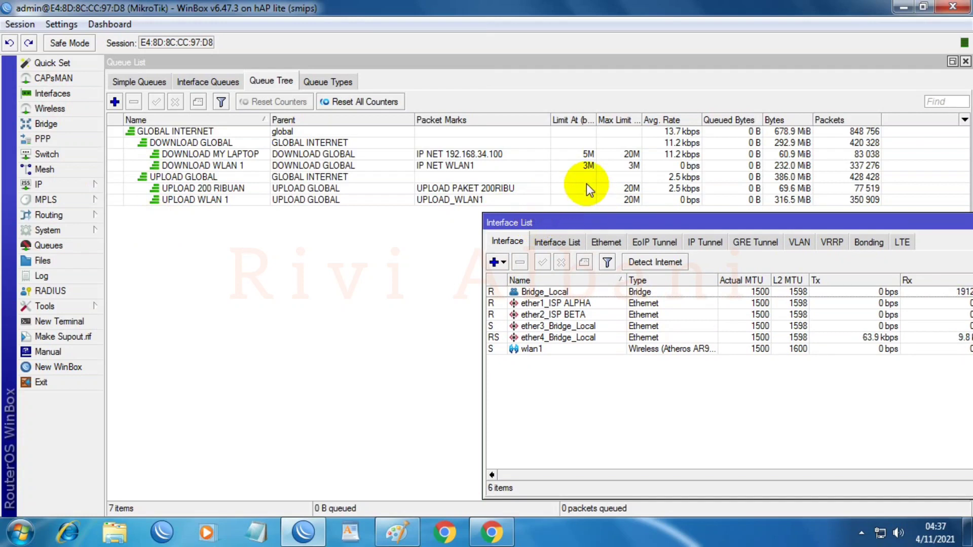
double_click(555, 153)
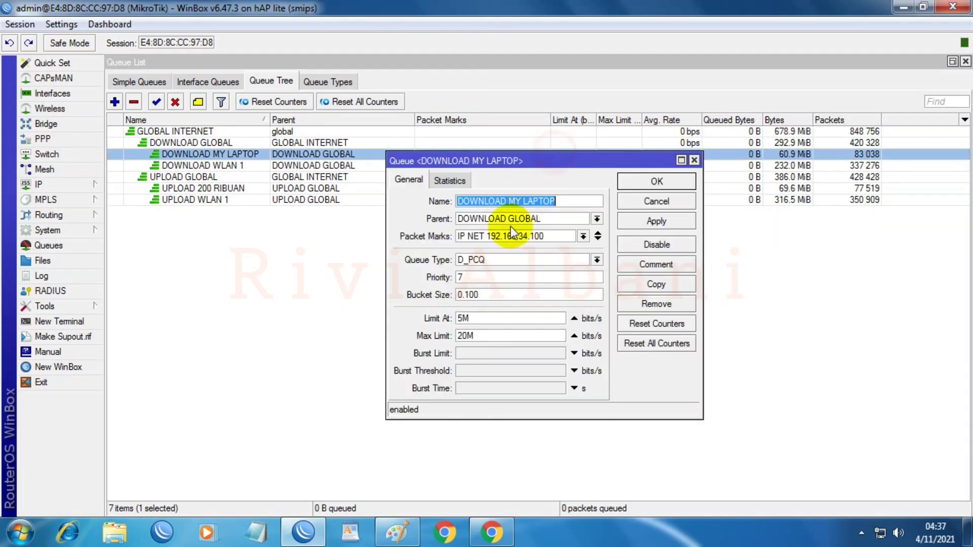
double_click(475, 317)
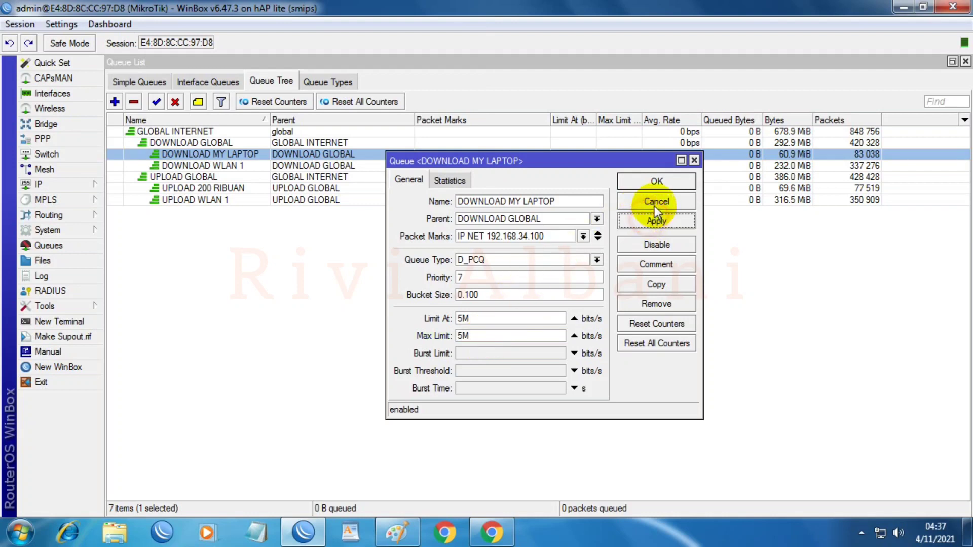
click(657, 183)
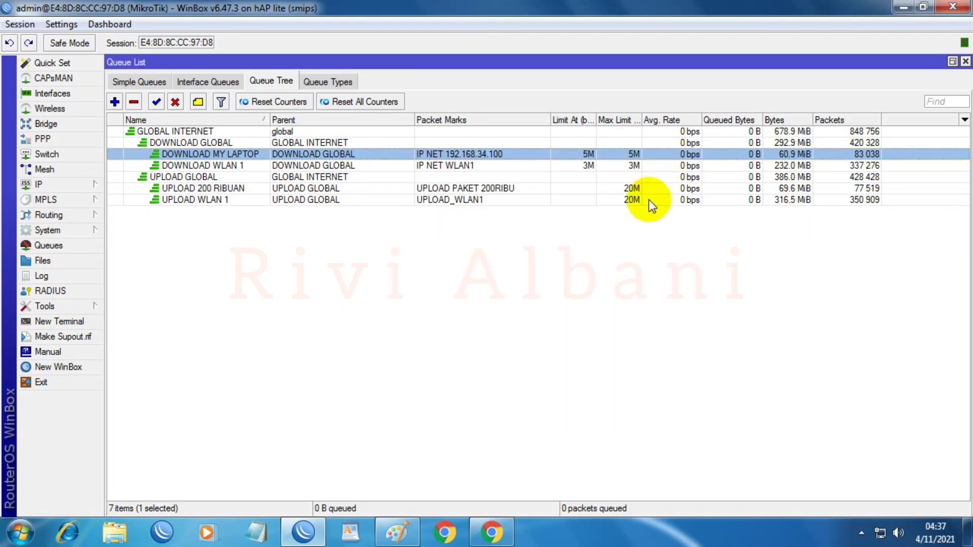
Step: Lower the UPLOAD 200 RIBUAN queue's max limit from 20M to 10M
double_click(648, 200)
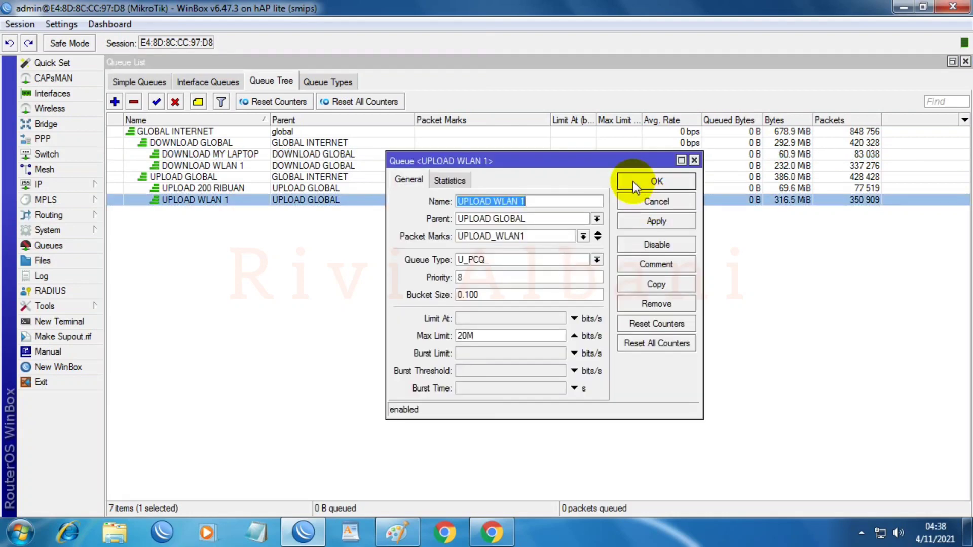
click(658, 204)
double_click(655, 188)
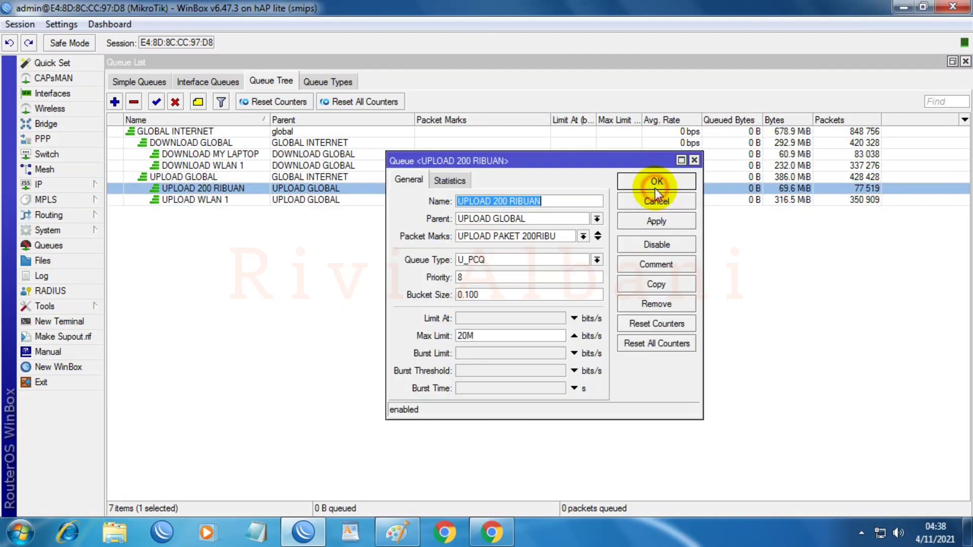
click(498, 335)
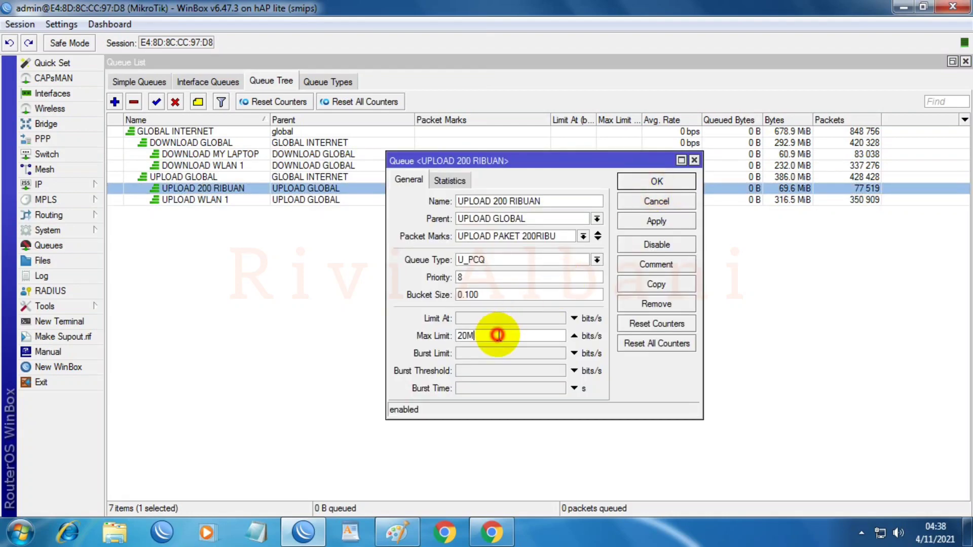
click(643, 223)
click(659, 182)
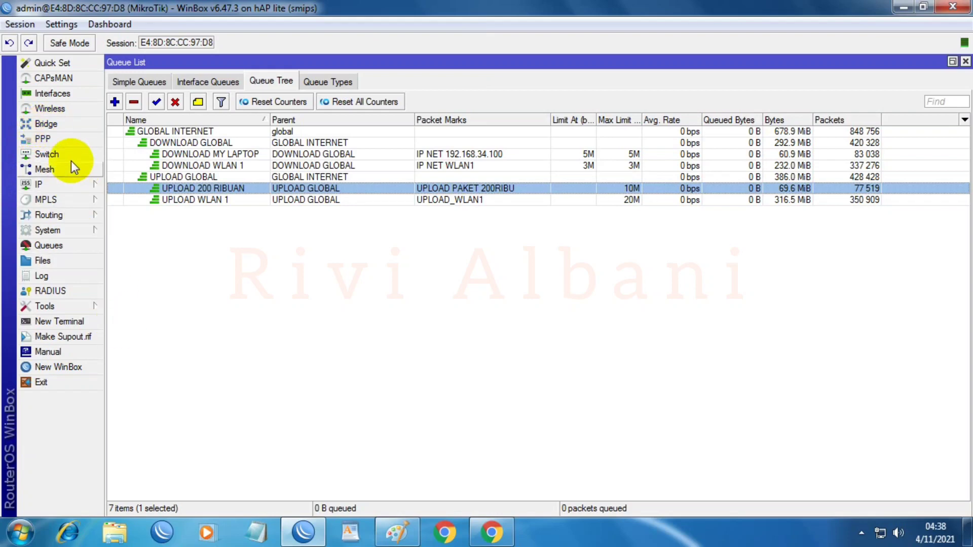
click(51, 94)
Step: Rerun the speed test over the wired link, reaching 14.7 Mbps down and 15.2 Mbps up
drag(163, 220, 480, 230)
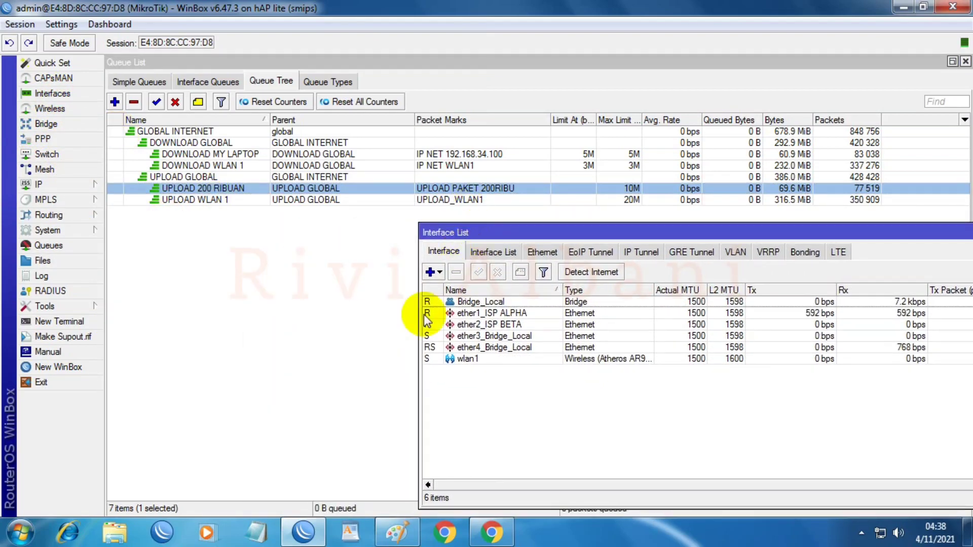
click(491, 529)
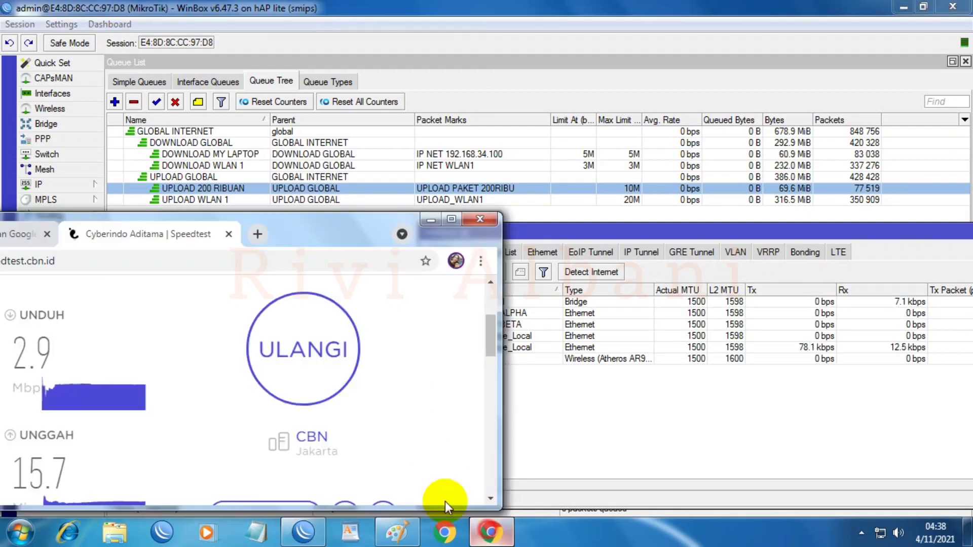
click(297, 361)
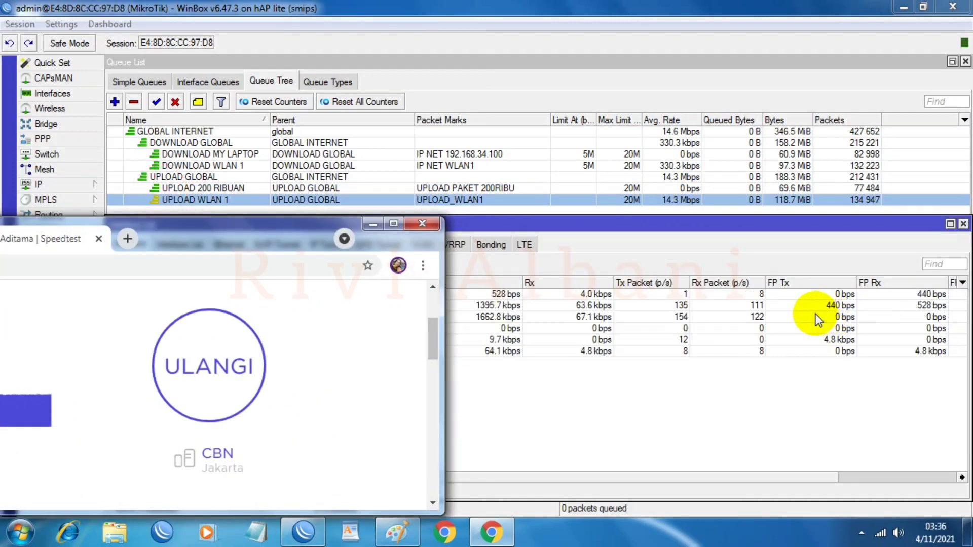
drag(257, 235, 467, 224)
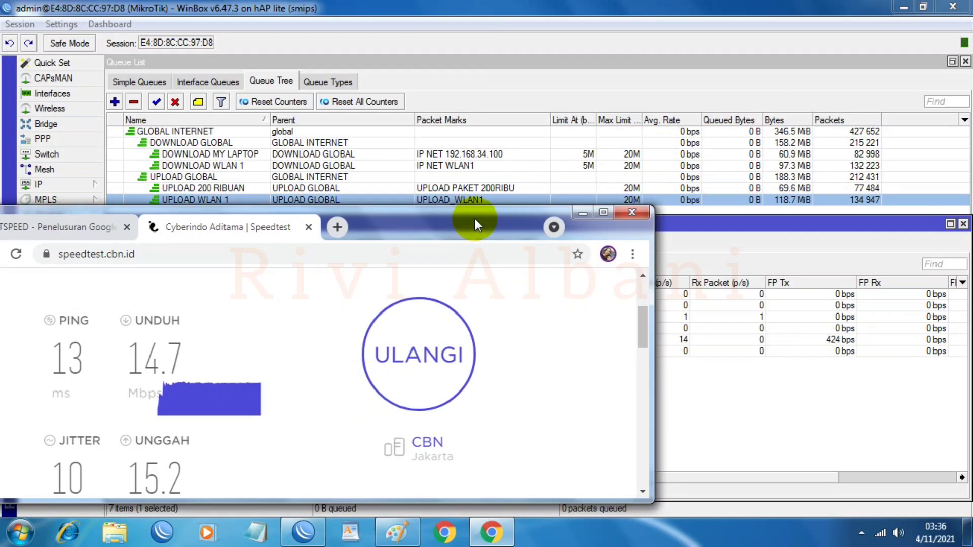
drag(475, 220, 218, 221)
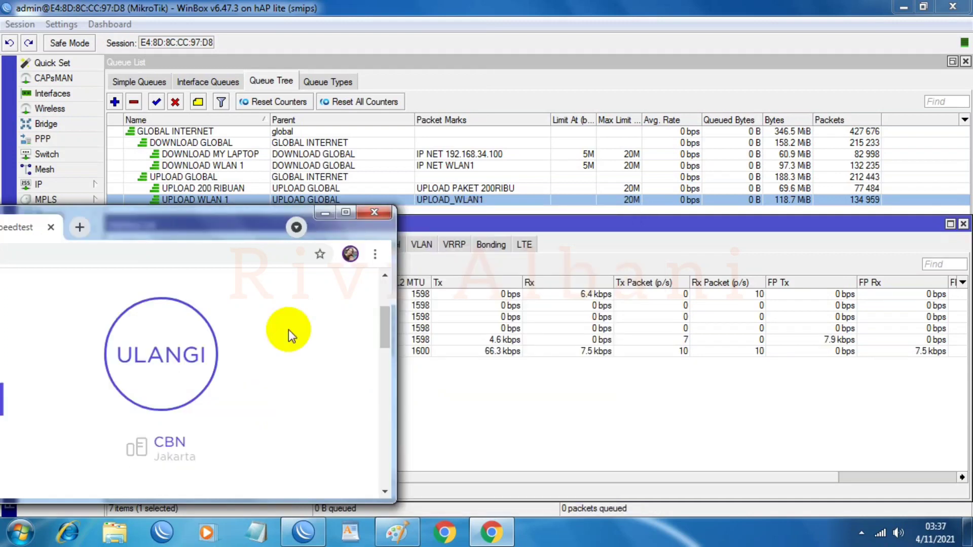